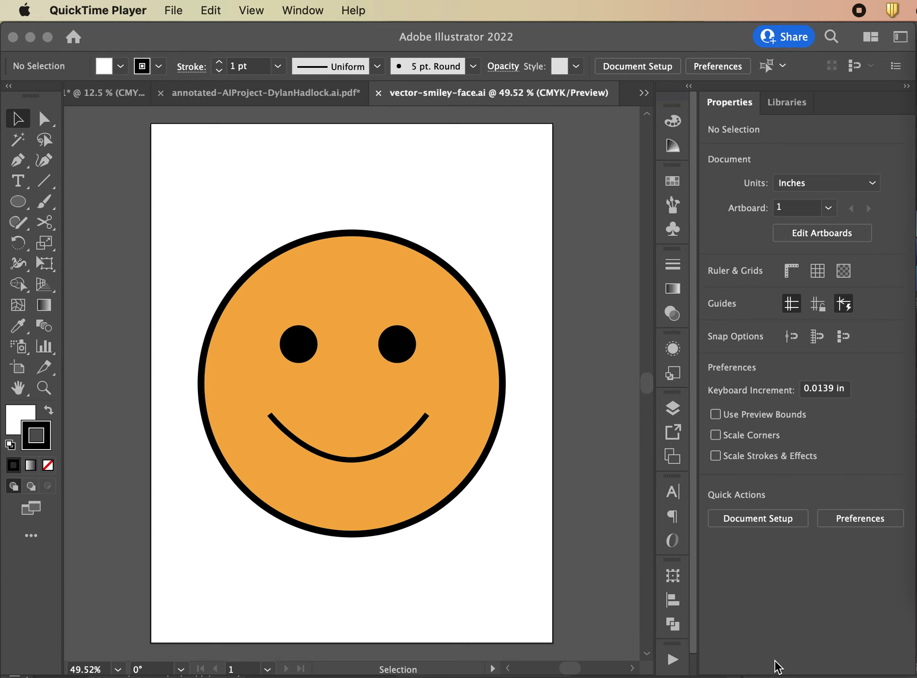
# Bring Illustrator to the front to present the vector-smiley-face.ai artwork
pyautogui.click(619, 437)
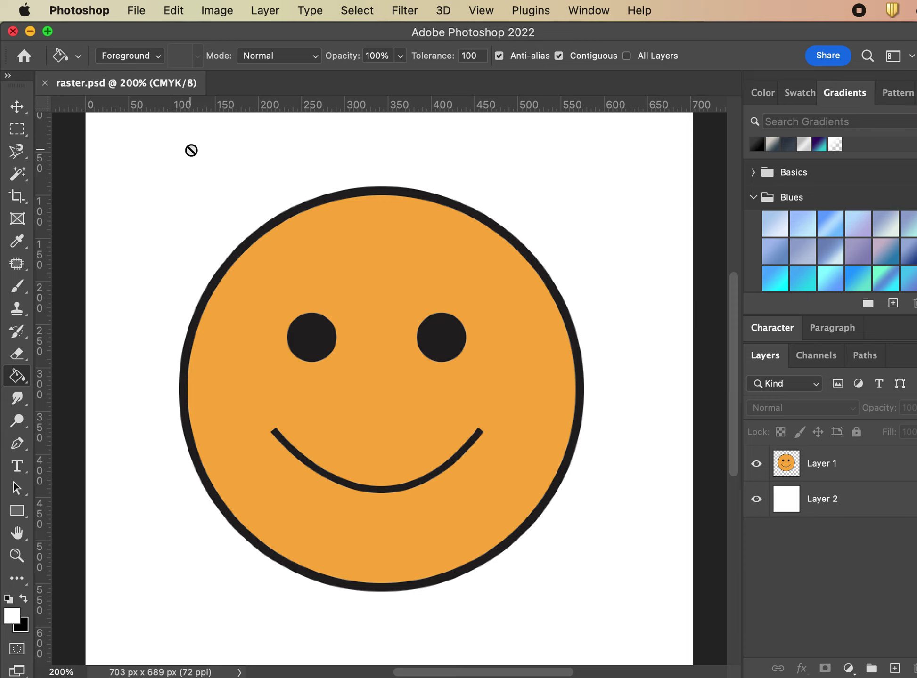
pyautogui.press('super+equal')
pyautogui.press('super+equal')
pyautogui.press('super+equal')
pyautogui.press('super+equal')
pyautogui.press('super+equal')
pyautogui.press('super+equal')
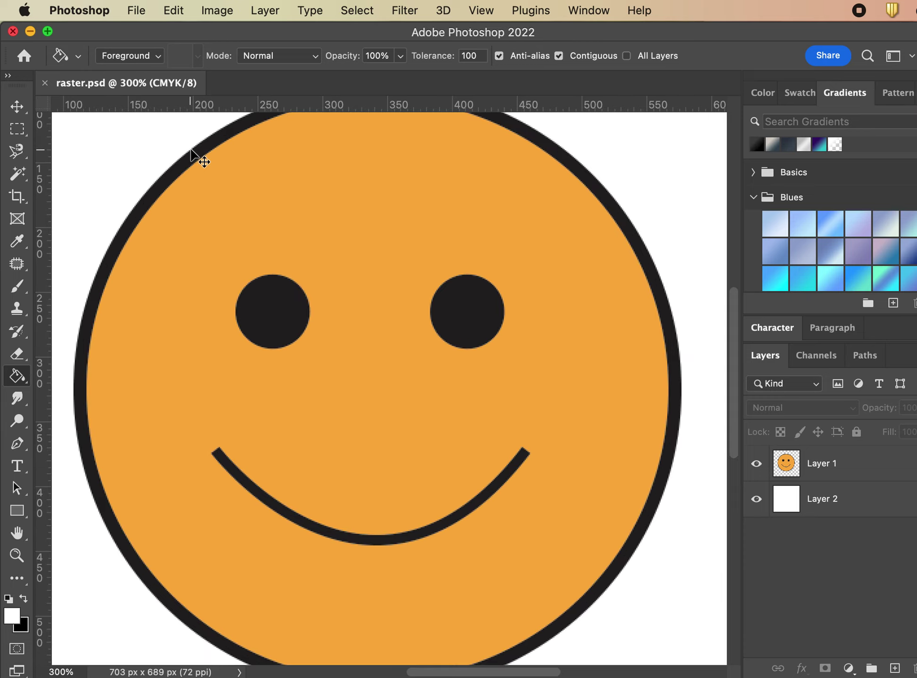
pyautogui.press('super+equal')
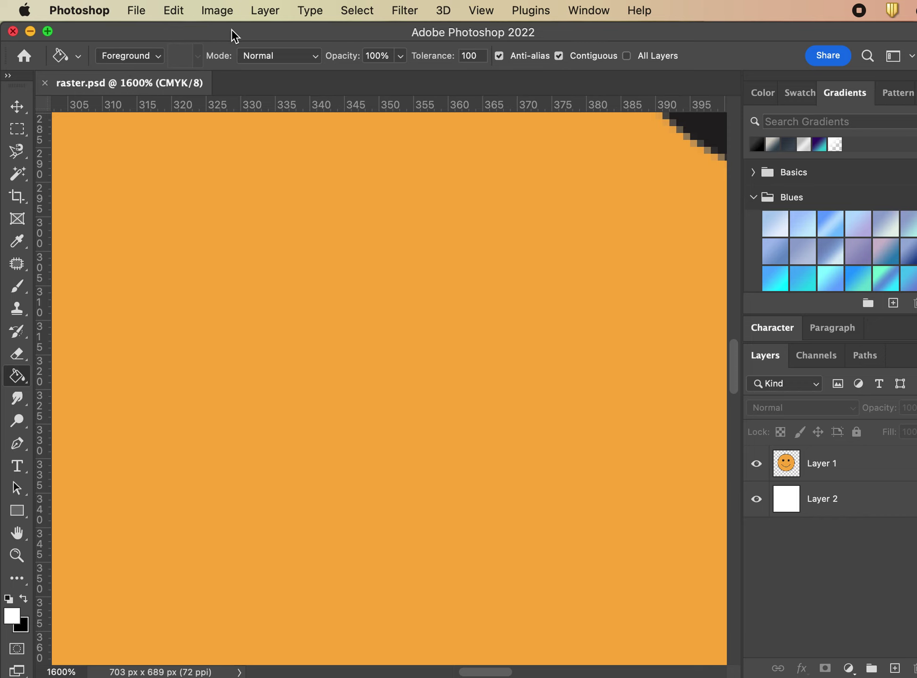
pyautogui.scroll(10, 469, 300)
pyautogui.hscroll(8, 469, 301)
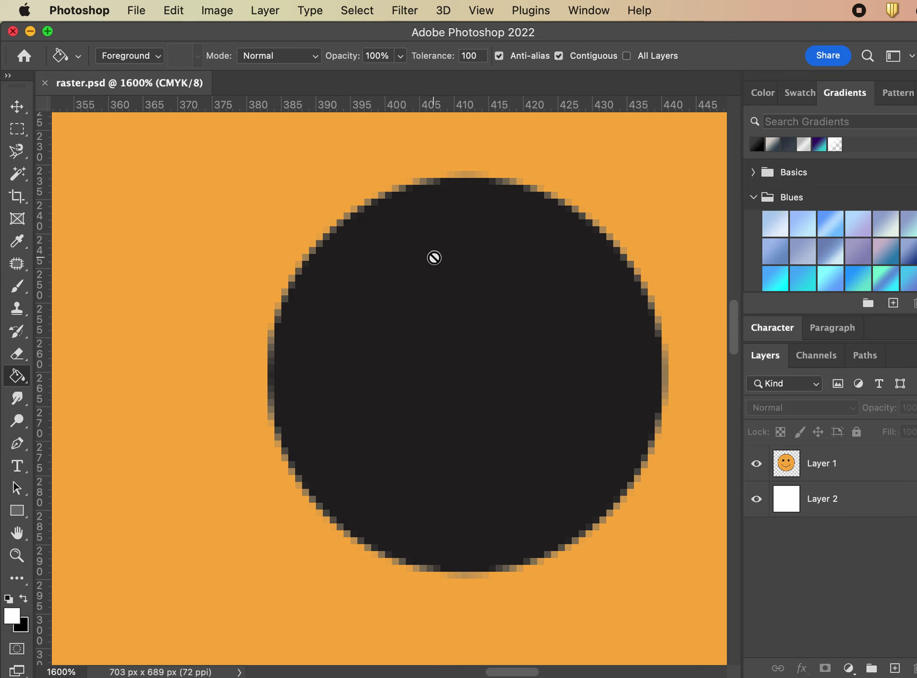
pyautogui.press('super+minus')
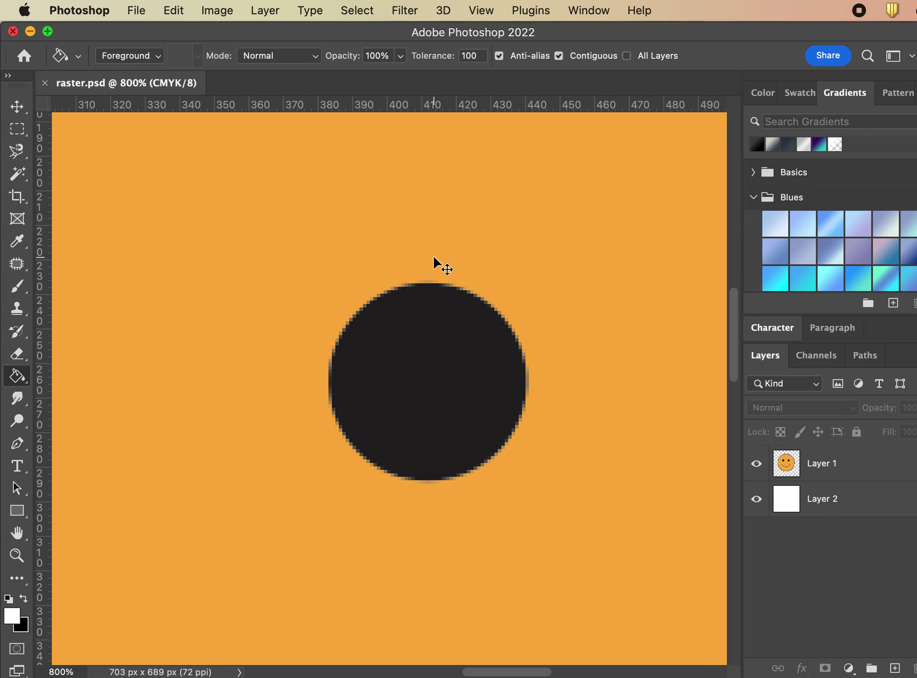
pyautogui.press('super+equal')
pyautogui.press('super+equal')
pyautogui.press('super+equal')
pyautogui.press('super+equal')
pyautogui.press('super+minus')
pyautogui.press('super+minus')
pyautogui.press('super+minus')
pyautogui.press('super+minus')
pyautogui.press('super+minus')
pyautogui.press('super+minus')
pyautogui.press('super+minus')
pyautogui.press('super+minus')
pyautogui.press('super+minus')
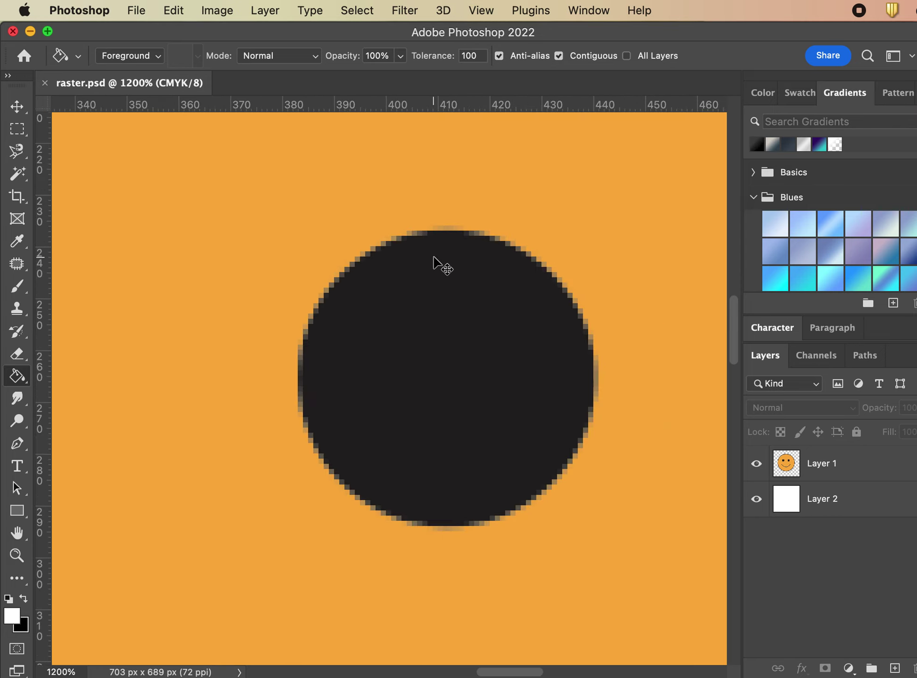
pyautogui.press('super+minus')
pyautogui.press('super+minus')
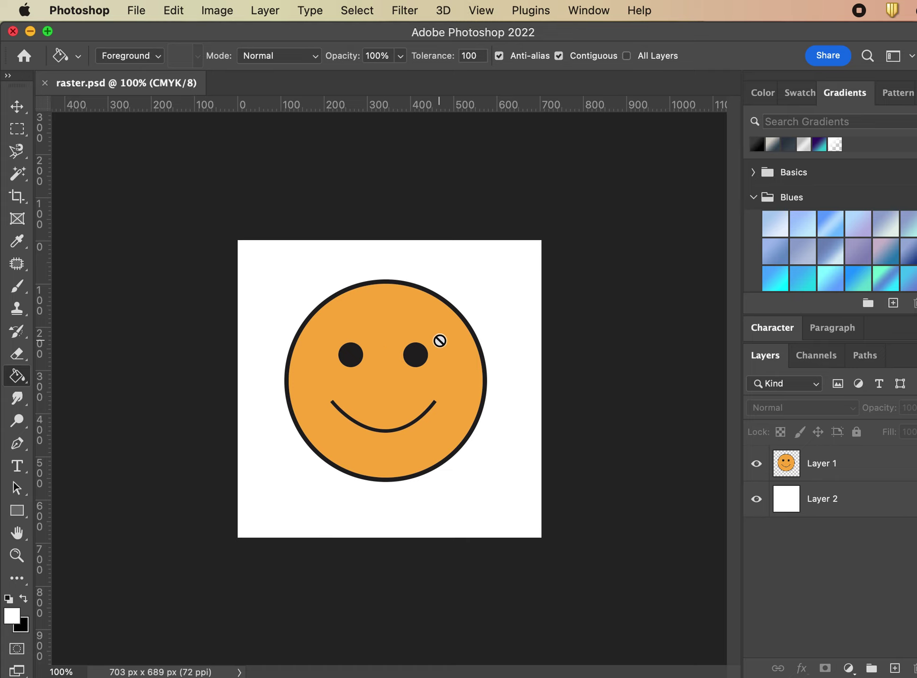
# Zoom in on the raster smiley's eye pixels, then zoom back out
pyautogui.press('super+plus')
pyautogui.press('super+plus')
pyautogui.press('super+plus')
pyautogui.press('super+plus')
pyautogui.press('super+plus')
pyautogui.press('super+plus')
pyautogui.press('super+plus')
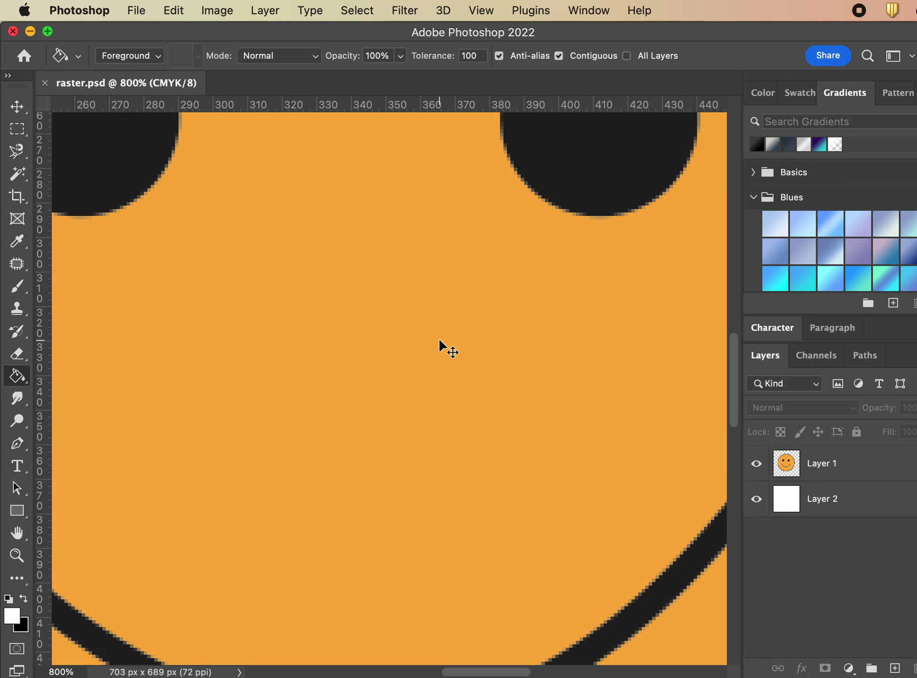
pyautogui.press('super+plus')
pyautogui.hscroll(5, 439, 344)
pyautogui.scroll(8, 439, 344)
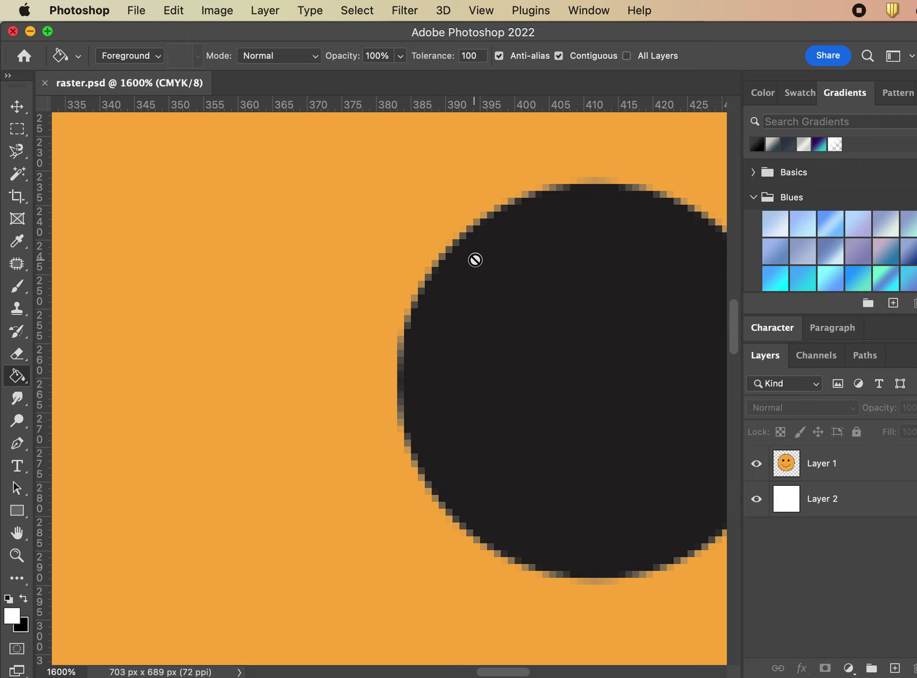
pyautogui.press('super+minus')
pyautogui.press('super+minus')
pyautogui.press('super+minus')
pyautogui.press('super+minus')
pyautogui.press('super+minus')
pyautogui.press('super+minus')
pyautogui.press('super+minus')
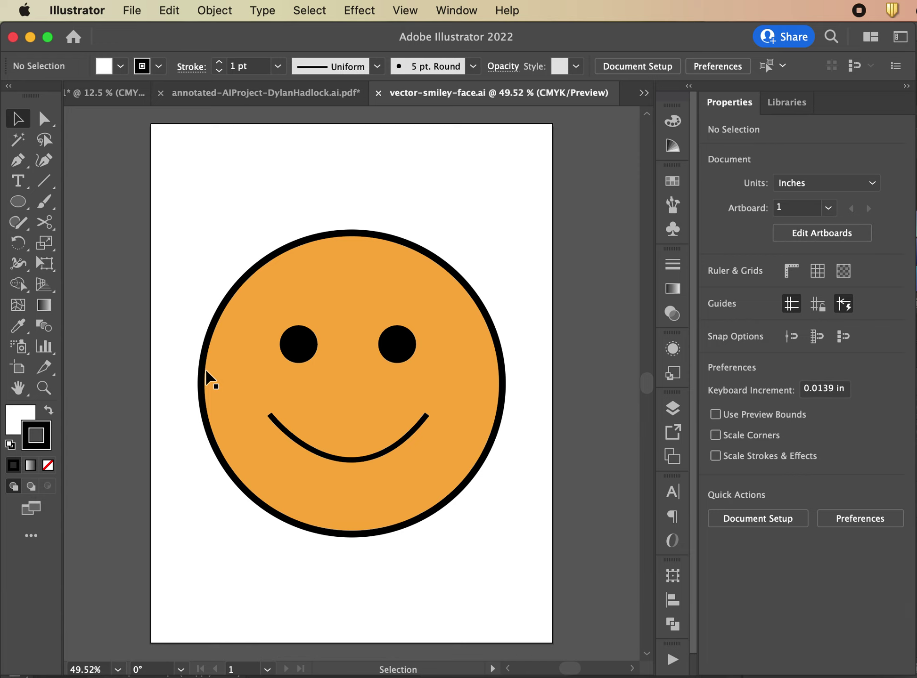
pyautogui.press('super+equal')
pyautogui.press('super+equal')
pyautogui.press('super+equal')
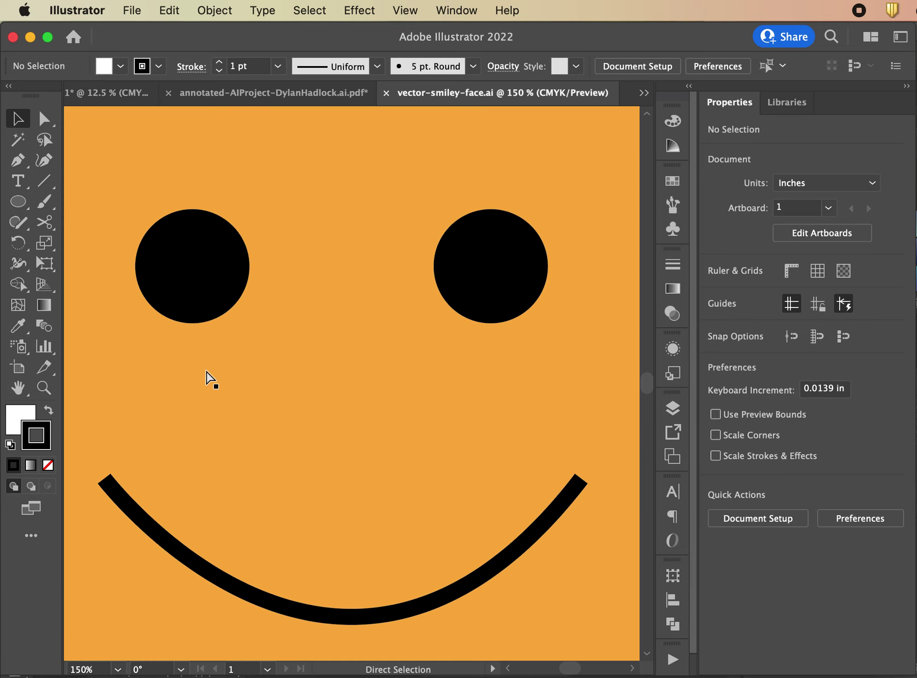
pyautogui.press('super+equal')
pyautogui.press('super+equal')
pyautogui.press('super+equal')
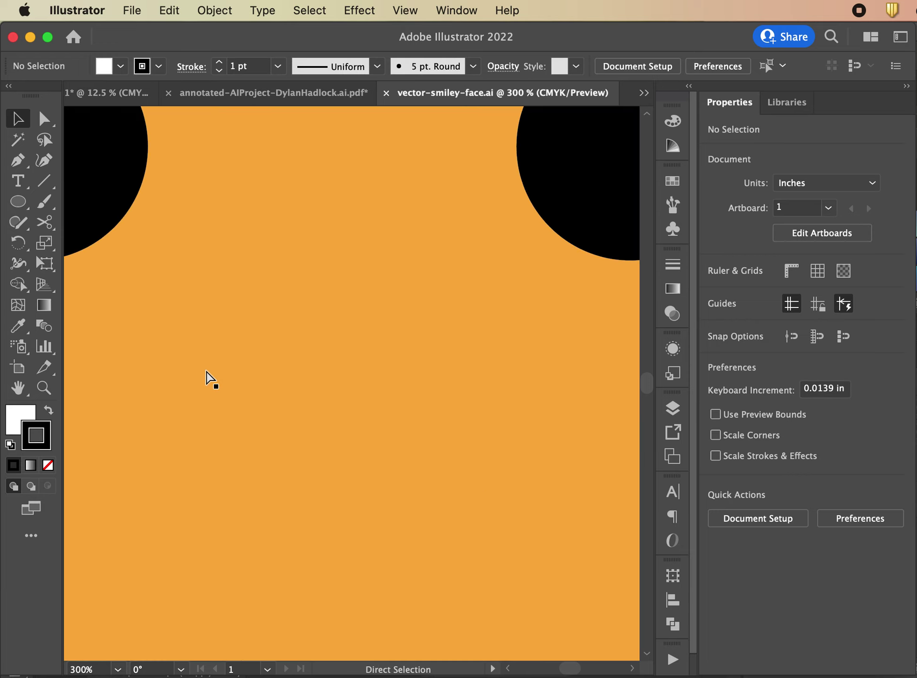
pyautogui.scroll(10, 208, 378)
pyautogui.hscroll(8, 209, 378)
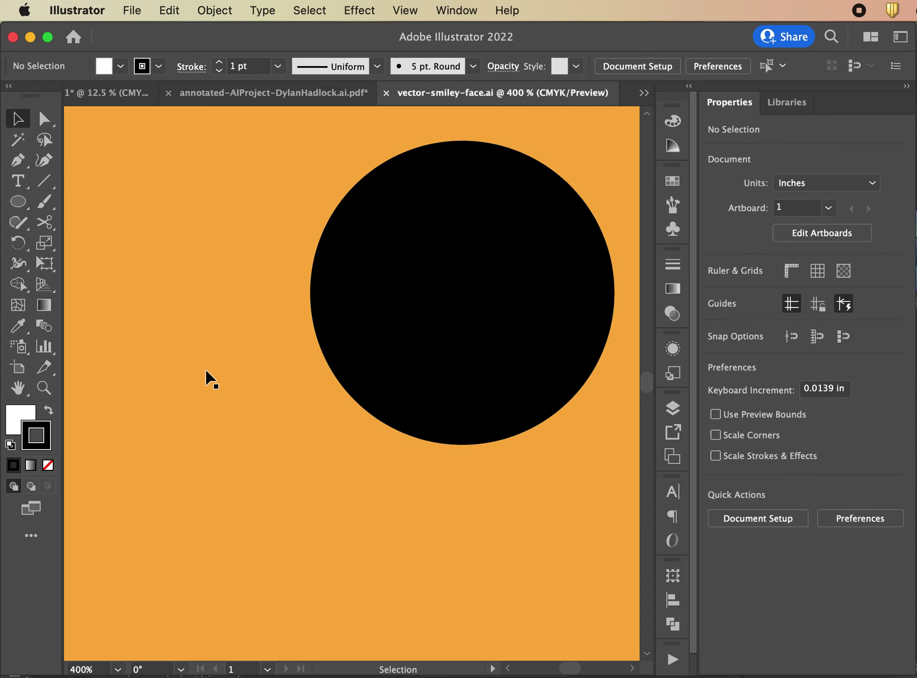
pyautogui.press('super+equal')
pyautogui.press('super+equal')
pyautogui.press('super+equal')
pyautogui.press('super+equal')
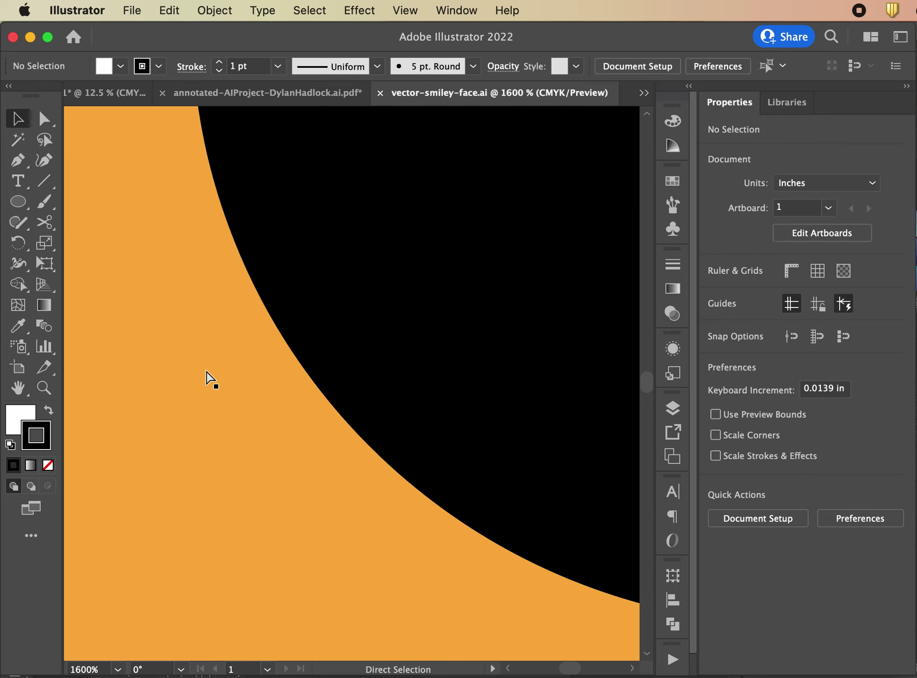
pyautogui.press('super+equal')
pyautogui.press('super+equal')
pyautogui.press('super+minus')
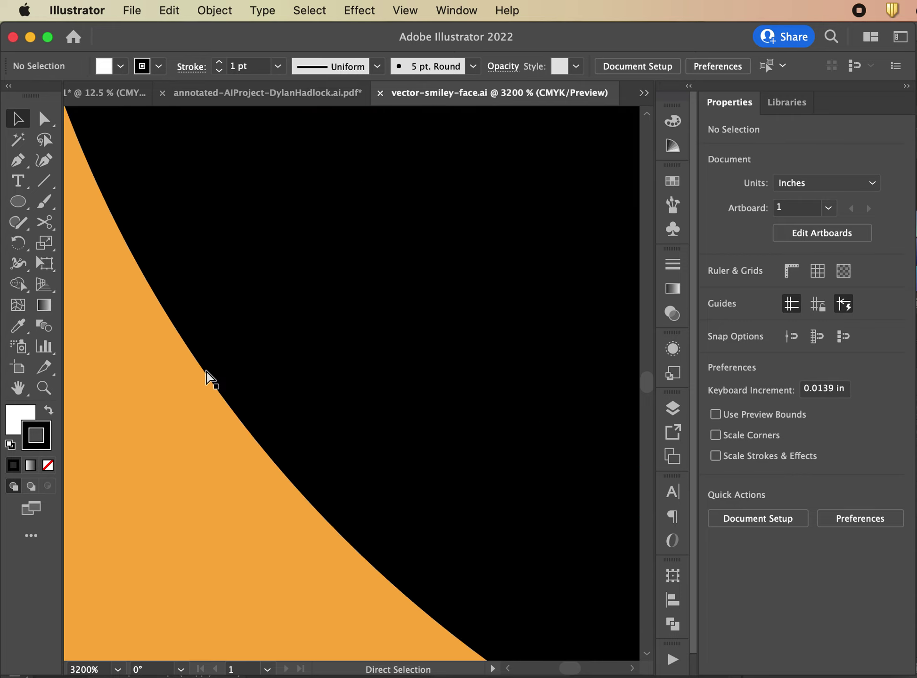
pyautogui.press('super+minus')
pyautogui.press('super+minus')
pyautogui.press('super+minus')
pyautogui.press('super+equal')
pyautogui.press('super+minus')
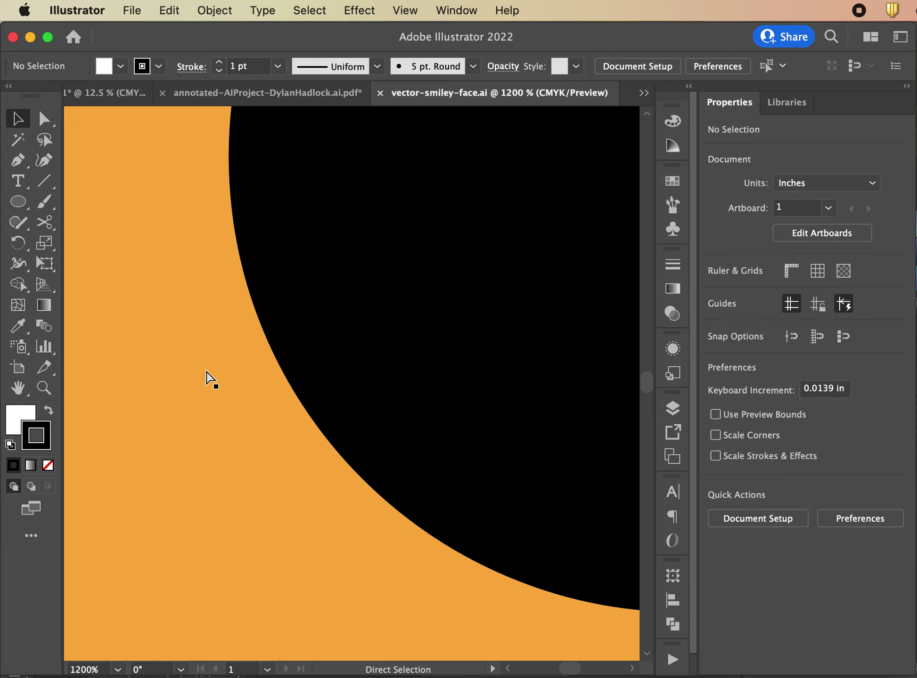
pyautogui.press('super+equal')
pyautogui.press('super+minus')
pyautogui.press('super+equal')
pyautogui.press('super+minus')
pyautogui.press('super+equal')
pyautogui.press('super+minus')
pyautogui.press('super+equal')
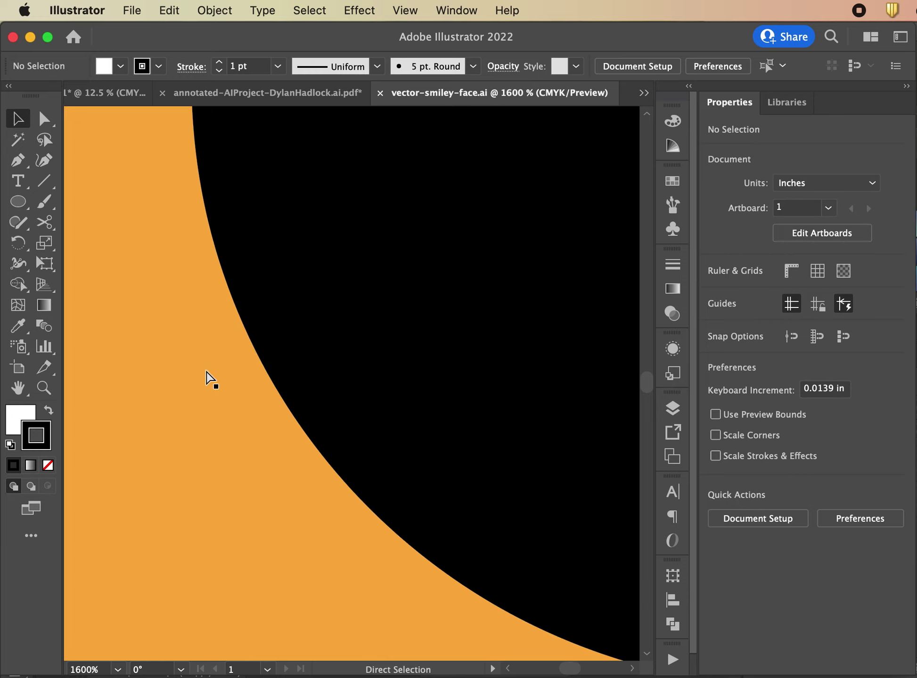
pyautogui.press('super+minus')
pyautogui.press('super+minus')
pyautogui.press('super+minus')
pyautogui.press('super+minus')
pyautogui.press('super+minus')
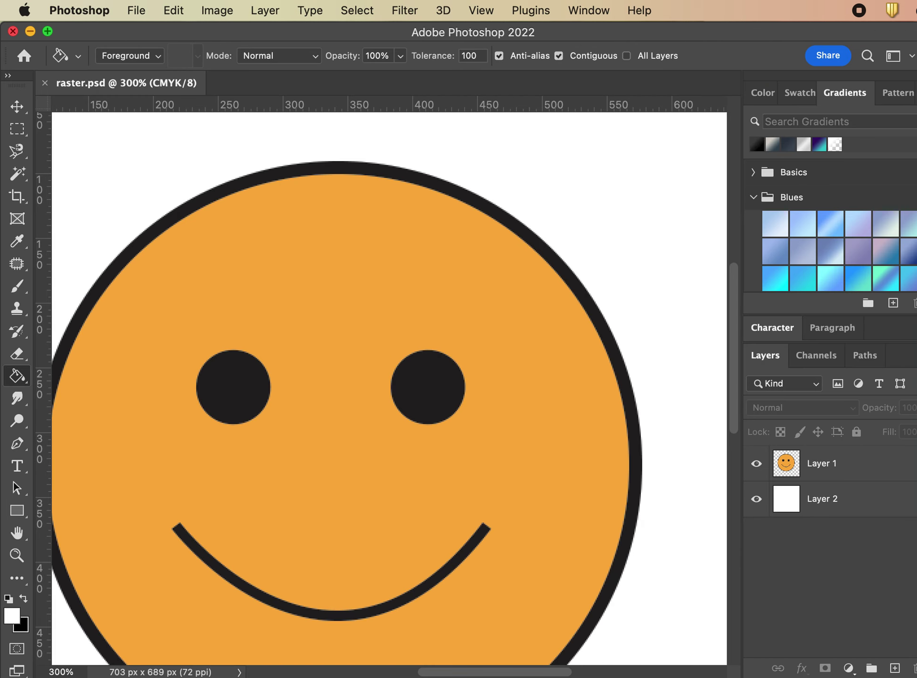
pyautogui.click(902, 535)
pyautogui.press('super+equal')
pyautogui.press('super+equal')
pyautogui.press('super+equal')
pyautogui.press('super+equal')
pyautogui.press('super+equal')
pyautogui.press('super+equal')
pyautogui.press('super+equal')
pyautogui.press('super+equal')
pyautogui.press('super+equal')
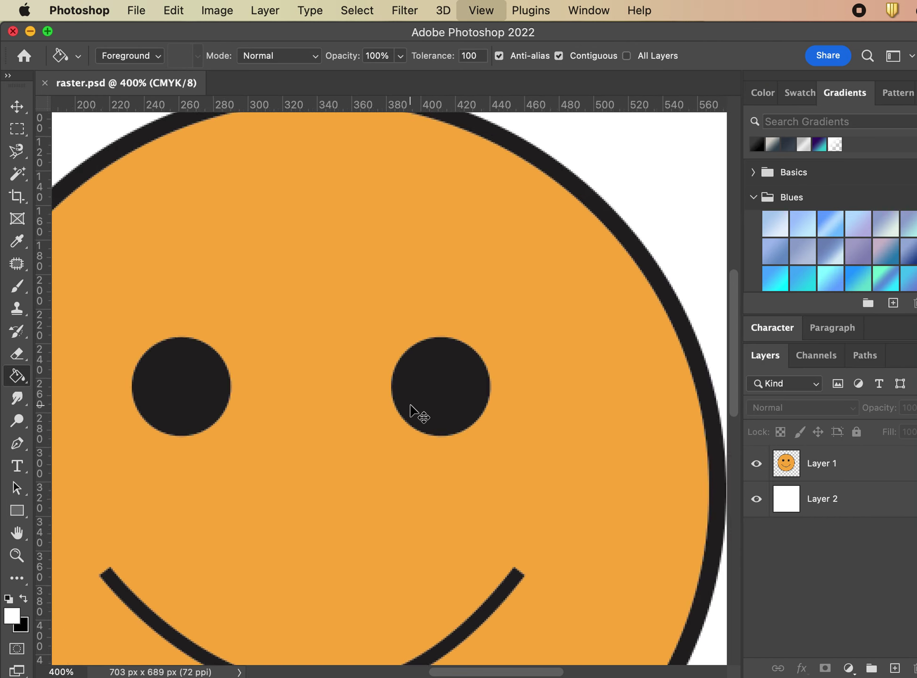
pyautogui.press('super+minus')
pyautogui.press('super+minus')
pyautogui.press('super+minus')
pyautogui.press('super+minus')
pyautogui.press('super+minus')
pyautogui.press('super+minus')
pyautogui.press('super+minus')
pyautogui.press('super+minus')
pyautogui.press('super+minus')
pyautogui.press('super+minus')
pyautogui.press('super+minus')
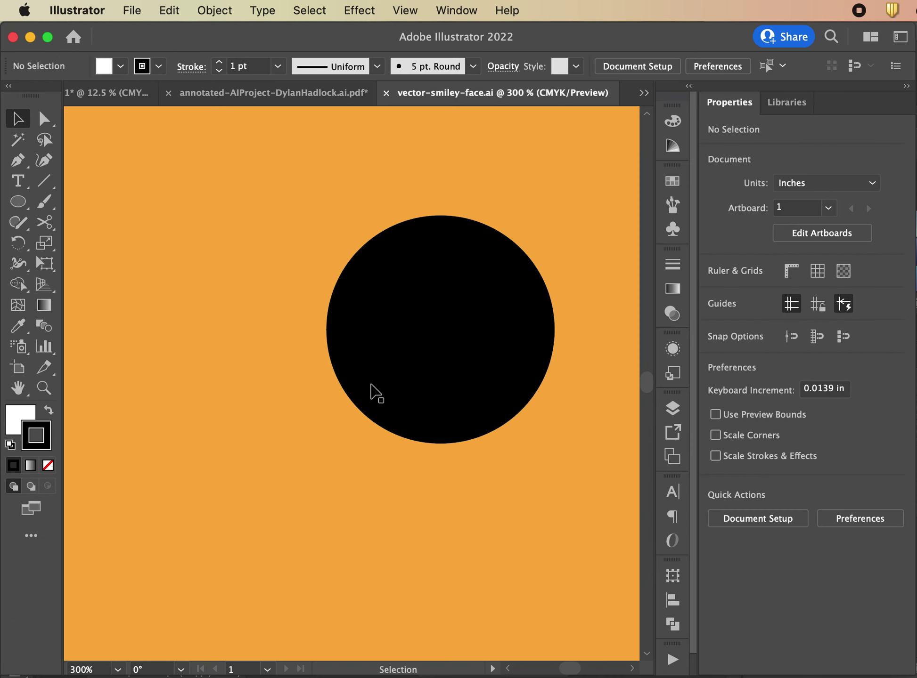
pyautogui.press('super+minus')
pyautogui.press('super+minus')
pyautogui.press('super+minus')
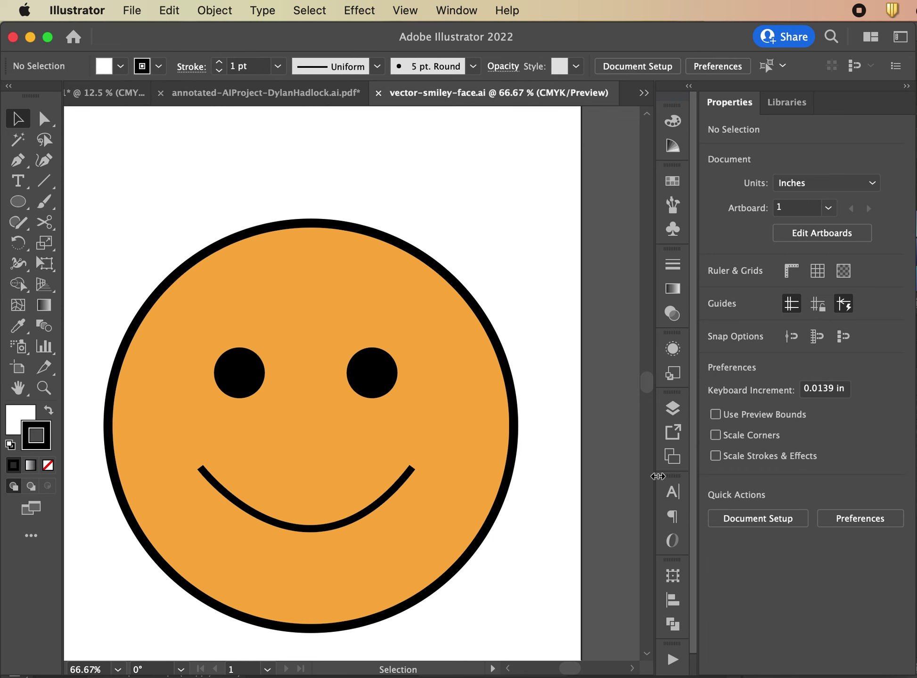
pyautogui.press('super+Tab')
pyautogui.scroll(6, 381, 426)
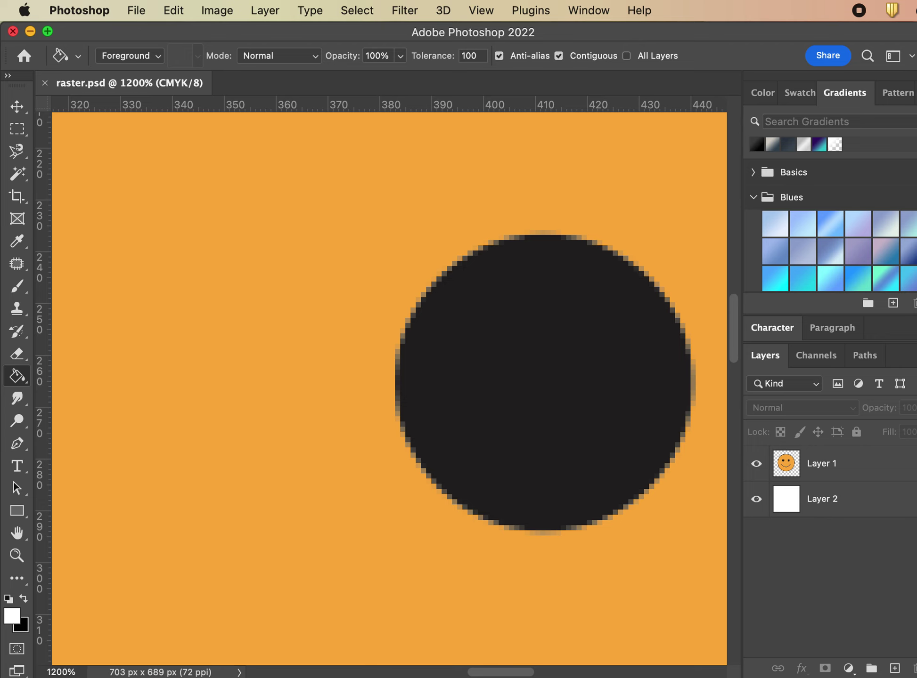
pyautogui.press('super+Tab')
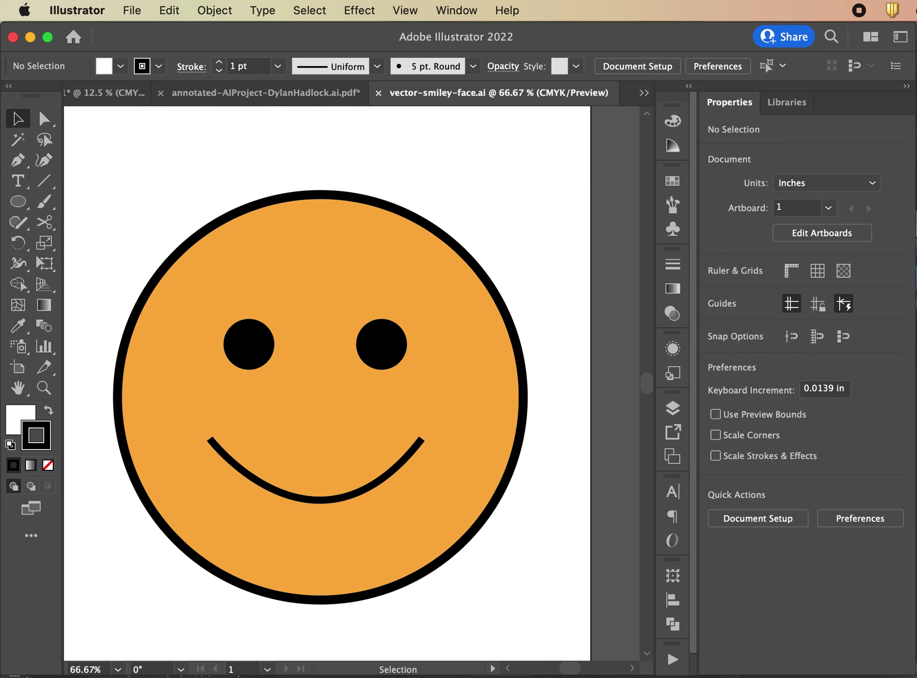
# Switch between the raster smiley and the vector face, zooming in on the vector artwork
pyautogui.press('super+Tab')
pyautogui.press('super+equal')
pyautogui.press('super+equal')
pyautogui.press('super+equal')
pyautogui.press('super+equal')
pyautogui.press('super+equal')
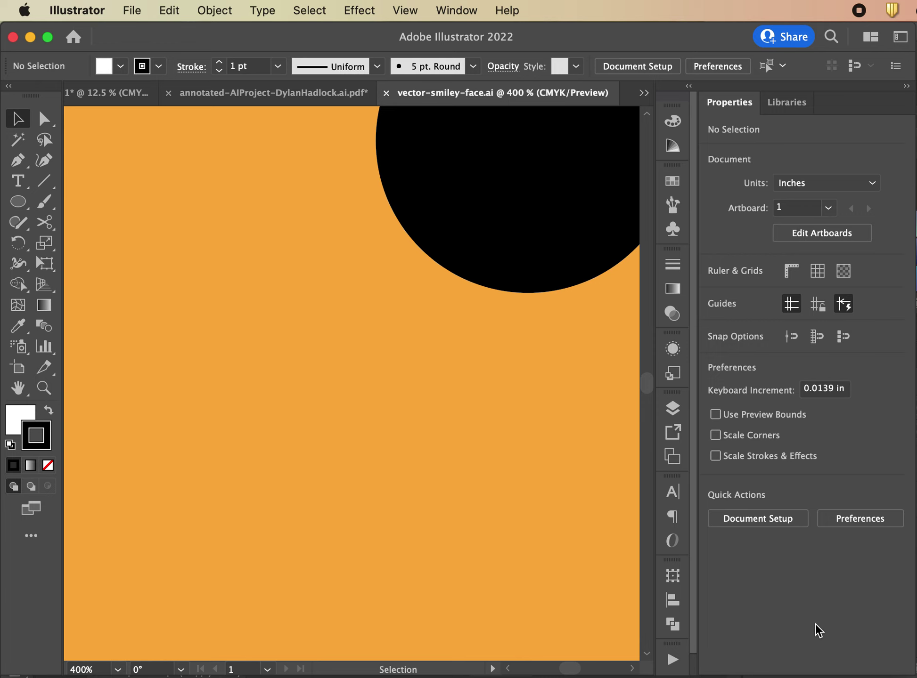
pyautogui.click(446, 10)
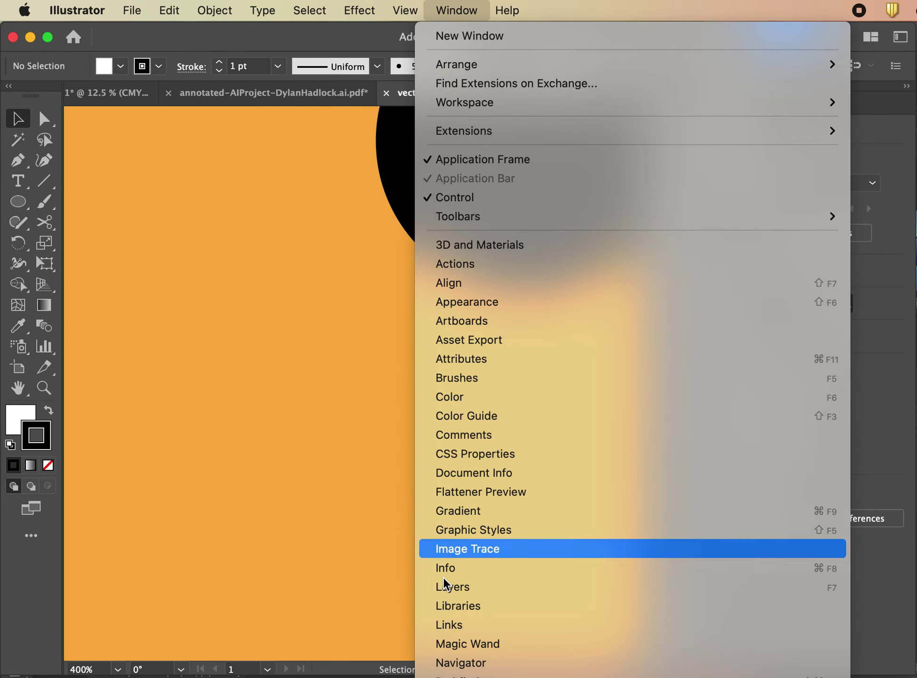
pyautogui.moveTo(445, 675)
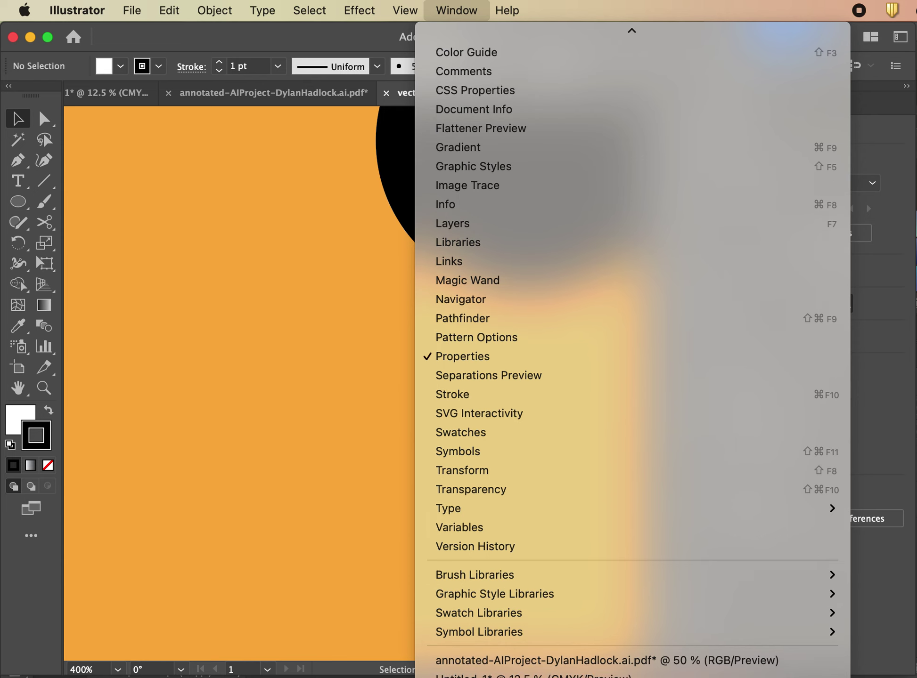
pyautogui.scroll(5, 485, 237)
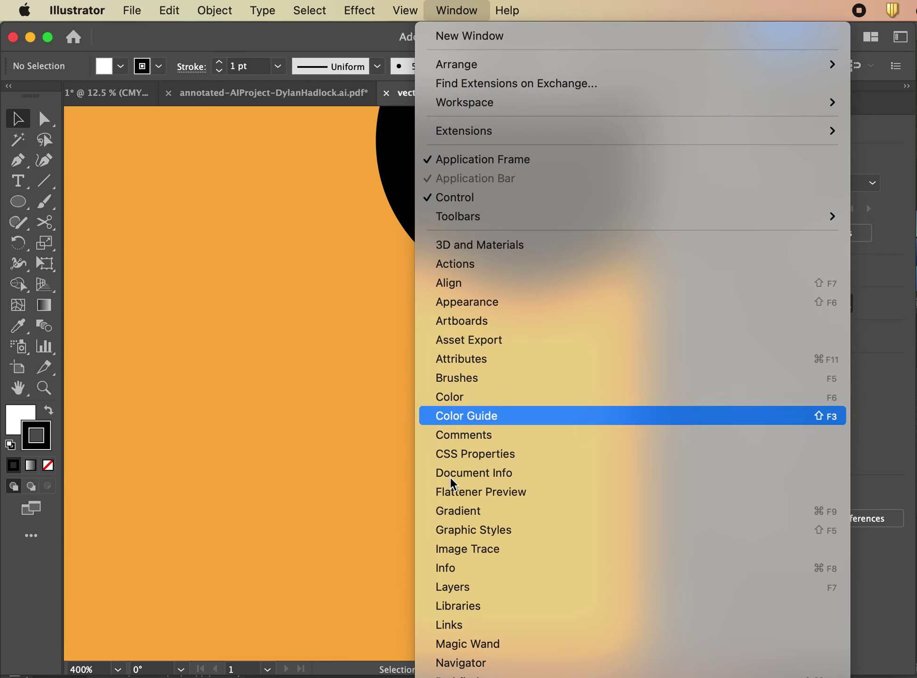
pyautogui.scroll(-5, 426, 594)
pyautogui.moveTo(430, 594)
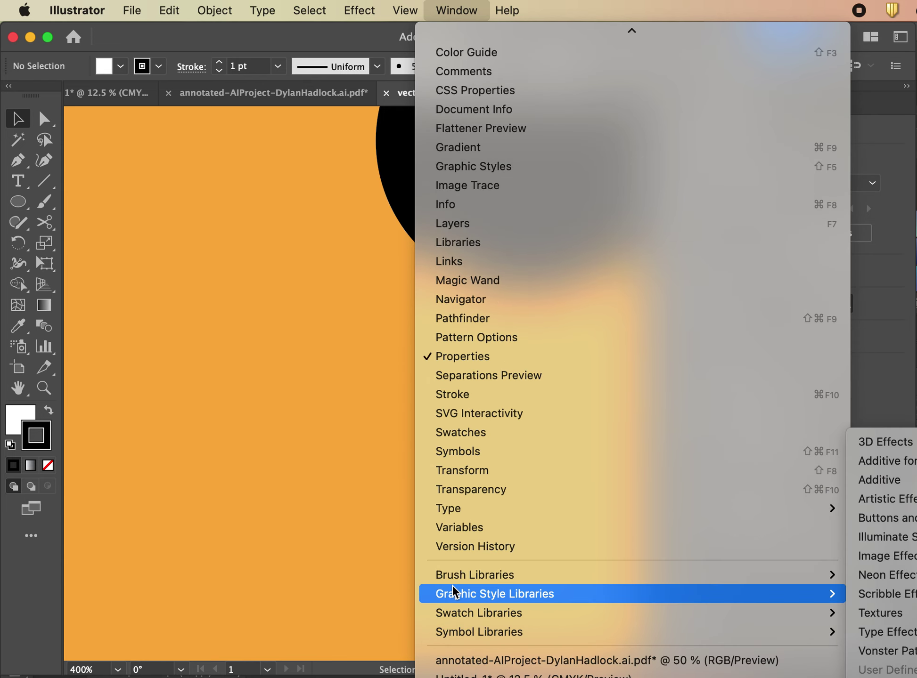
pyautogui.click(867, 351)
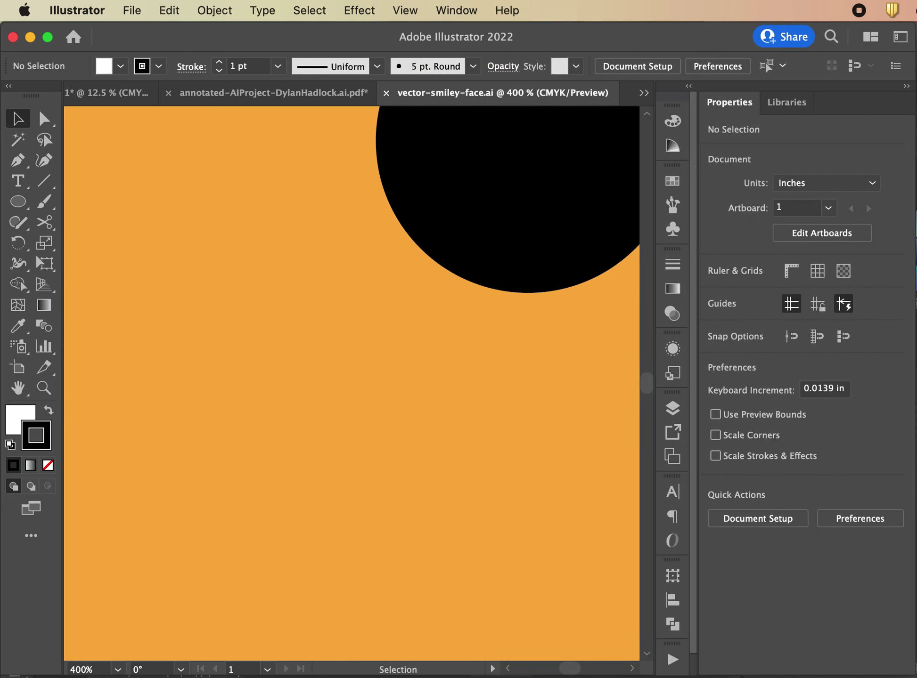
pyautogui.click(461, 7)
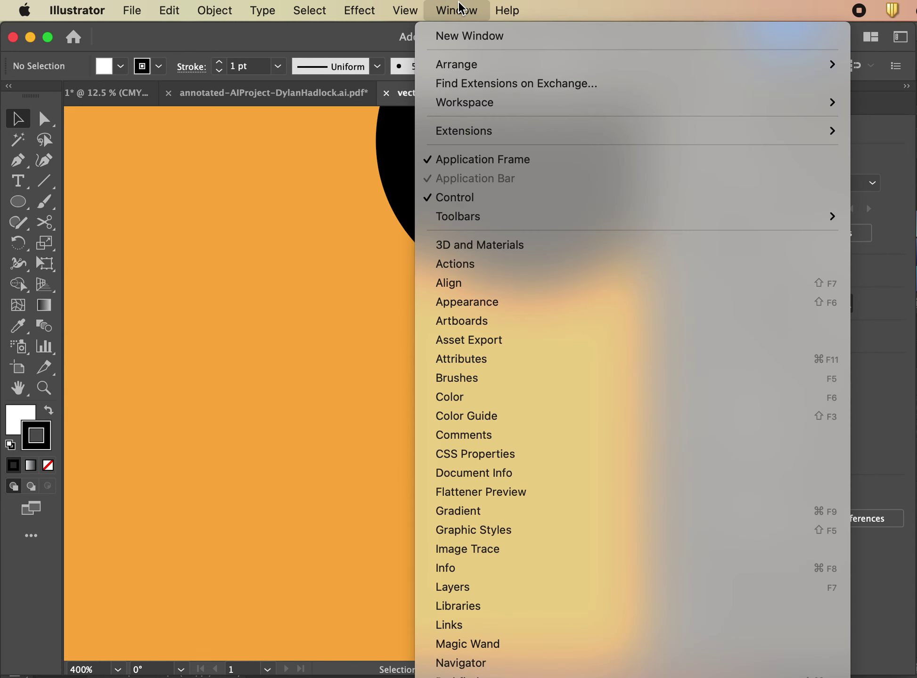
pyautogui.click(885, 351)
pyautogui.click(464, 10)
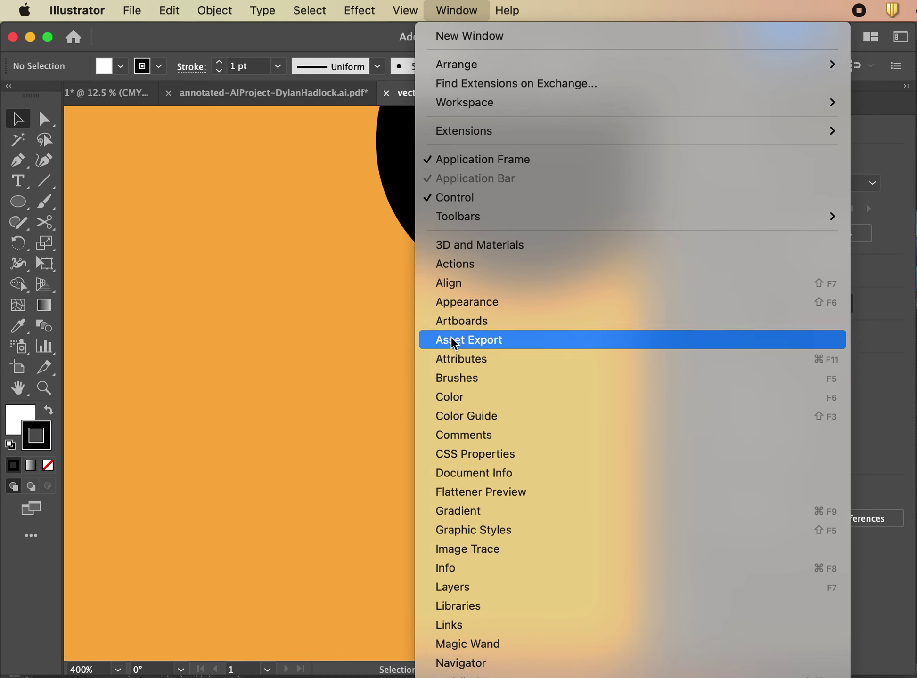
pyautogui.click(454, 399)
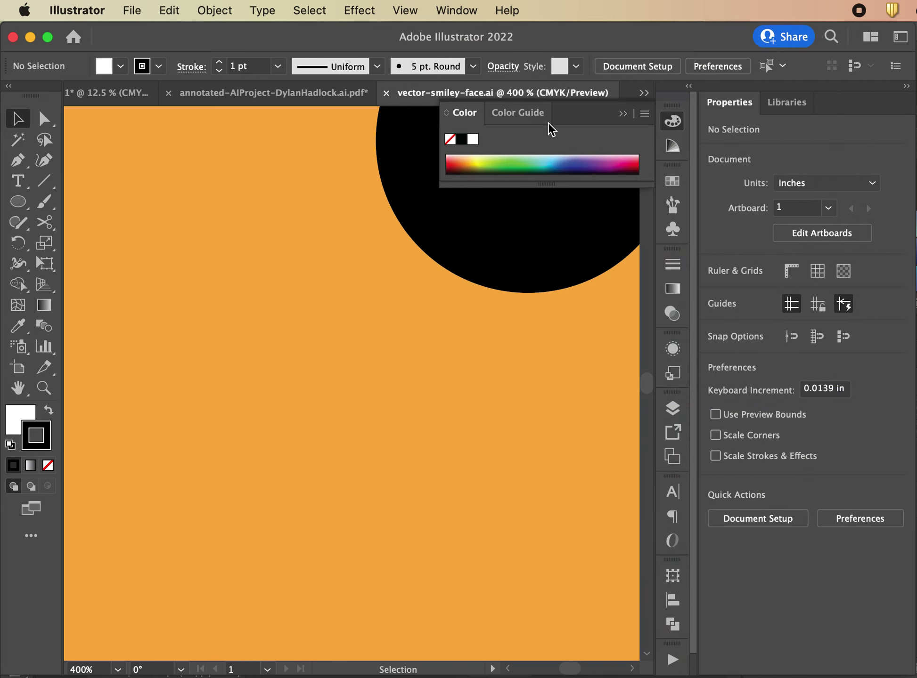
pyautogui.click(623, 114)
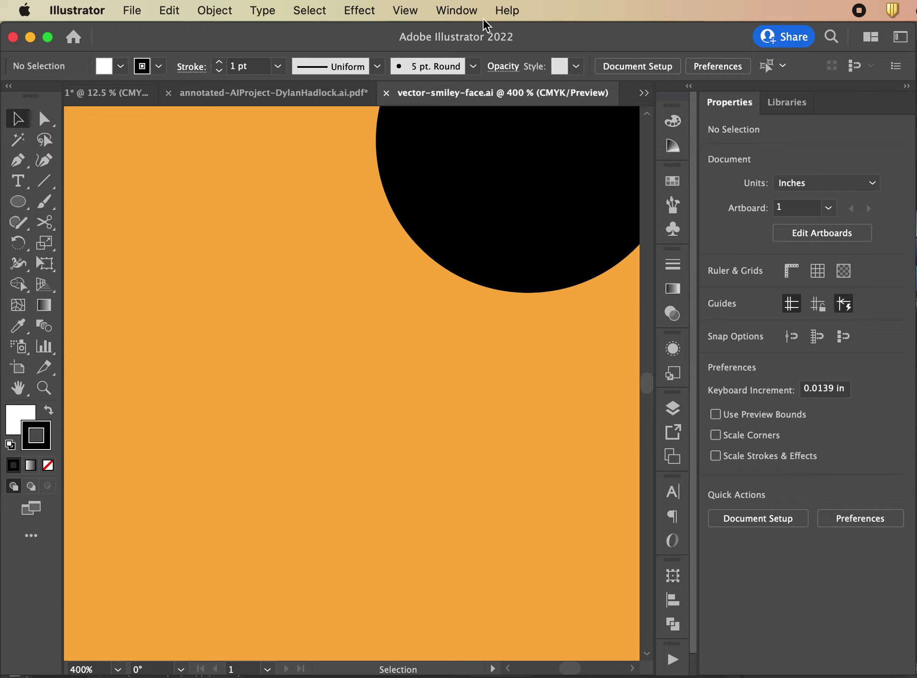
pyautogui.click(455, 10)
pyautogui.scroll(-5, 496, 466)
pyautogui.scroll(-1, 496, 467)
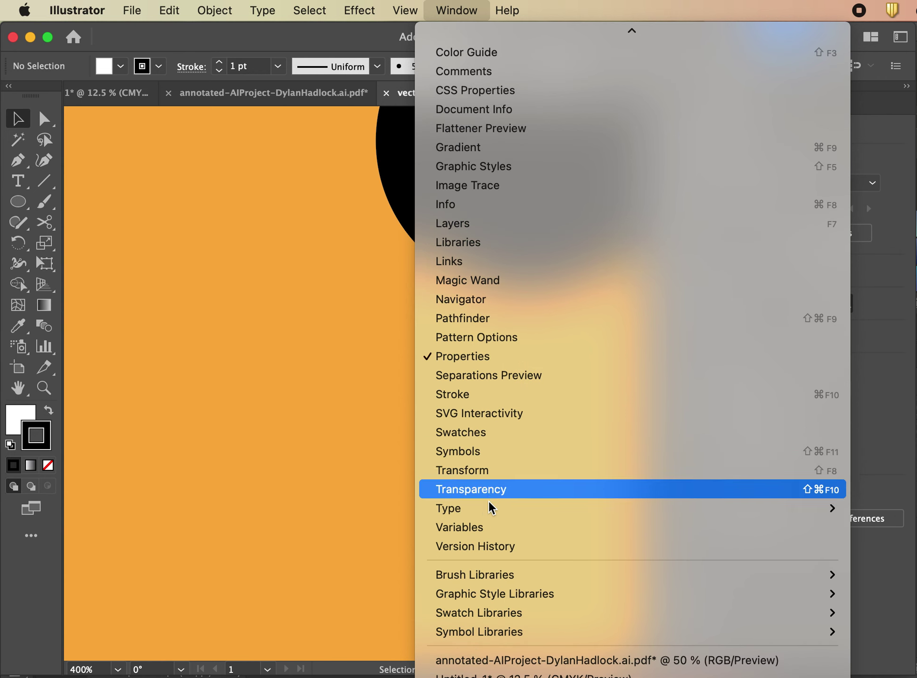
pyautogui.moveTo(487, 510)
pyautogui.click(909, 510)
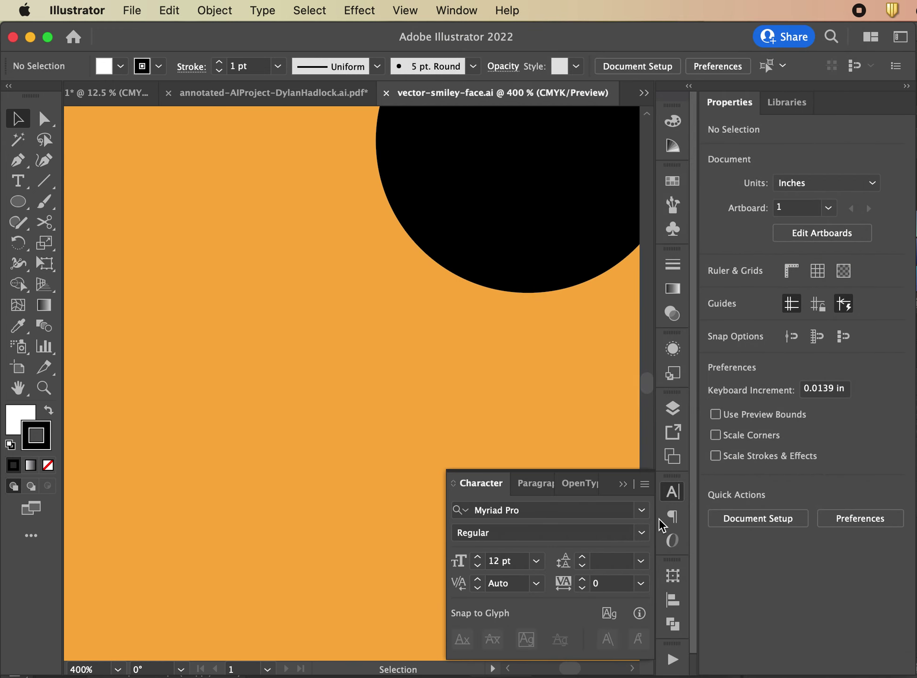
pyautogui.click(623, 482)
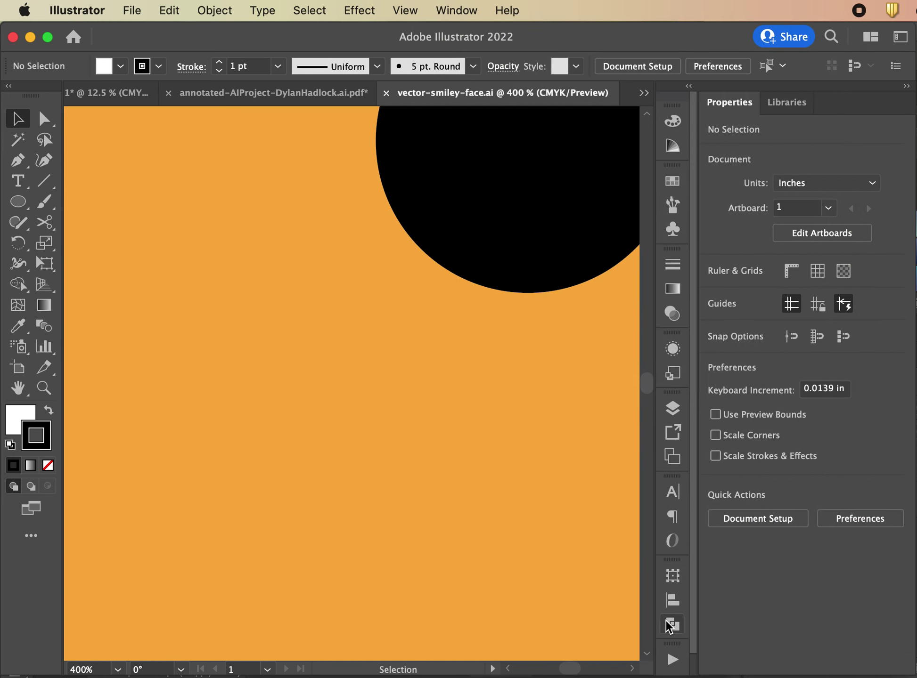
pyautogui.click(455, 10)
pyautogui.click(456, 13)
pyautogui.click(232, 90)
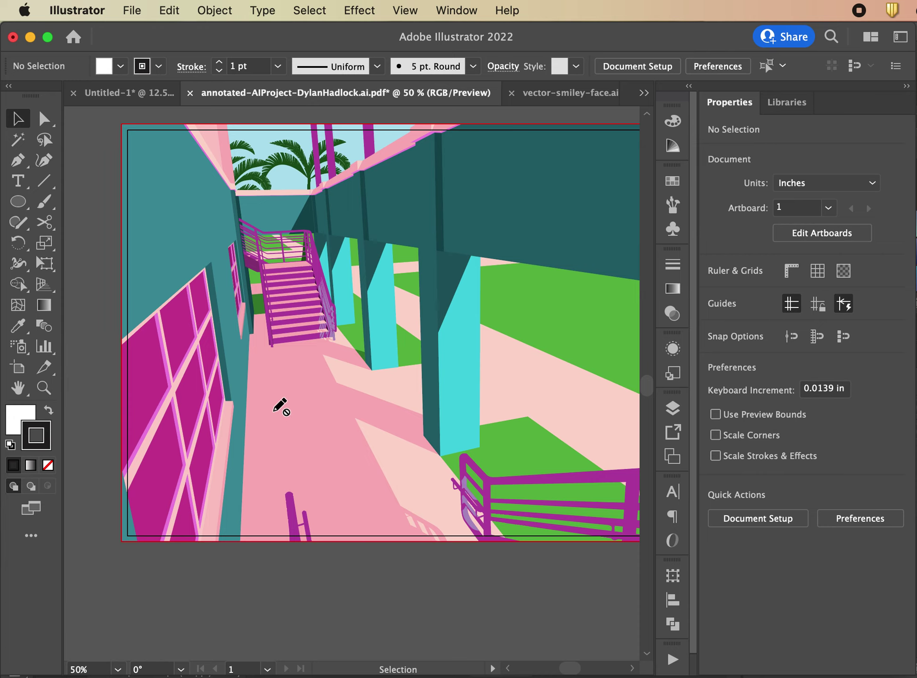
pyautogui.click(104, 93)
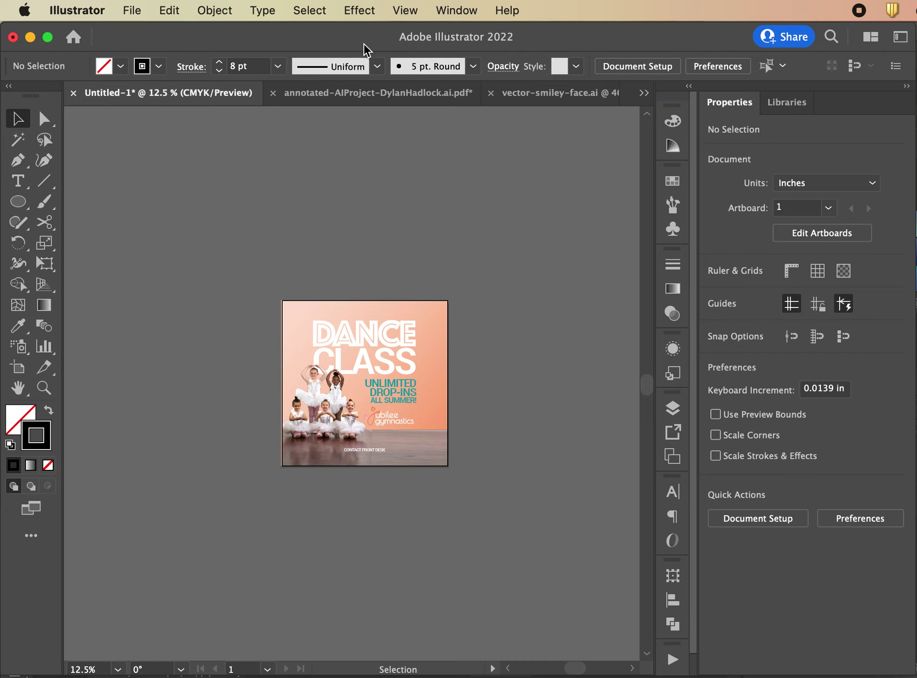
pyautogui.click(337, 97)
pyautogui.click(533, 97)
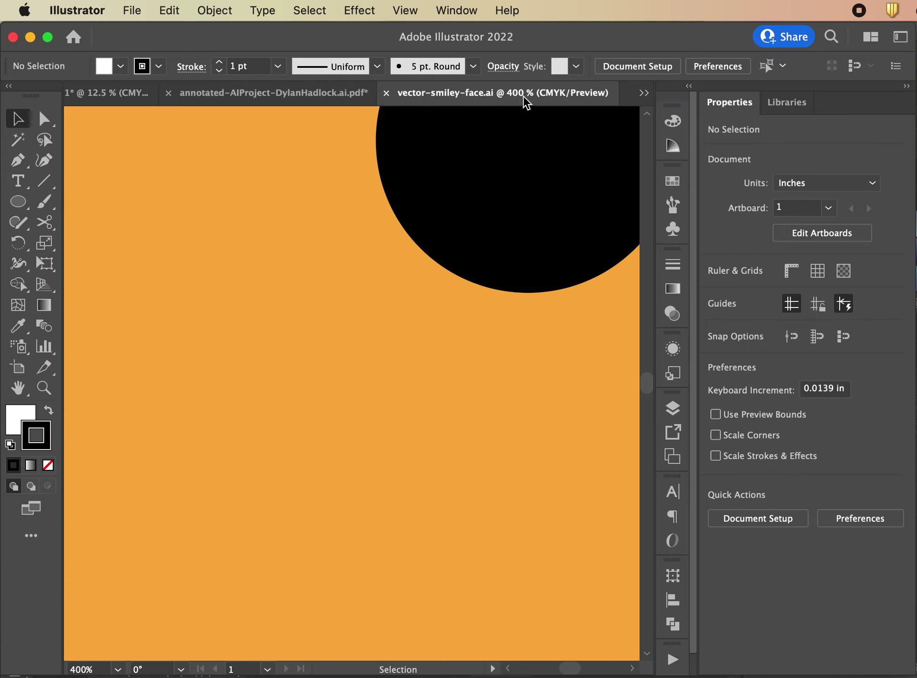
# Browse the open-document and panel lists, then zoom out to 33.33% to show the artboard
pyautogui.click(642, 94)
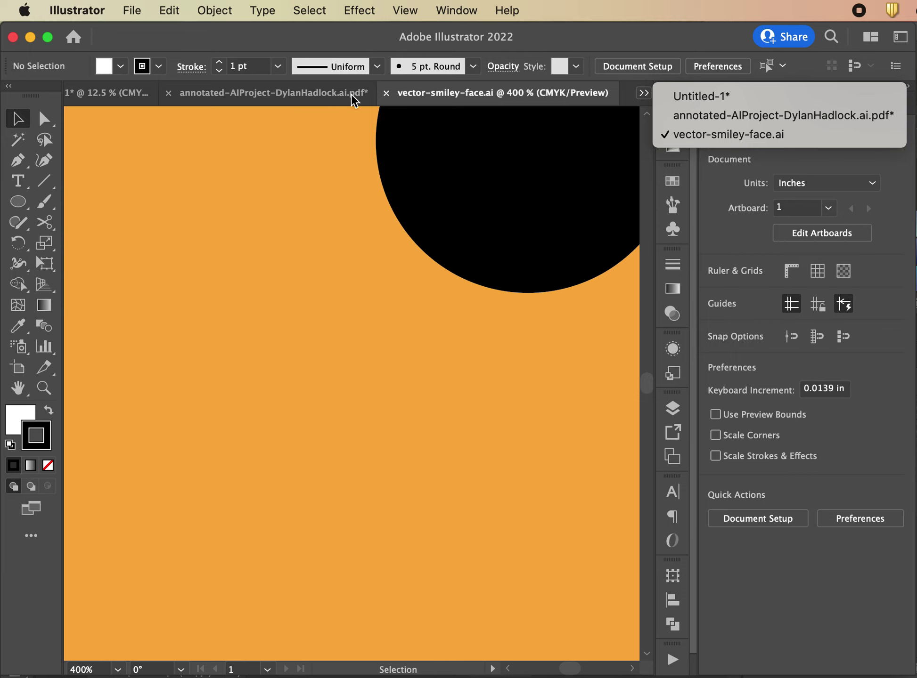
pyautogui.click(462, 12)
pyautogui.click(462, 11)
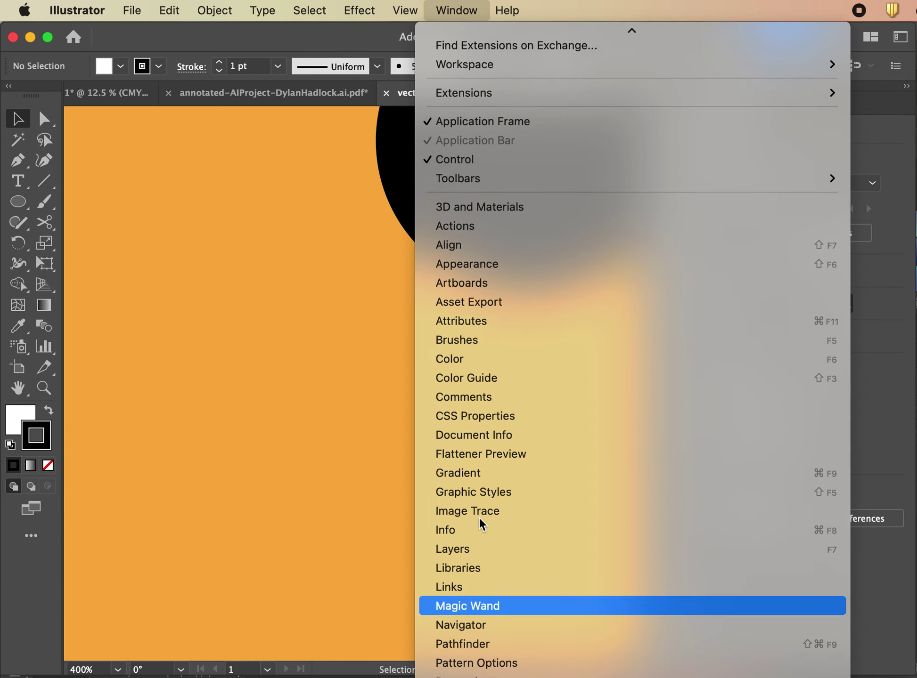
pyautogui.click(881, 338)
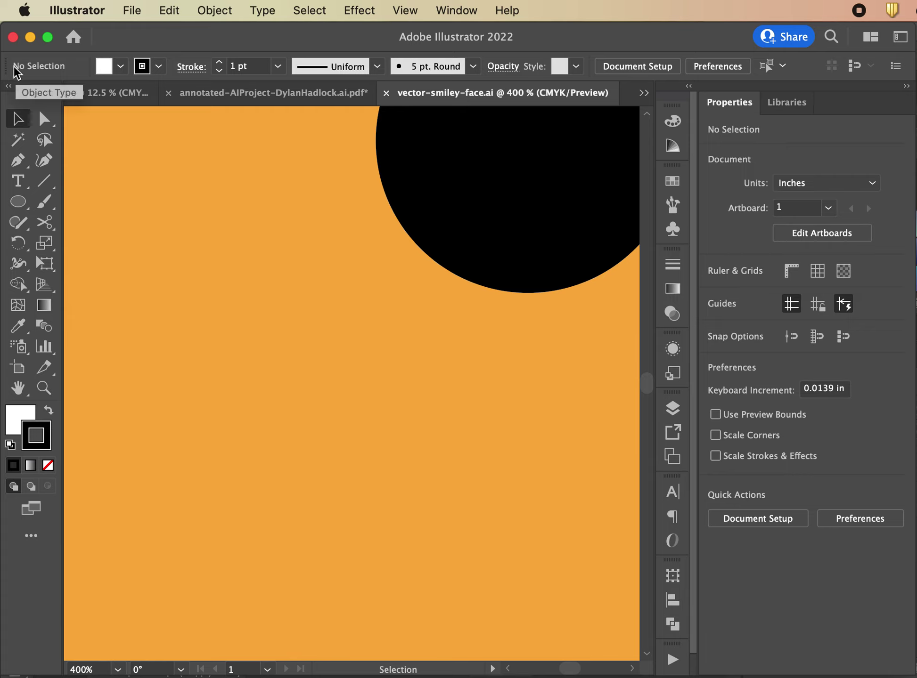
pyautogui.press('super+minus')
pyautogui.press('super+minus')
pyautogui.press('super+minus')
pyautogui.press('super+minus')
pyautogui.press('super+minus')
pyautogui.press('super+minus')
pyautogui.press('super+minus')
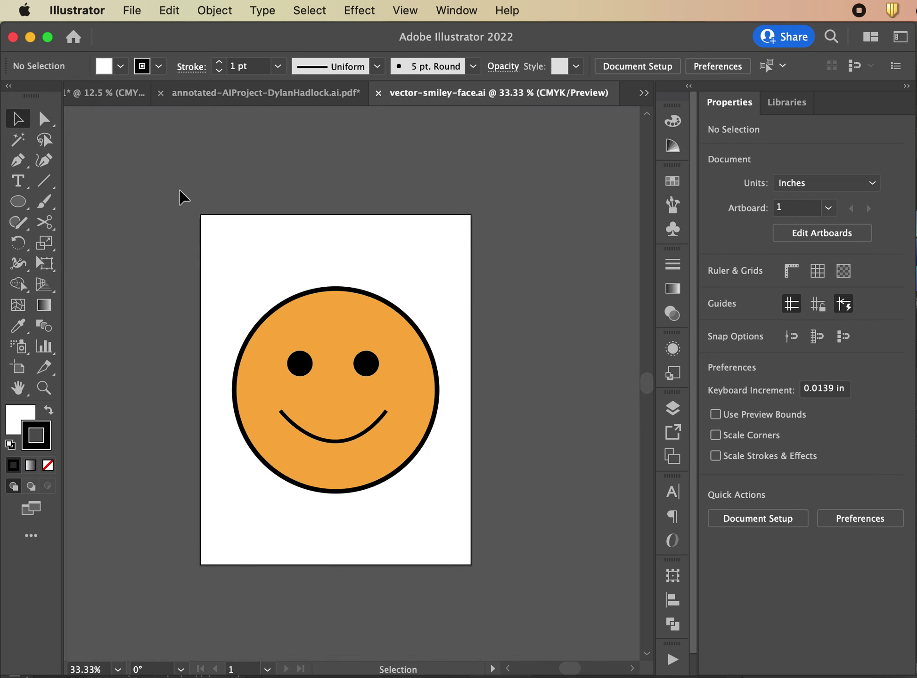
# Move the whole smiley to the top-left and scale it to about 2.8 inches
pyautogui.moveTo(208, 248); pyautogui.dragTo(462, 553)
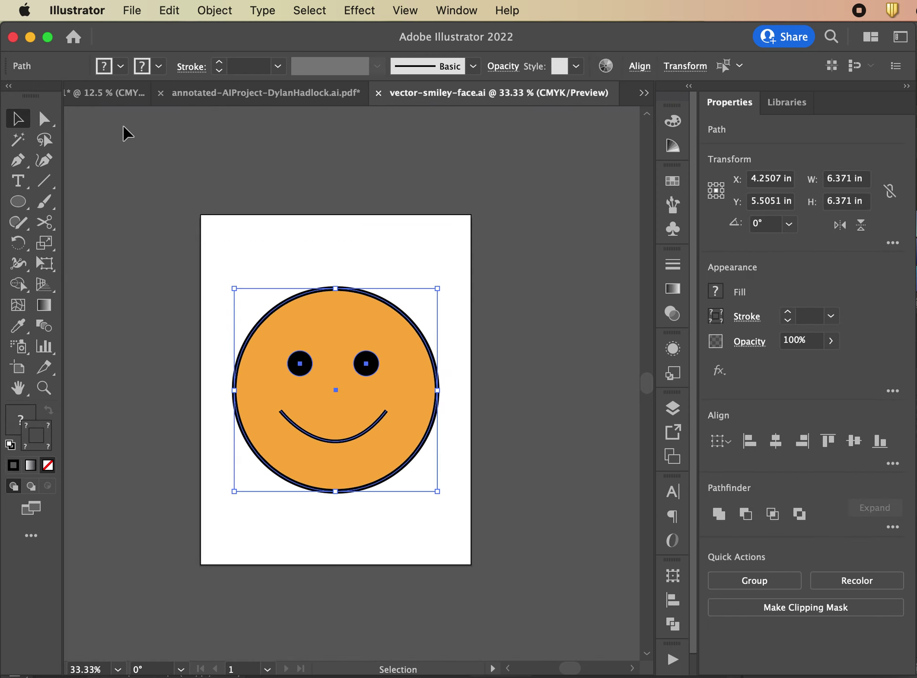
pyautogui.click(131, 166)
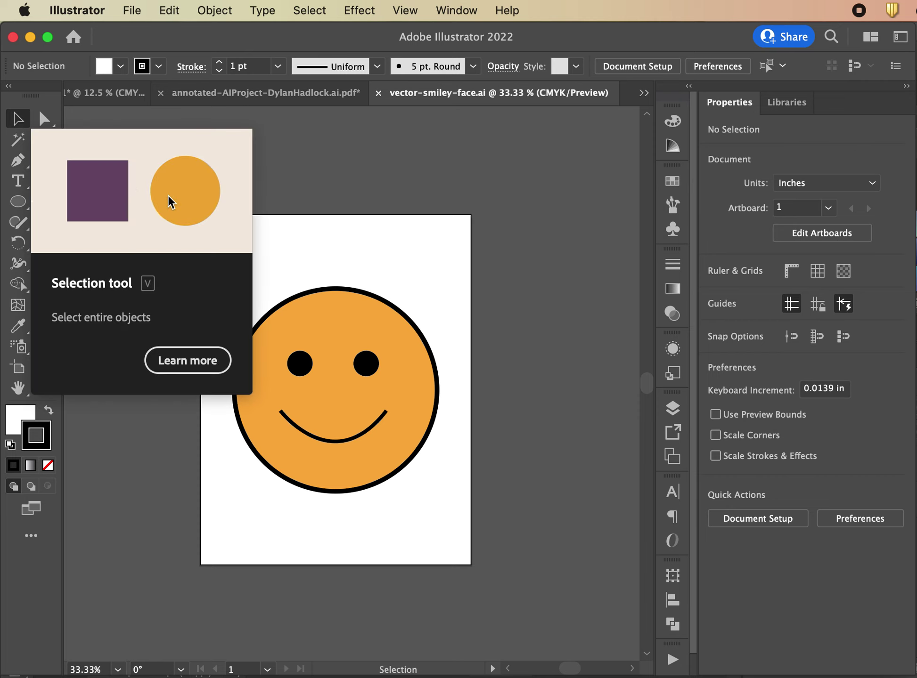
pyautogui.moveTo(155, 241); pyautogui.dragTo(526, 565)
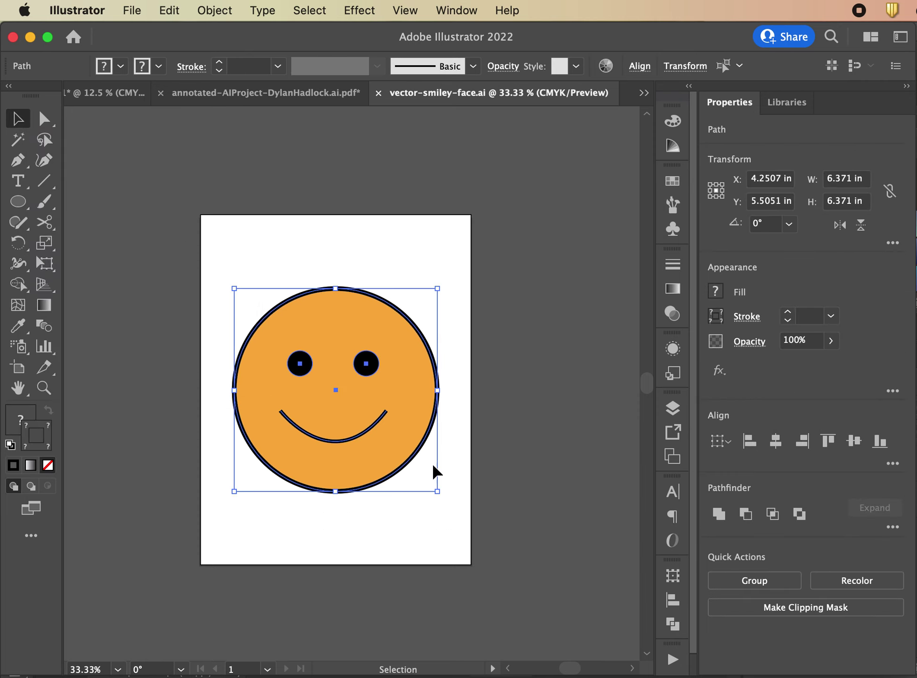
pyautogui.moveTo(388, 434); pyautogui.dragTo(360, 374)
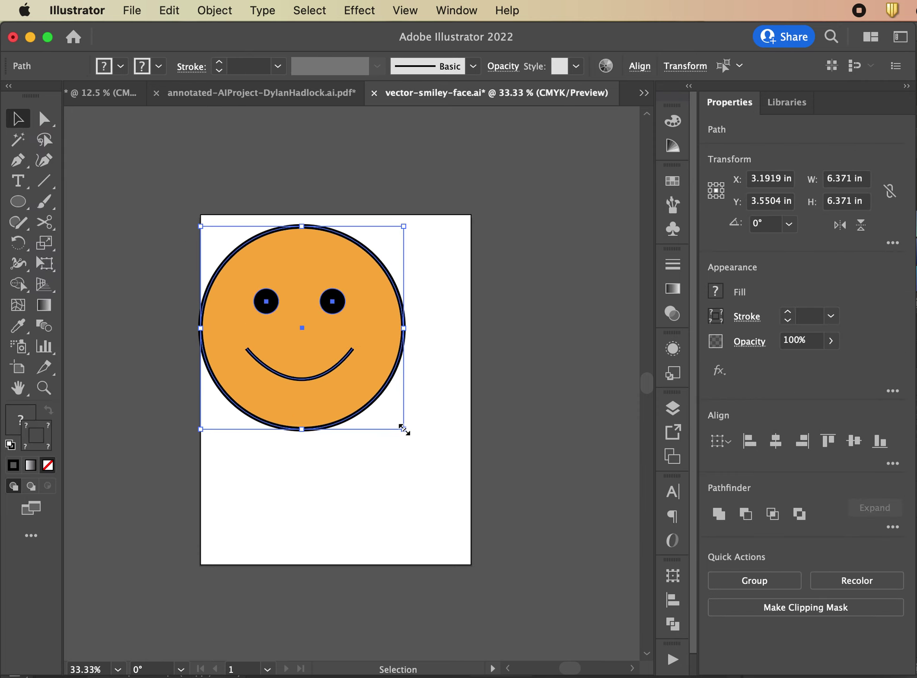
pyautogui.moveTo(402, 428); pyautogui.dragTo(276, 300)
# Check the repositioned smiley's parts, leaving the orange face circle selected
pyautogui.click(366, 250)
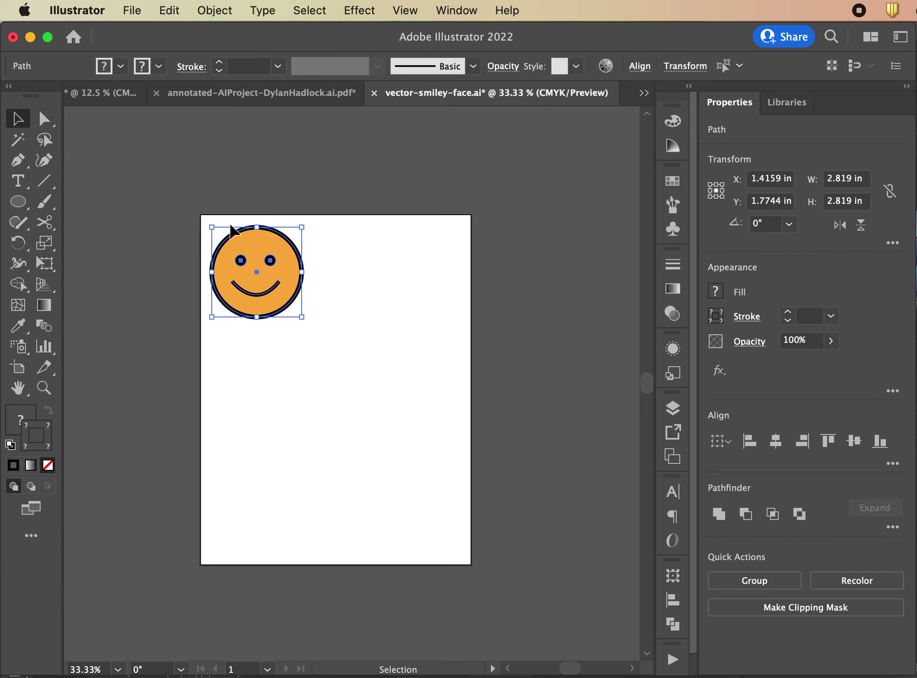
pyautogui.click(124, 143)
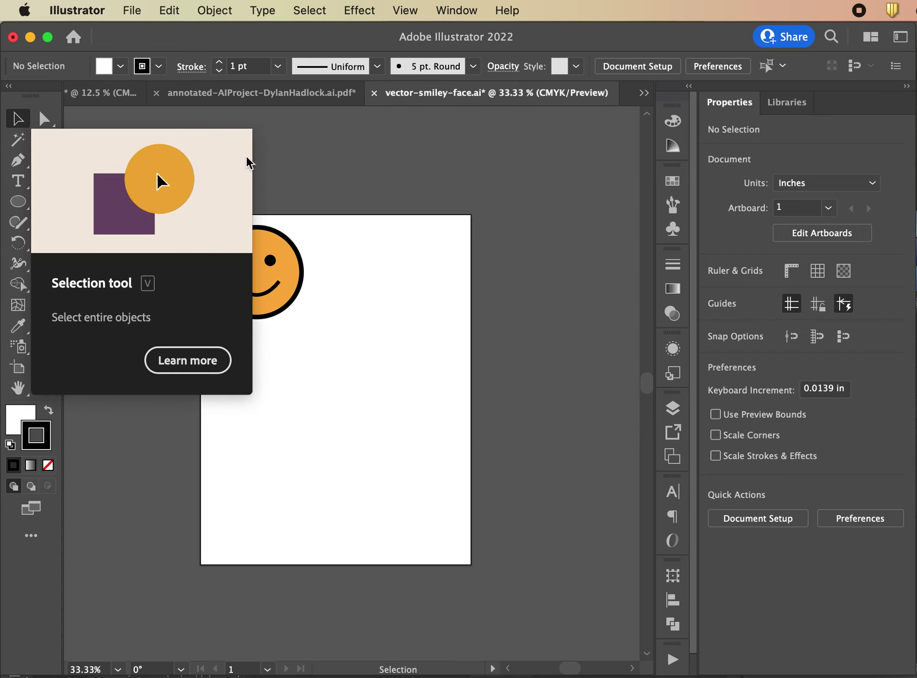
pyautogui.click(272, 292)
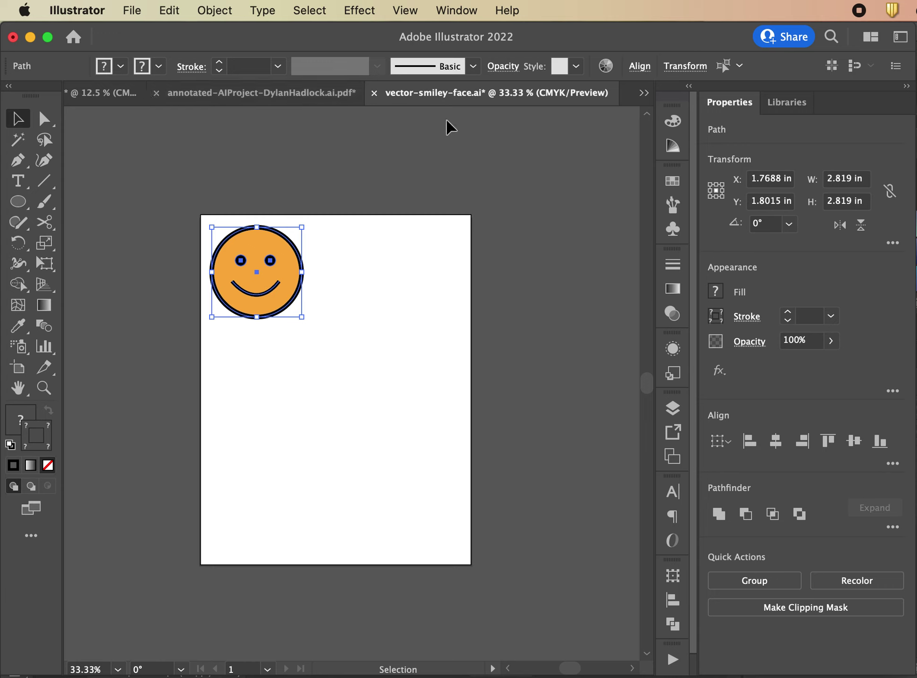
pyautogui.click(247, 196)
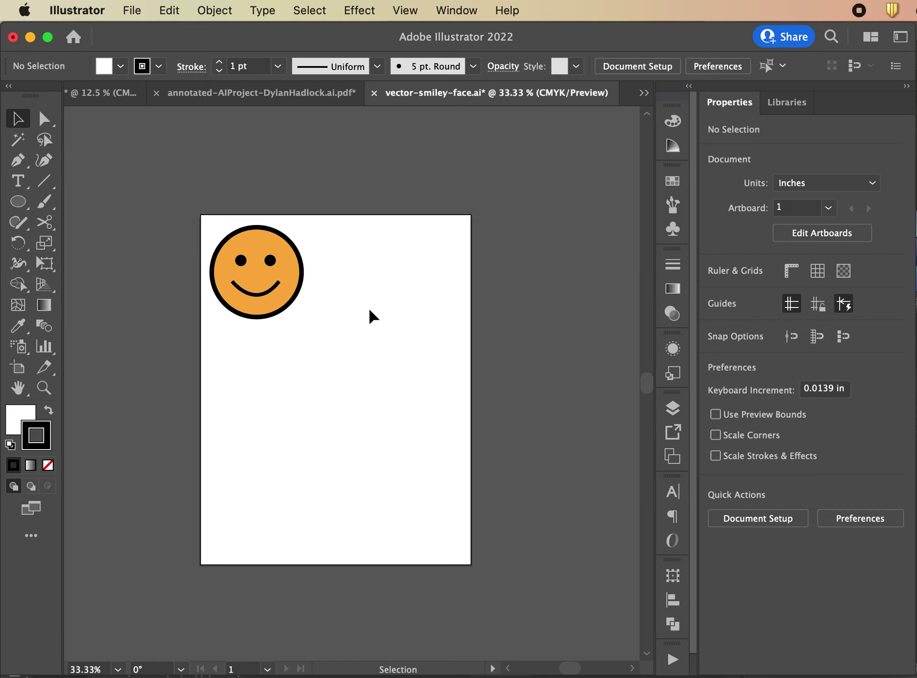
pyautogui.click(262, 245)
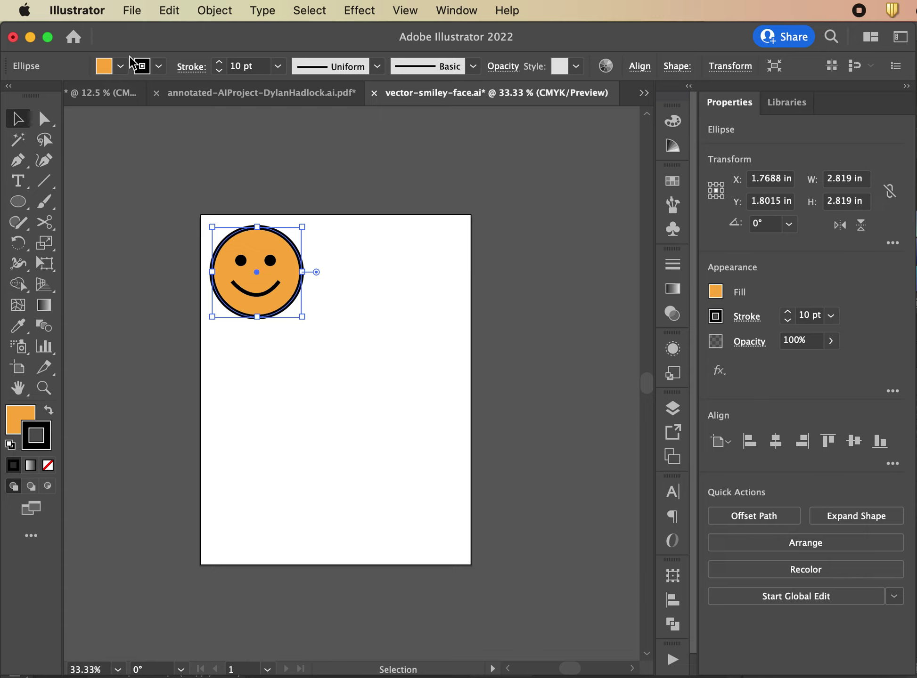
pyautogui.click(202, 156)
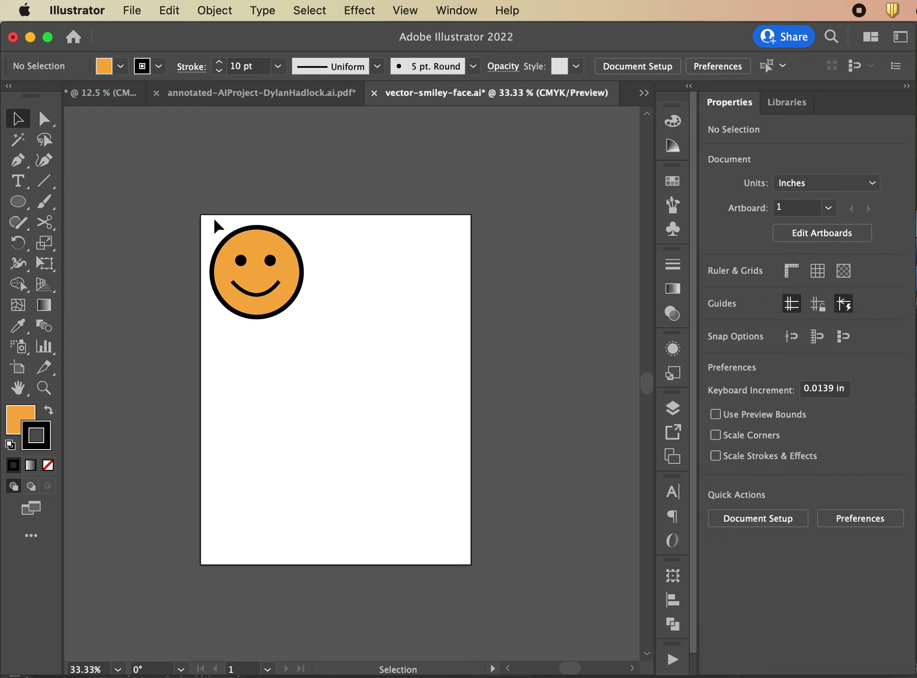
pyautogui.click(259, 294)
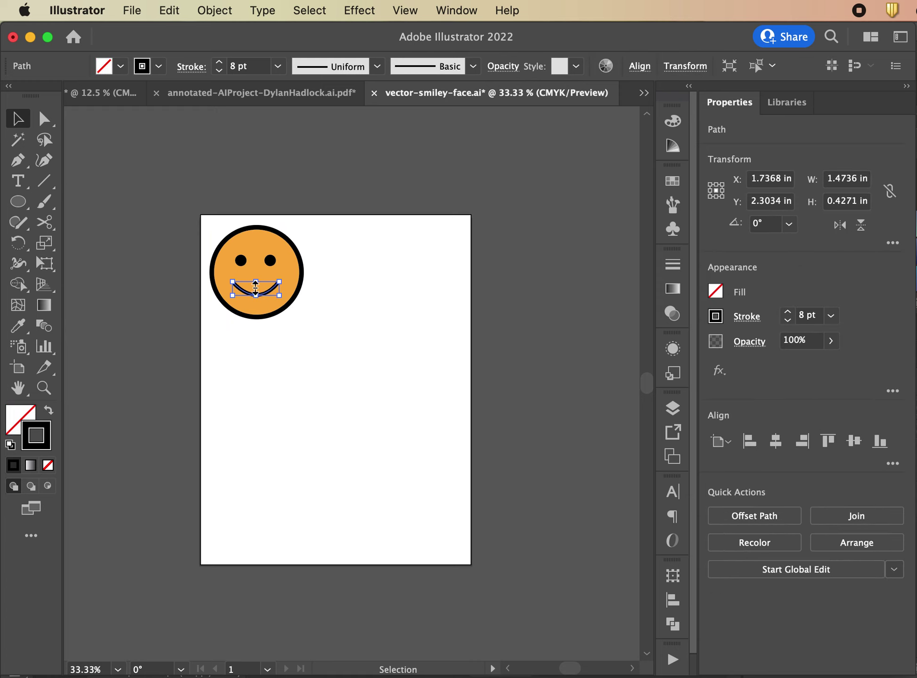
pyautogui.click(207, 193)
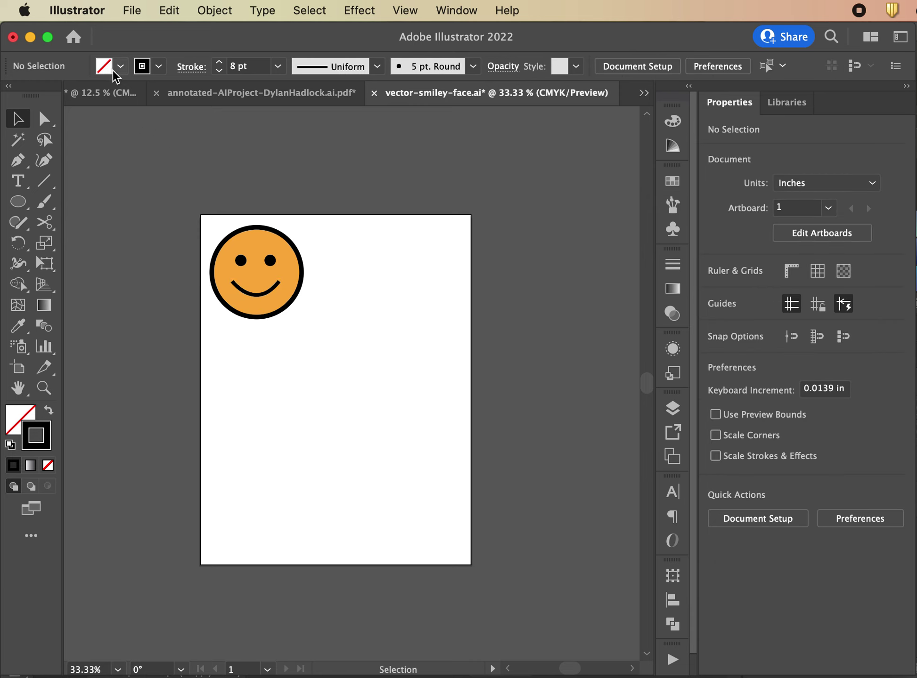
pyautogui.click(237, 240)
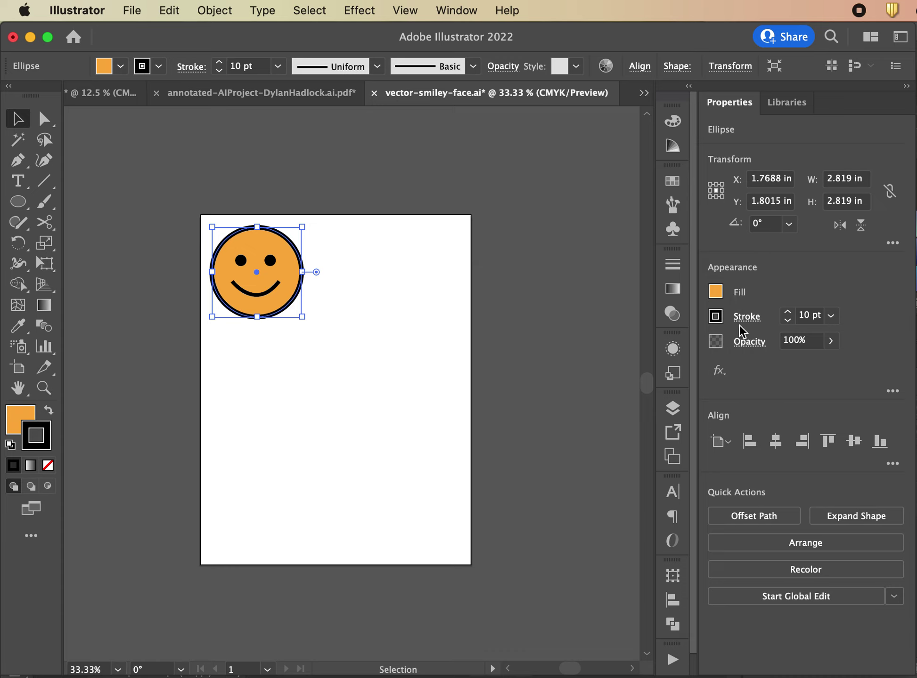
# Give the face circle a red fill and a green outline
pyautogui.click(120, 70)
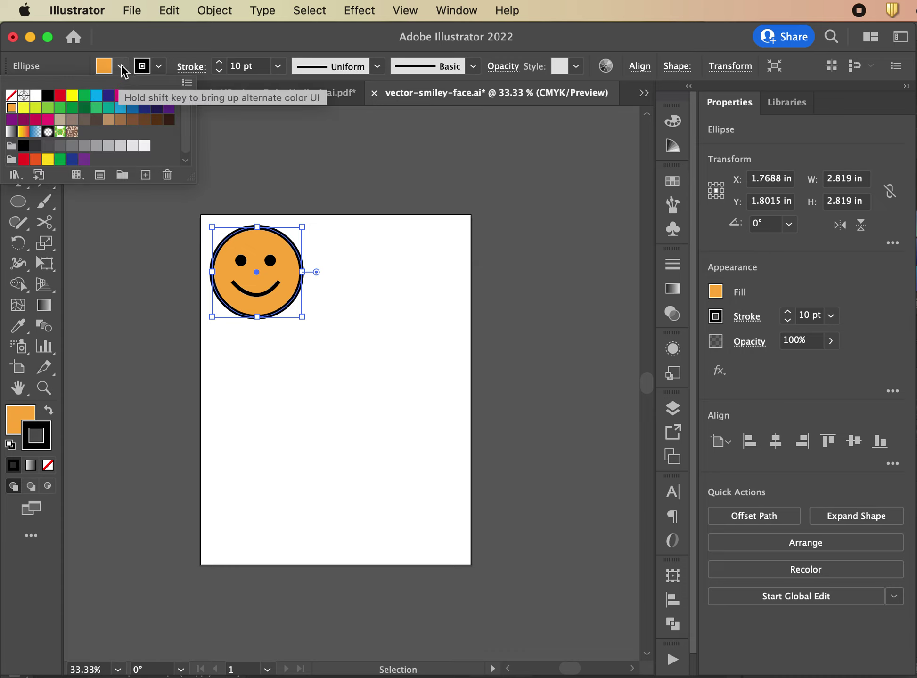
pyautogui.click(59, 97)
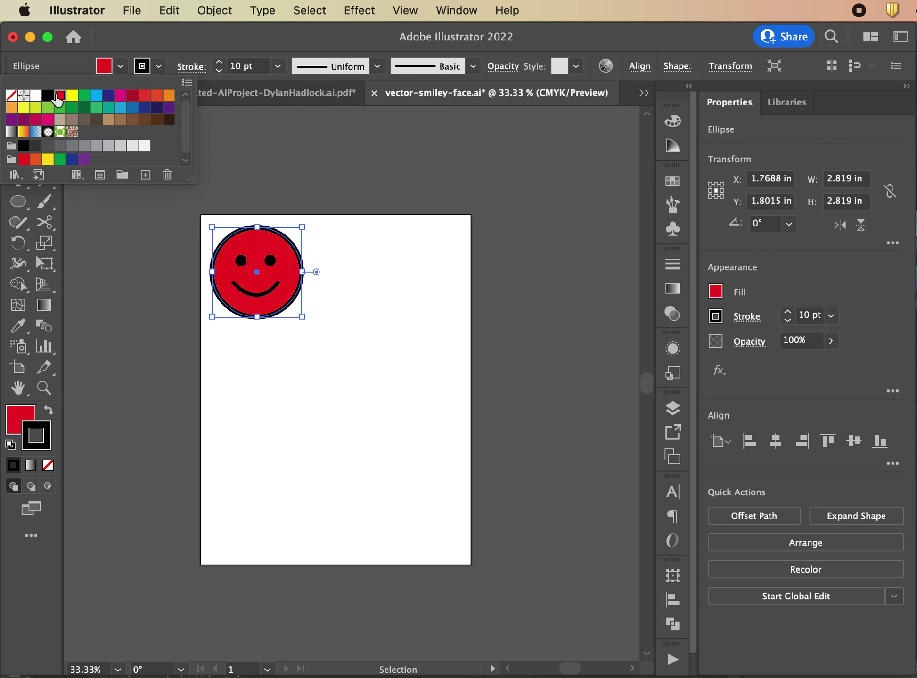
pyautogui.click(317, 162)
pyautogui.click(158, 67)
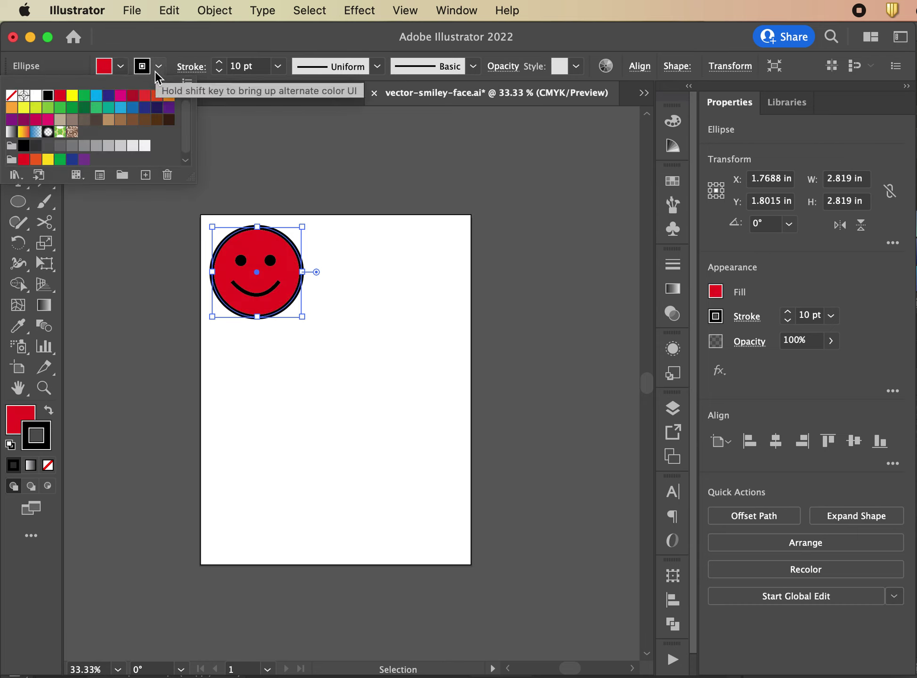
pyautogui.click(59, 108)
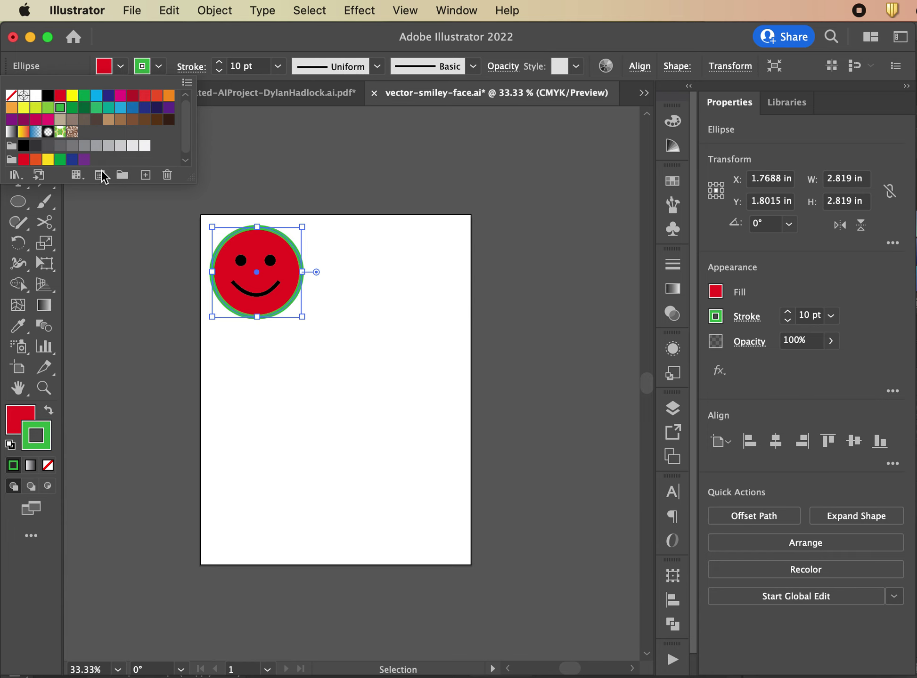
pyautogui.click(106, 312)
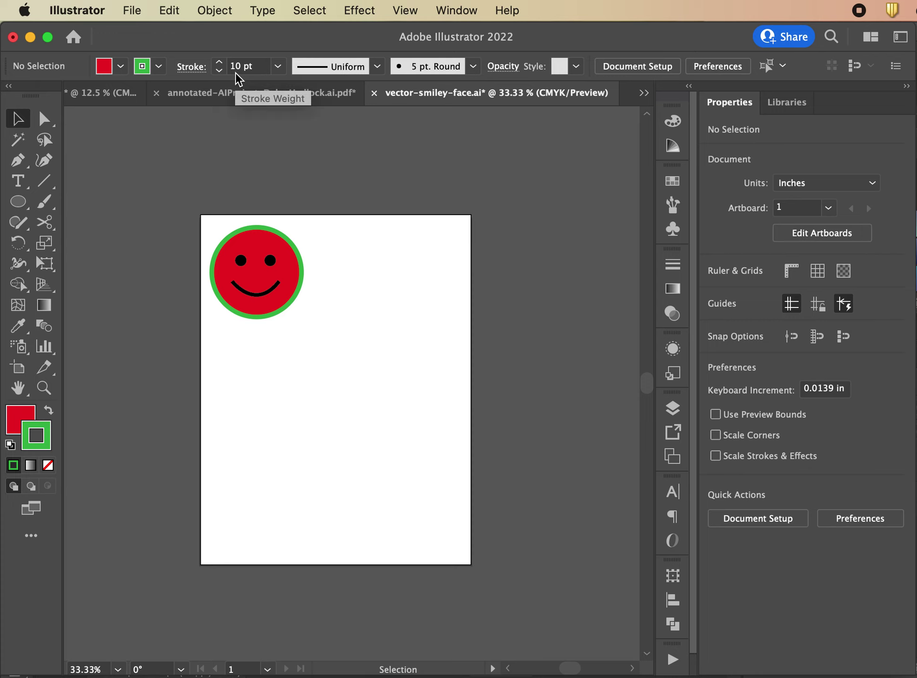
# Zoom in and thicken the face's green outline to 28 pt
pyautogui.click(234, 243)
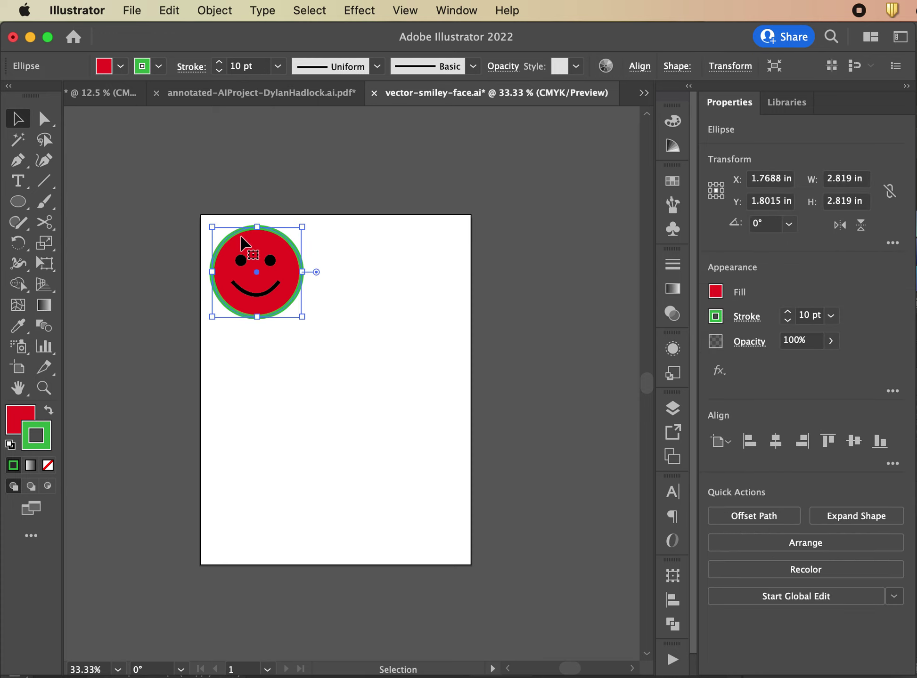
pyautogui.press('super+equal')
pyautogui.press('super+equal')
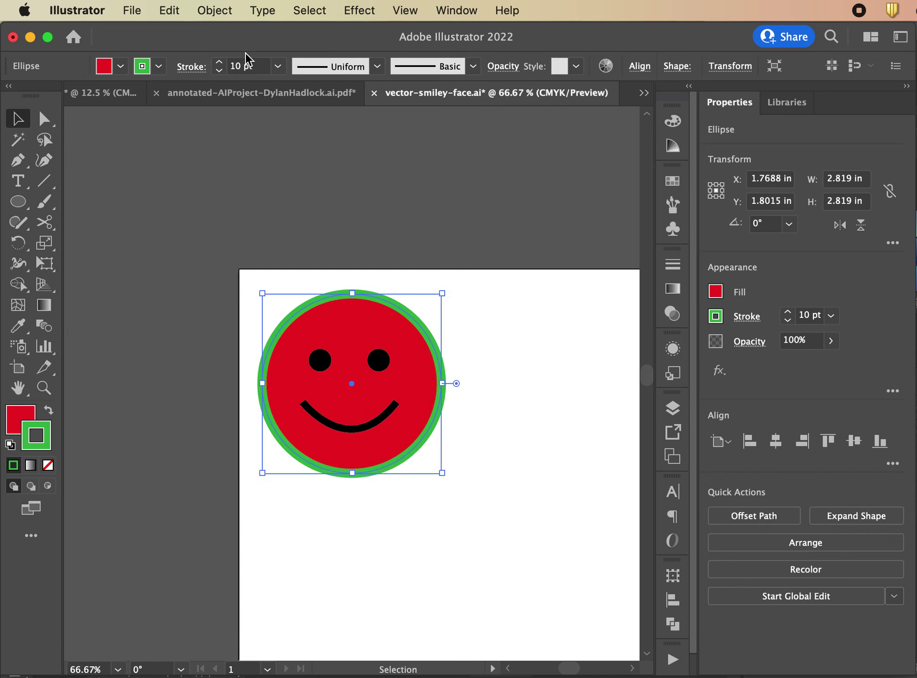
pyautogui.click(219, 63)
pyautogui.click(219, 62)
pyautogui.click(219, 63)
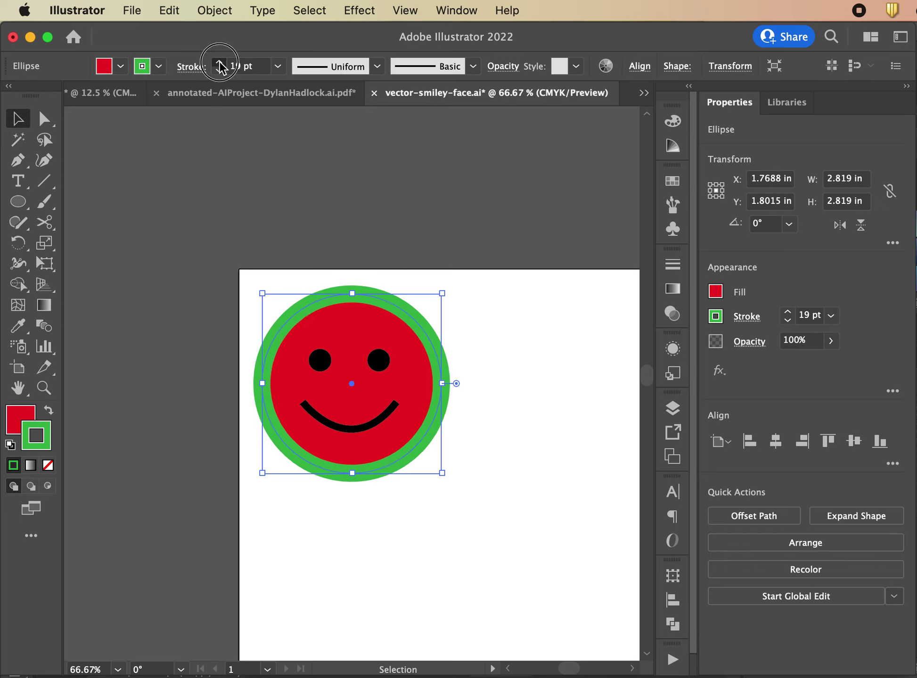
pyautogui.click(219, 62)
pyautogui.click(220, 62)
pyautogui.click(219, 63)
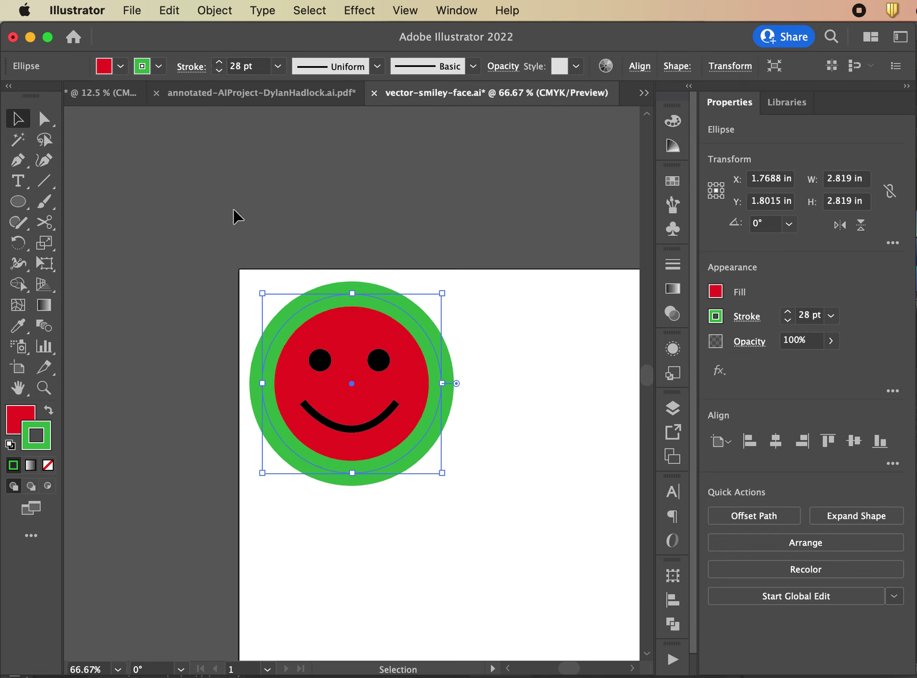
# Set the face outline to 0.5 pt, then pick black as the outline colour
pyautogui.click(276, 66)
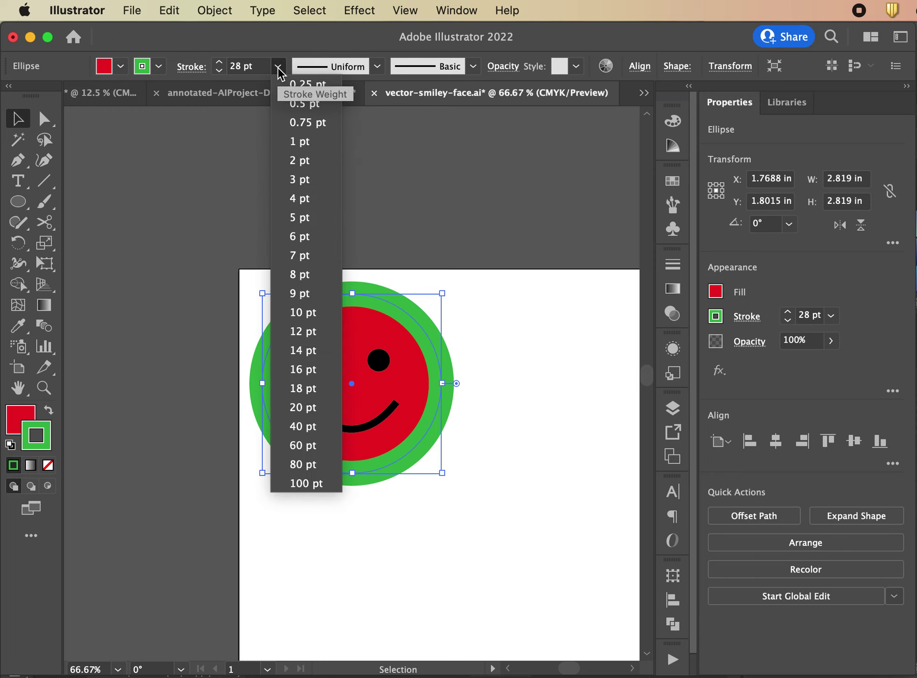
pyautogui.click(300, 103)
pyautogui.click(248, 178)
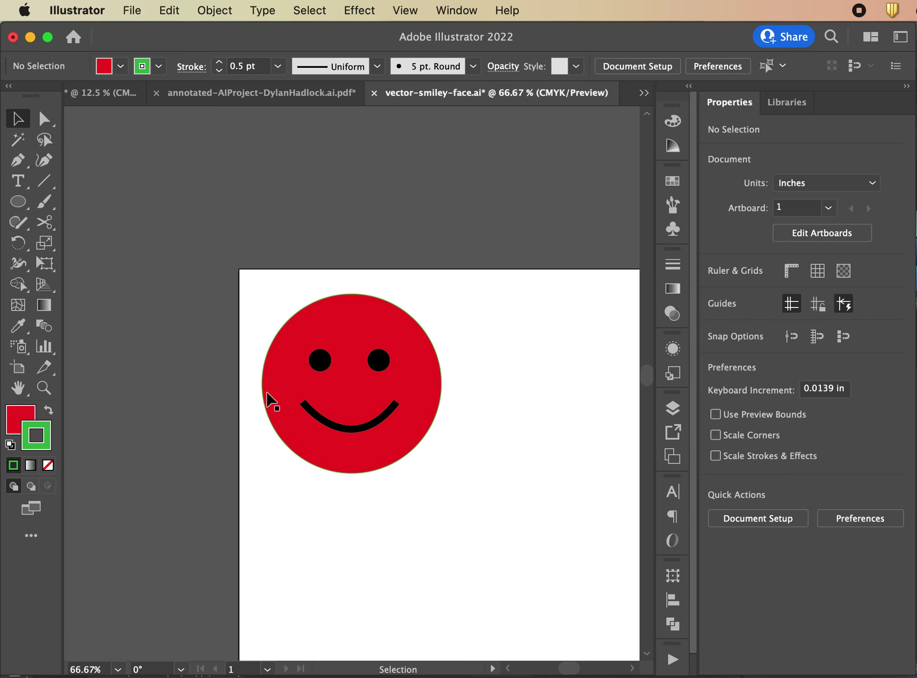
pyautogui.click(159, 66)
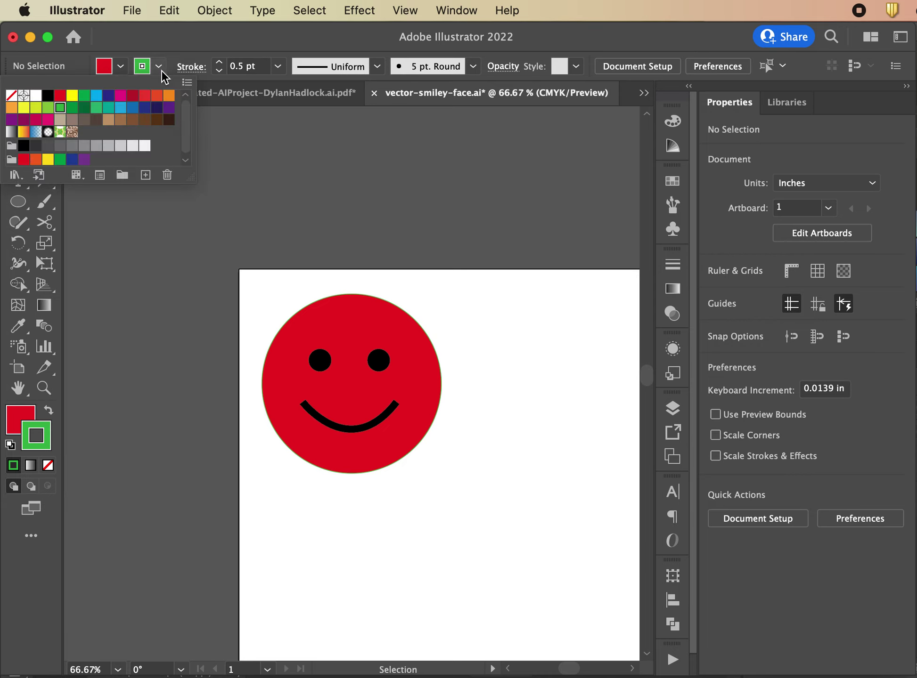
pyautogui.click(47, 96)
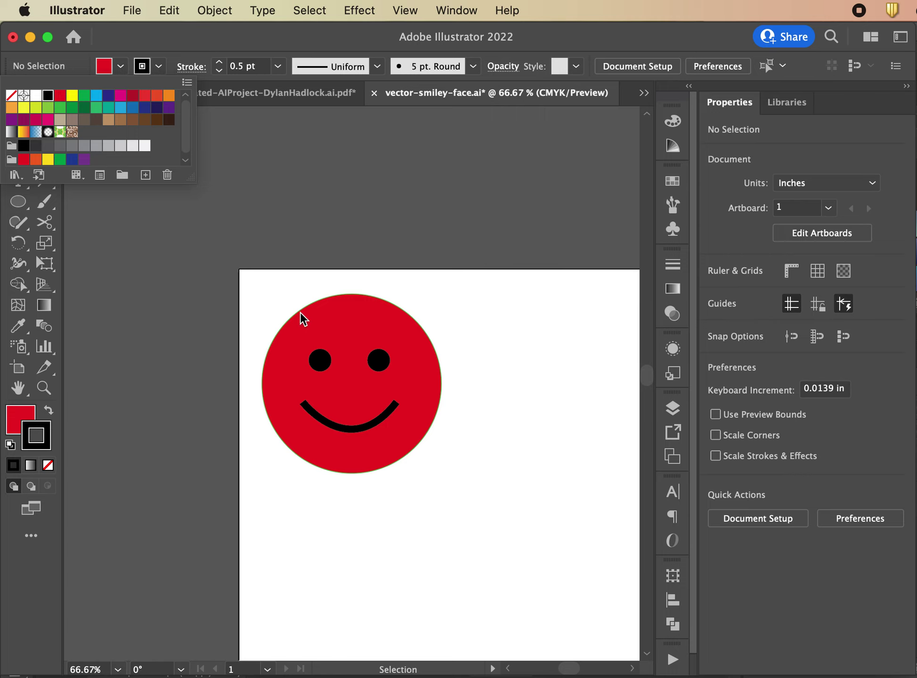
# Zoom in closely, select the red face circle, and zoom back out
pyautogui.press('Escape')
pyautogui.press('a')
pyautogui.press('super+=')
pyautogui.press('super+=')
pyautogui.press('super+=')
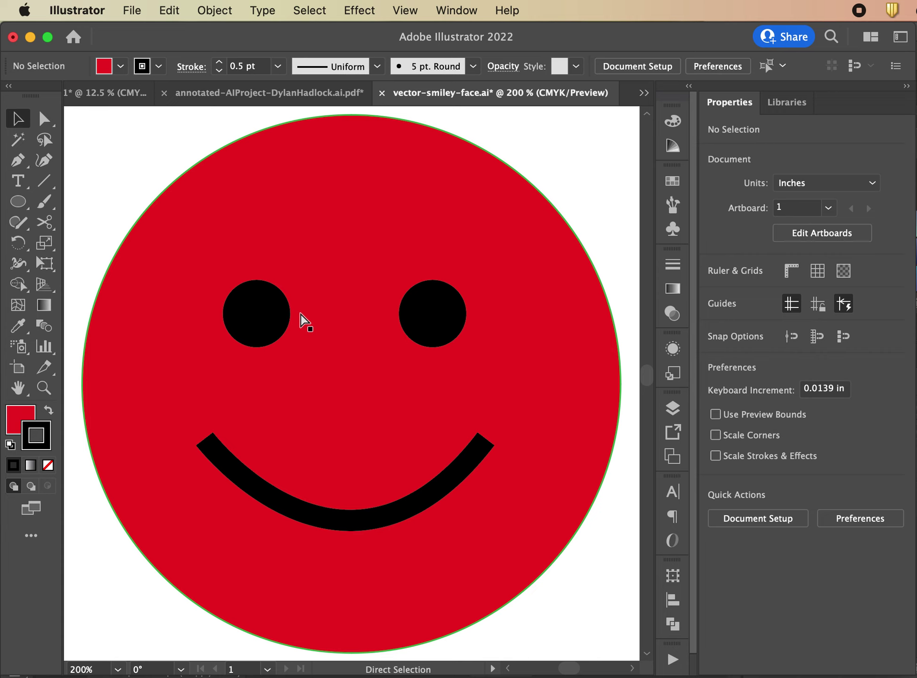
pyautogui.press('v')
pyautogui.click(189, 212)
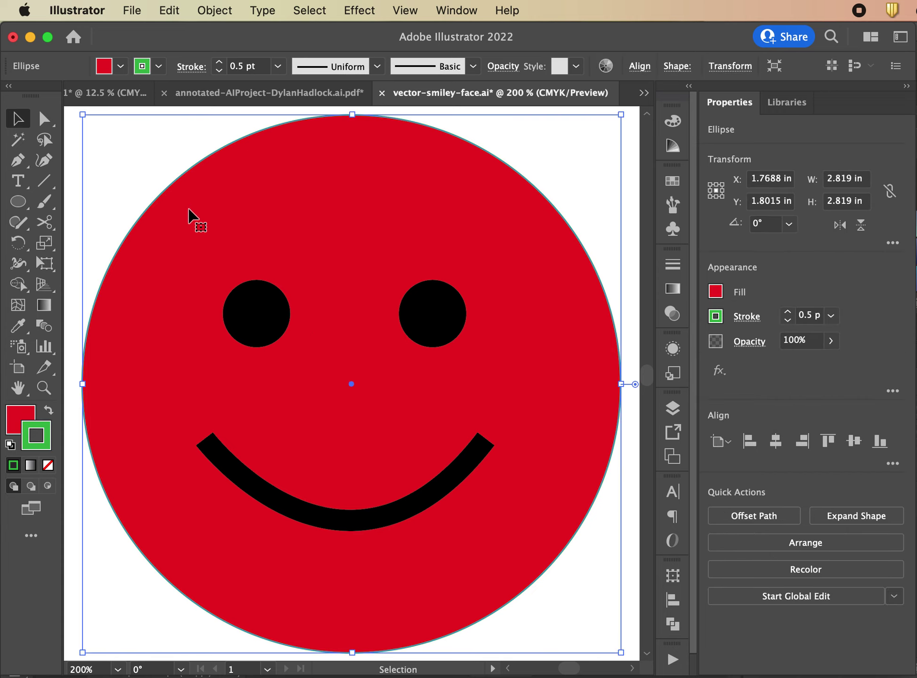
pyautogui.press('super+minus')
pyautogui.press('super+minus')
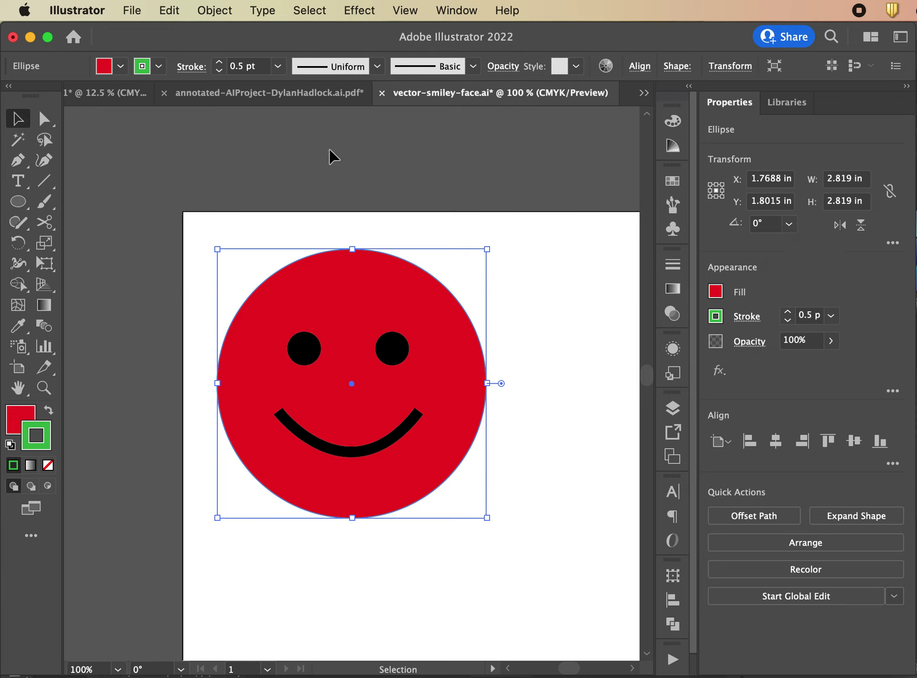
# Recolour the face circle's outline to Black and check the result at 100%
pyautogui.click(304, 354)
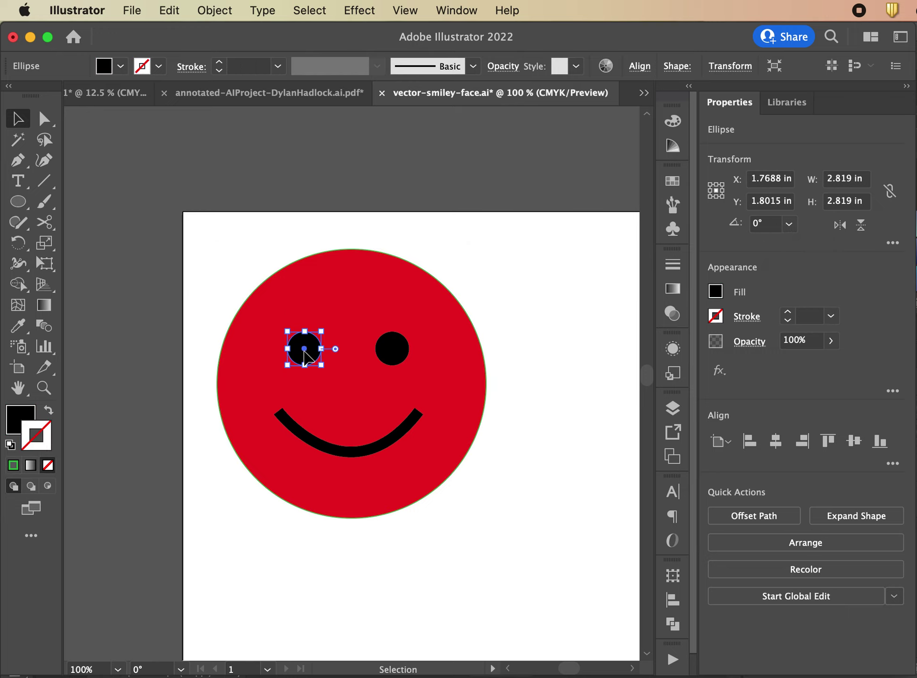
pyautogui.click(287, 304)
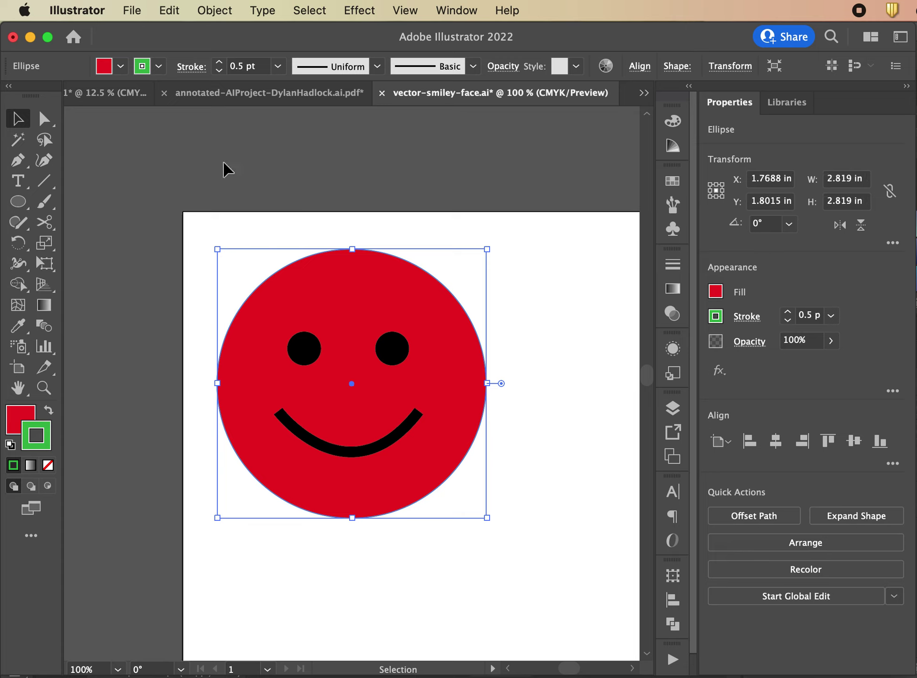
pyautogui.click(157, 66)
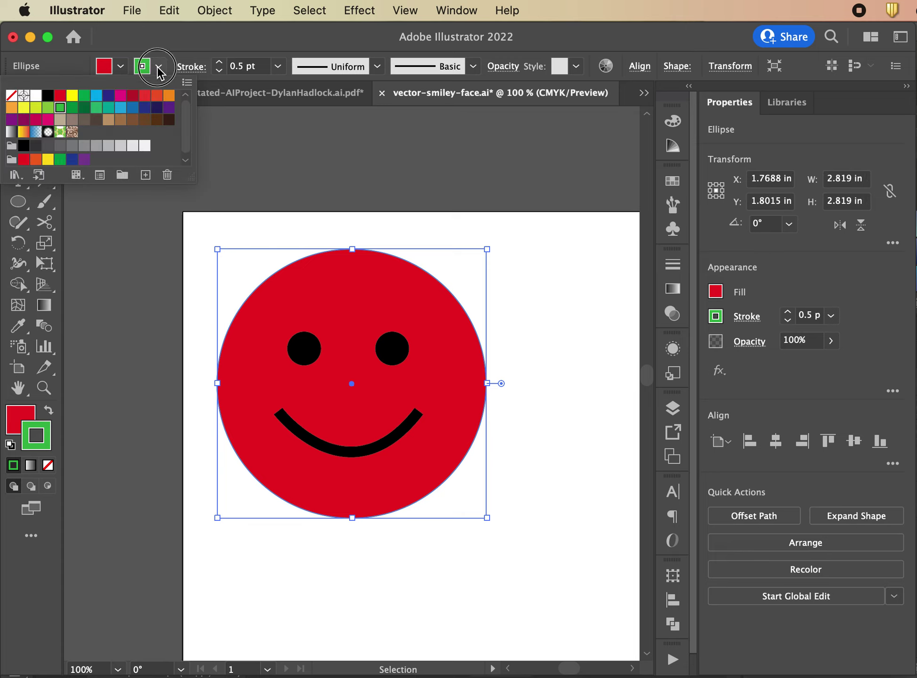
pyautogui.click(48, 97)
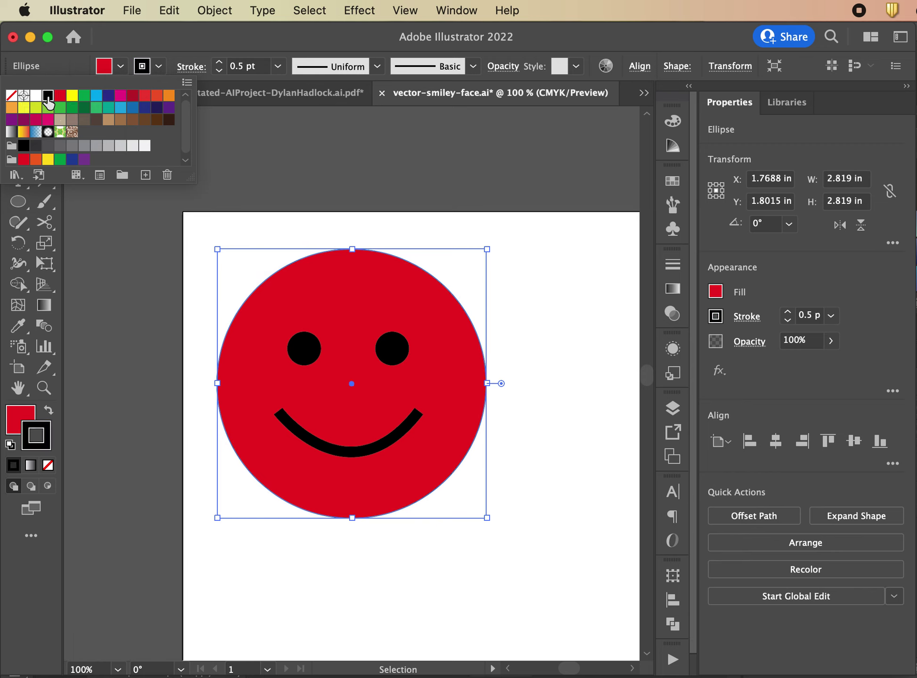
pyautogui.click(343, 165)
pyautogui.press('super+equal')
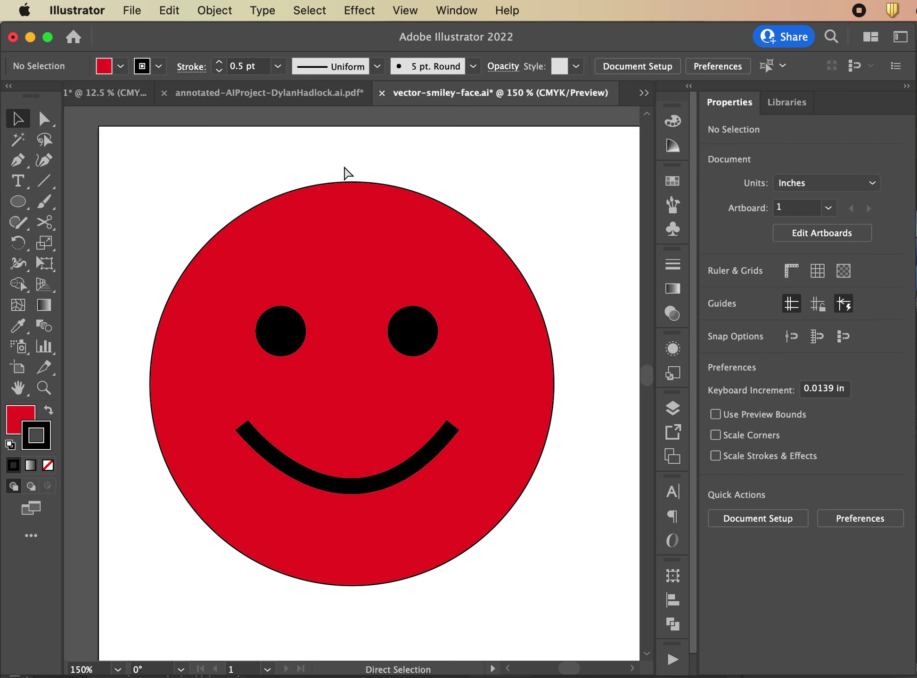
pyautogui.press('super+minus')
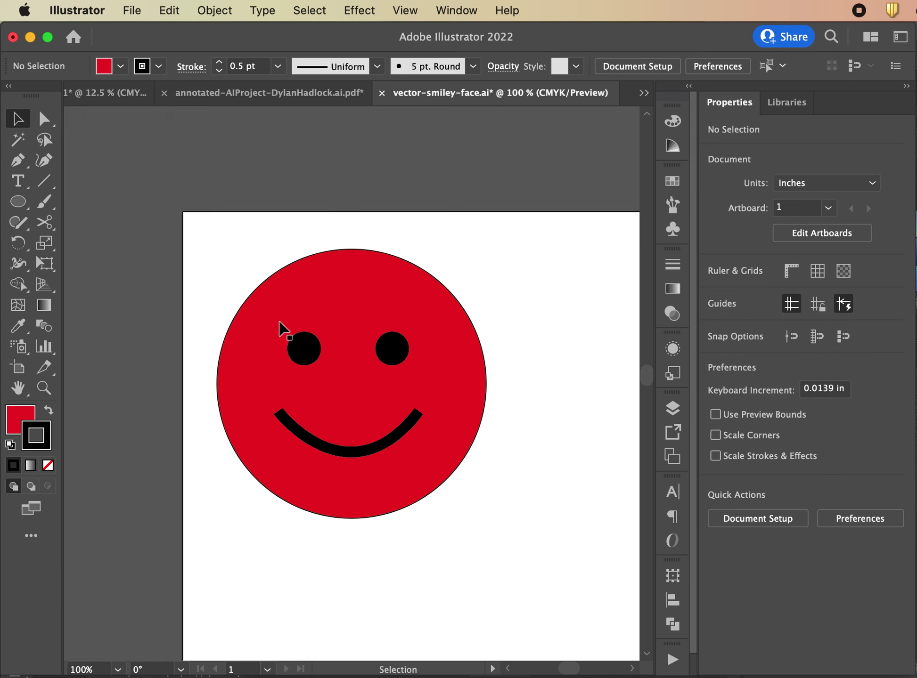
pyautogui.click(279, 322)
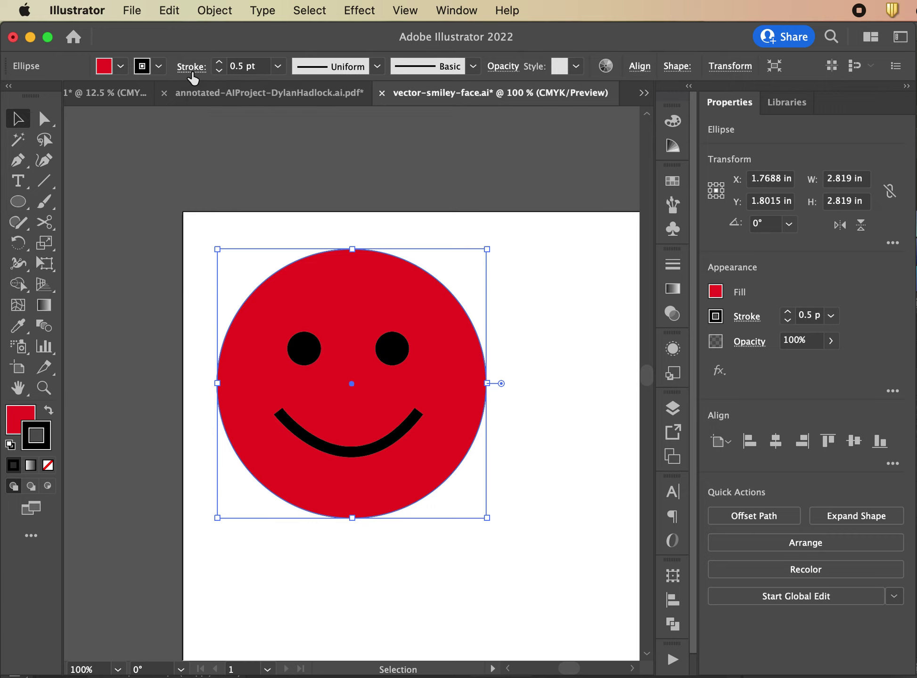
# Give the selected smile path Round Cap ends in the Stroke panel
pyautogui.click(191, 72)
pyautogui.click(322, 452)
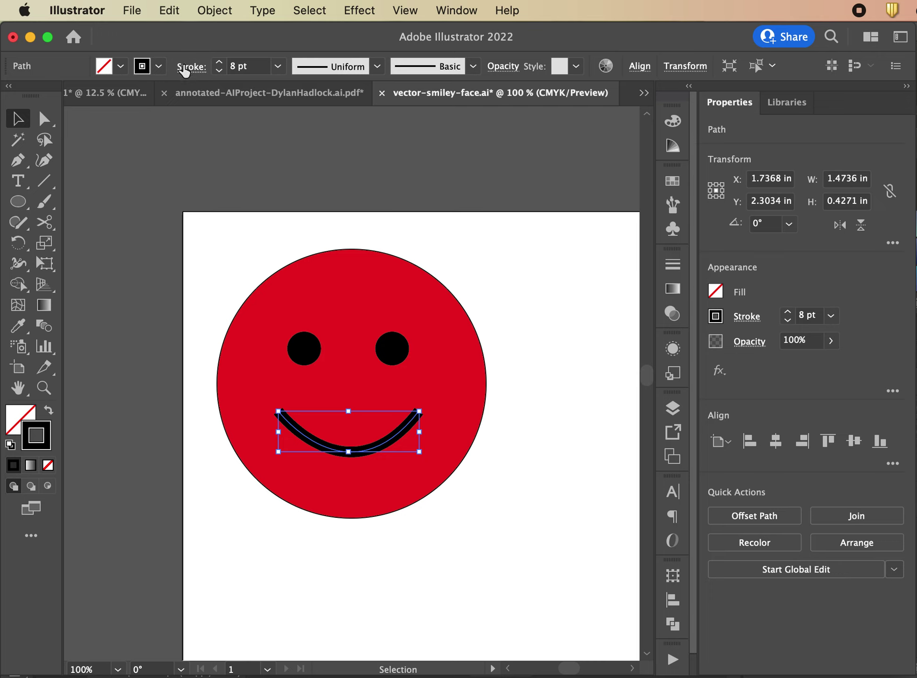
pyautogui.click(189, 67)
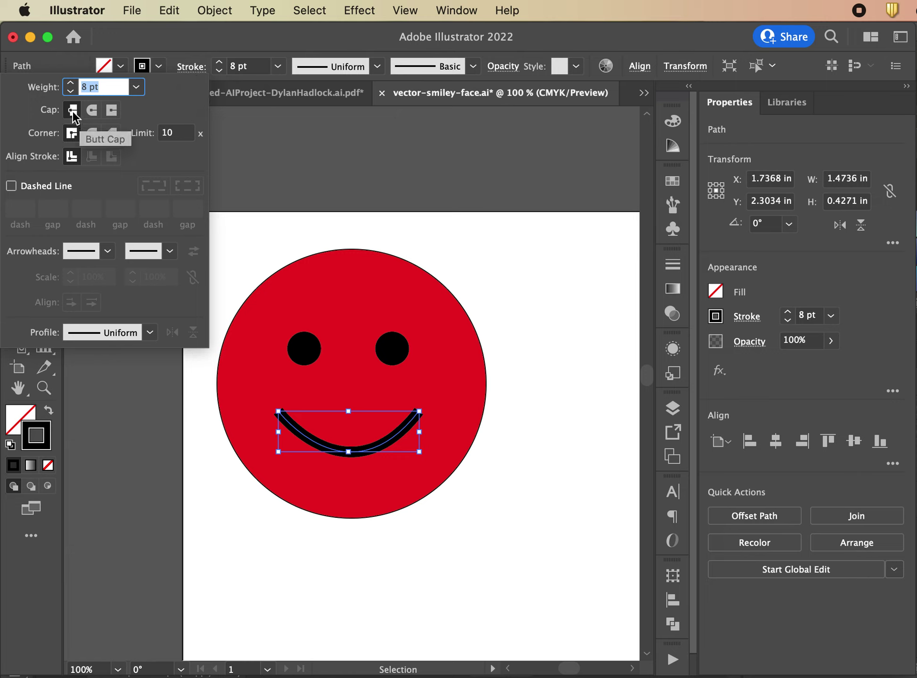
pyautogui.click(94, 111)
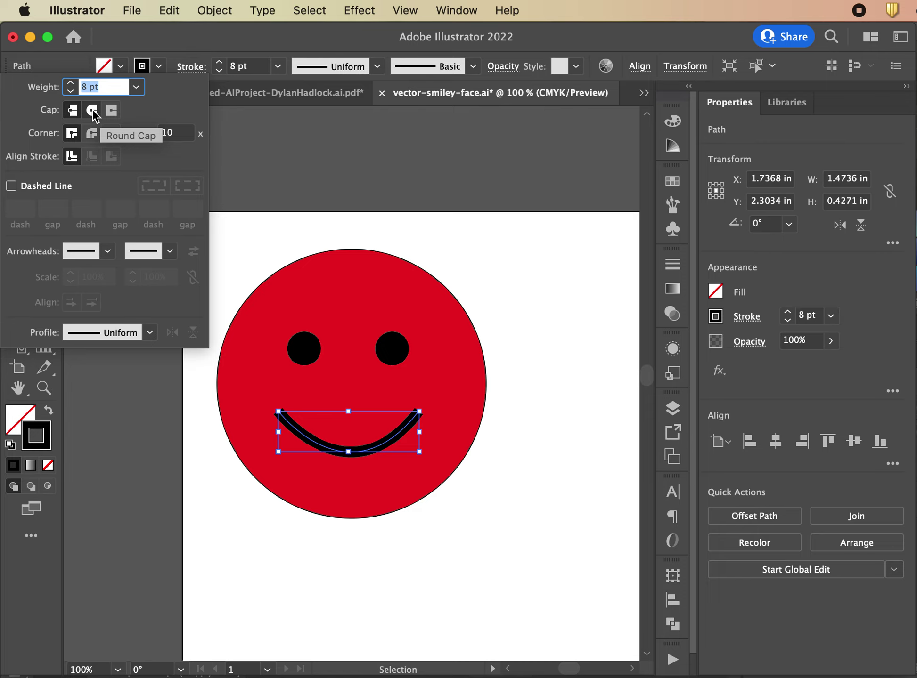
pyautogui.click(94, 112)
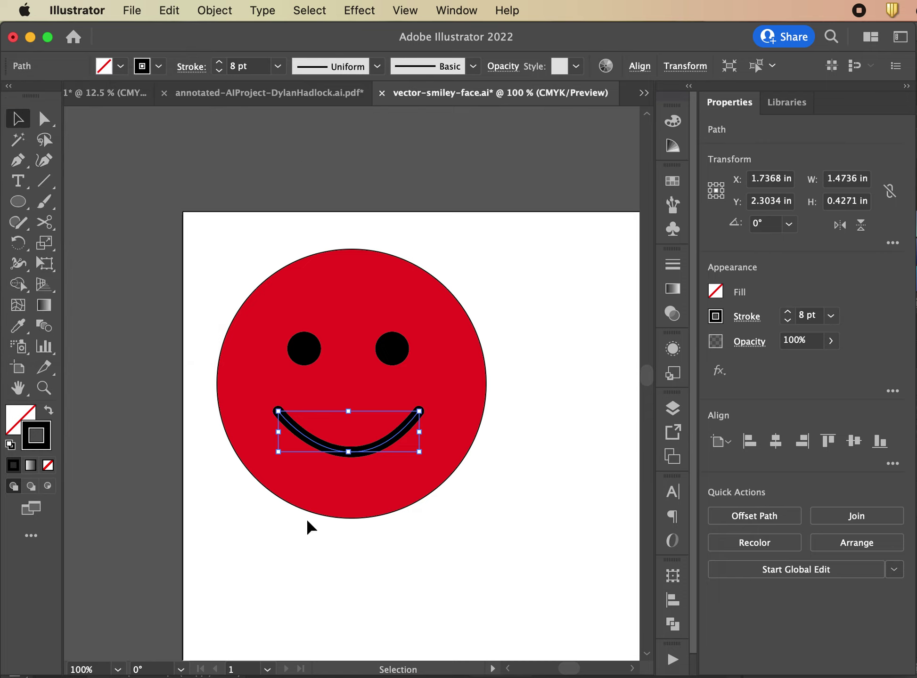
pyautogui.click(174, 360)
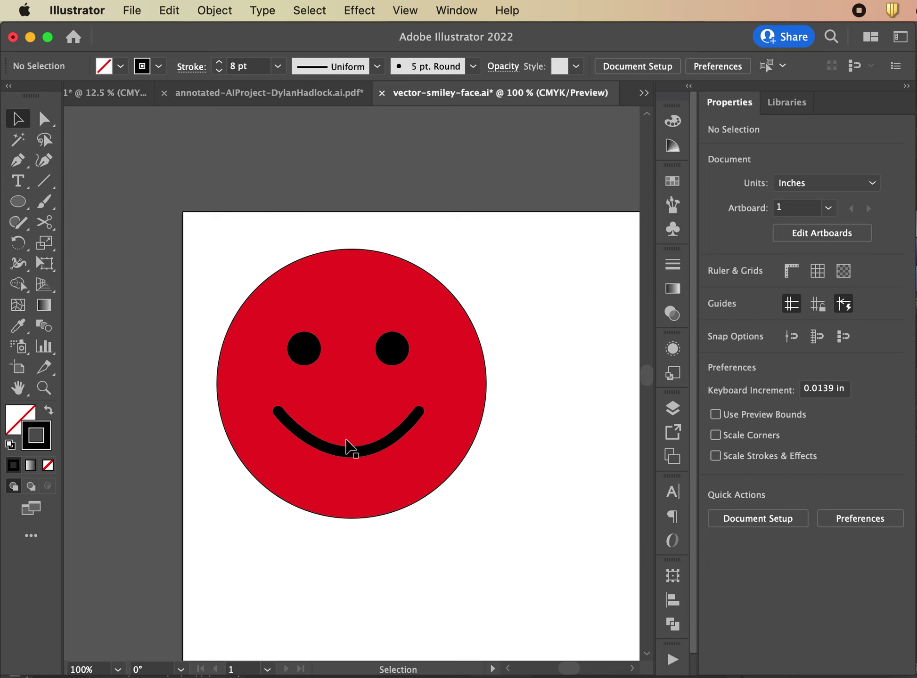
# Reset the default line caps to flat with nothing selected, then reselect the smile
pyautogui.click(188, 68)
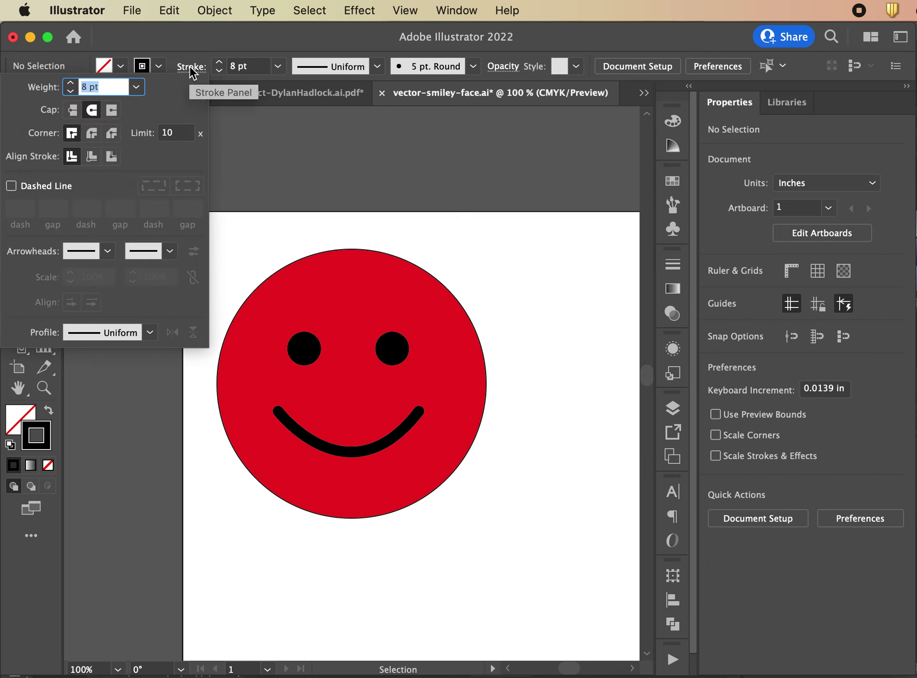
pyautogui.click(74, 110)
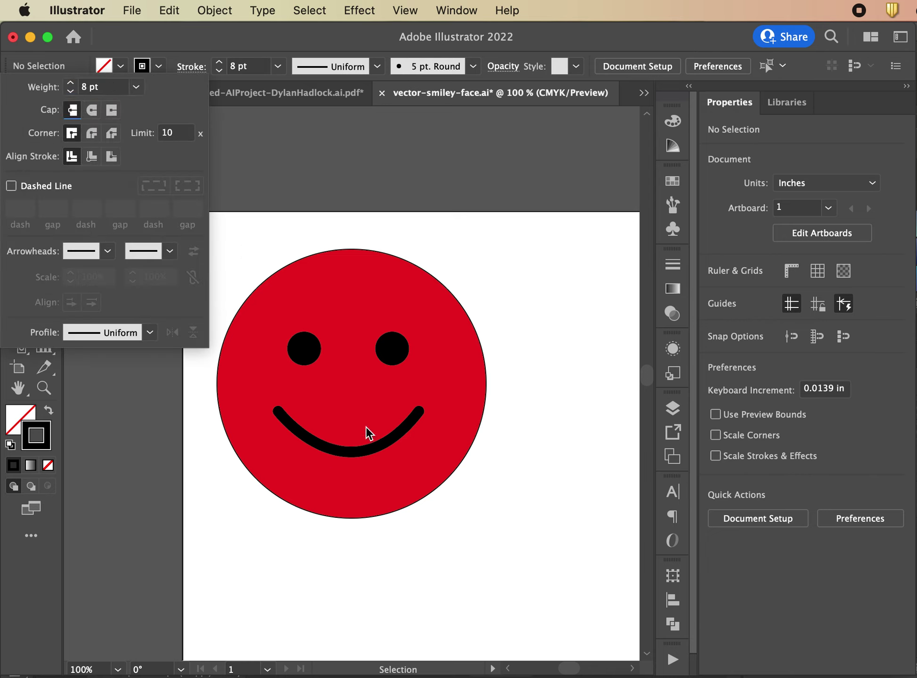
pyautogui.click(339, 450)
pyautogui.click(321, 450)
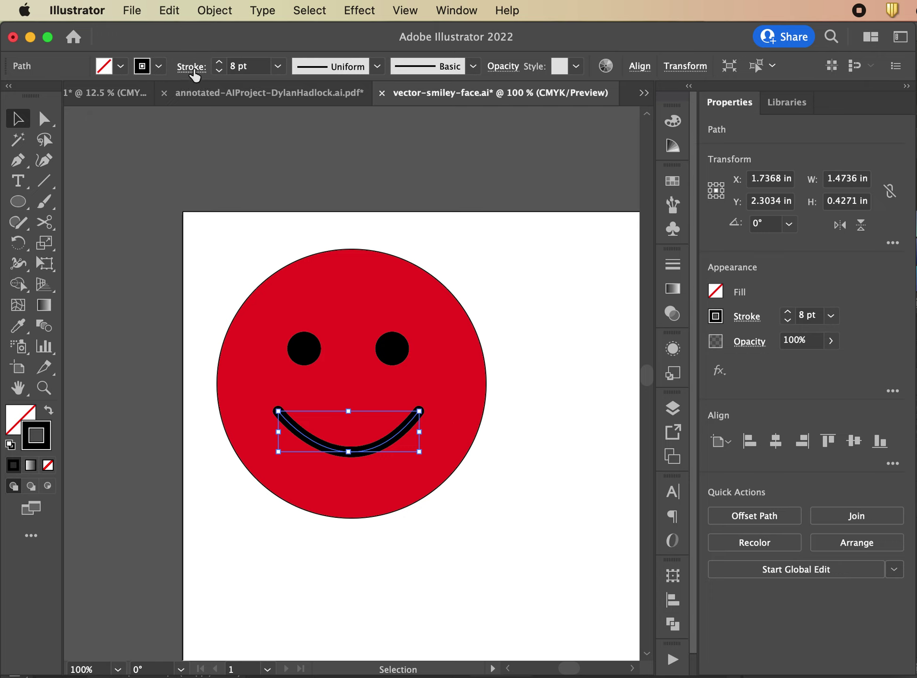
# Try flat caps, dashes and a start arrowhead on the smile, thinning it to 1 pt
pyautogui.click(192, 68)
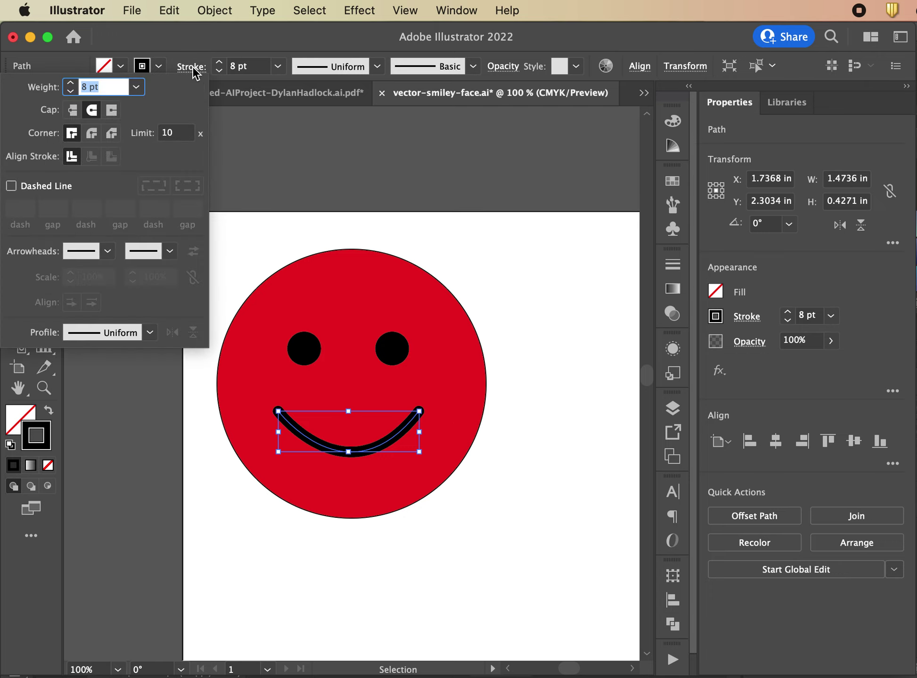
pyautogui.click(73, 110)
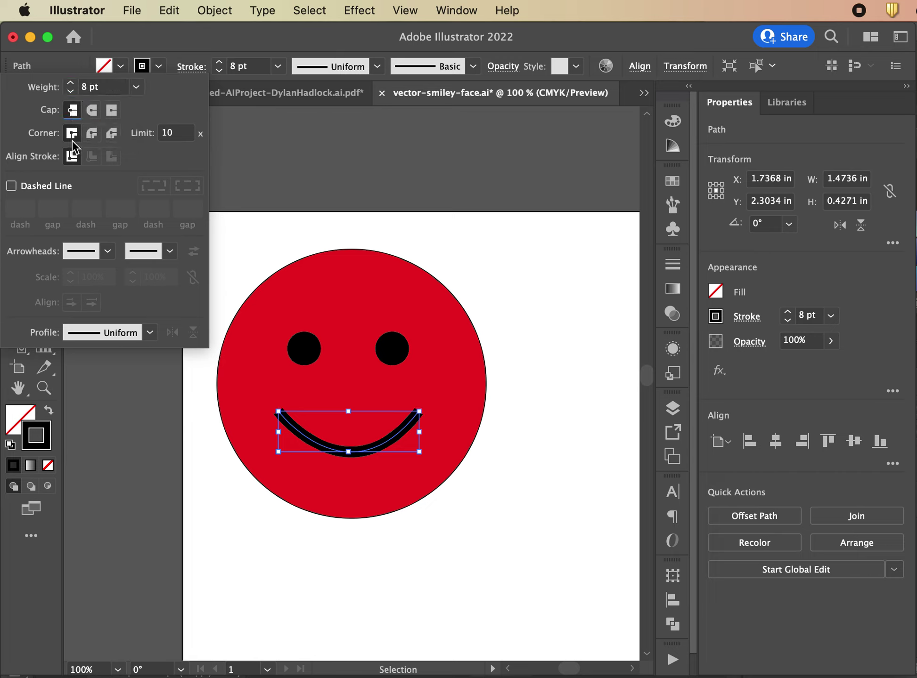
pyautogui.click(11, 186)
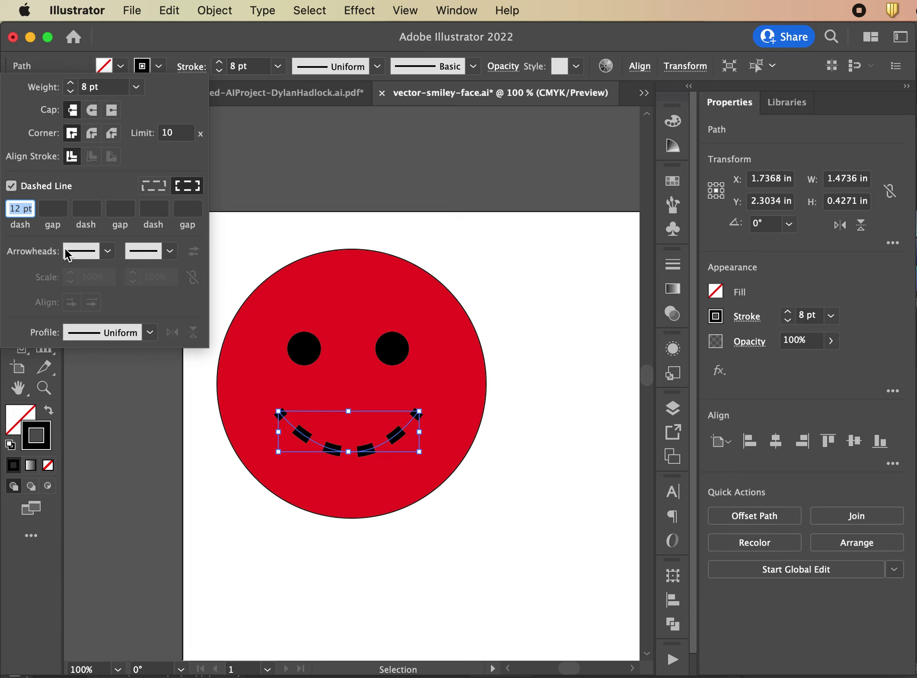
pyautogui.click(108, 251)
pyautogui.click(59, 312)
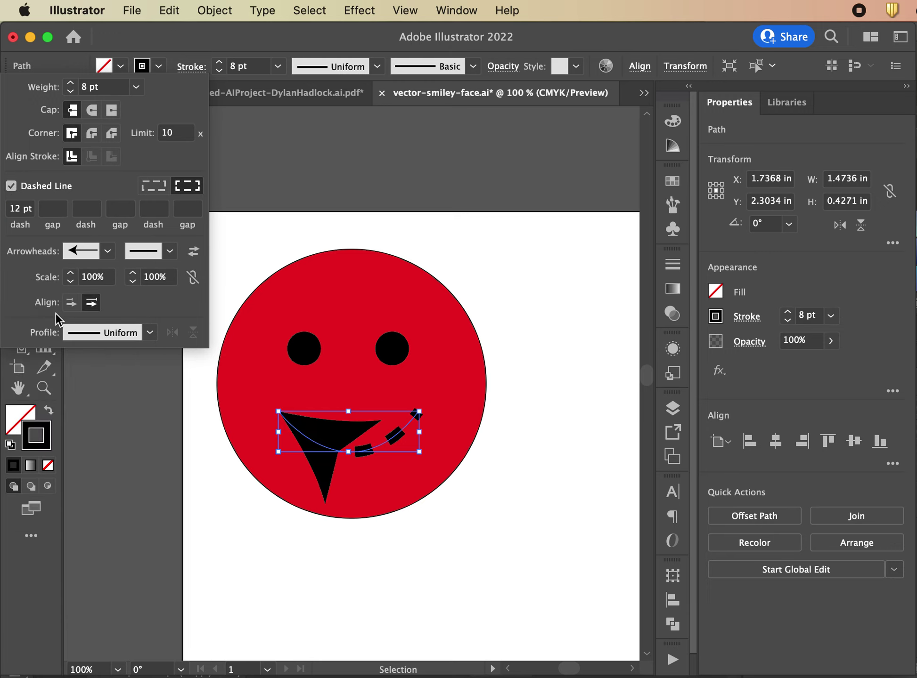
pyautogui.click(70, 92)
pyautogui.click(71, 92)
pyautogui.click(71, 92)
pyautogui.click(70, 93)
pyautogui.click(70, 93)
pyautogui.click(70, 93)
pyautogui.click(70, 92)
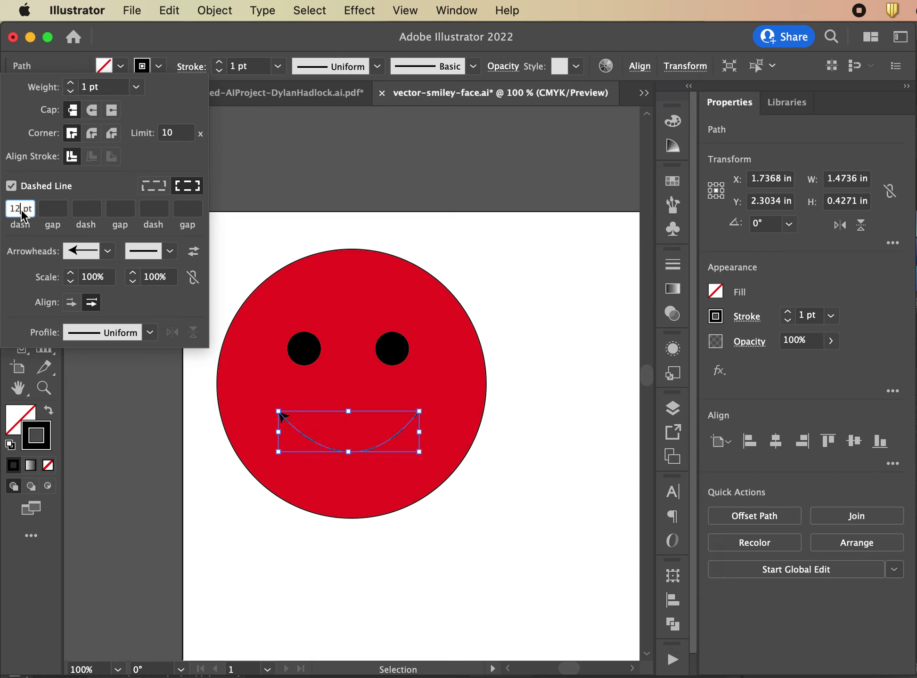
# Set the smile's dash length to 1 and preview it, leaving the width profile unchanged
pyautogui.doubleClick(10, 212)
pyautogui.write('1')
pyautogui.press('Return')
pyautogui.click(306, 153)
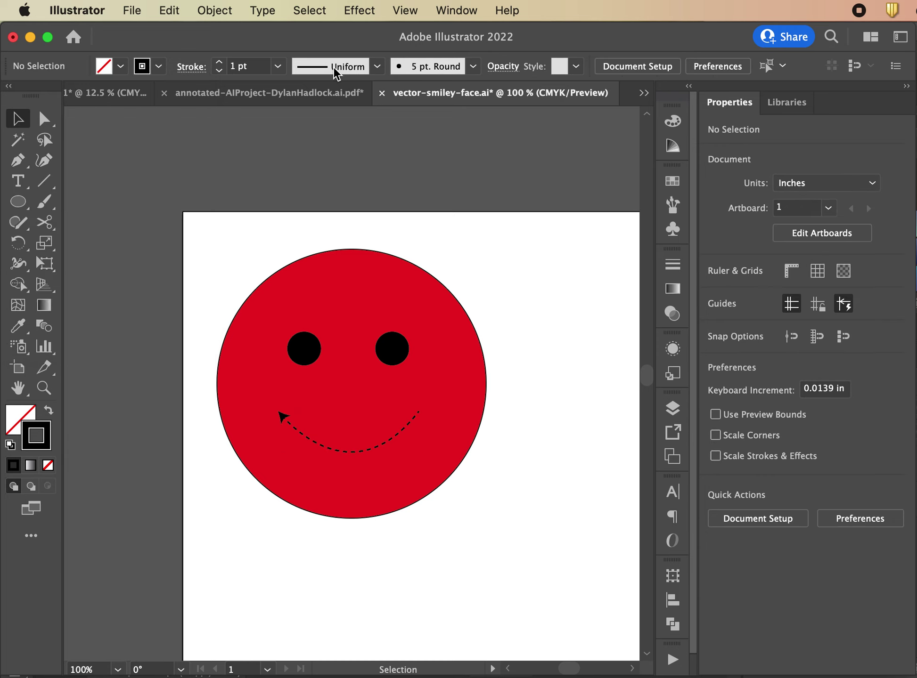
pyautogui.click(306, 434)
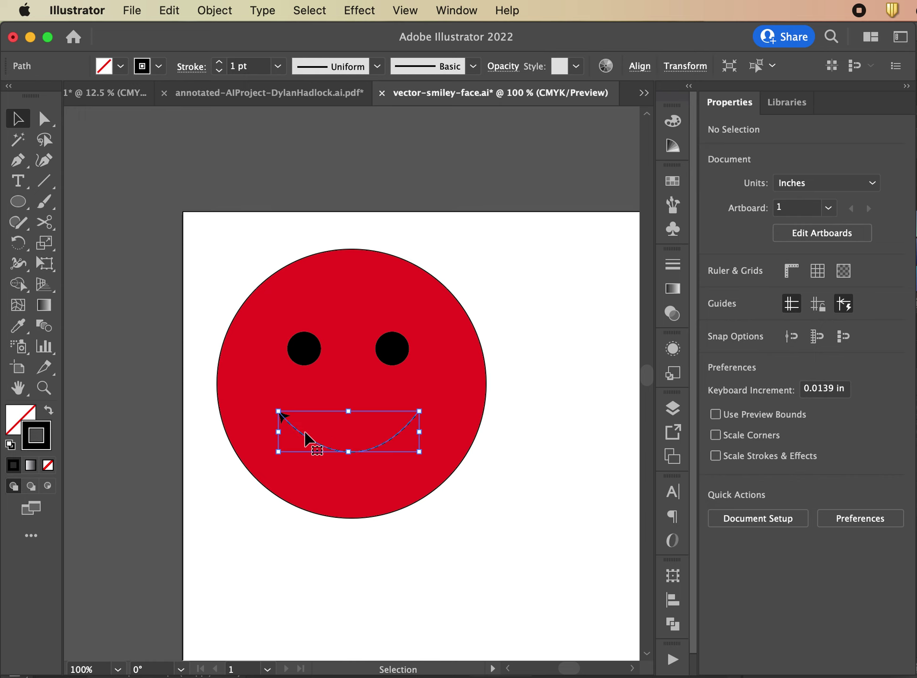
pyautogui.click(376, 67)
pyautogui.click(455, 214)
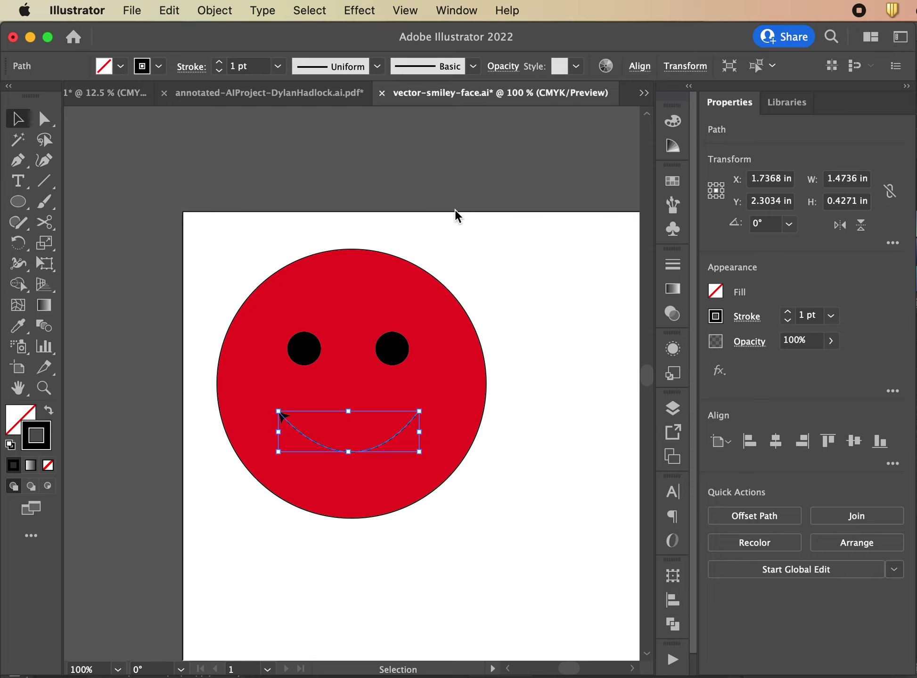
# Undo the stroke experiments back toward the thicker smile
pyautogui.press('a')
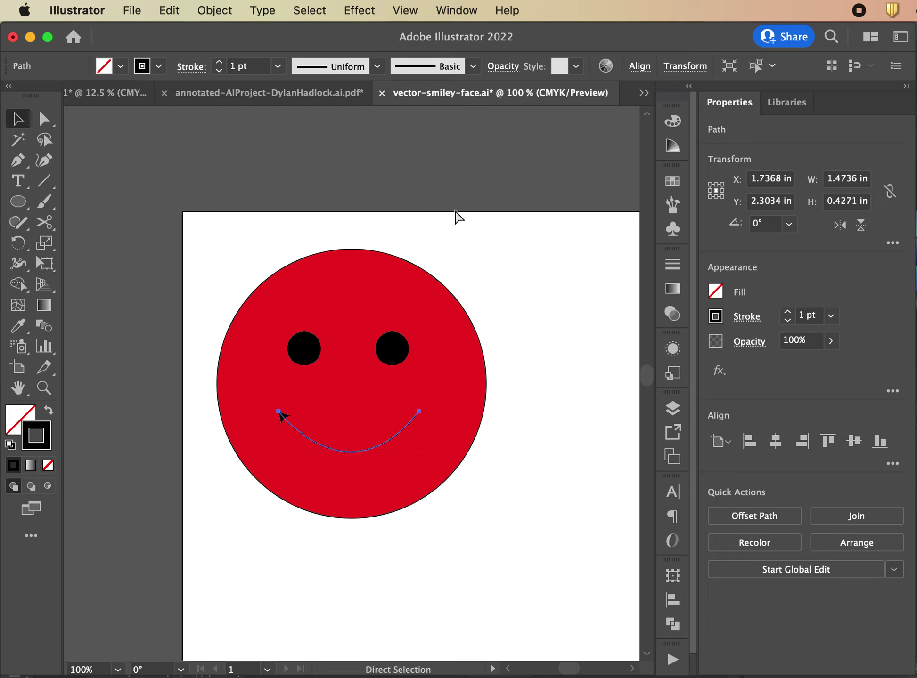
pyautogui.press('Up')
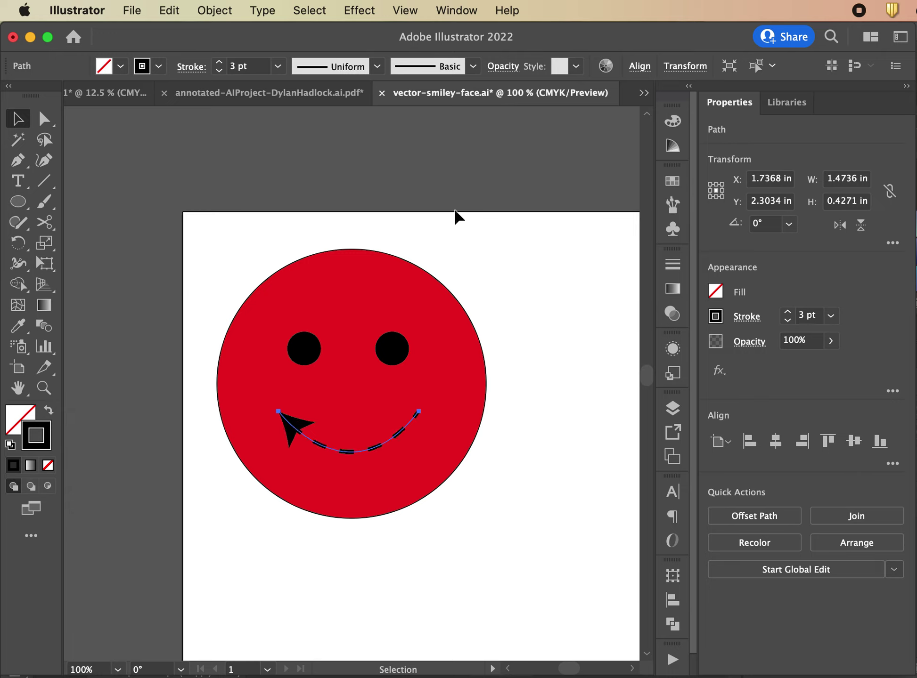
pyautogui.press('Up')
pyautogui.press('Up')
pyautogui.press('Up')
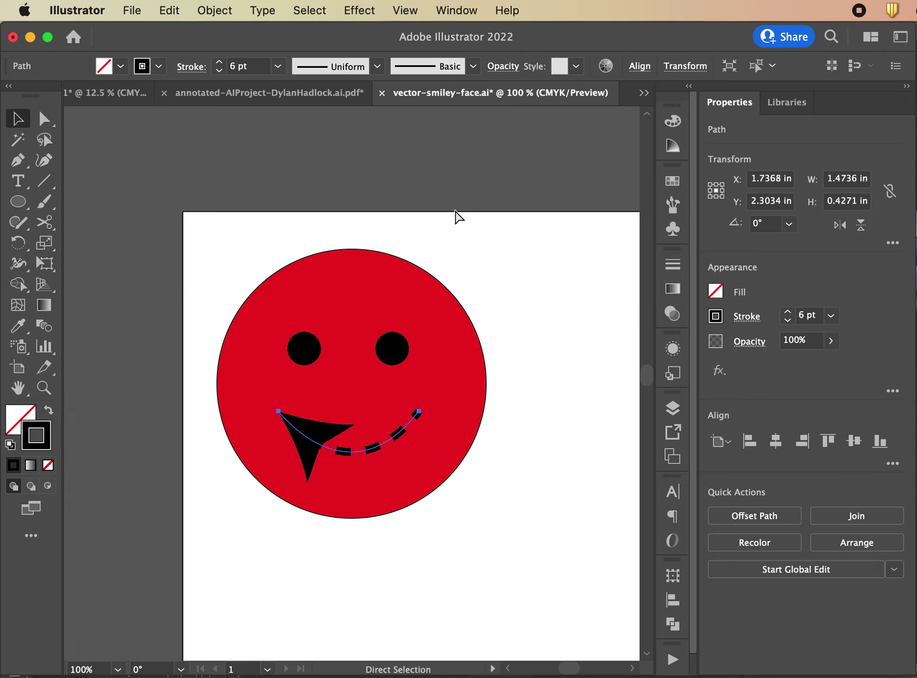
pyautogui.press('Up')
pyautogui.press('Up')
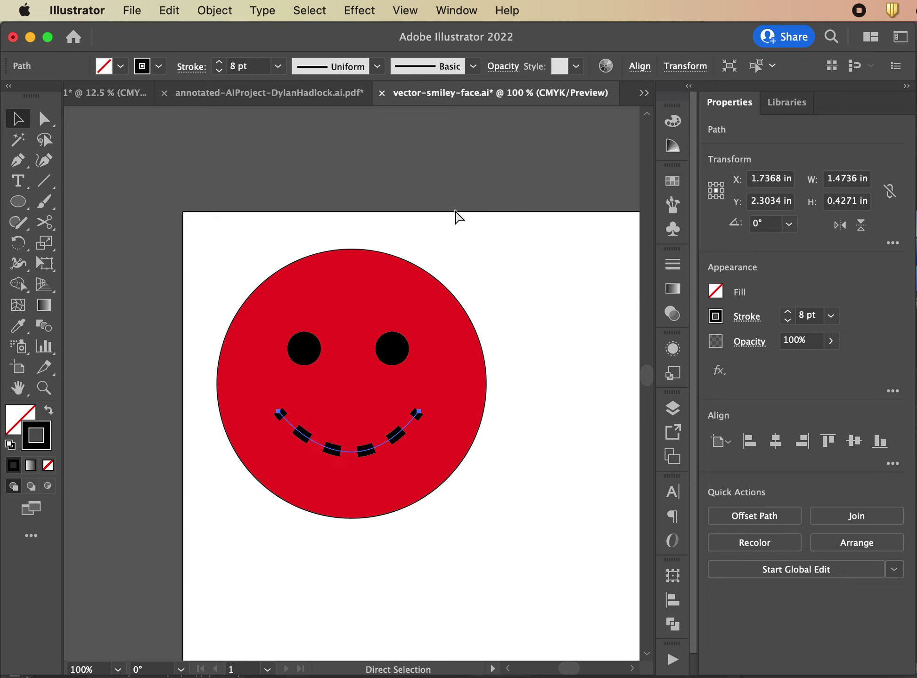
# Apply Width Profile 1 to the smile so both ends taper, then deselect
pyautogui.press('v')
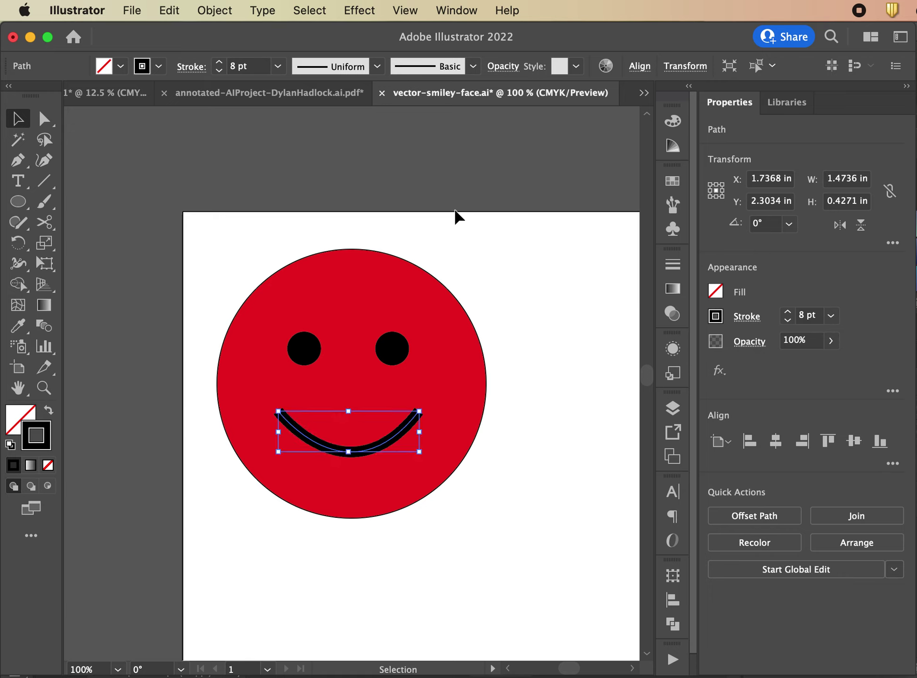
pyautogui.click(377, 66)
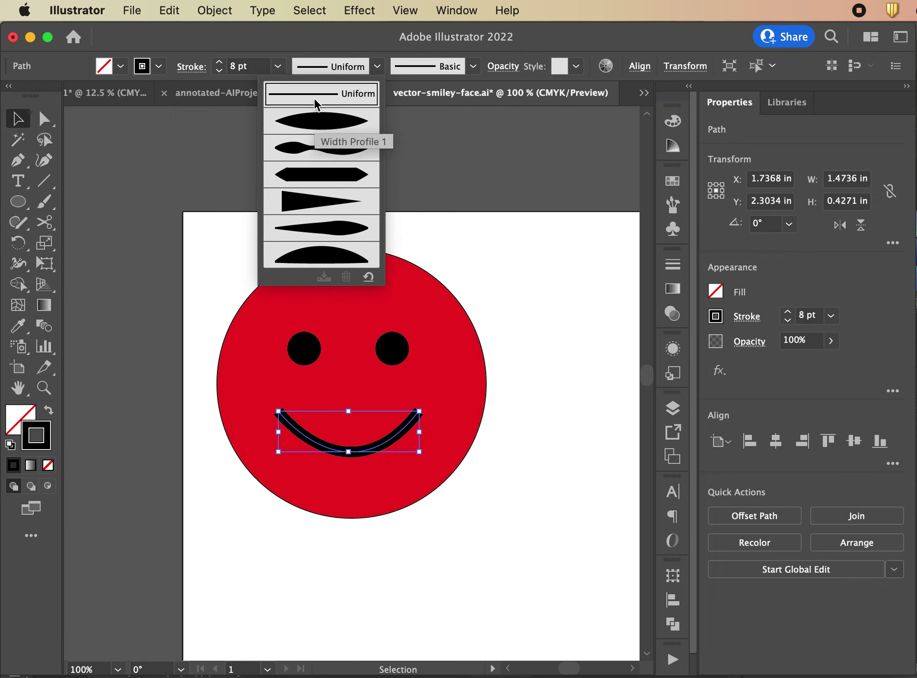
pyautogui.click(306, 121)
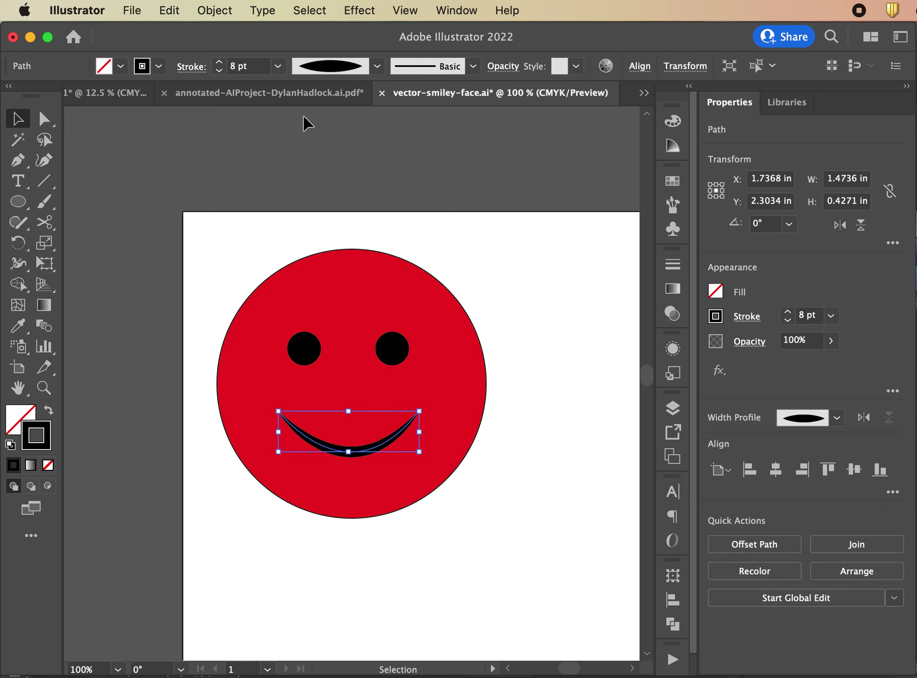
pyautogui.click(288, 176)
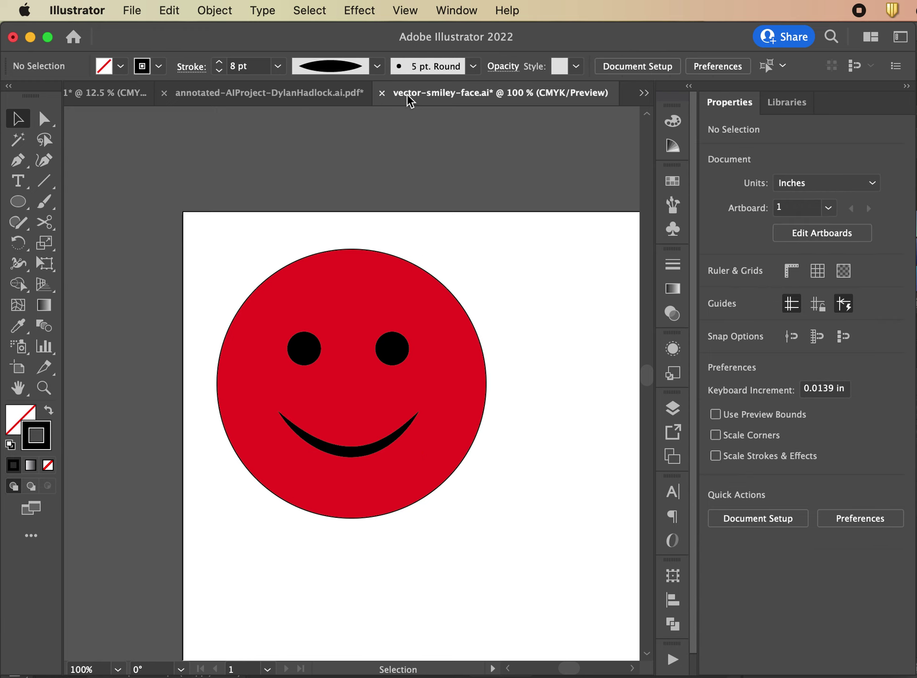
# Replace the smile's tapered line with the Charcoal - Feather art brush at 1 pt
pyautogui.click(473, 66)
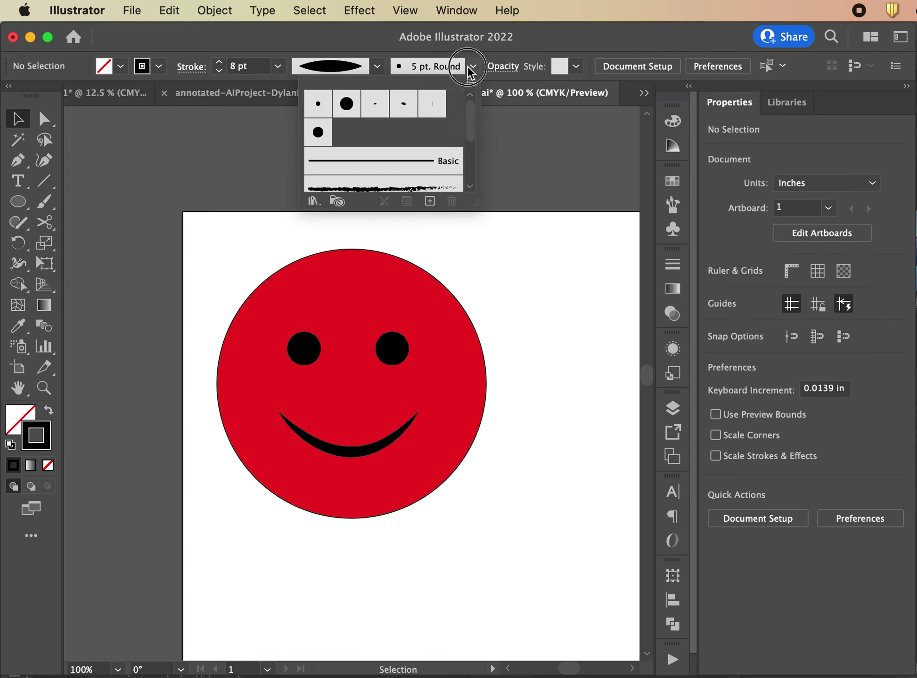
pyautogui.scroll(-2, 441, 133)
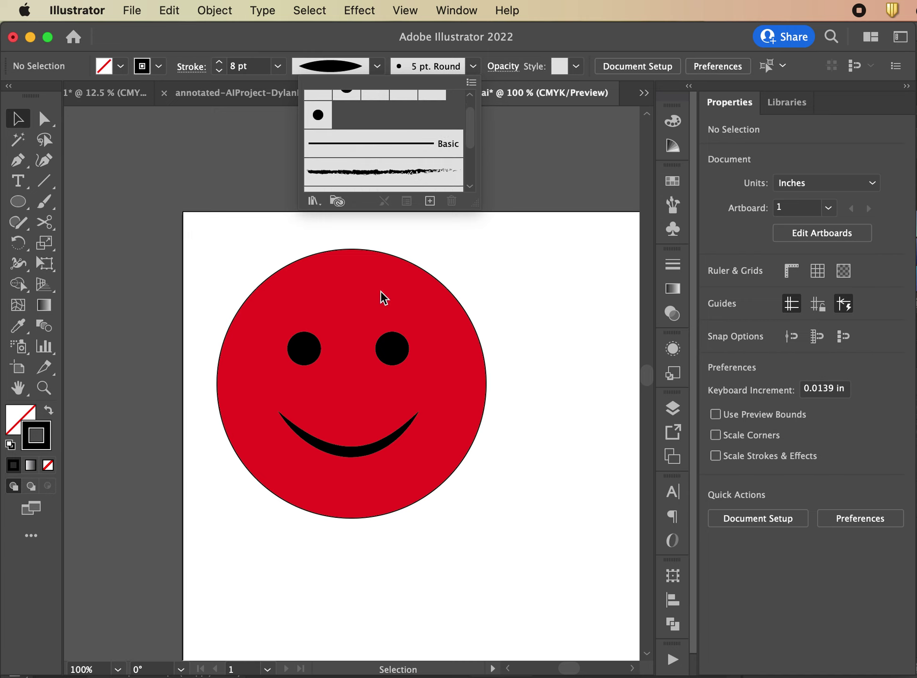
pyautogui.click(345, 457)
pyautogui.click(346, 456)
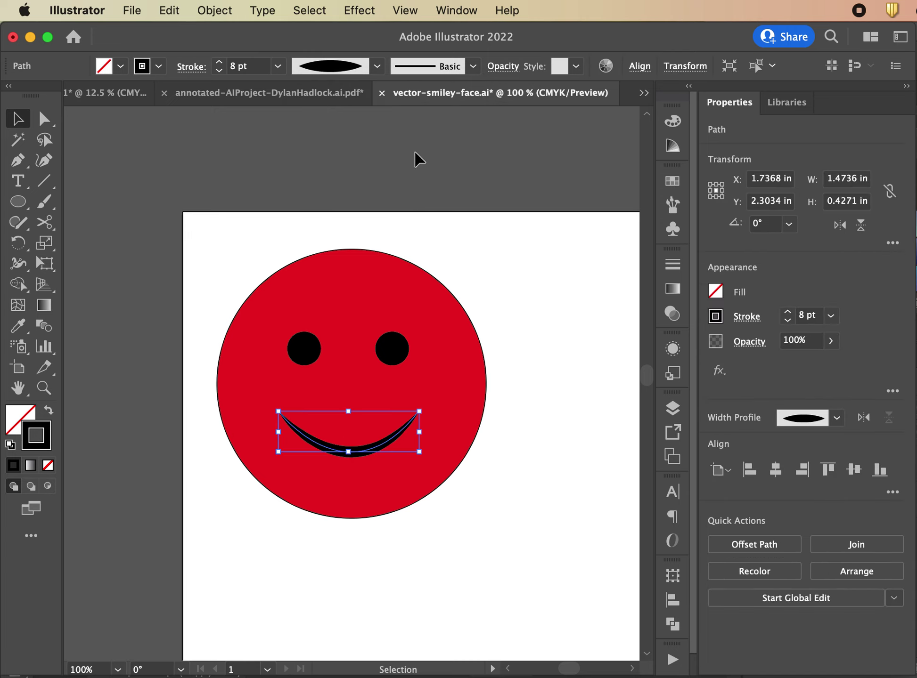
pyautogui.click(473, 66)
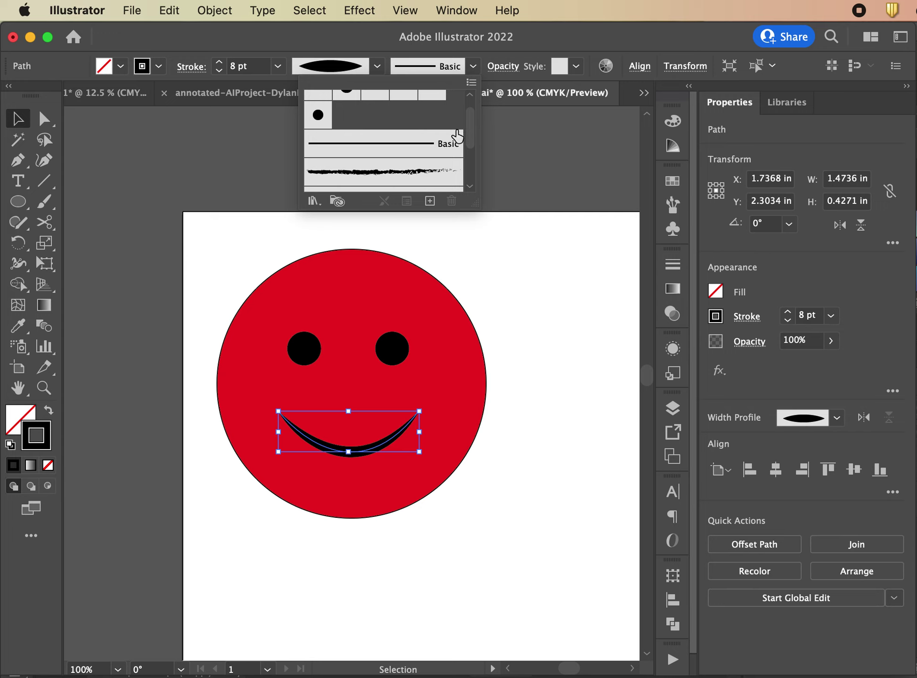
pyautogui.click(418, 177)
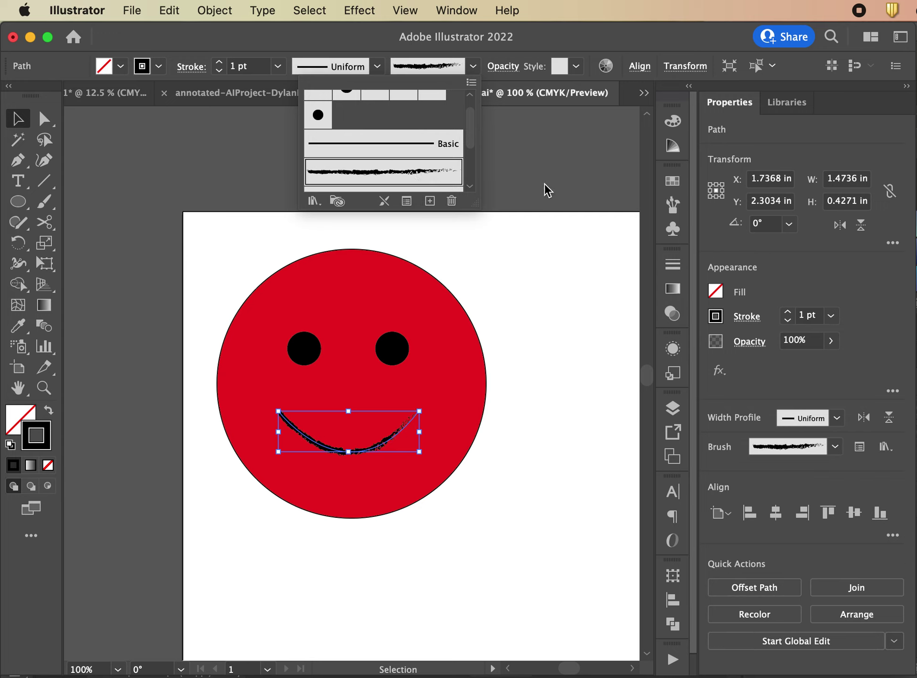
pyautogui.scroll(-5, 435, 180)
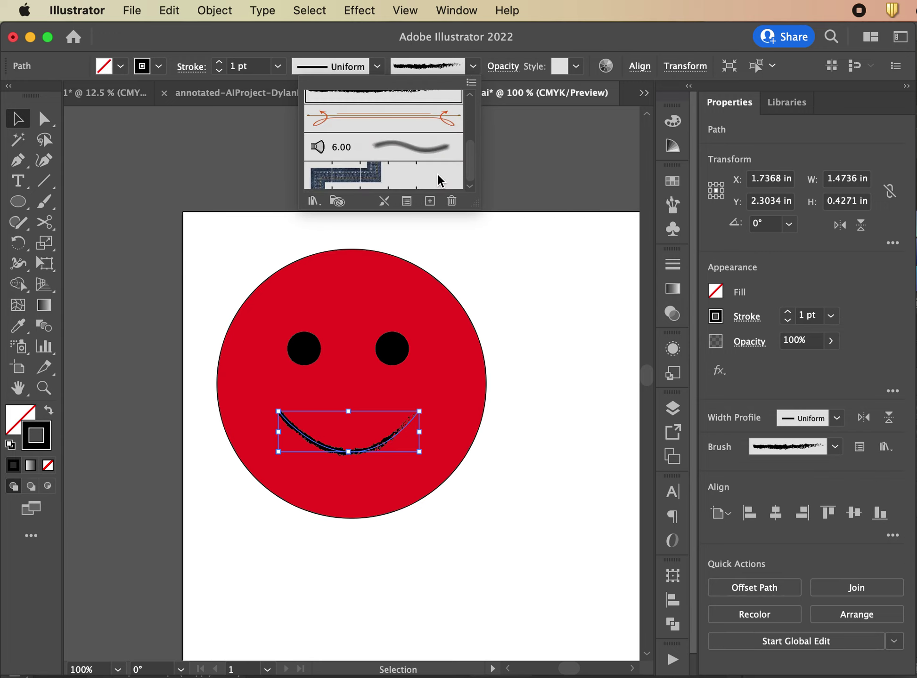
pyautogui.click(516, 145)
pyautogui.click(459, 167)
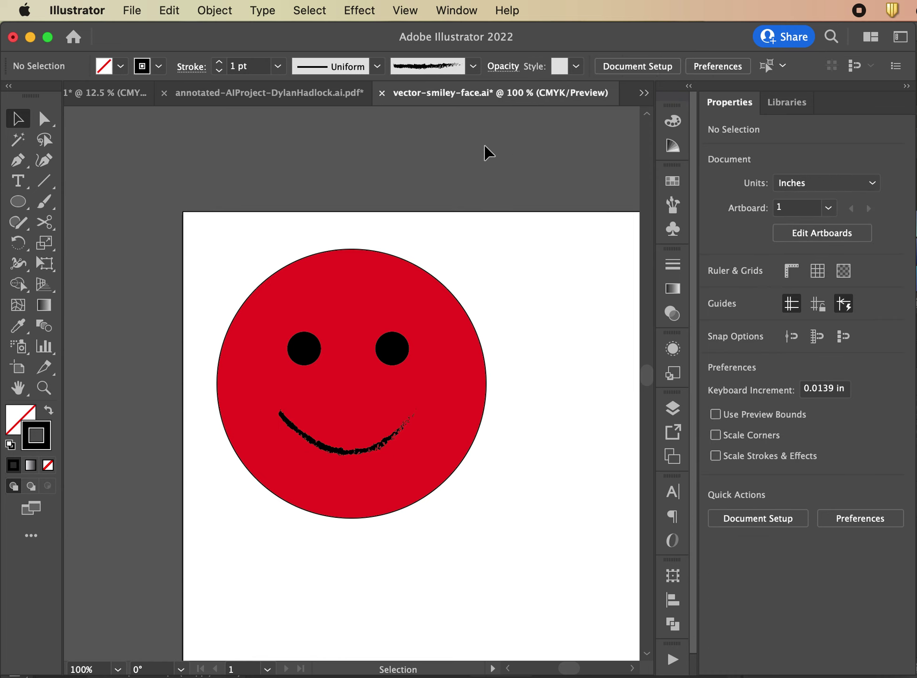
pyautogui.click(336, 450)
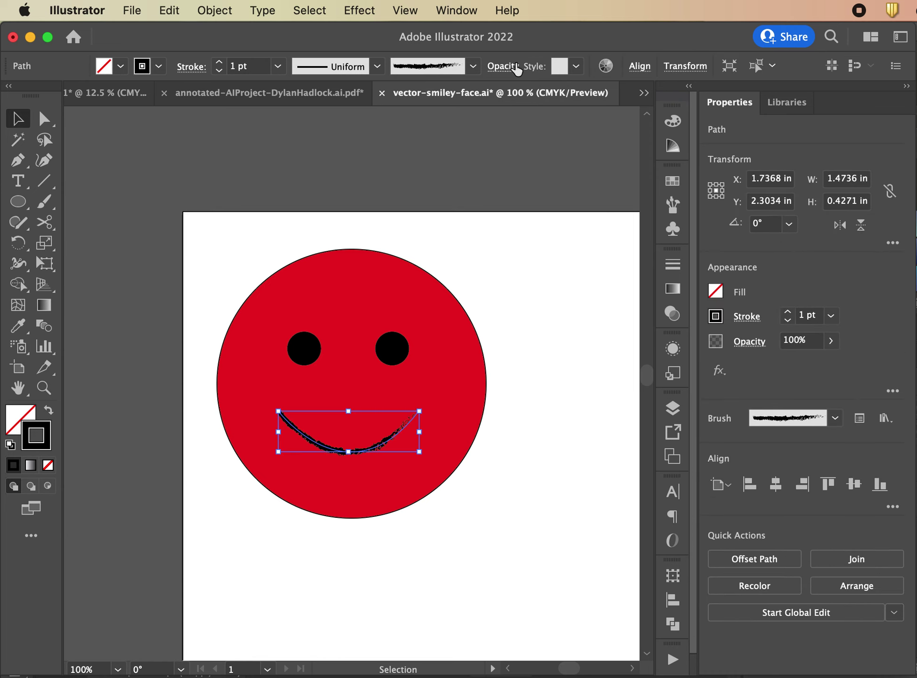
pyautogui.click(516, 67)
pyautogui.click(501, 94)
pyautogui.moveTo(499, 116); pyautogui.dragTo(463, 121)
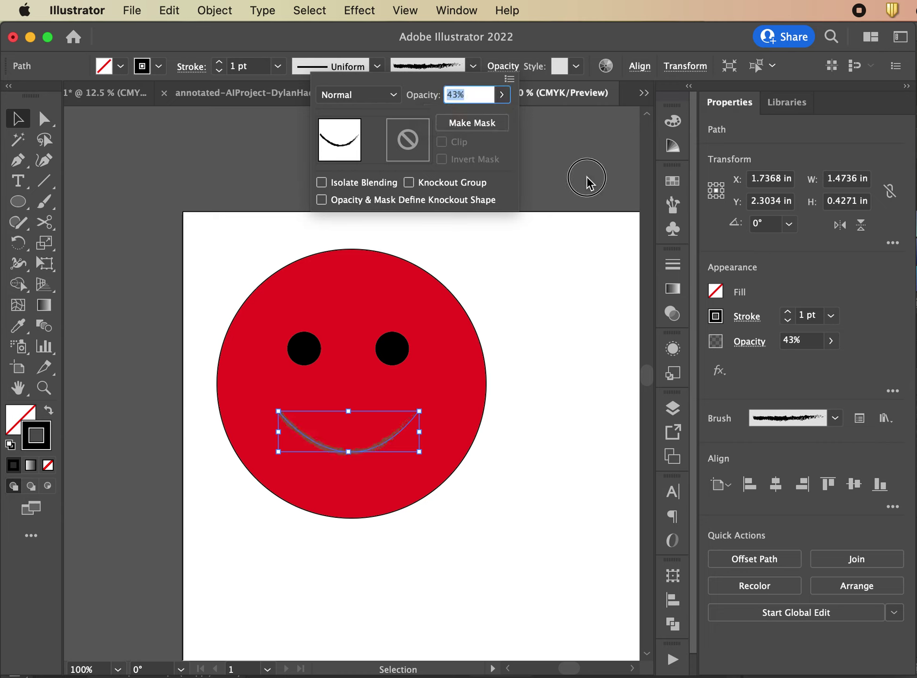
pyautogui.click(605, 194)
pyautogui.click(325, 187)
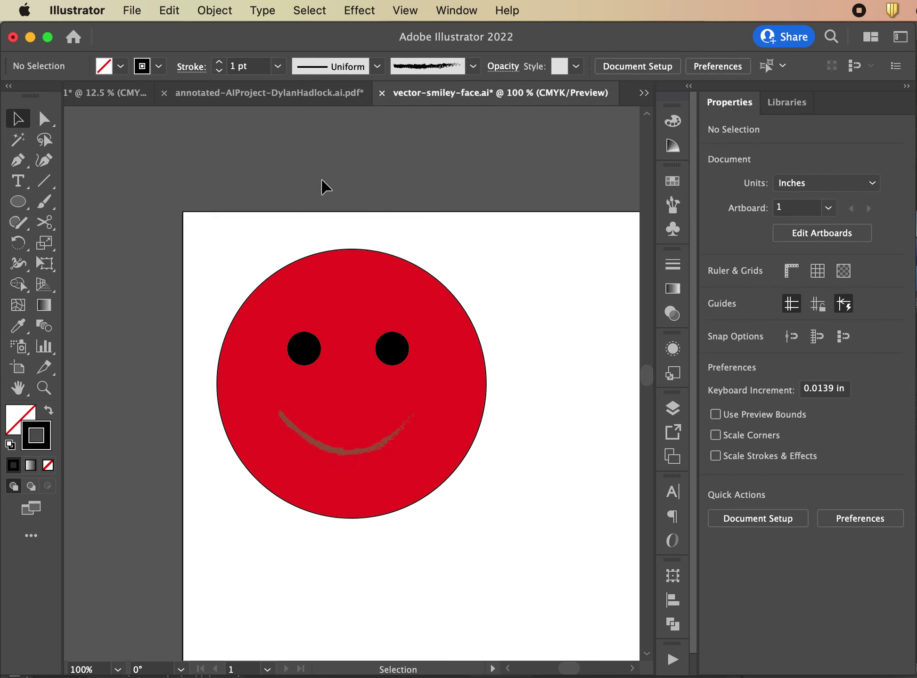
pyautogui.click(308, 448)
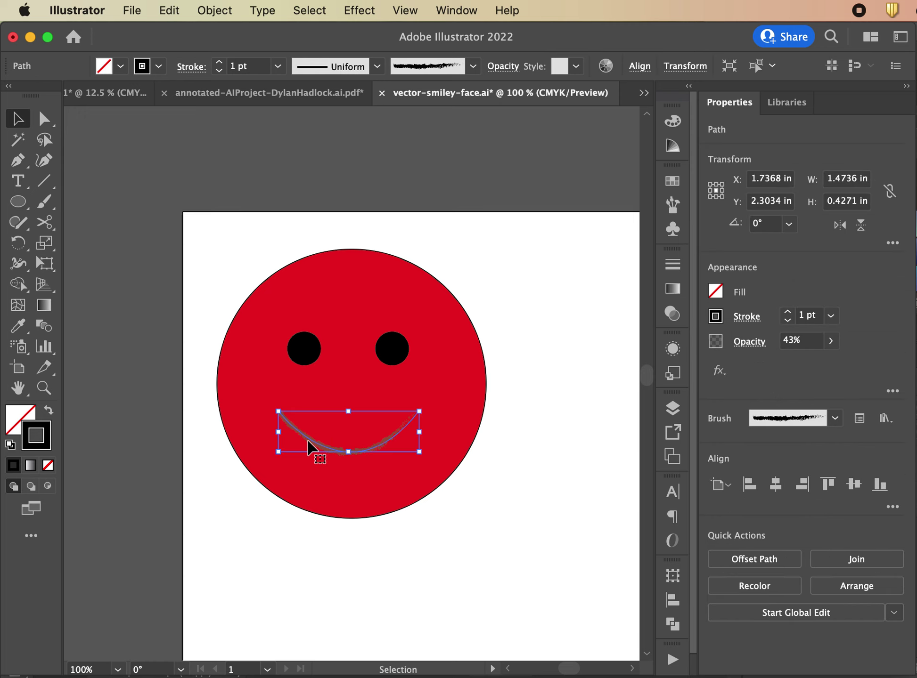
pyautogui.moveTo(311, 446); pyautogui.dragTo(436, 459)
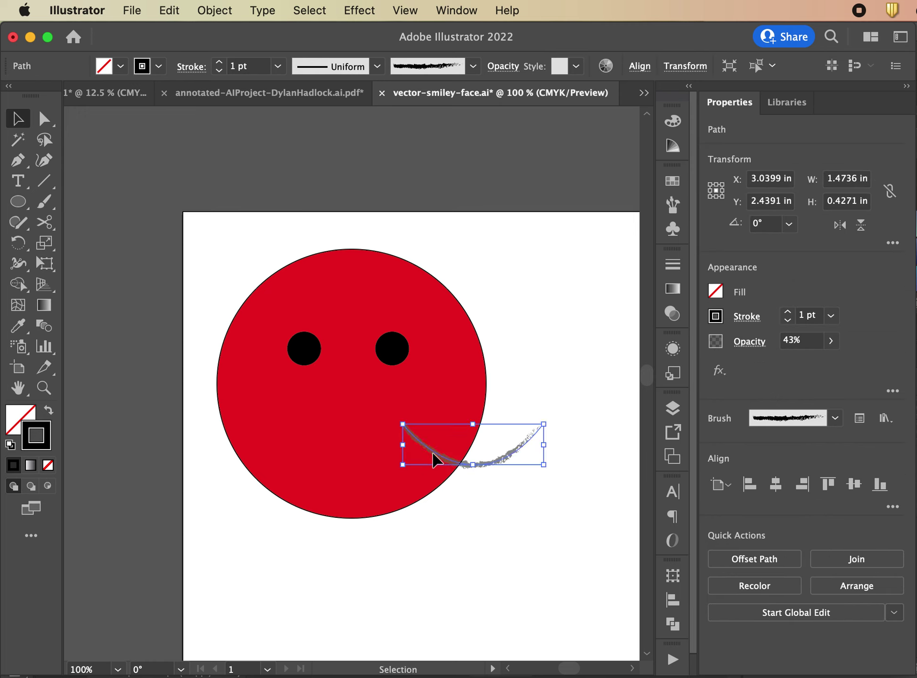
pyautogui.press('super+z')
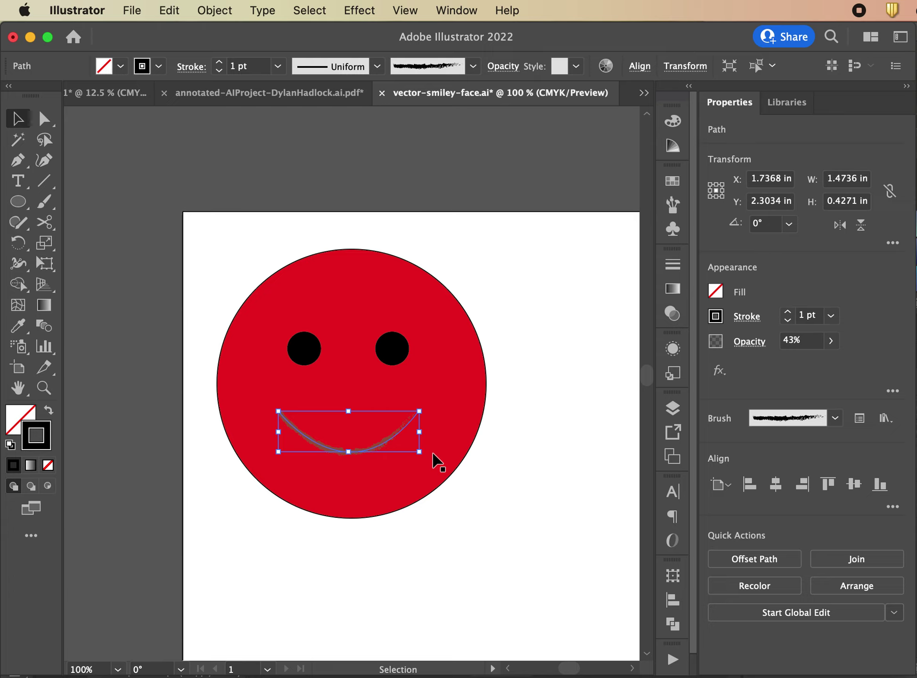
pyautogui.click(498, 74)
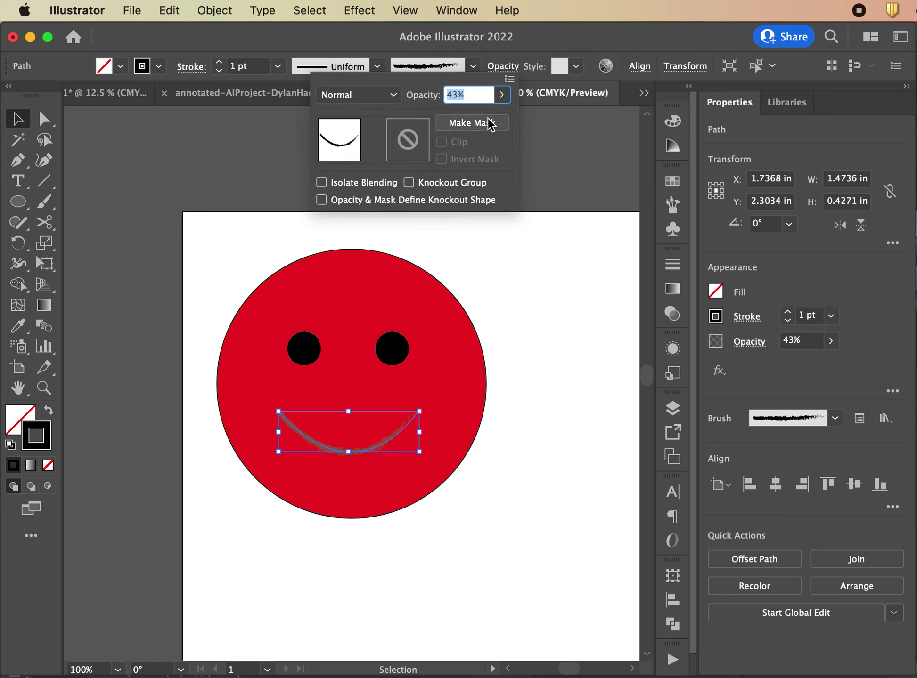
pyautogui.click(502, 94)
pyautogui.moveTo(461, 116); pyautogui.dragTo(537, 120)
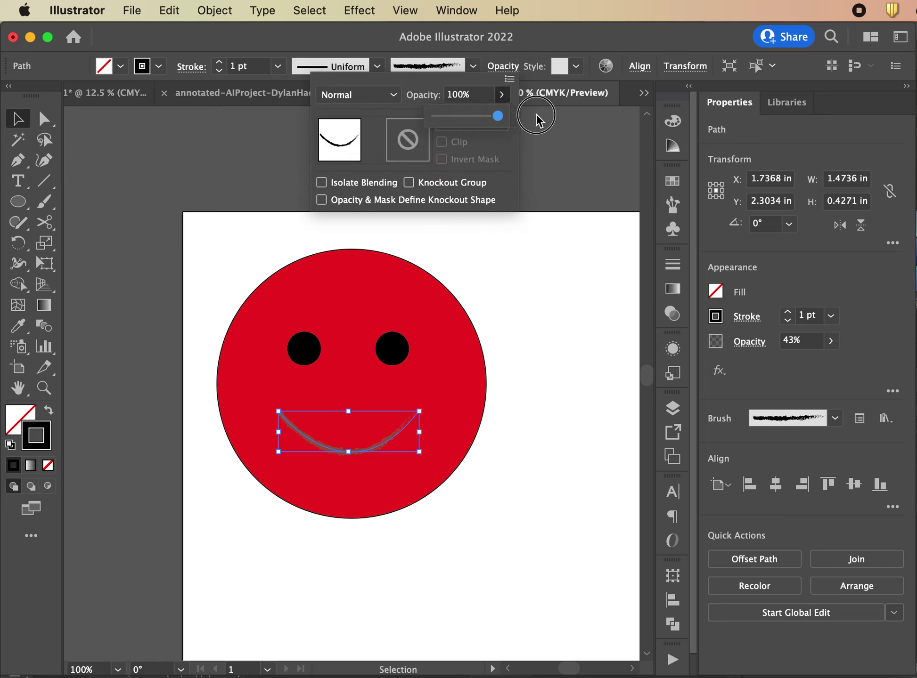
pyautogui.click(567, 200)
pyautogui.click(584, 133)
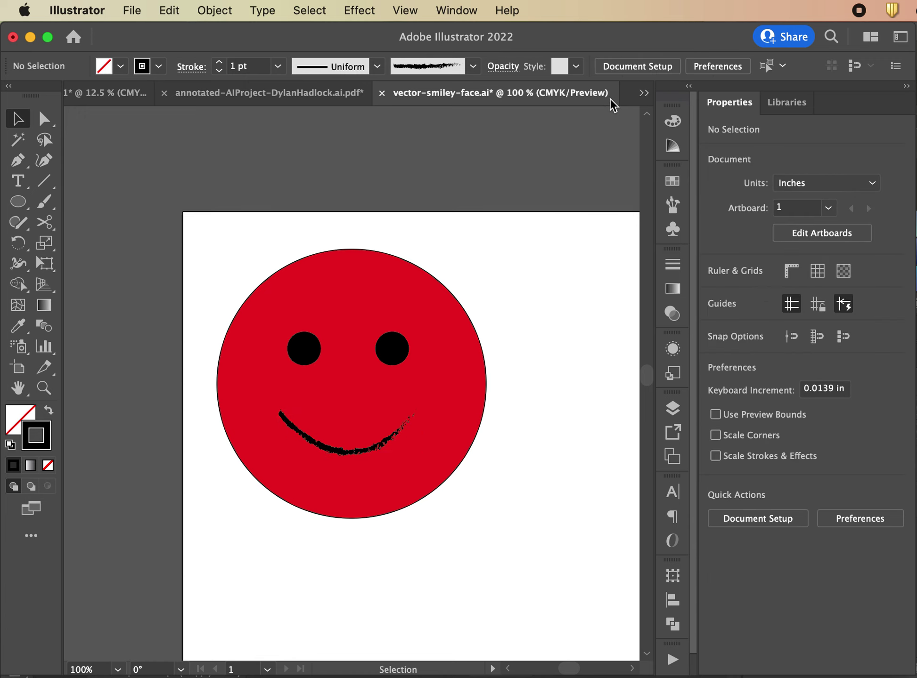
# Select the left and right black eyes together and bring up the Align options
pyautogui.click(328, 452)
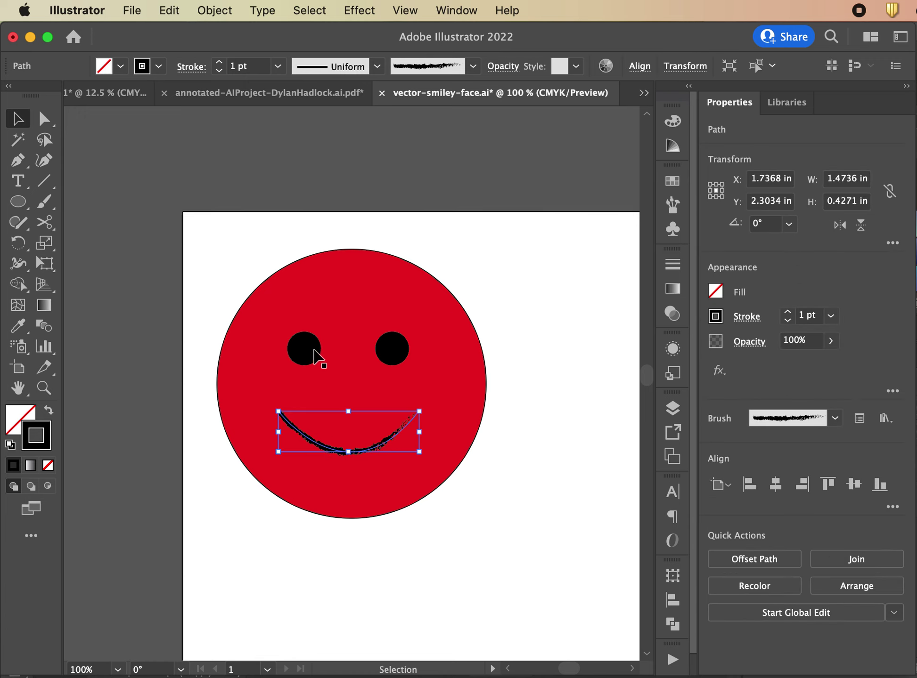
pyautogui.click(315, 356)
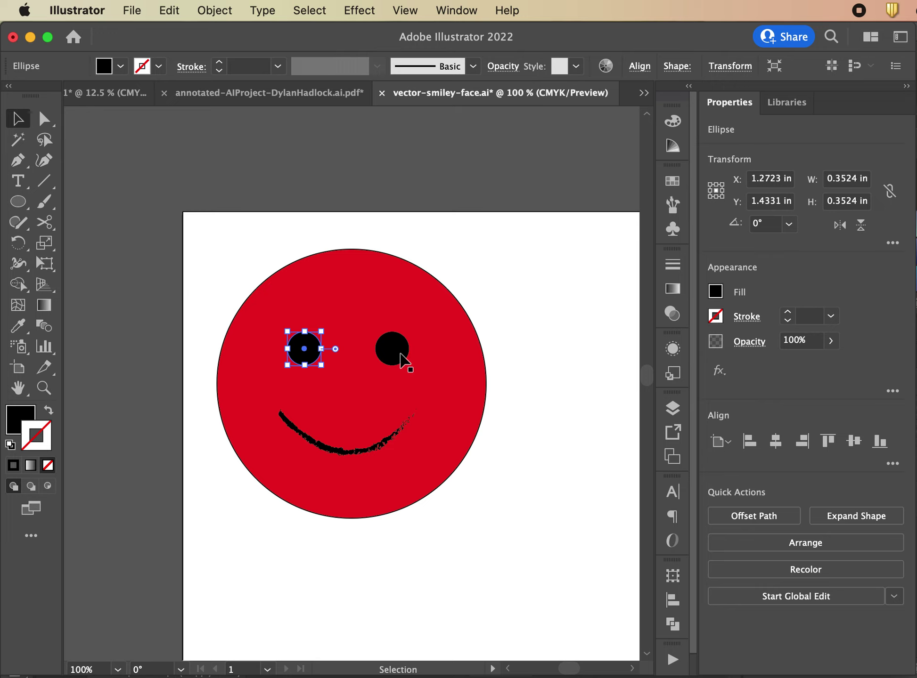
pyautogui.press('shift')
pyautogui.keyDown('shift'); pyautogui.click(402, 360); pyautogui.keyUp('shift')
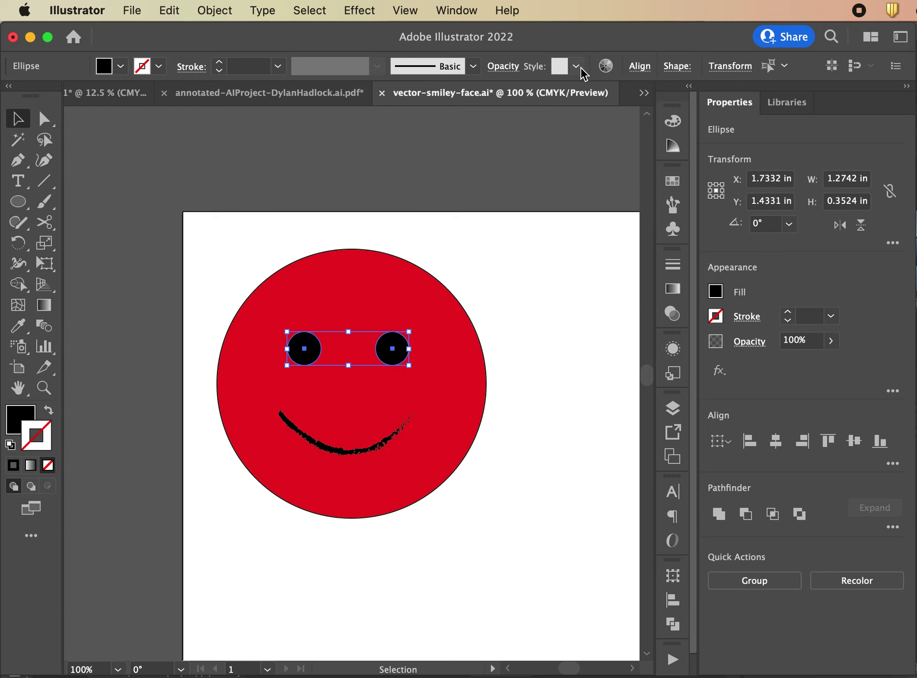
pyautogui.click(642, 70)
# Raise the right eye slightly, then select only the two eyes for aligning
pyautogui.click(394, 190)
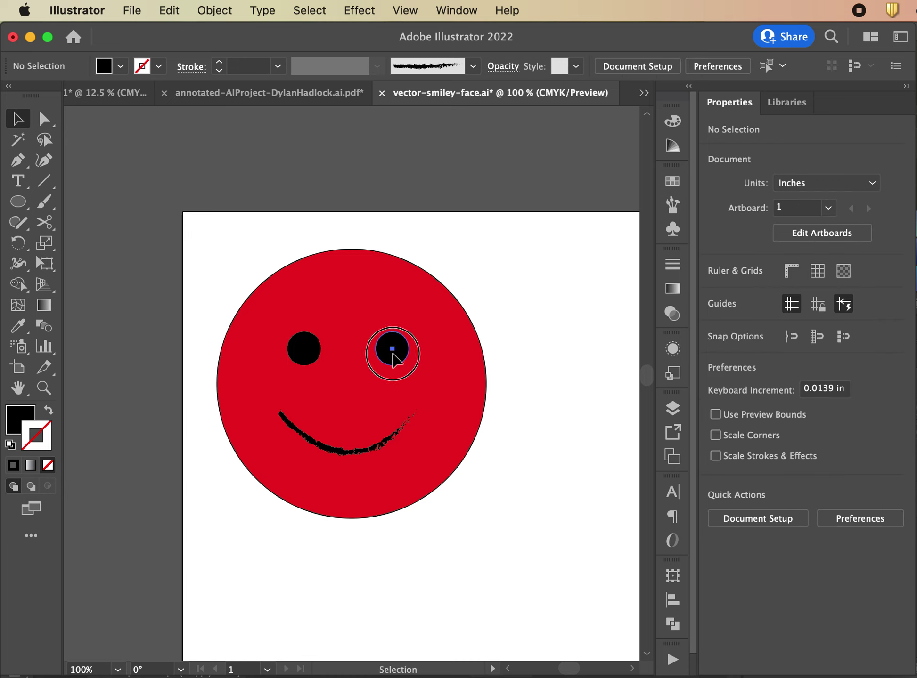
pyautogui.moveTo(392, 351); pyautogui.dragTo(391, 338)
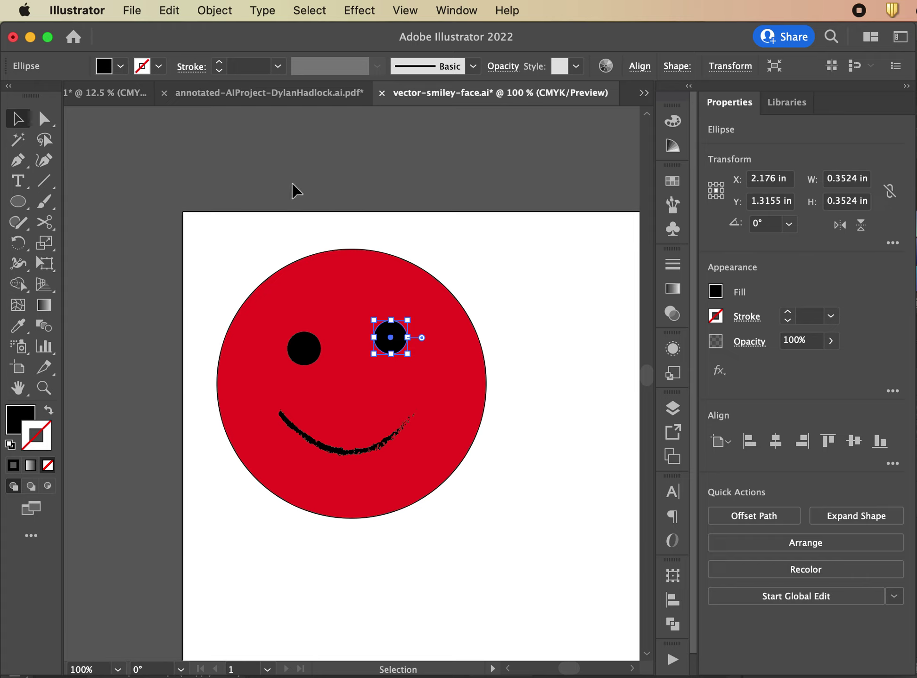
pyautogui.moveTo(294, 191)
pyautogui.mouseDown()
pyautogui.moveTo(369, 261)
pyautogui.moveTo(424, 365)
pyautogui.mouseUp()
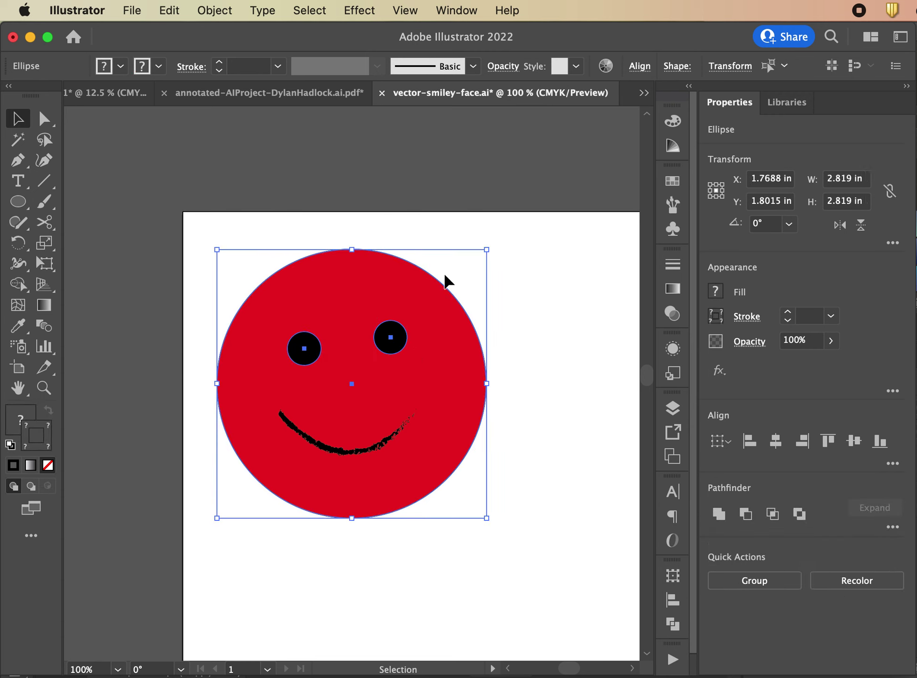
pyautogui.keyDown('shift'); pyautogui.click(325, 292); pyautogui.keyUp('shift')
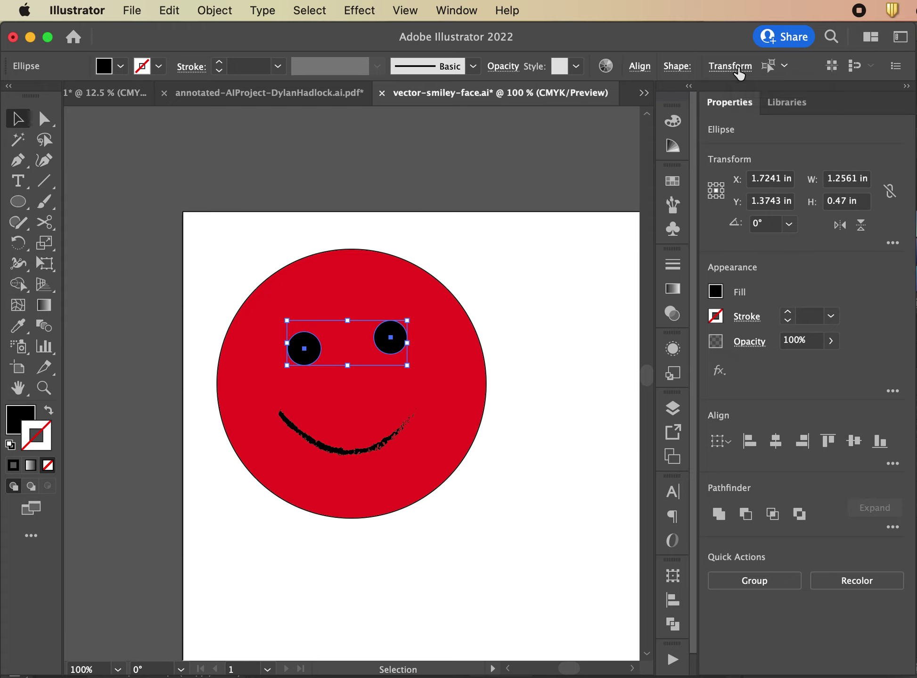
pyautogui.click(645, 66)
# Top-align the two eyes, which span 1.2561 by 0.3524 in, then deselect
pyautogui.click(576, 114)
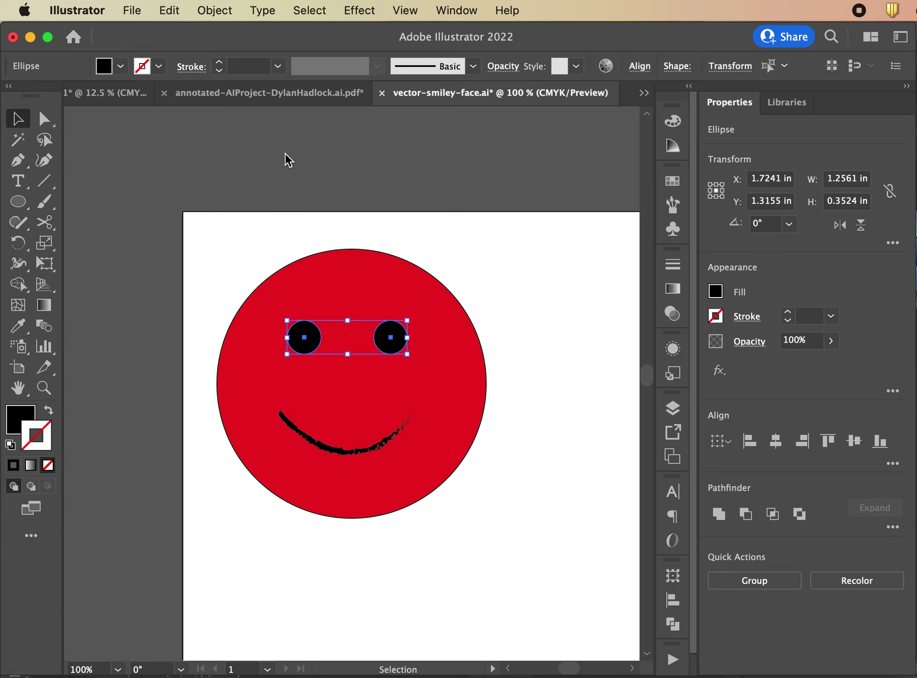
pyautogui.click(679, 69)
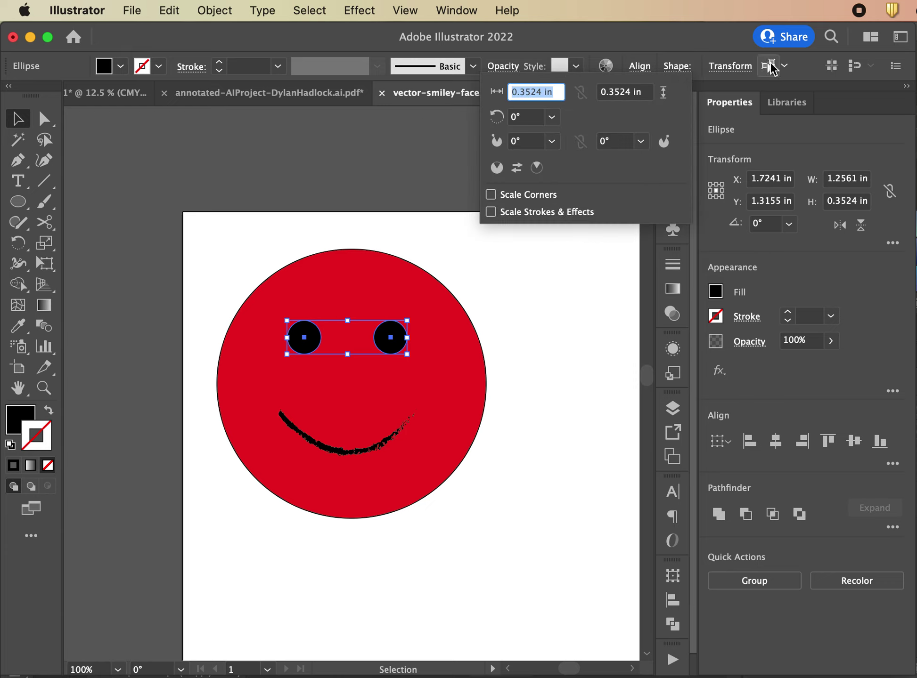
pyautogui.click(724, 71)
pyautogui.click(726, 70)
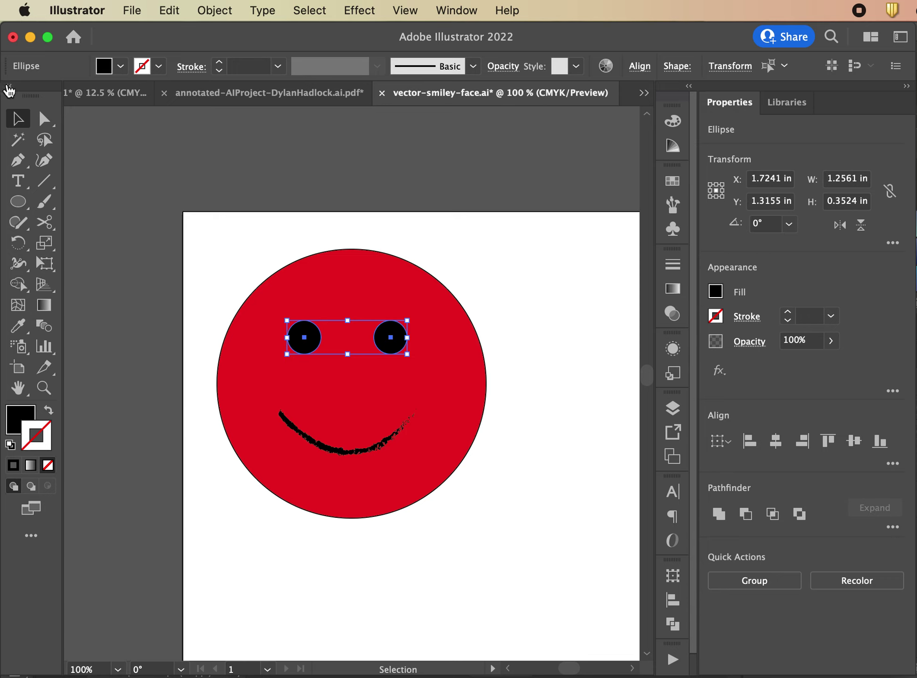
pyautogui.click(159, 152)
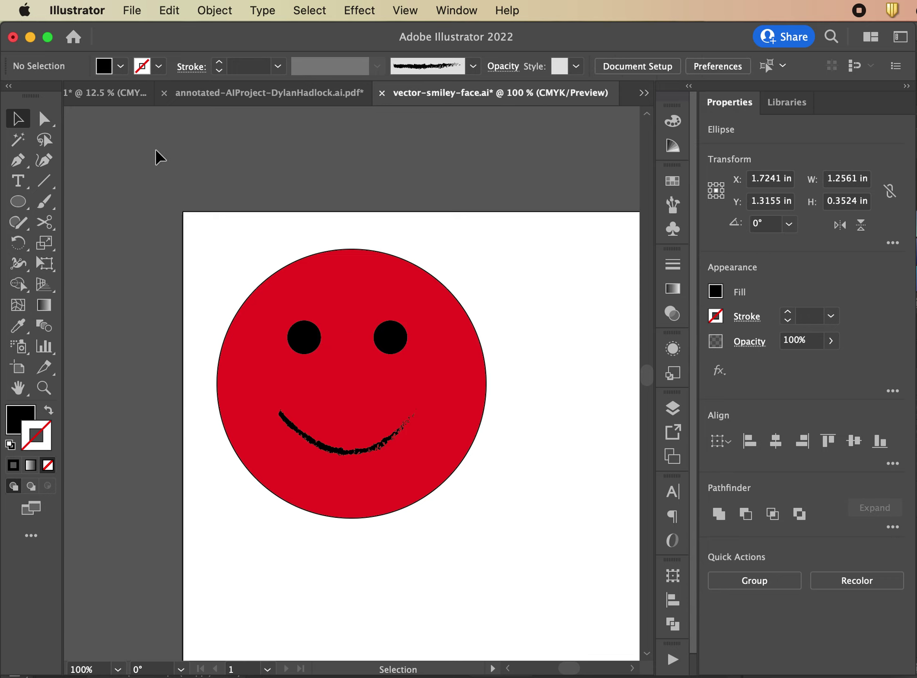
pyautogui.click(298, 269)
pyautogui.click(308, 338)
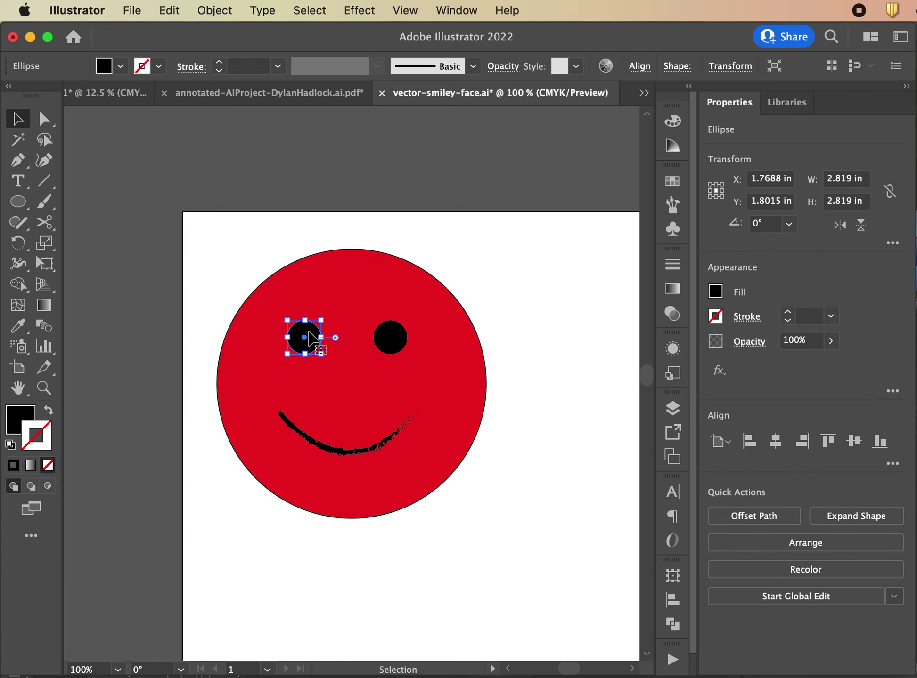
pyautogui.click(391, 341)
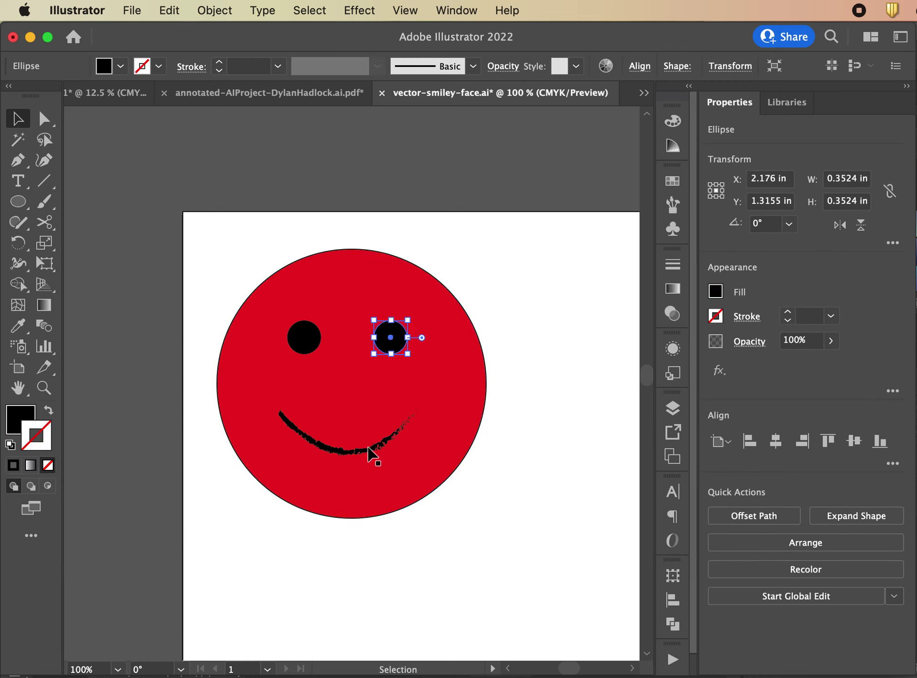
pyautogui.click(368, 448)
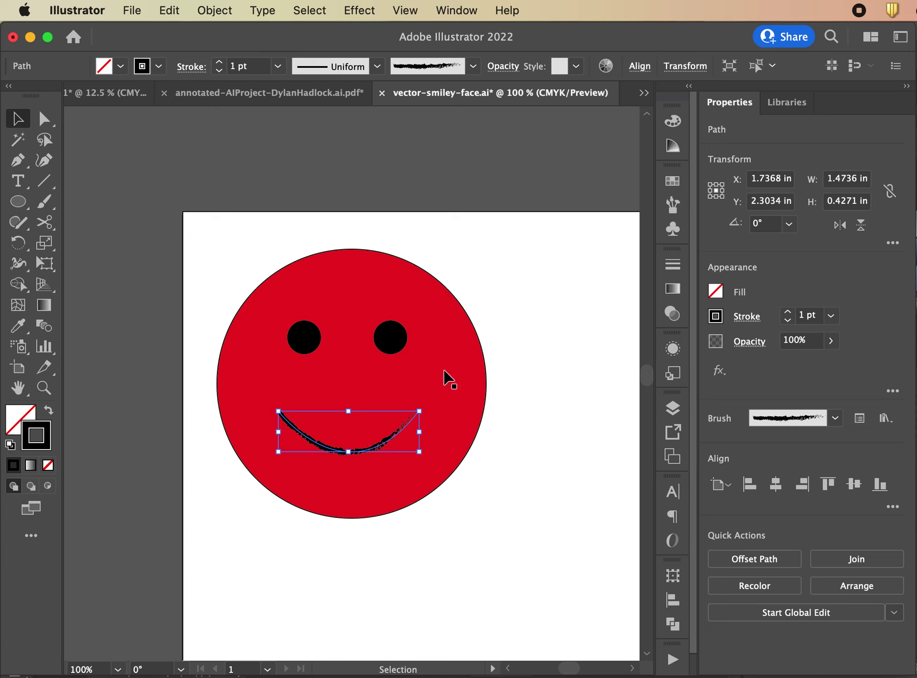
pyautogui.click(423, 365)
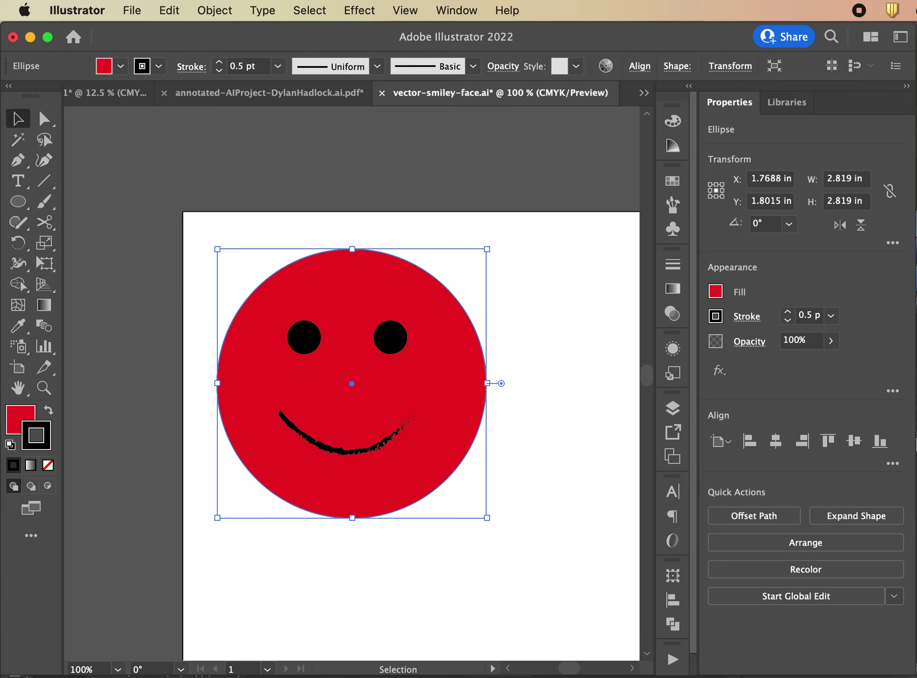
pyautogui.click(579, 215)
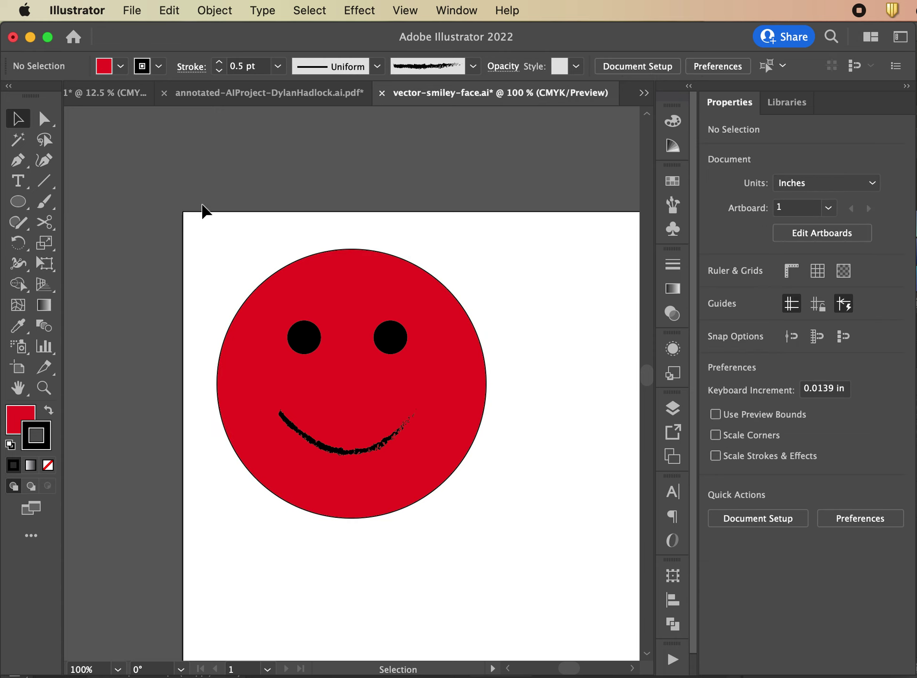
# Select all the smiley artwork and nudge it right toward the artboard's top centre
pyautogui.press('super+minus')
pyautogui.press('super+minus')
pyautogui.scroll(-3, 202, 212)
pyautogui.hscroll(3, 203, 211)
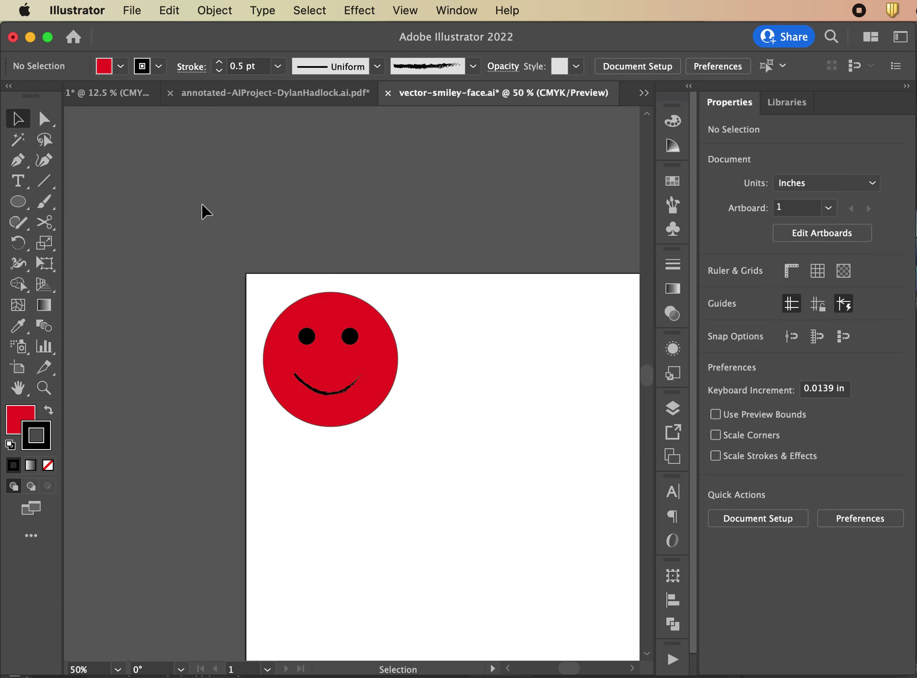
pyautogui.press('super+minus')
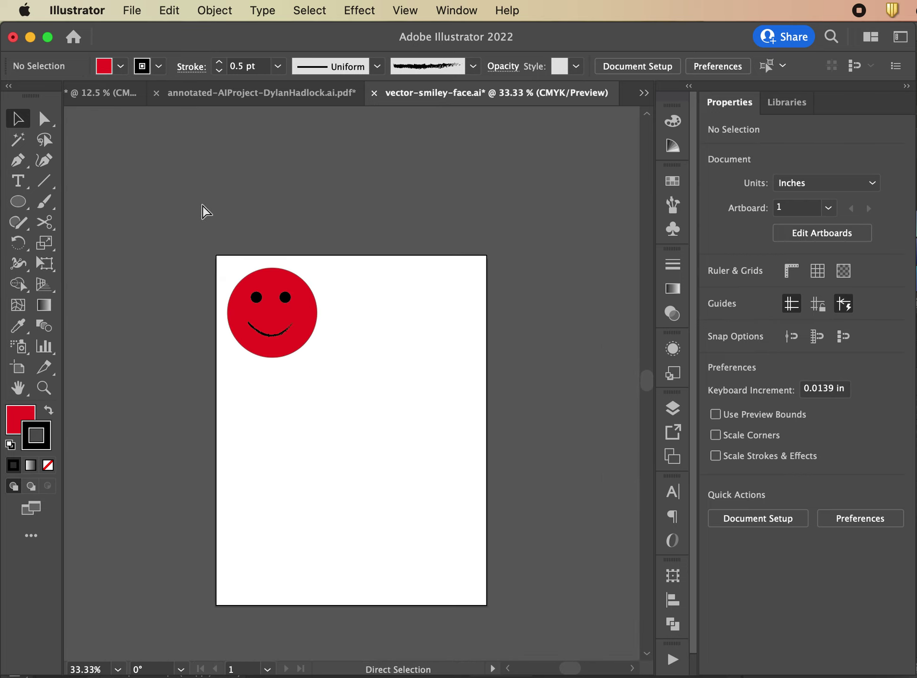
pyautogui.press('super+minus')
pyautogui.press('super+plus')
pyautogui.press('super+plus')
pyautogui.press('super+minus')
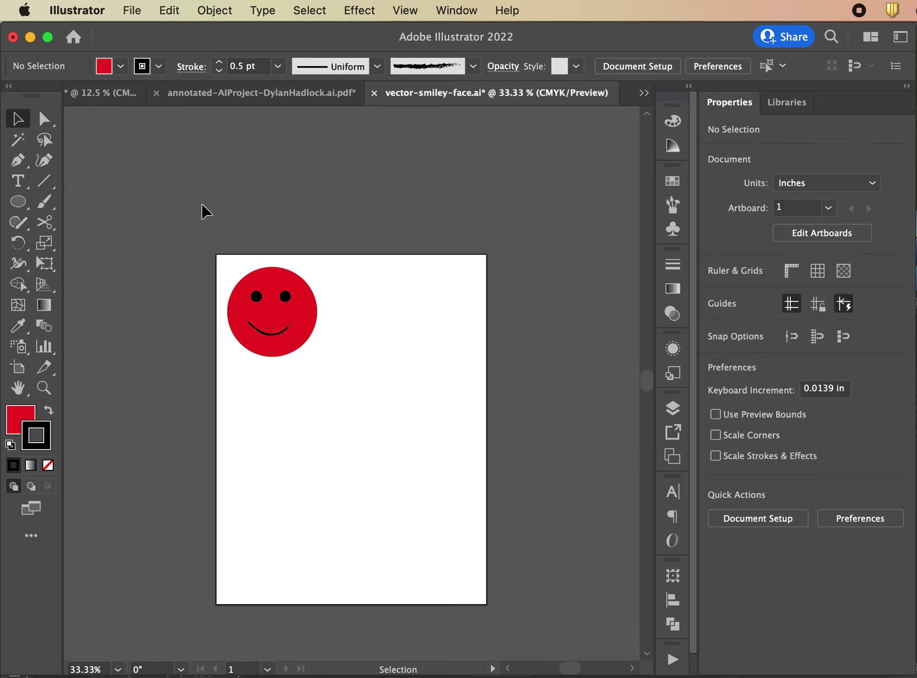
pyautogui.moveTo(194, 250); pyautogui.dragTo(340, 361)
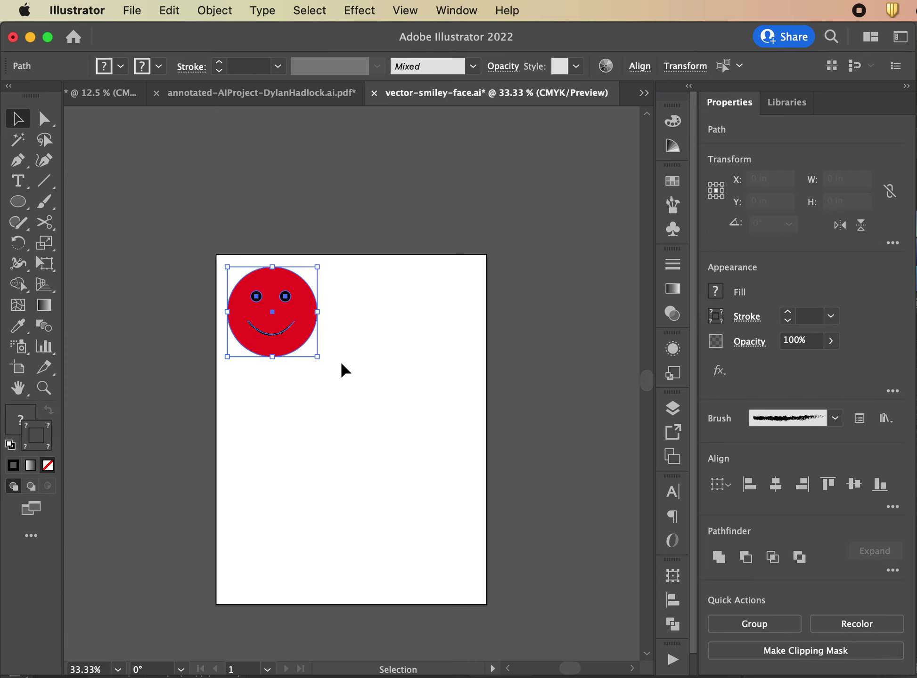
pyautogui.click(235, 203)
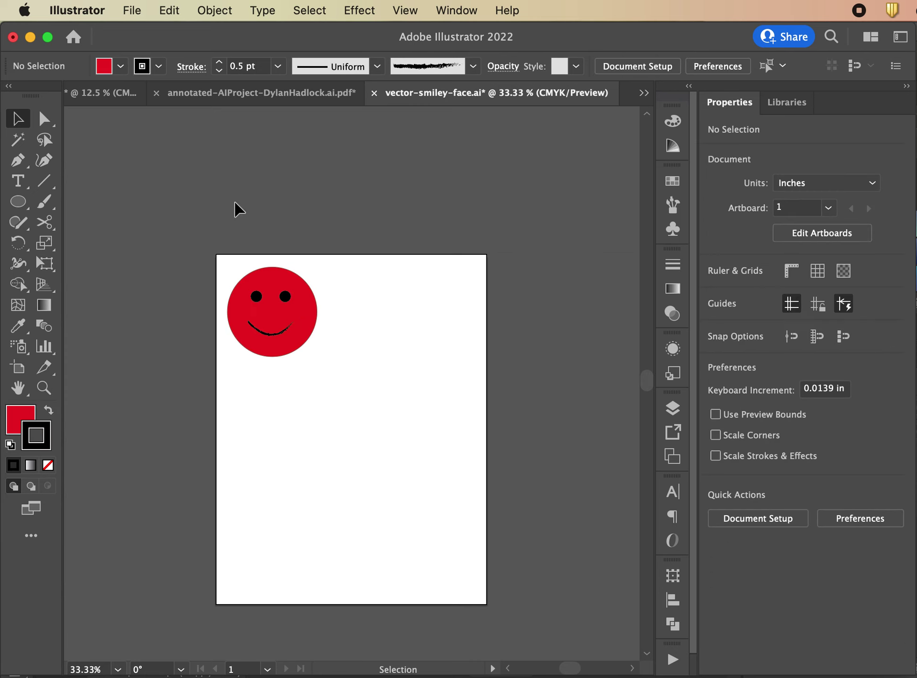
pyautogui.press('super+a')
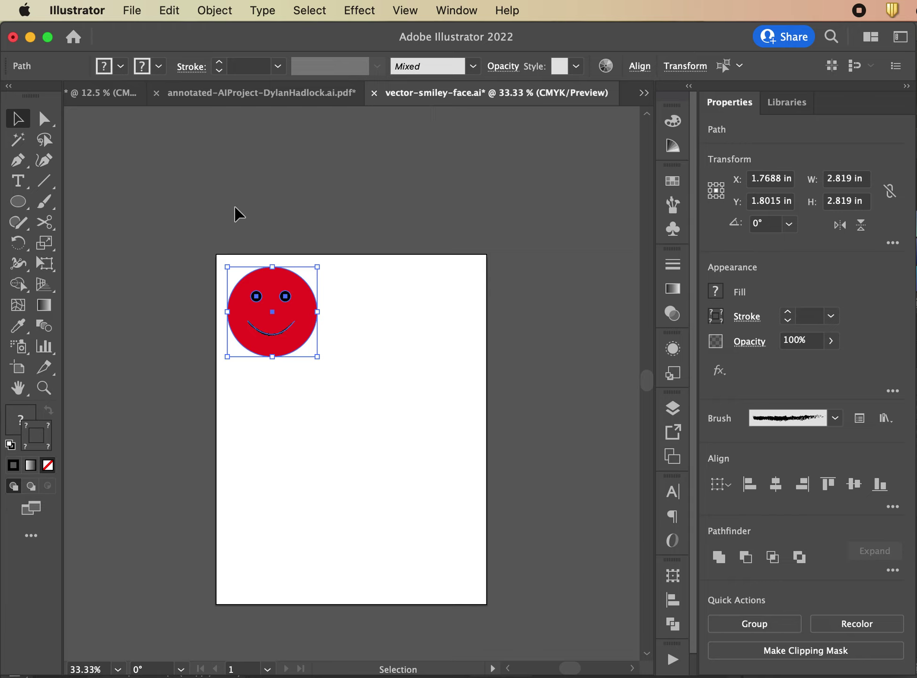
pyautogui.moveTo(273, 320)
pyautogui.mouseDown()
pyautogui.moveTo(301, 324)
pyautogui.moveTo(246, 319)
pyautogui.moveTo(275, 317)
pyautogui.mouseUp()
pyautogui.press('super+shift+a')
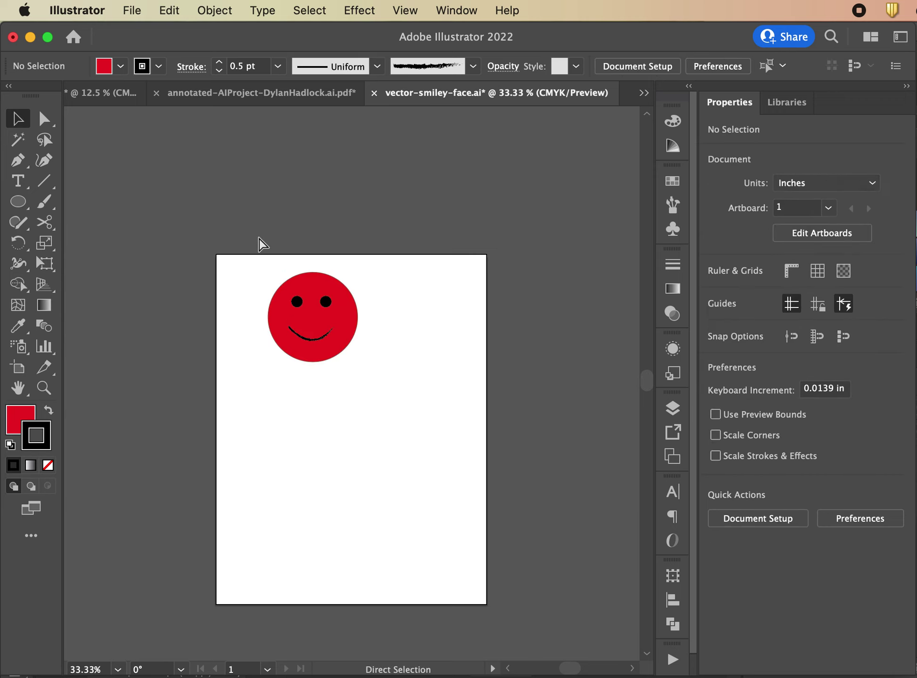
pyautogui.press('super+equal')
pyautogui.press('super+equal')
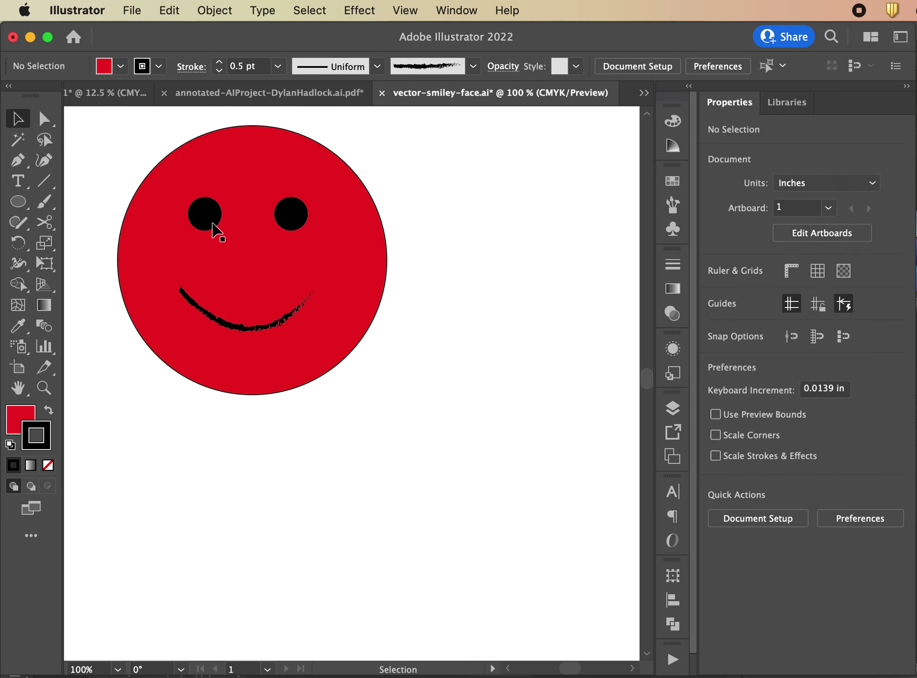
# Thicken the smile's brushed stroke to 3 pt
pyautogui.click(223, 331)
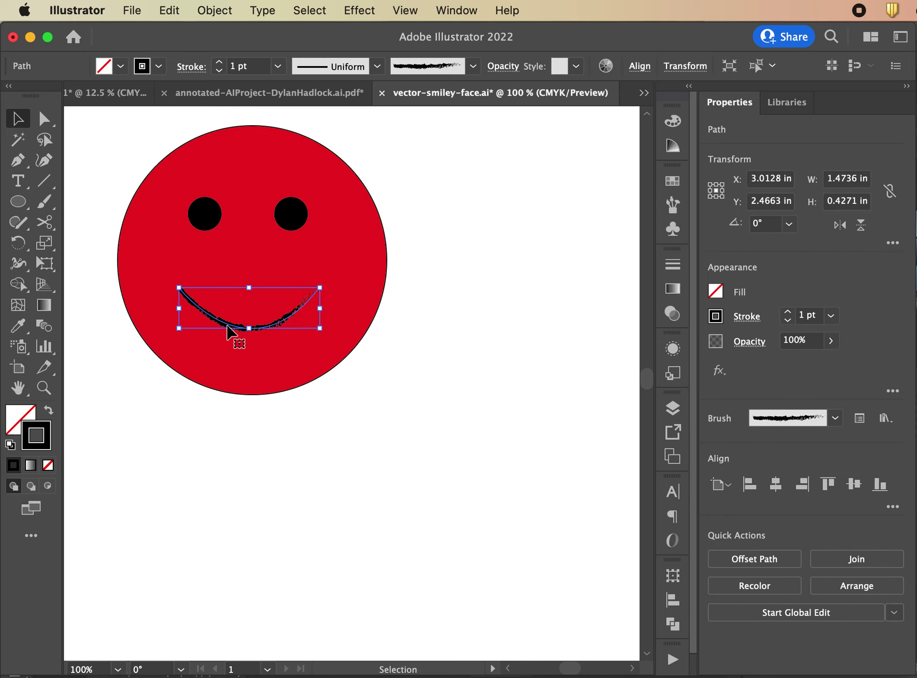
pyautogui.click(219, 63)
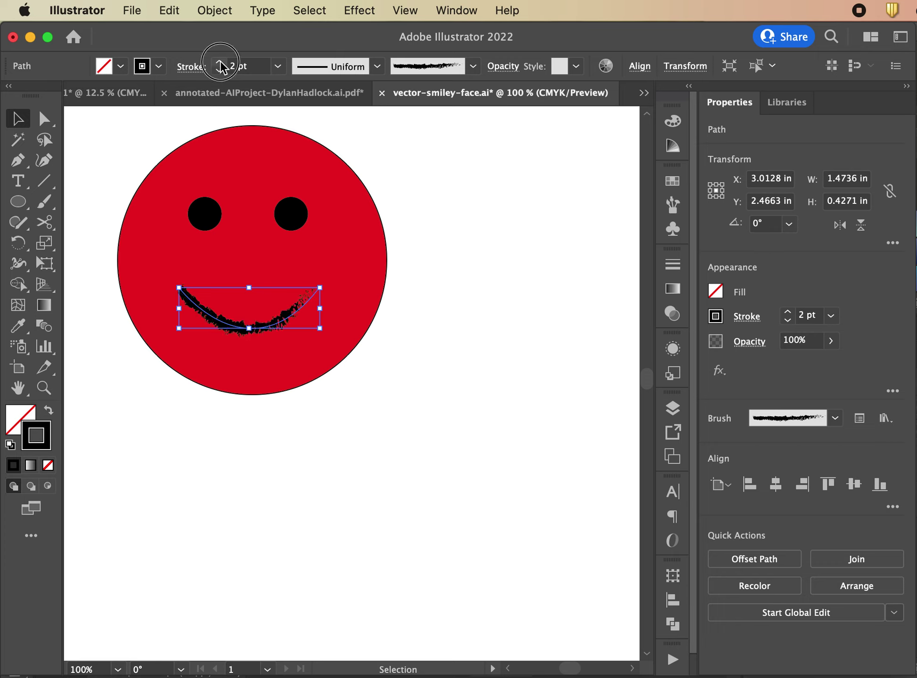
pyautogui.click(220, 62)
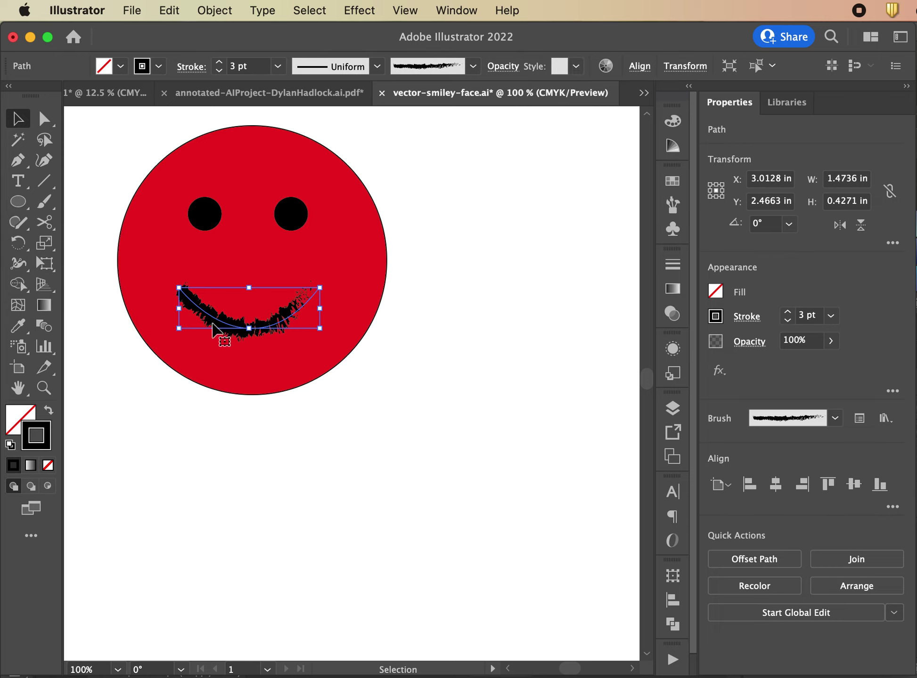
pyautogui.click(214, 476)
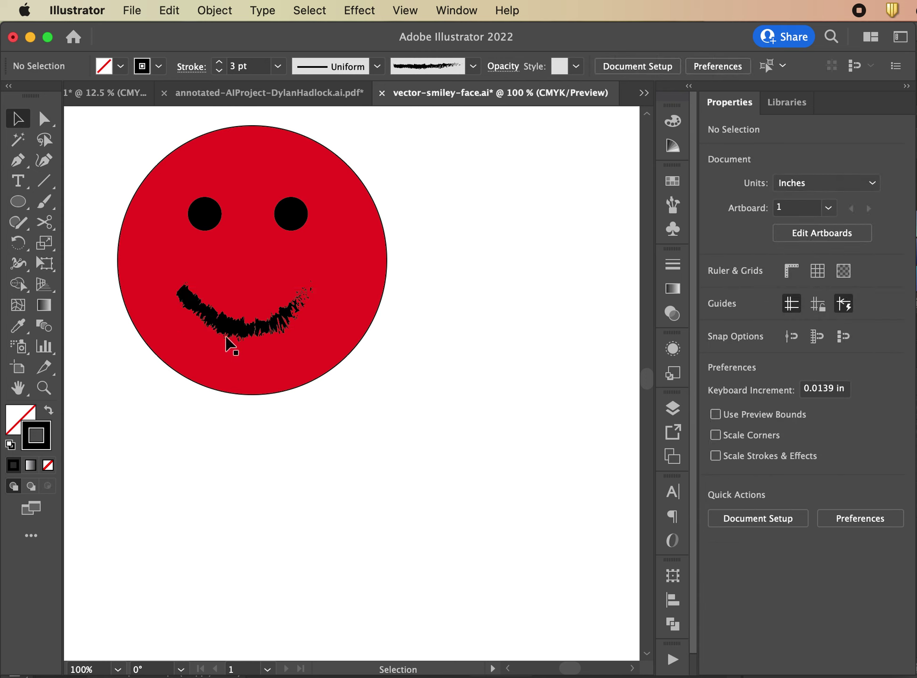
# Undo the stray smile moves and nudge the smile back inside the lower face
pyautogui.moveTo(230, 345); pyautogui.dragTo(303, 506)
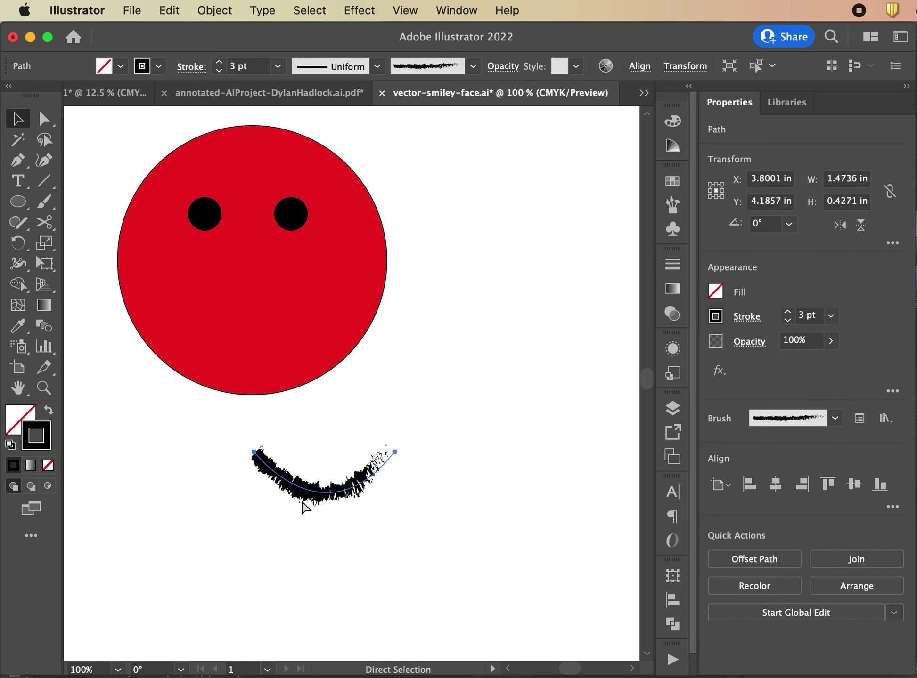
pyautogui.press('super+z')
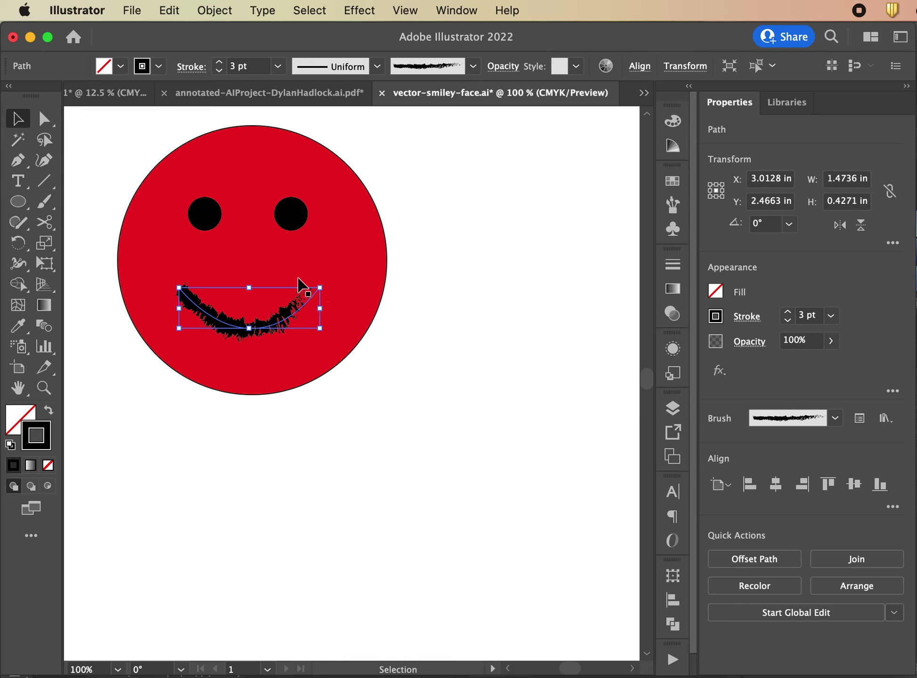
pyautogui.click(437, 297)
pyautogui.moveTo(303, 300); pyautogui.dragTo(482, 536)
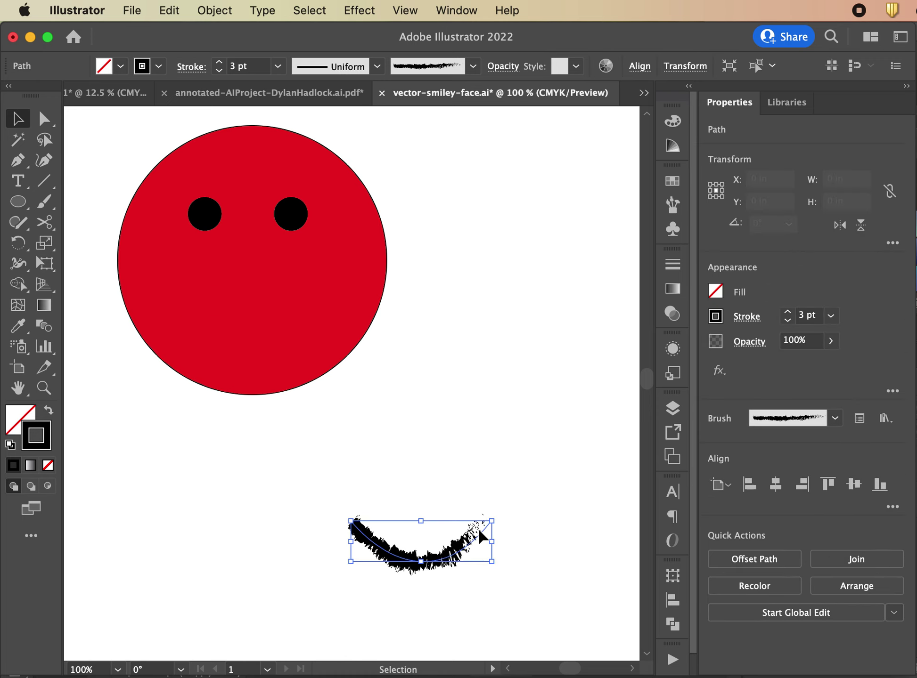
pyautogui.press('super+z')
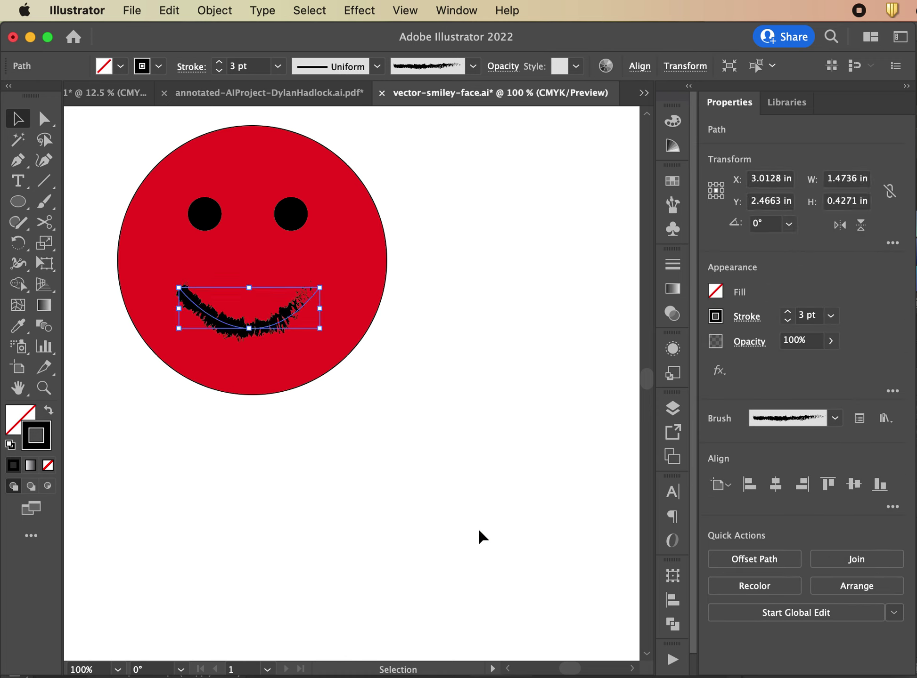
pyautogui.click(333, 461)
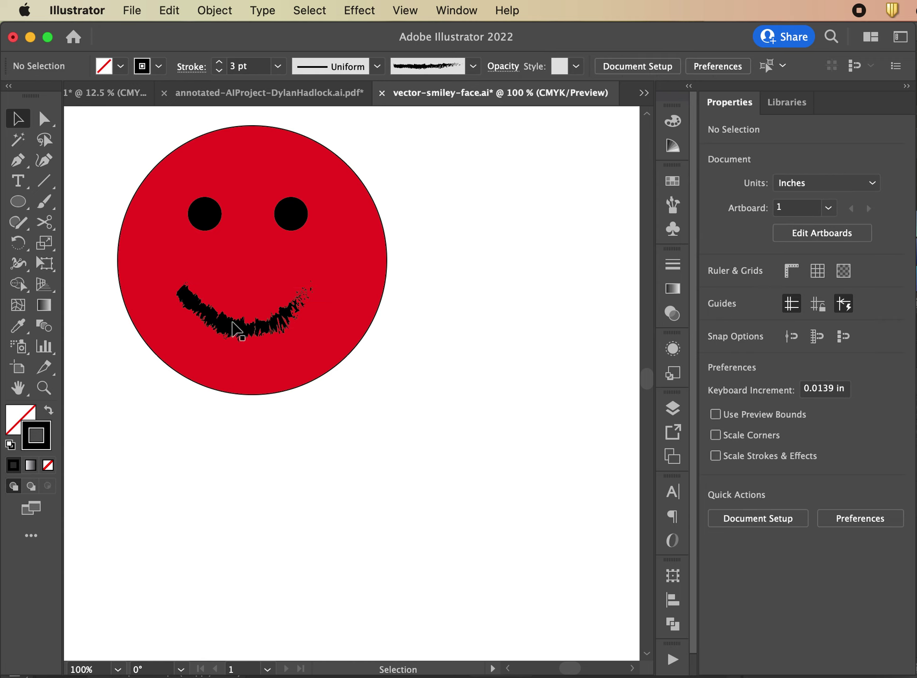
pyautogui.click(234, 329)
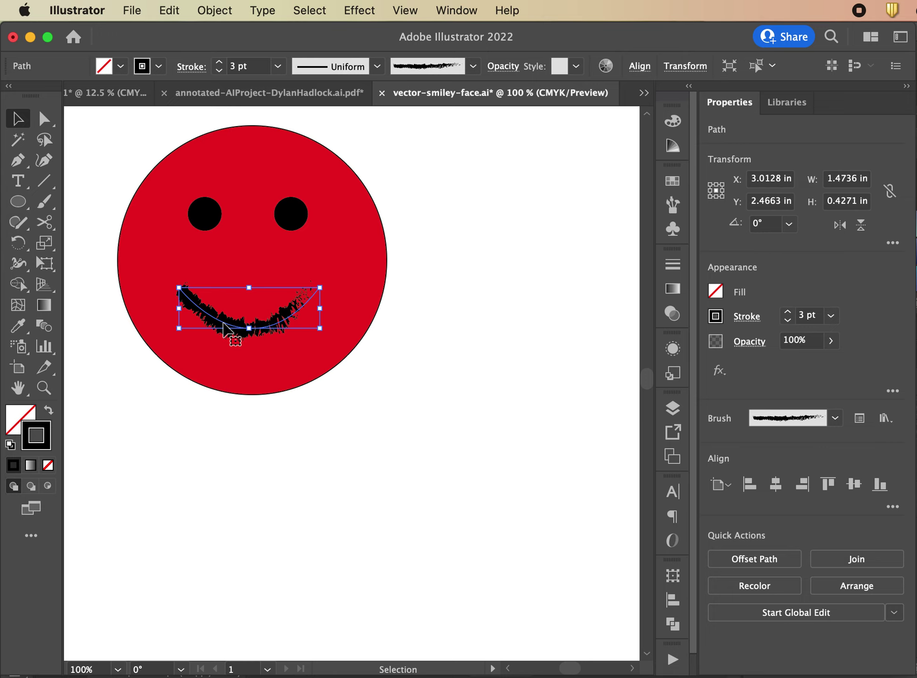
pyautogui.moveTo(223, 325)
pyautogui.mouseDown()
pyautogui.moveTo(252, 331)
pyautogui.moveTo(250, 348)
pyautogui.moveTo(229, 321)
pyautogui.moveTo(233, 328)
pyautogui.mouseUp()
pyautogui.click(464, 253)
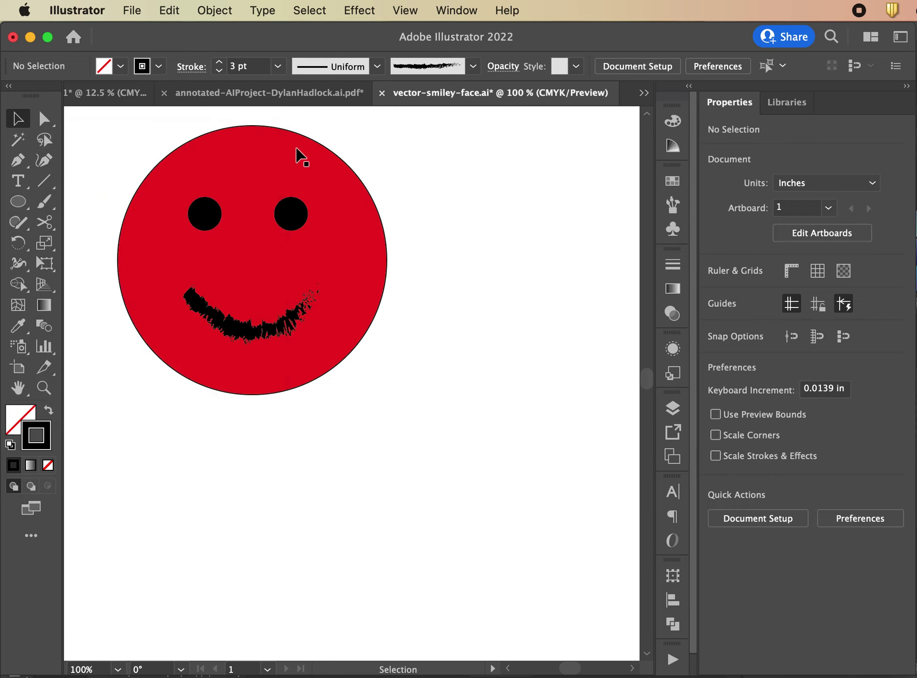
pyautogui.click(178, 164)
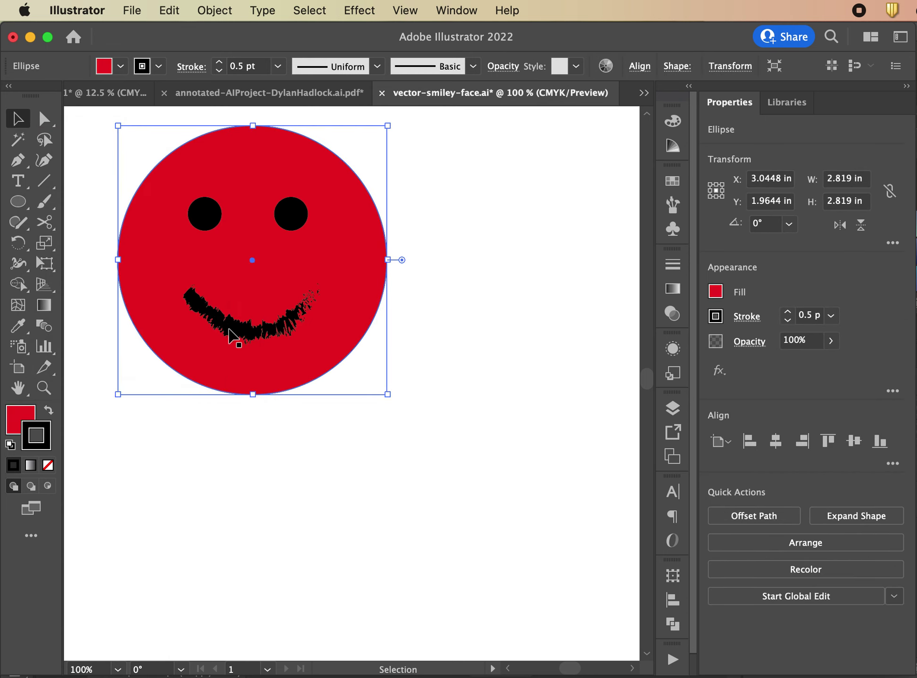
pyautogui.click(45, 118)
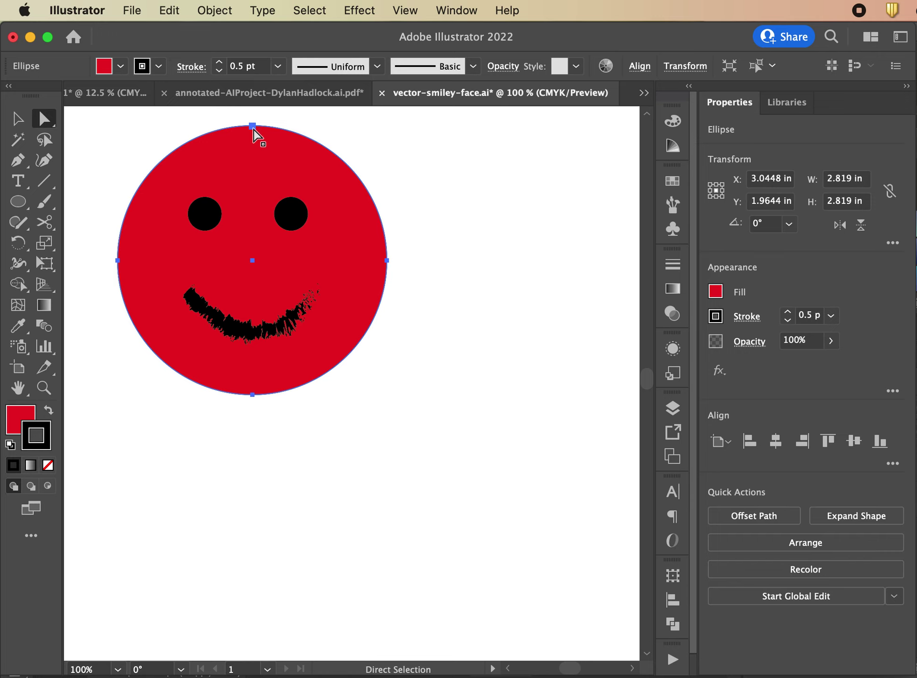
pyautogui.click(252, 126)
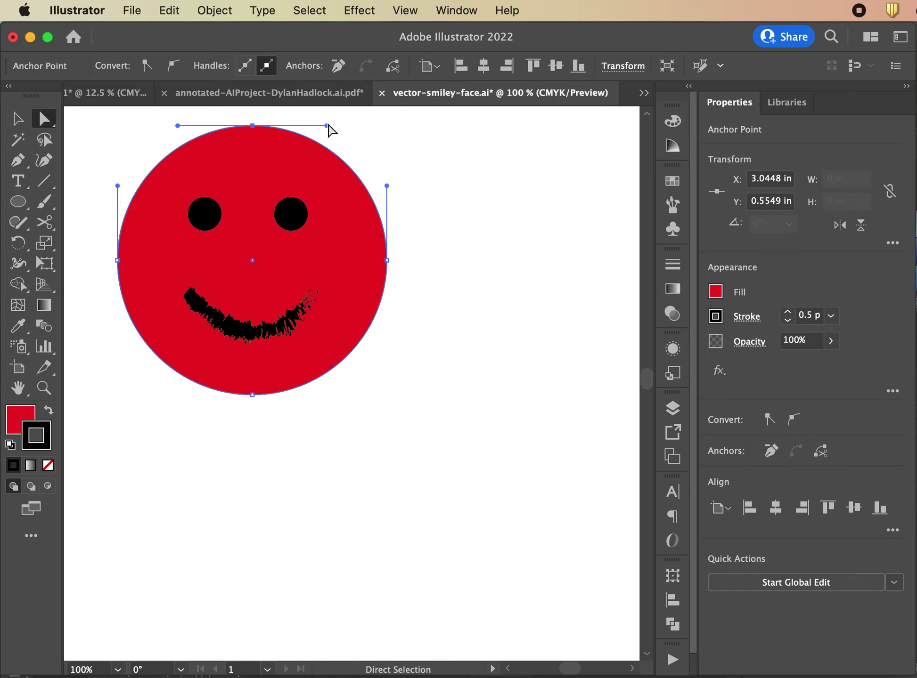
pyautogui.moveTo(327, 126); pyautogui.dragTo(304, 469)
pyautogui.press('cmd+z')
pyautogui.press('super+0')
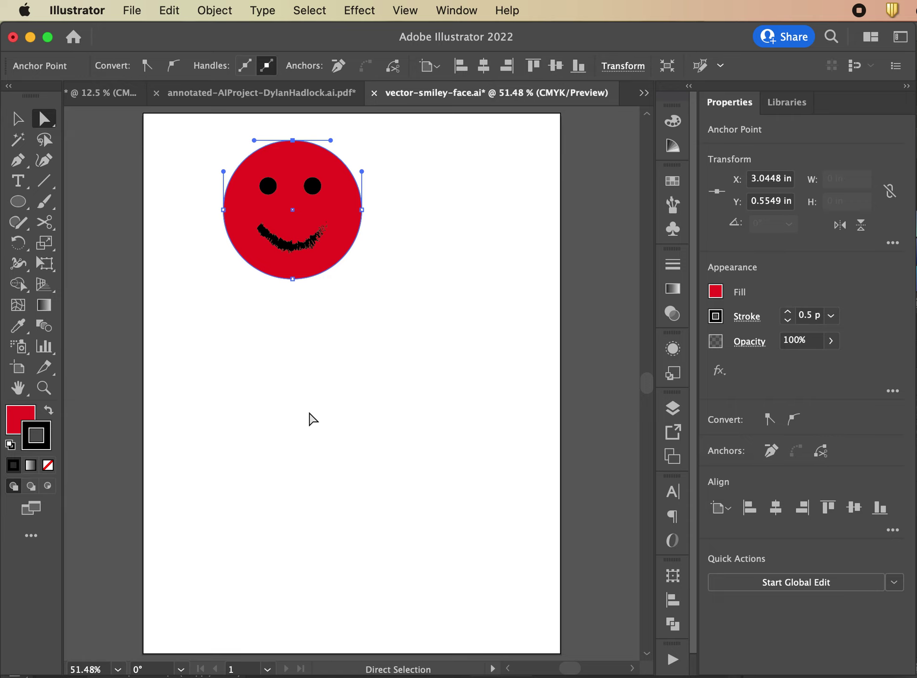
pyautogui.scroll(5, 310, 417)
pyautogui.press('super+1')
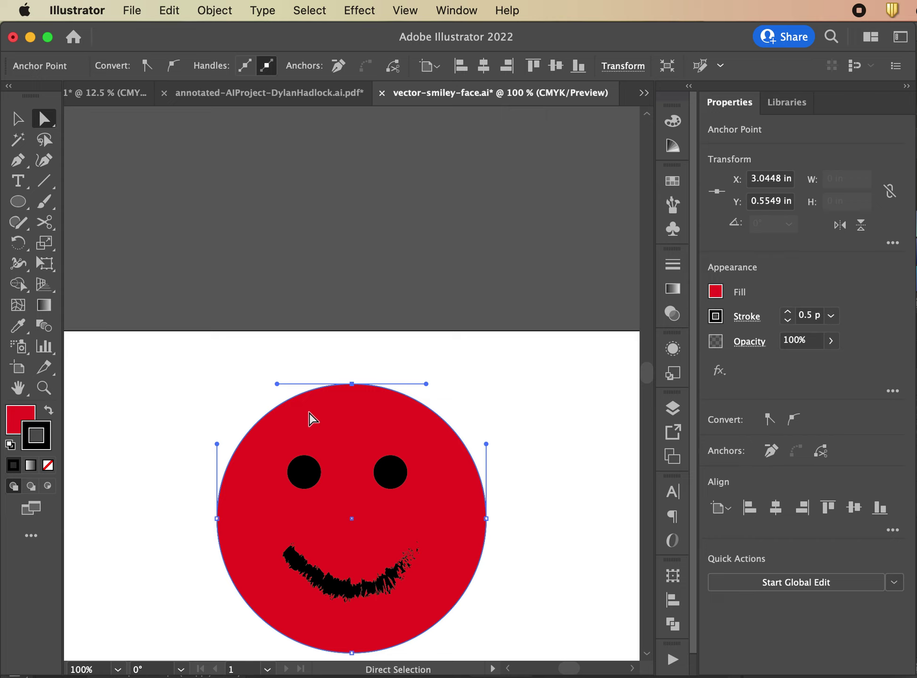
pyautogui.scroll(-4, 310, 417)
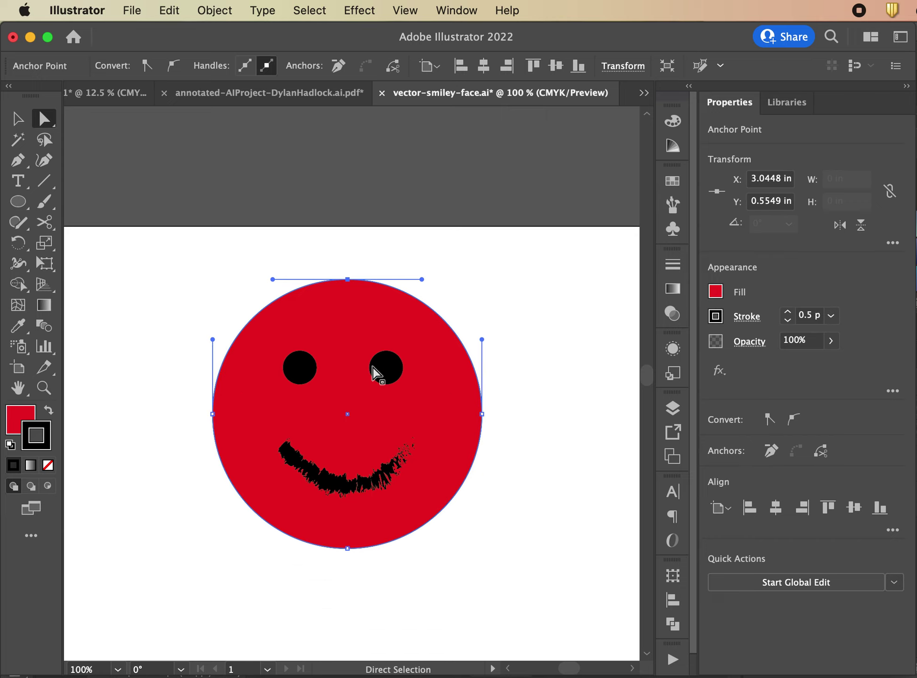
pyautogui.click(481, 414)
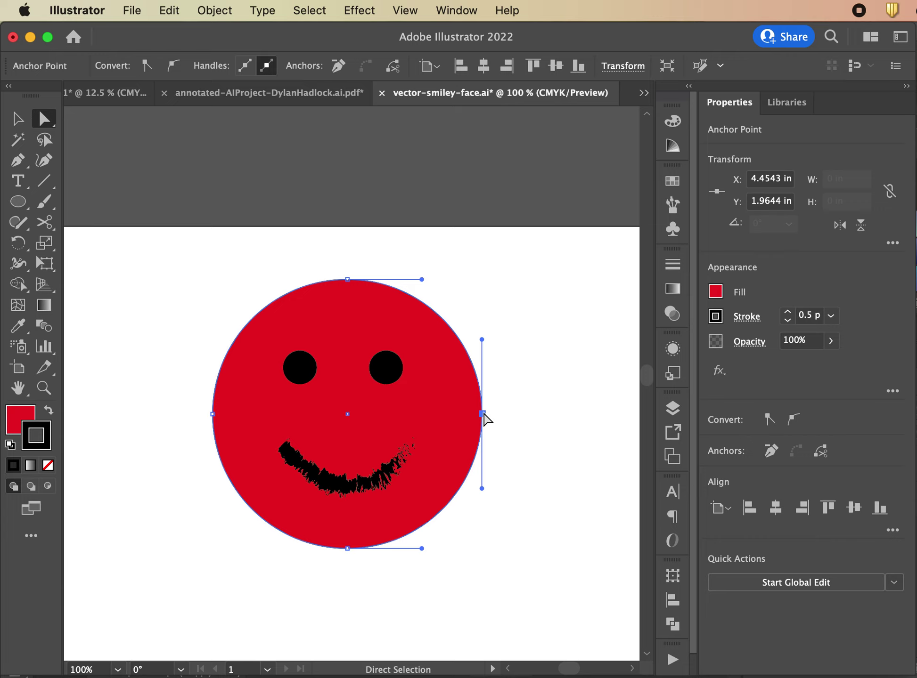
pyautogui.moveTo(482, 414); pyautogui.dragTo(269, 416)
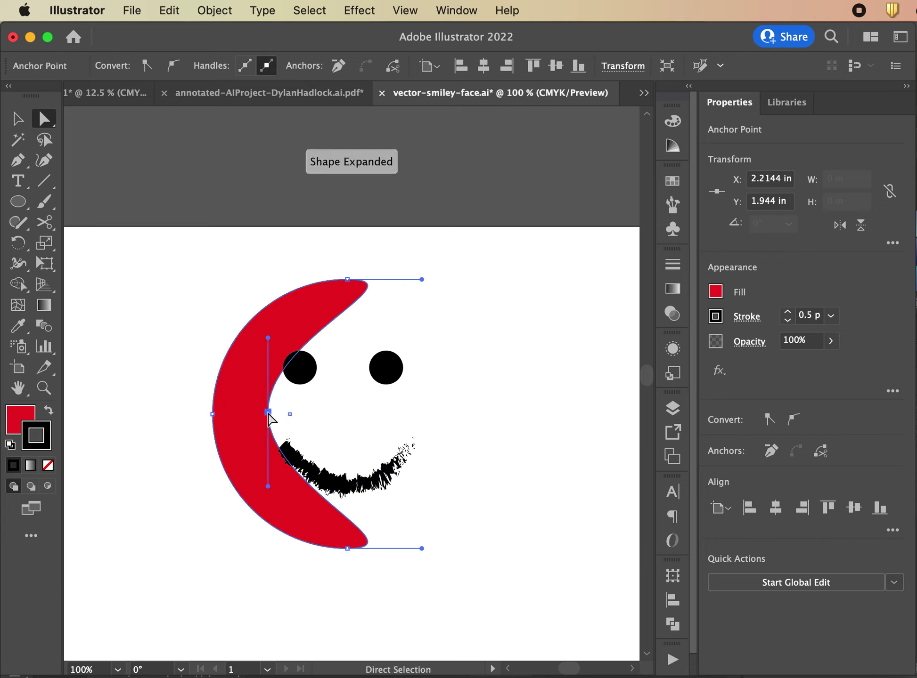
pyautogui.press('super+z')
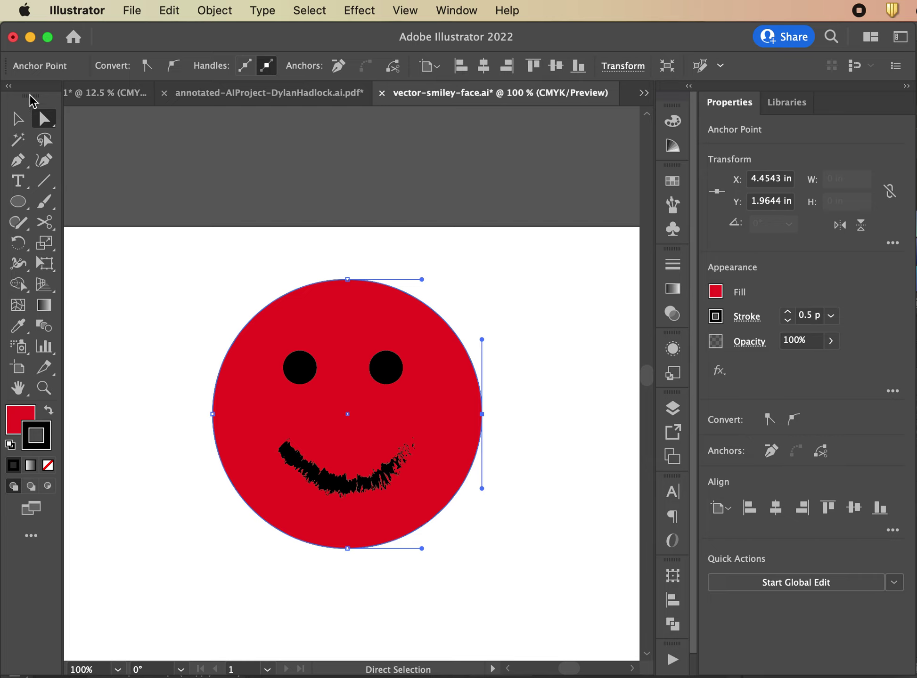
# Reselect the red face circle
pyautogui.click(537, 343)
pyautogui.click(356, 311)
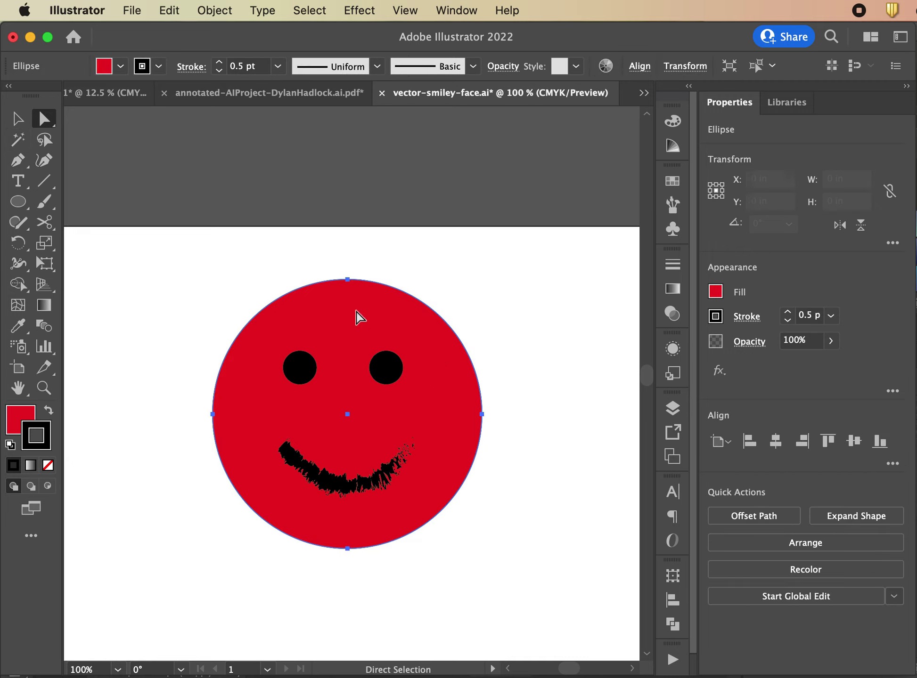
pyautogui.click(18, 142)
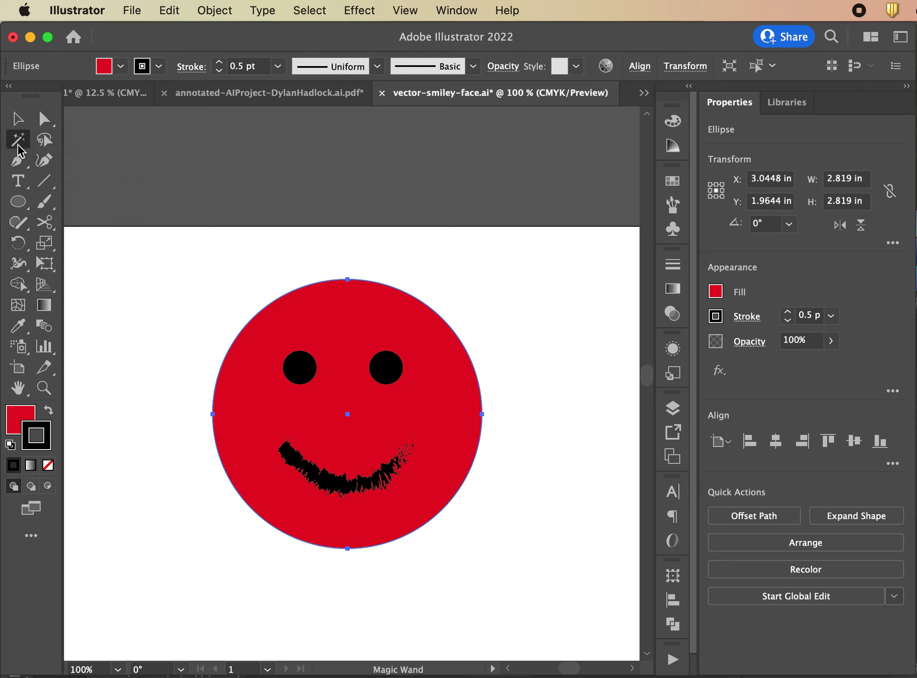
pyautogui.moveTo(47, 145)
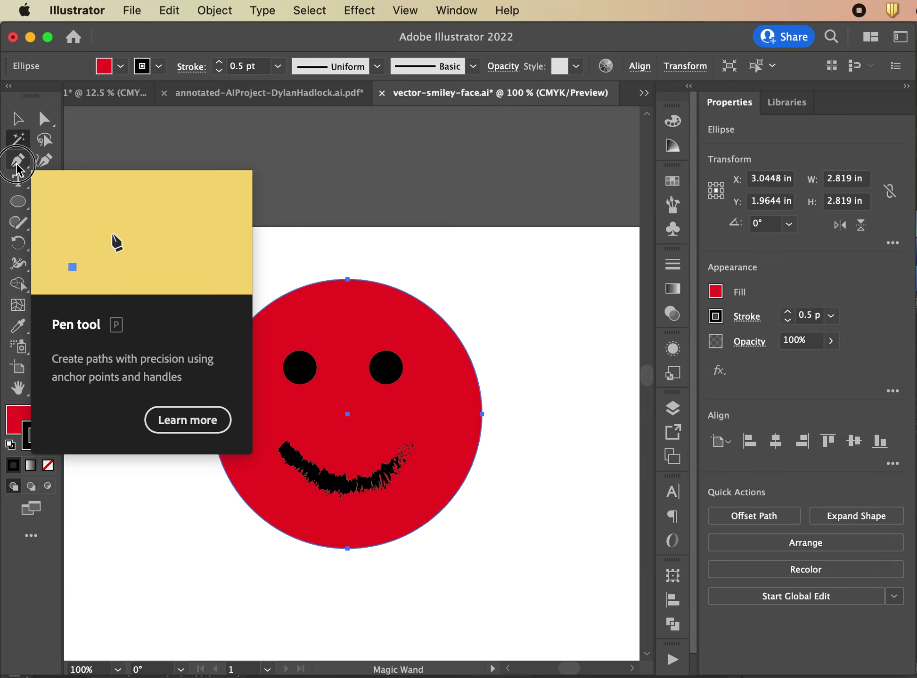
# Draw the crown's zigzag of four peaks and three valleys with the Pen tool
pyautogui.click(17, 163)
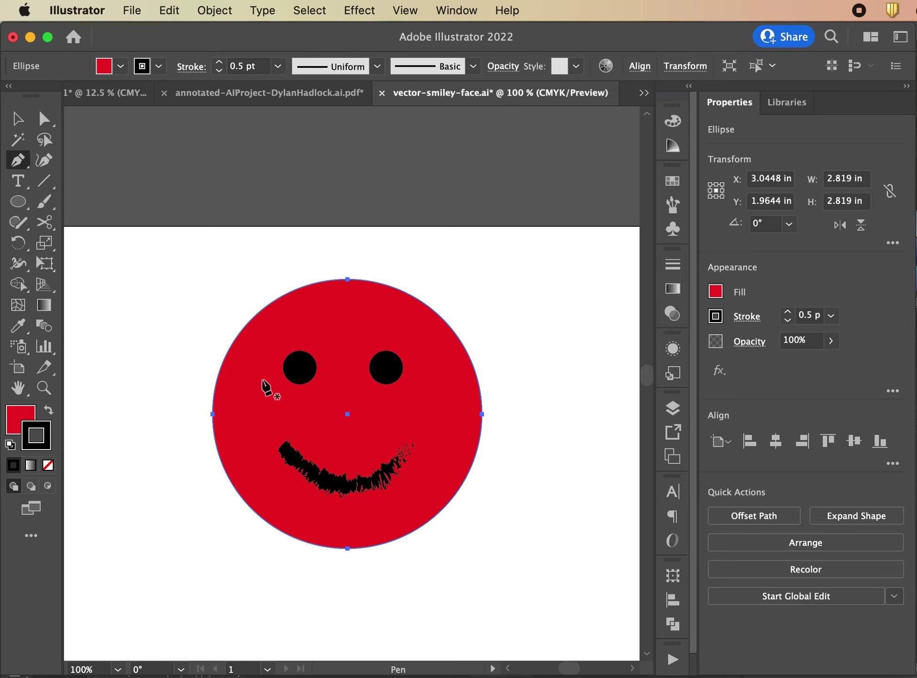
pyautogui.click(156, 392)
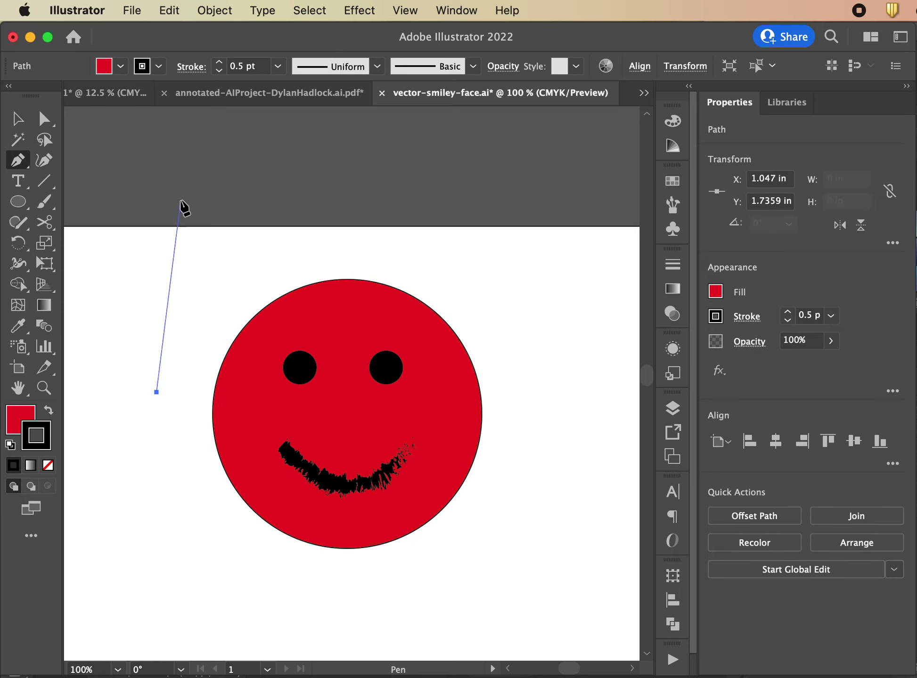
pyautogui.click(167, 175)
pyautogui.click(240, 246)
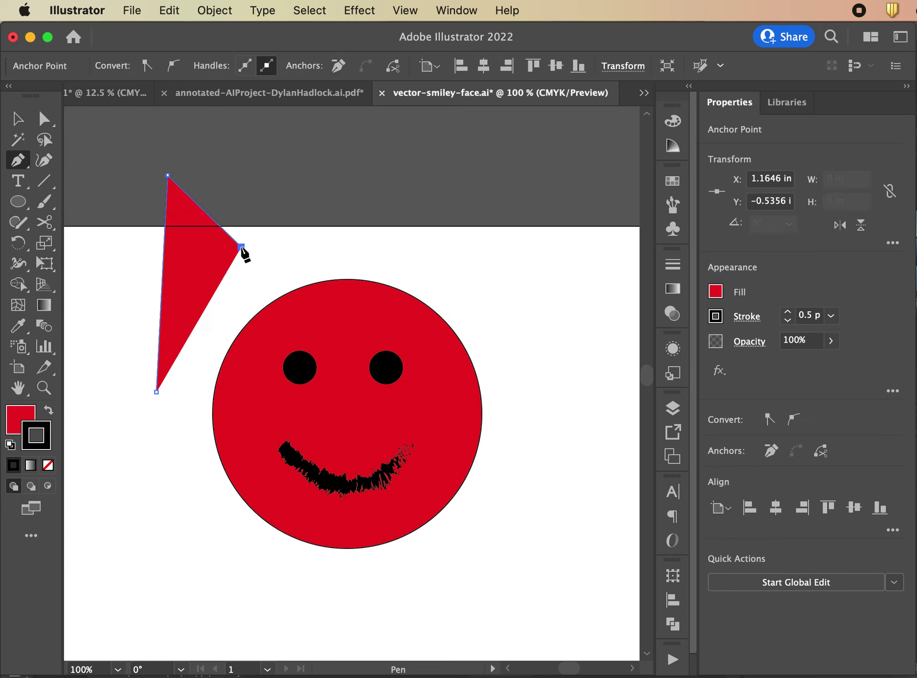
pyautogui.click(322, 162)
pyautogui.click(373, 232)
pyautogui.click(433, 154)
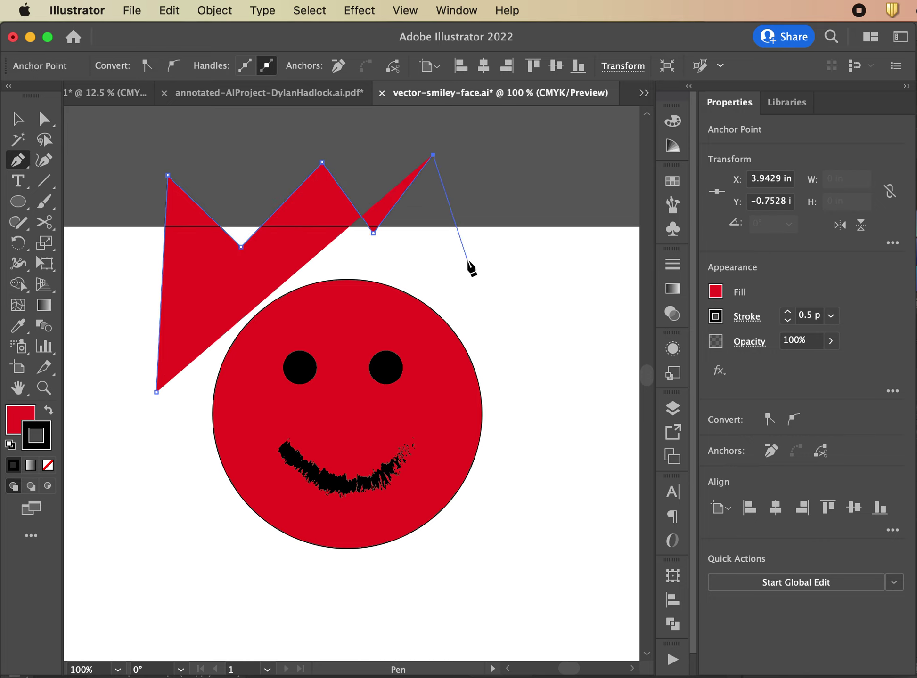
pyautogui.click(511, 242)
pyautogui.click(561, 158)
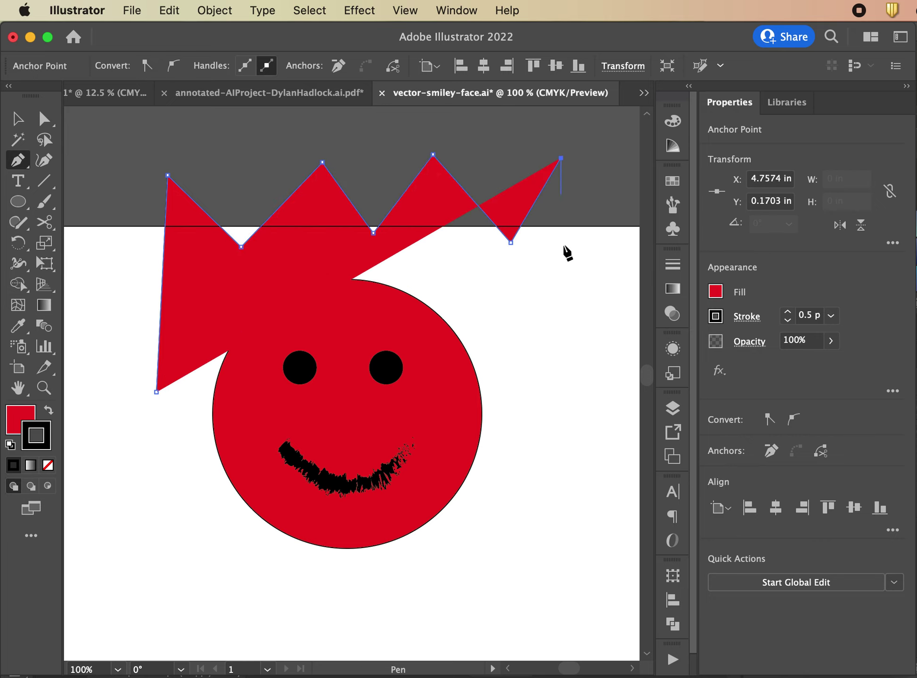
# Add the bottom-right corner, curve the bottom edge over the head, and close the crown
pyautogui.click(556, 386)
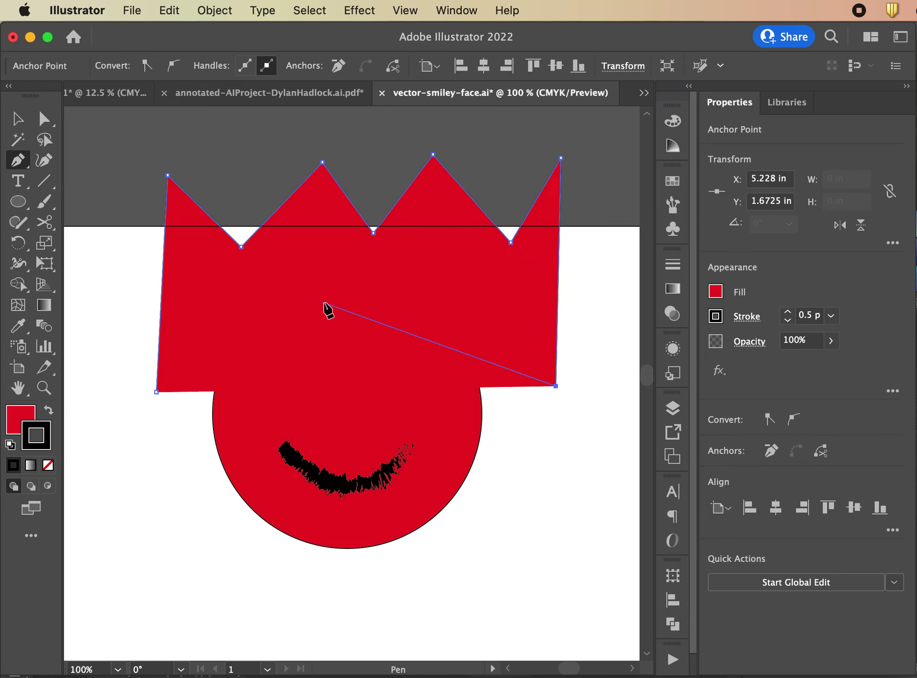
pyautogui.moveTo(351, 299); pyautogui.dragTo(241, 302)
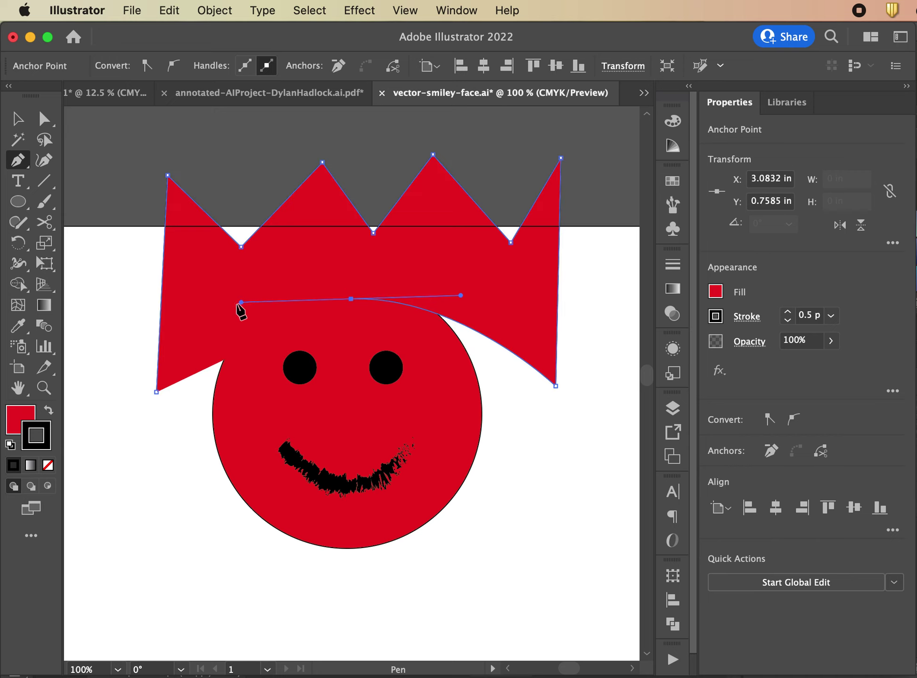
pyautogui.click(156, 392)
pyautogui.click(18, 119)
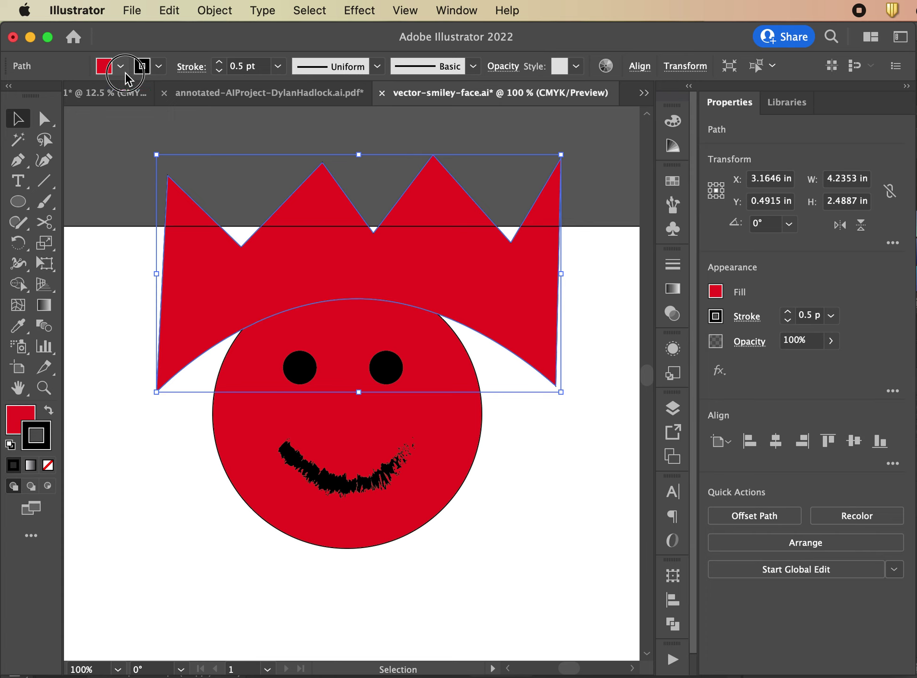
# Fill the crown with the orange swatch
pyautogui.click(120, 66)
pyautogui.click(168, 95)
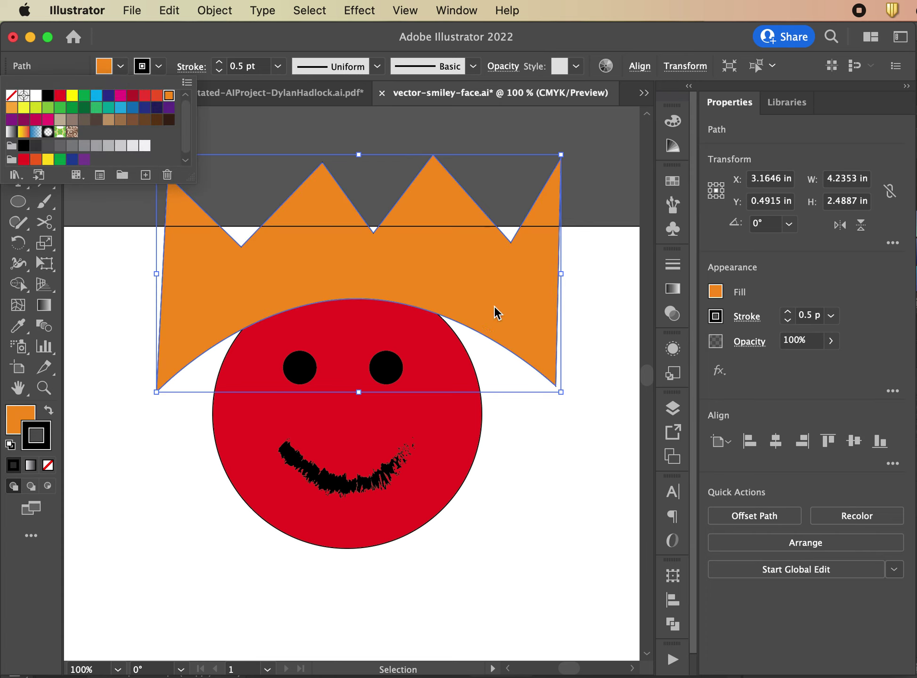
pyautogui.press('Escape')
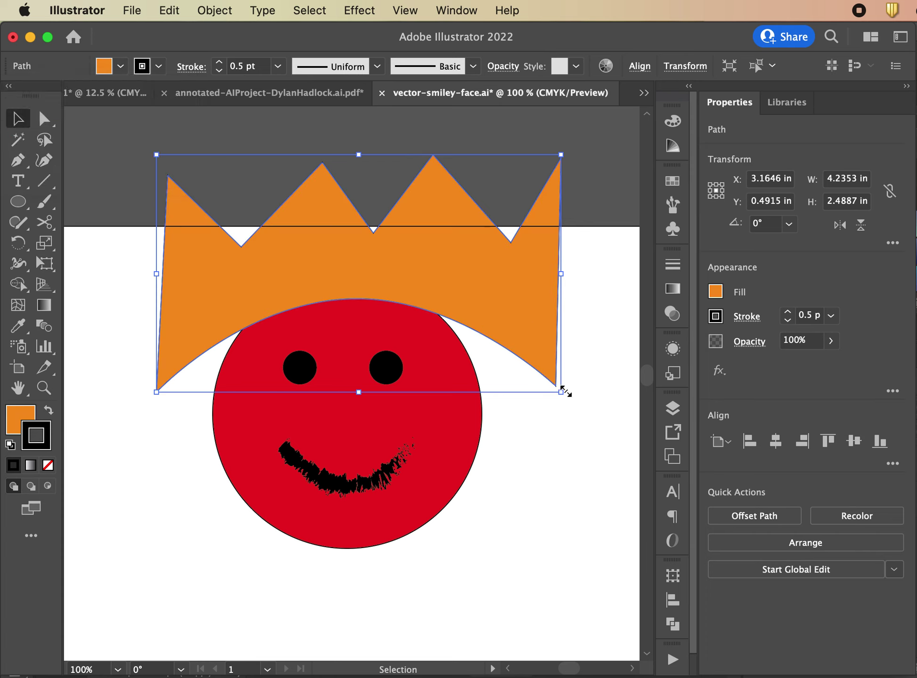
# Scale the crown to about 2.5055 by 1.4723 in, resting on top of the head
pyautogui.moveTo(561, 392); pyautogui.dragTo(350, 269)
pyautogui.moveTo(243, 205); pyautogui.dragTo(334, 261)
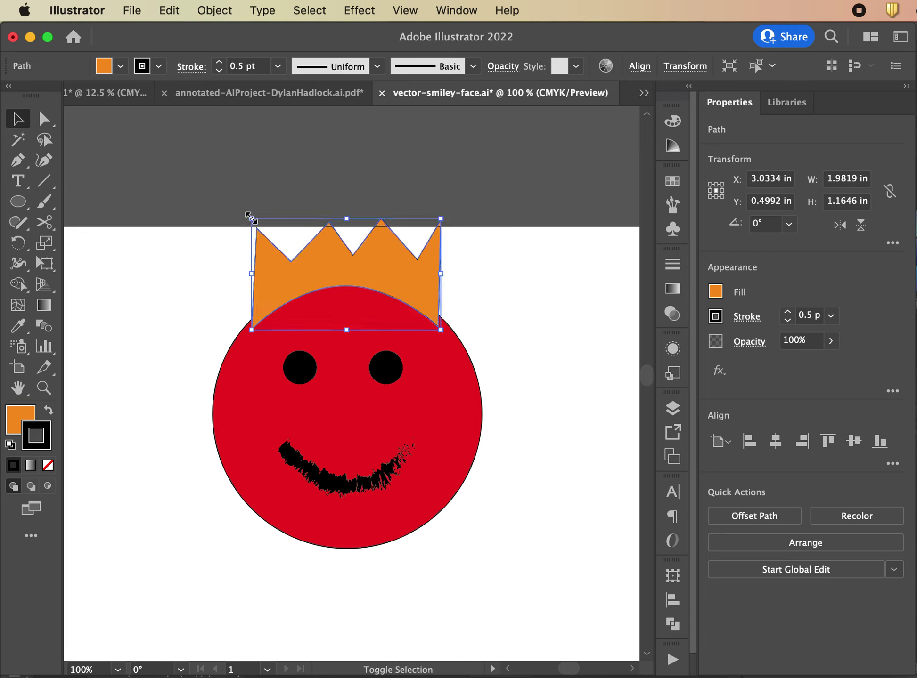
pyautogui.moveTo(250, 218); pyautogui.dragTo(190, 199)
pyautogui.moveTo(366, 263); pyautogui.dragTo(385, 273)
pyautogui.moveTo(459, 208); pyautogui.dragTo(473, 200)
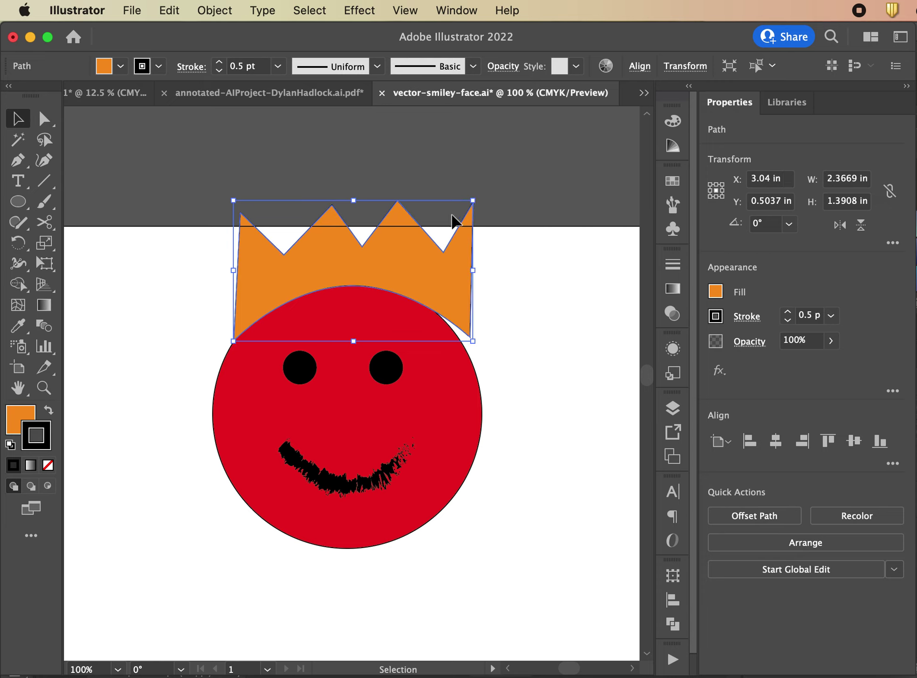
pyautogui.moveTo(406, 250); pyautogui.dragTo(398, 256)
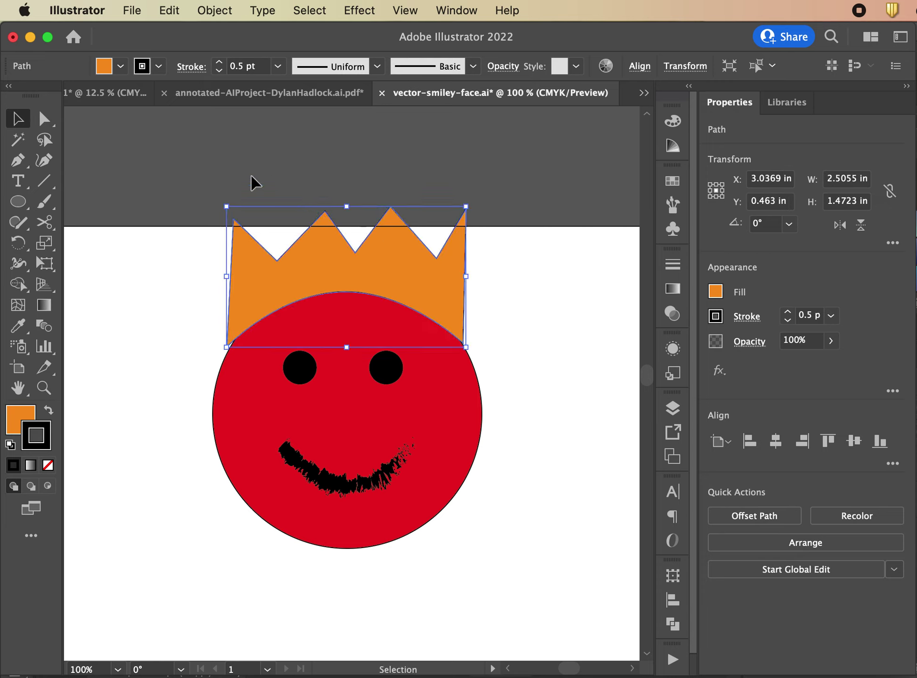
# Lower the crown's curved bottom edge onto the head
pyautogui.click(45, 119)
pyautogui.click(342, 293)
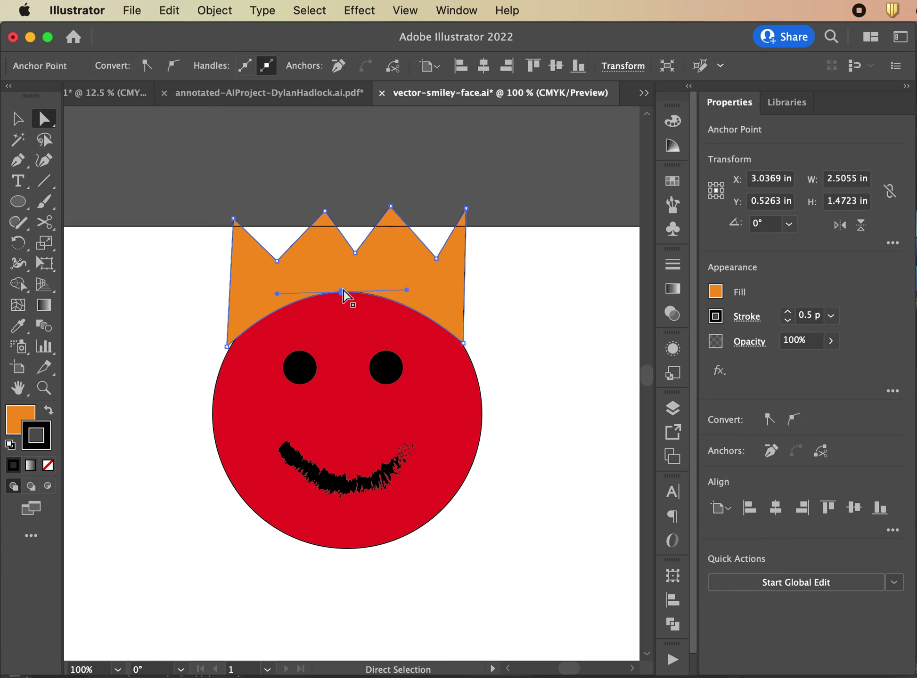
pyautogui.moveTo(342, 292); pyautogui.dragTo(343, 327)
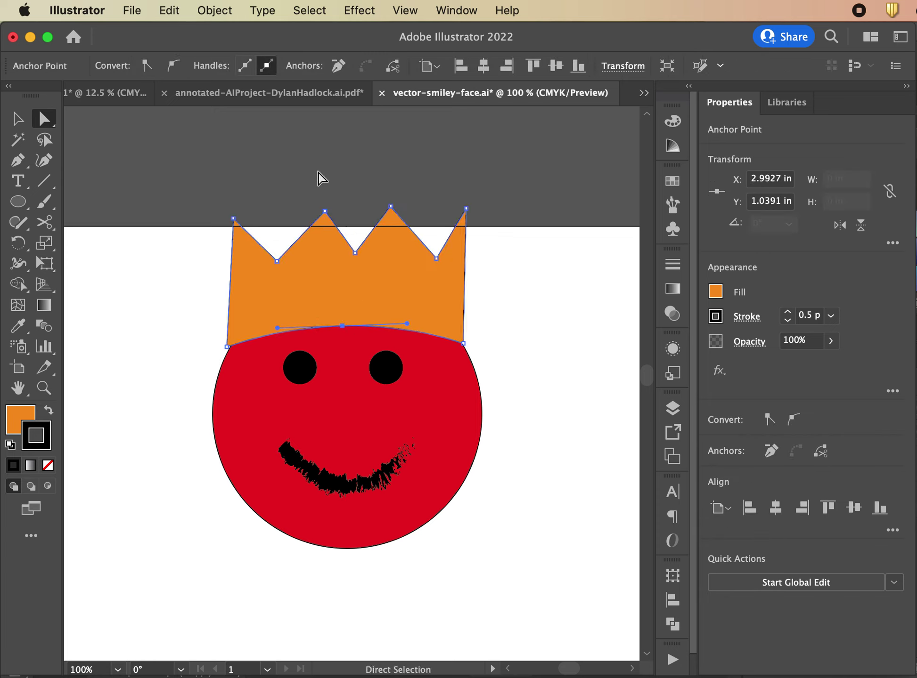
# Spread the crown's two middle peaks apart, left one left and right one right
pyautogui.click(324, 209)
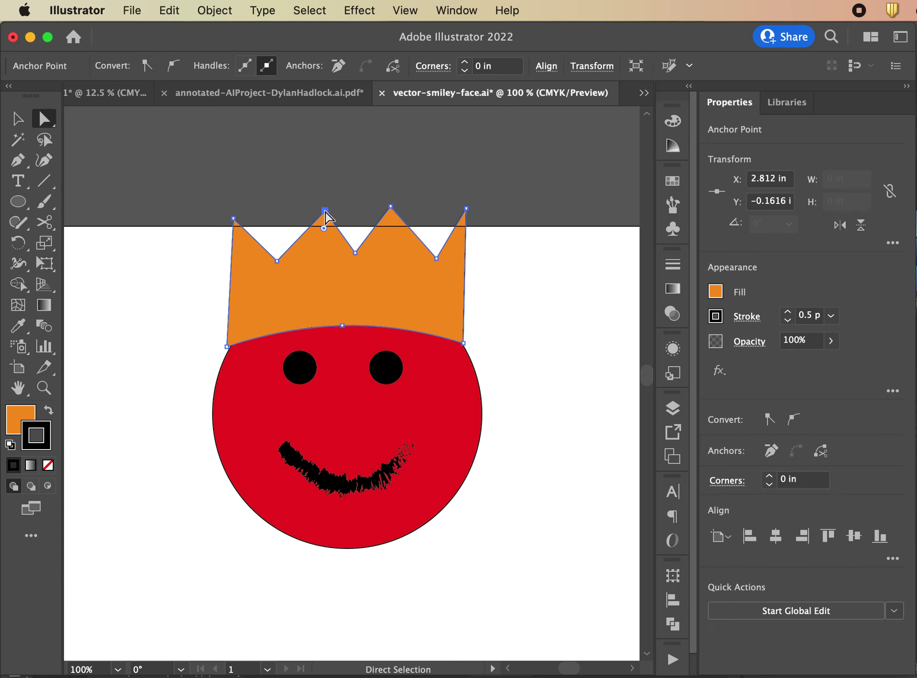
pyautogui.moveTo(325, 211); pyautogui.dragTo(313, 210)
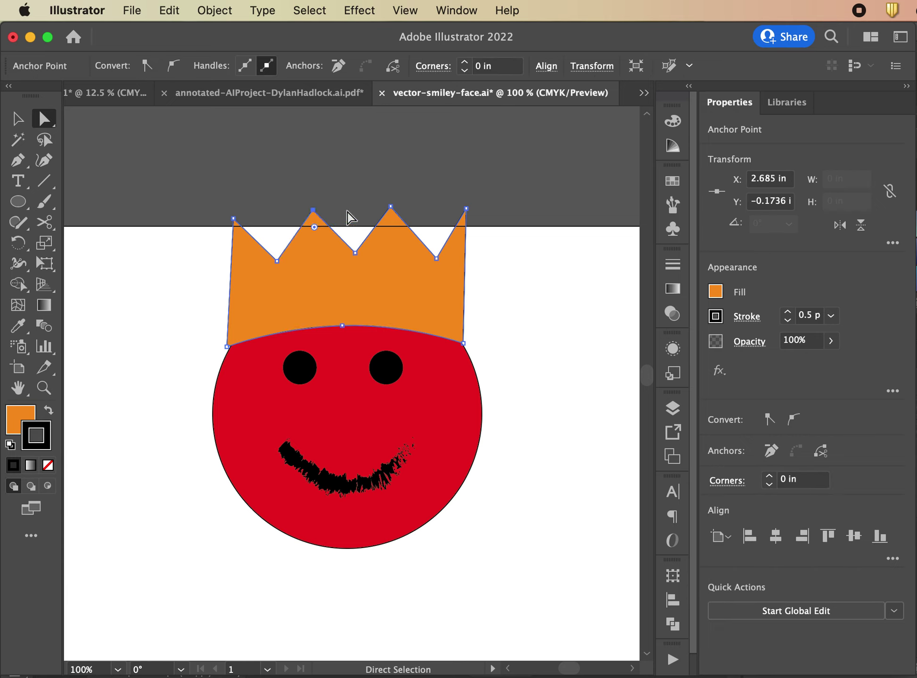
pyautogui.moveTo(377, 253); pyautogui.dragTo(498, 248)
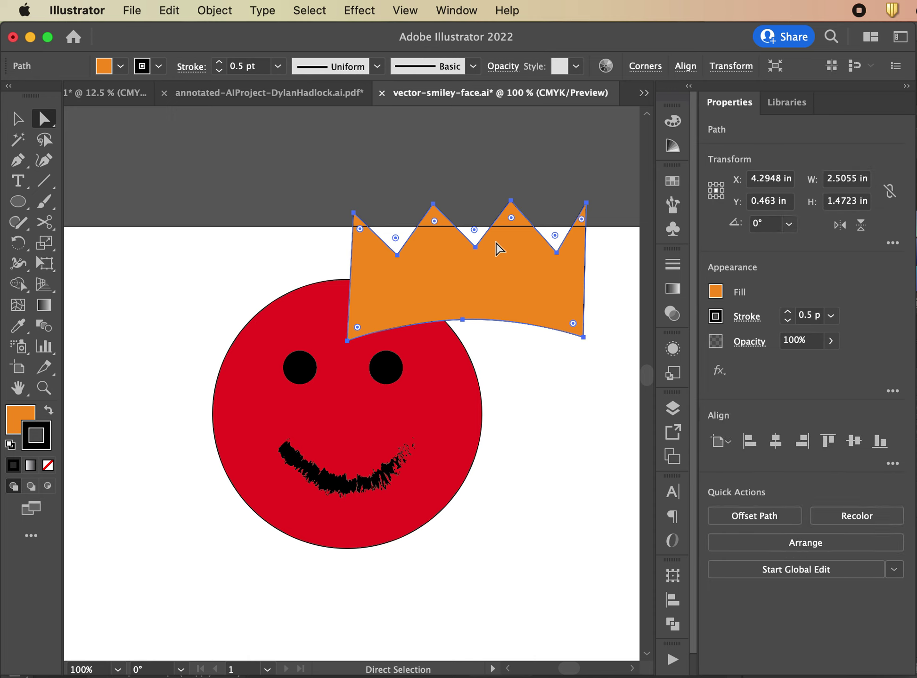
pyautogui.press('super+z')
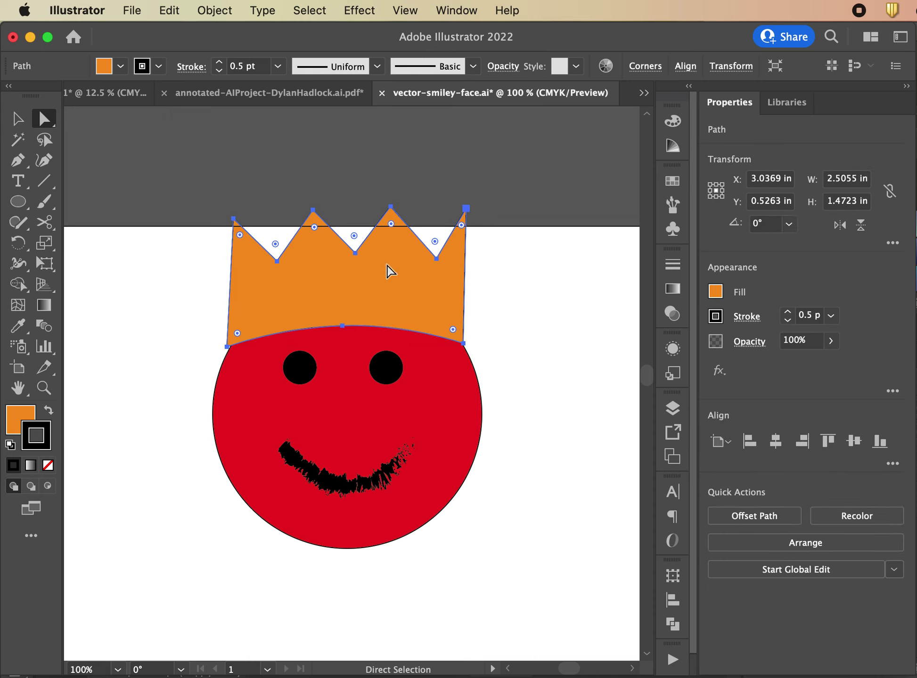
pyautogui.click(393, 210)
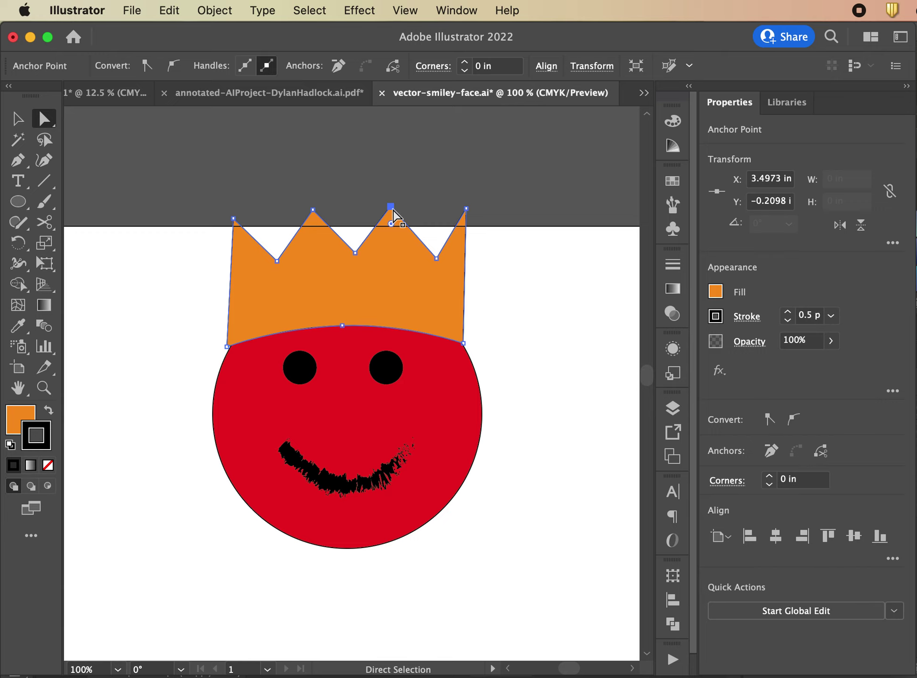
pyautogui.moveTo(393, 211); pyautogui.dragTo(398, 208)
pyautogui.click(330, 163)
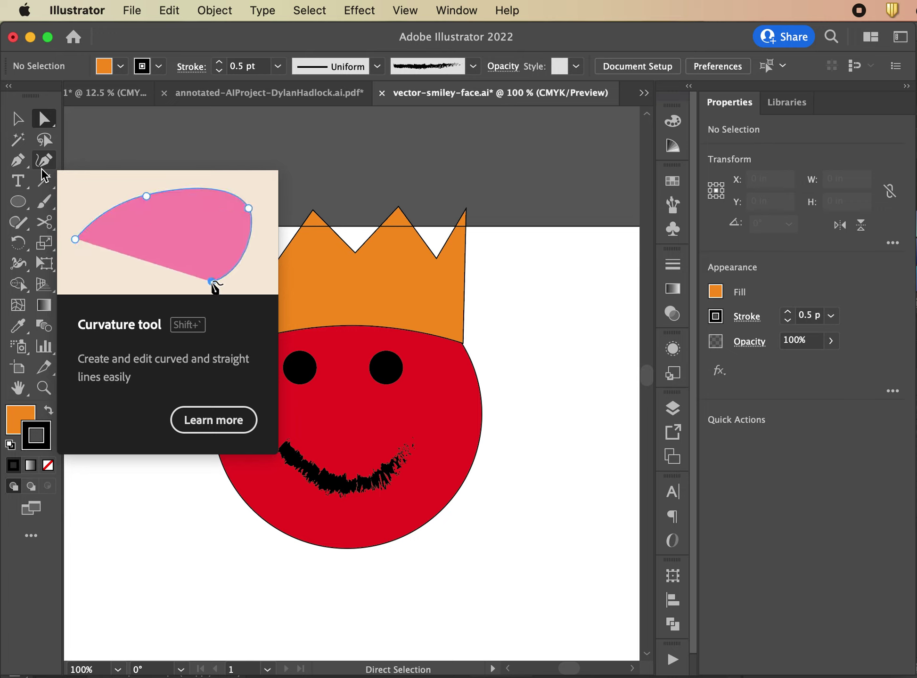
# Type the 'King' label above the crown
pyautogui.click(23, 186)
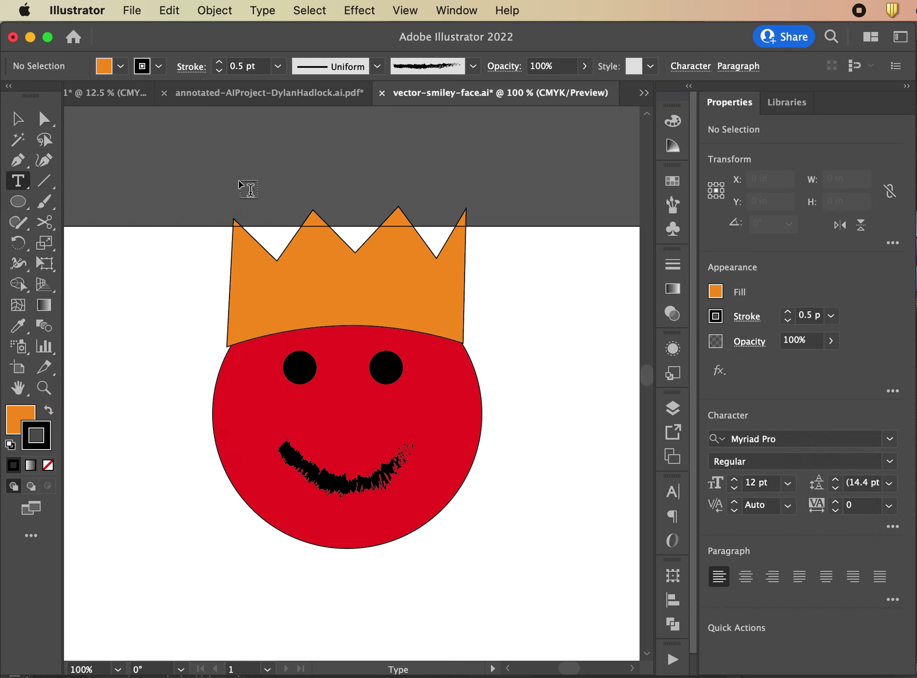
pyautogui.click(264, 157)
pyautogui.write('King')
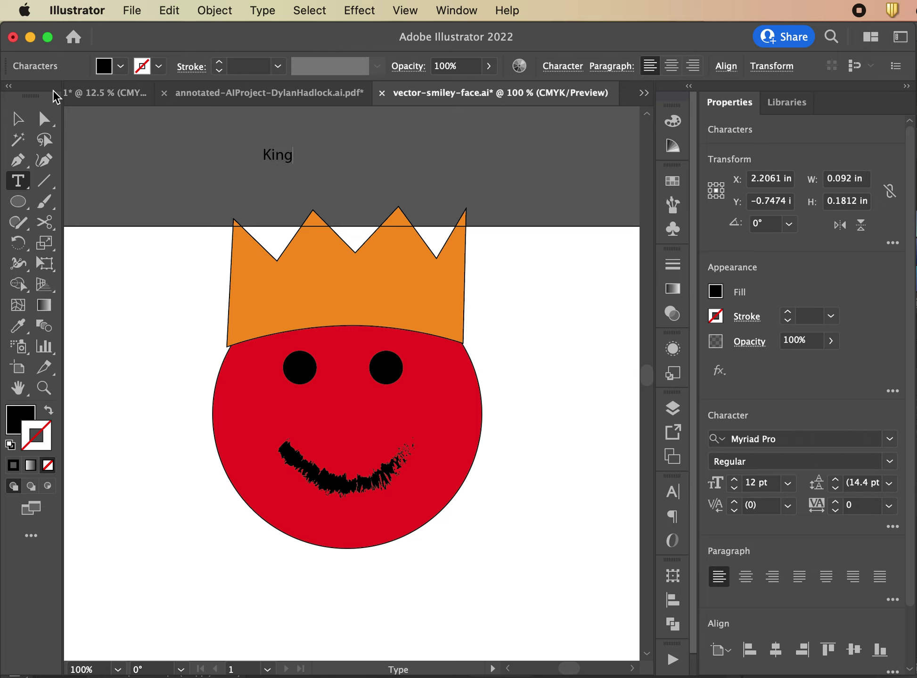
pyautogui.click(18, 119)
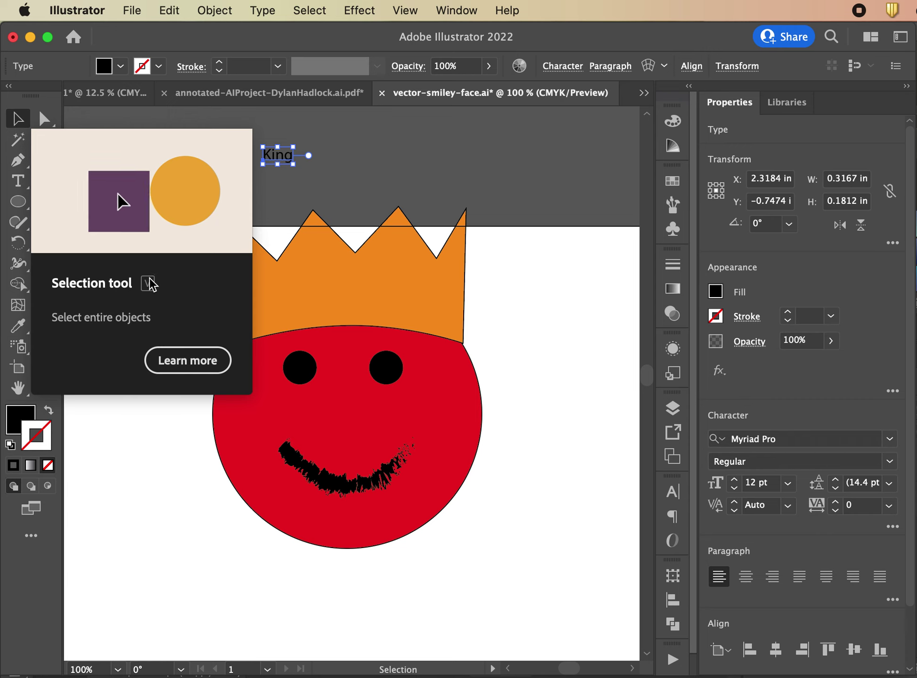
pyautogui.click(361, 157)
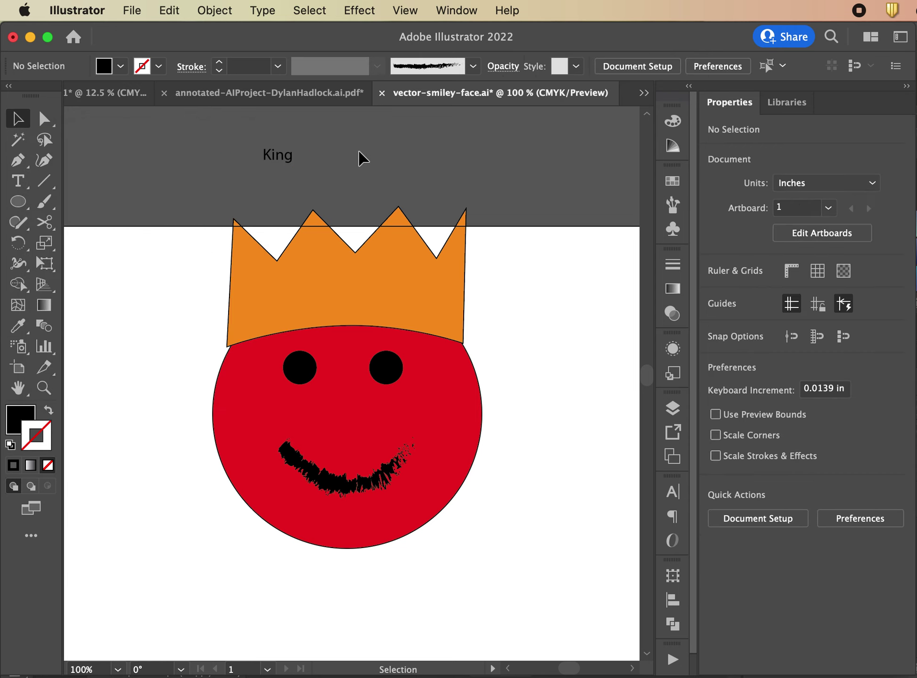
# Move the King text down across the orange crown at about 41 pt
pyautogui.click(19, 203)
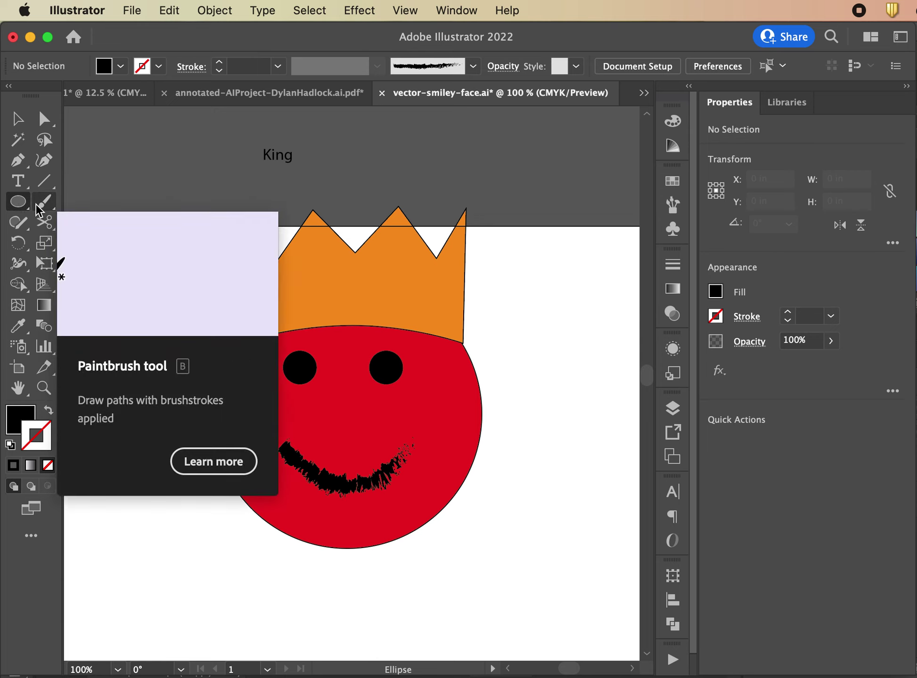
pyautogui.press('v')
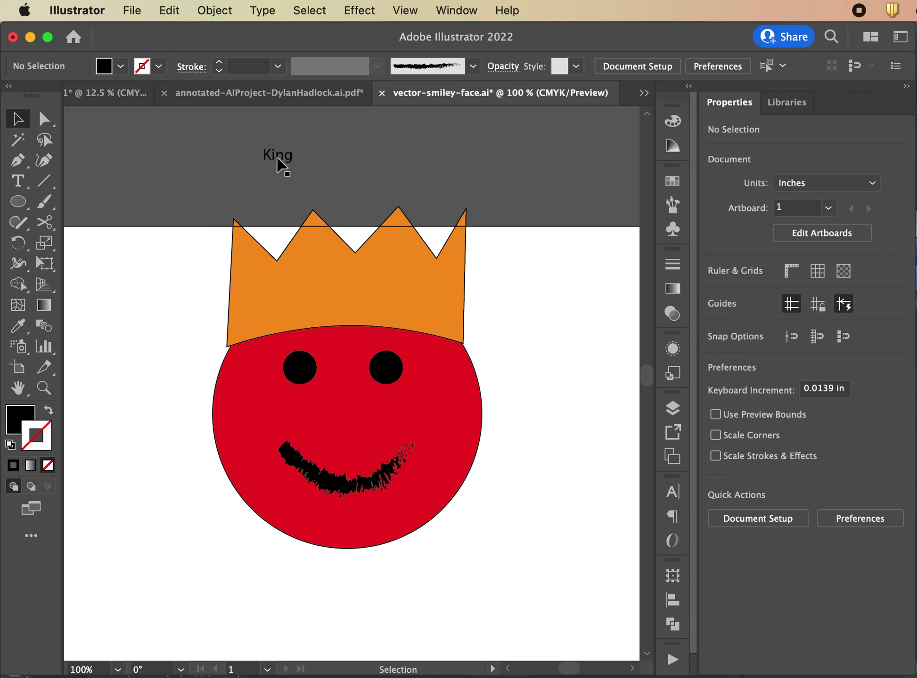
pyautogui.click(277, 157)
pyautogui.moveTo(280, 154); pyautogui.dragTo(435, 240)
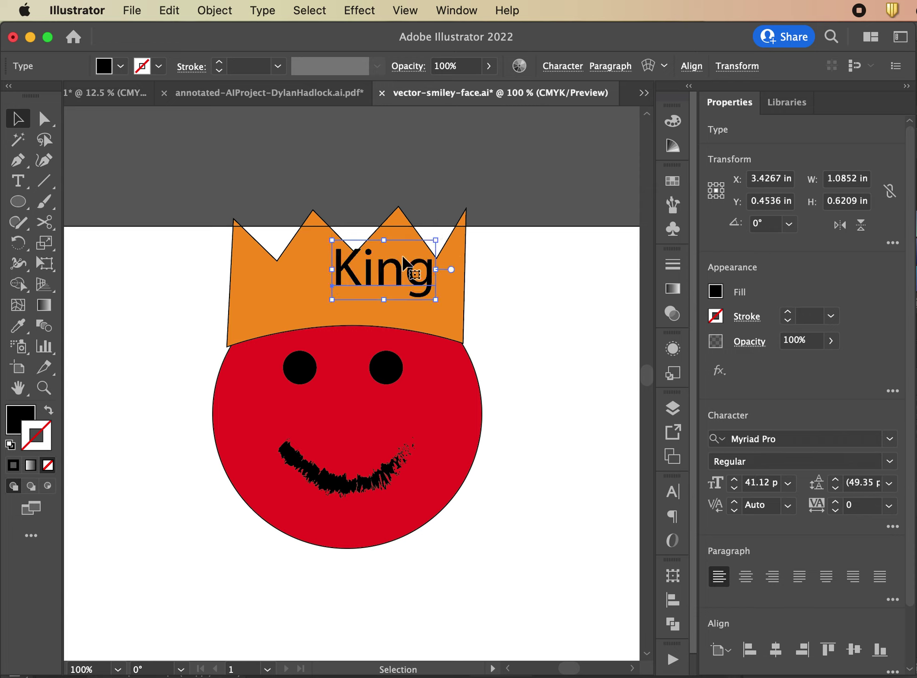
pyautogui.moveTo(381, 270); pyautogui.dragTo(341, 291)
# Replace the crown label 'King' with 'Queen' and shift it left to centre it on the crown
pyautogui.doubleClick(345, 300)
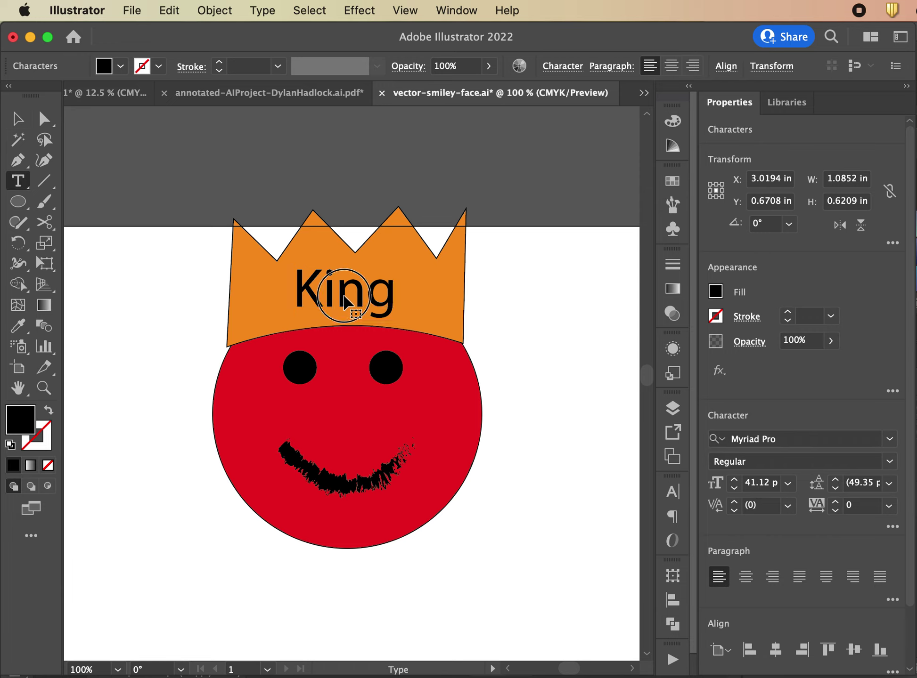
pyautogui.doubleClick(345, 304)
pyautogui.write('Qu')
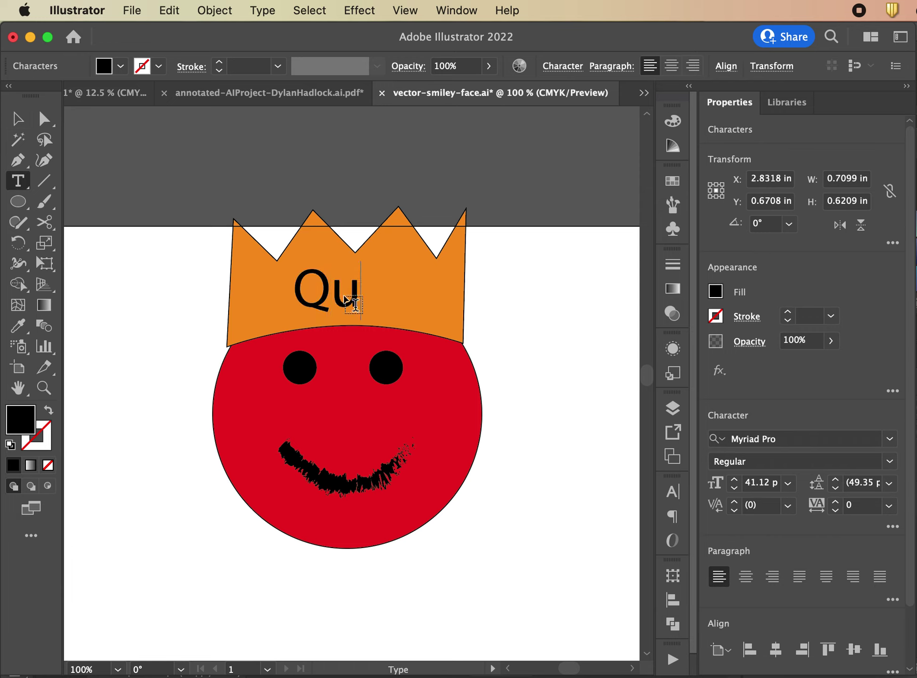
pyautogui.write('een')
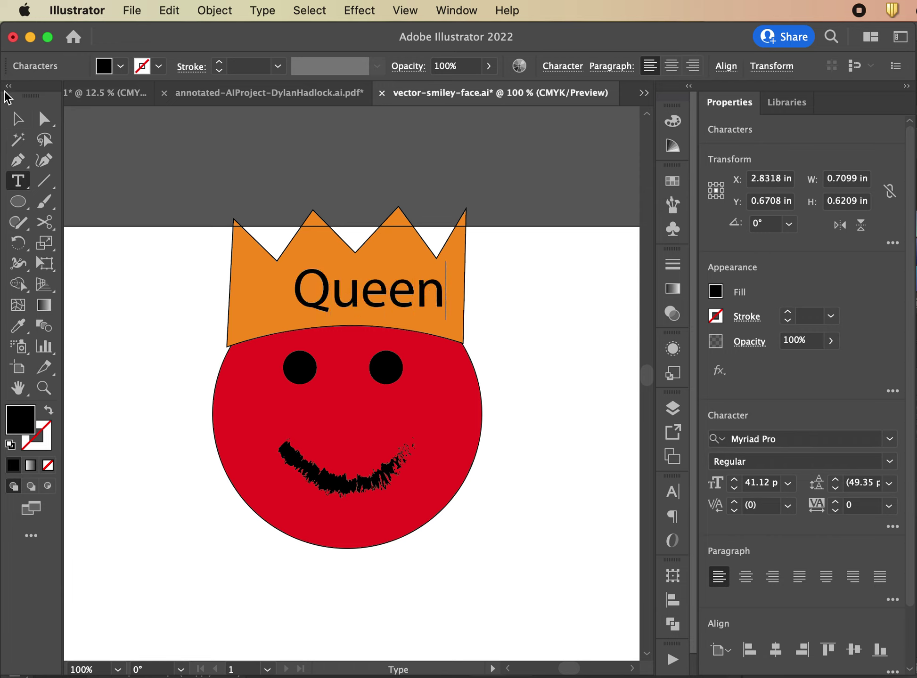
pyautogui.click(17, 119)
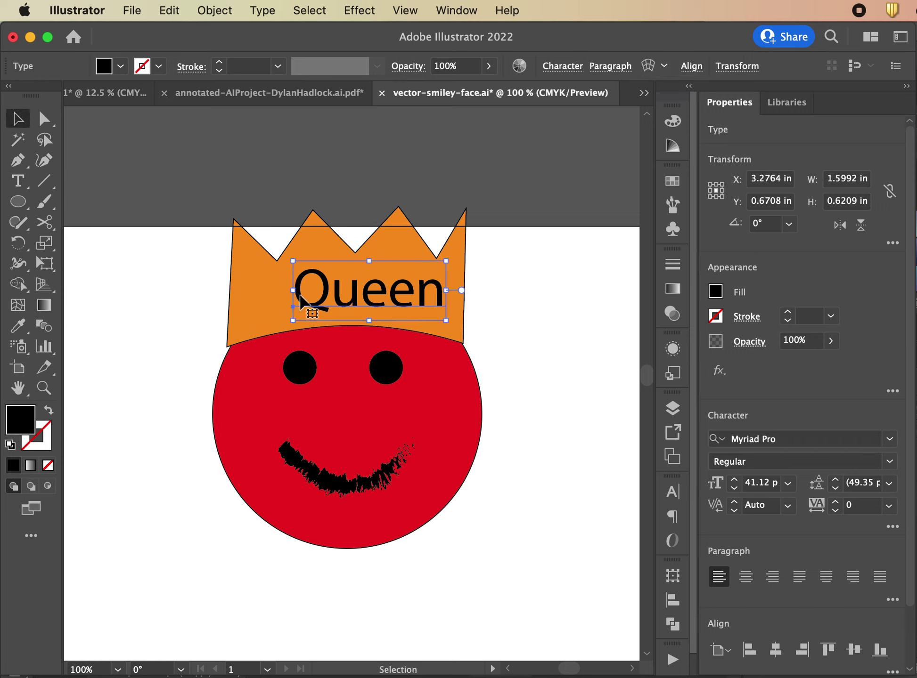
pyautogui.moveTo(296, 307); pyautogui.dragTo(271, 307)
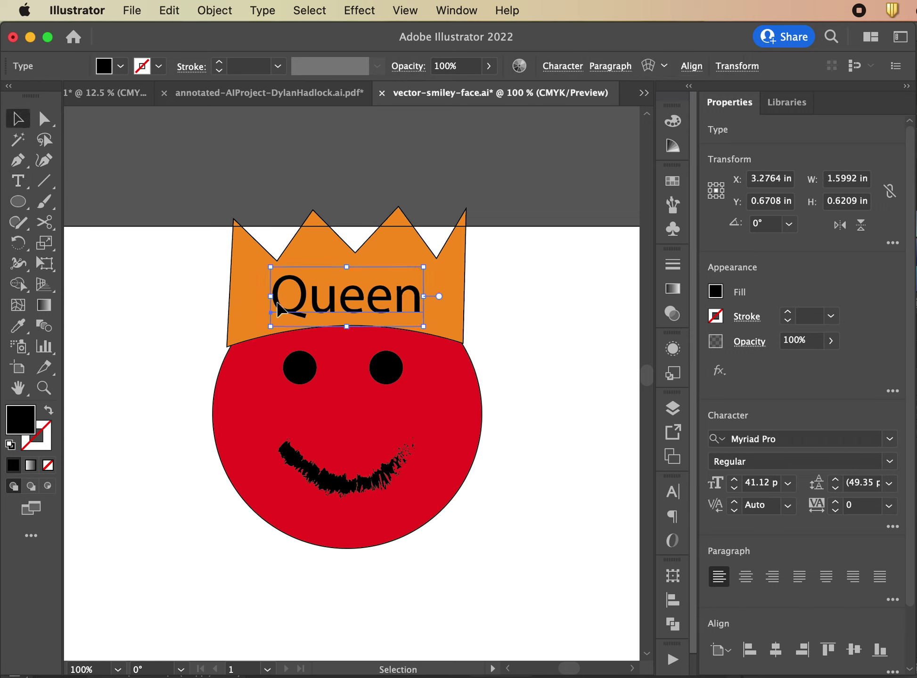
pyautogui.click(280, 178)
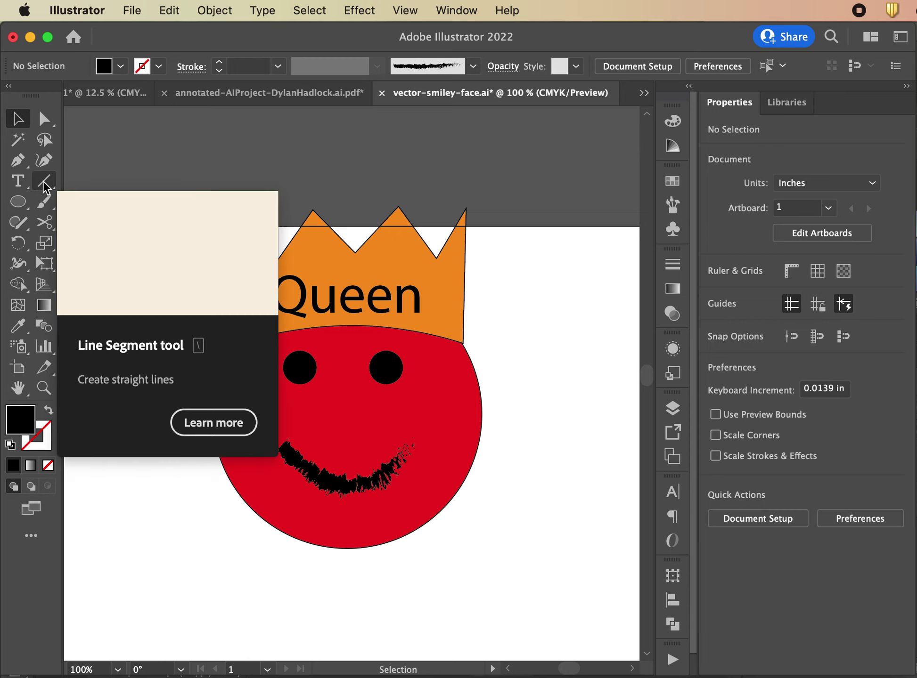
# Draw a short line above the smile as the nose and give it a green stroke
pyautogui.click(43, 181)
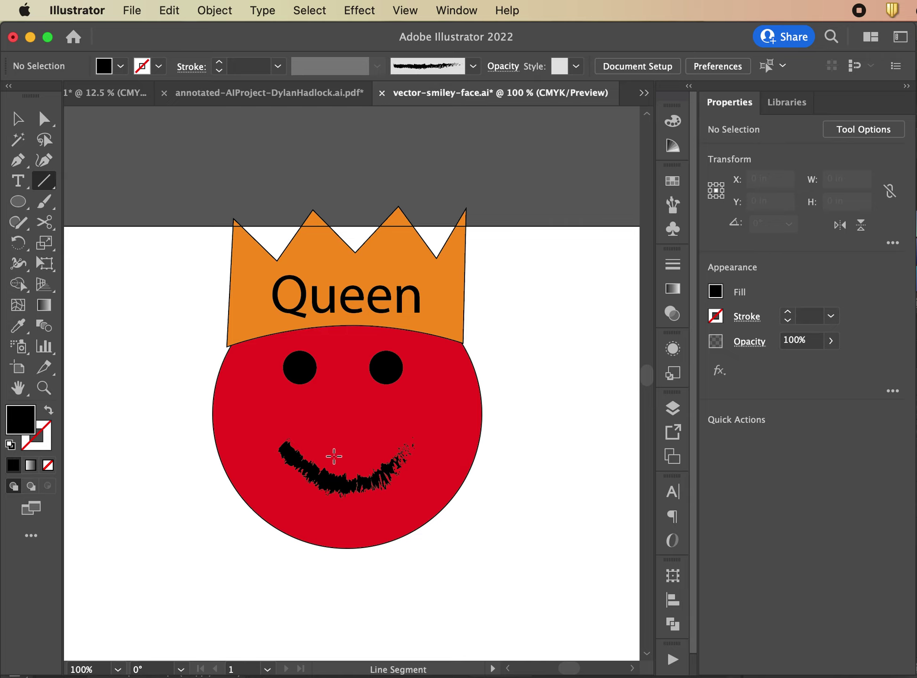
pyautogui.moveTo(331, 429); pyautogui.dragTo(359, 426)
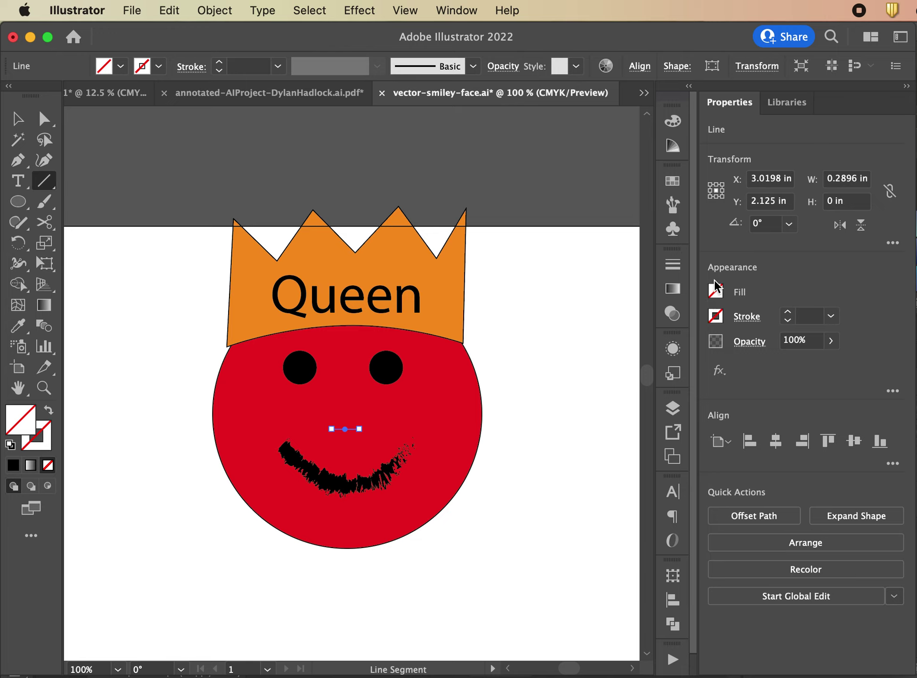
pyautogui.click(158, 67)
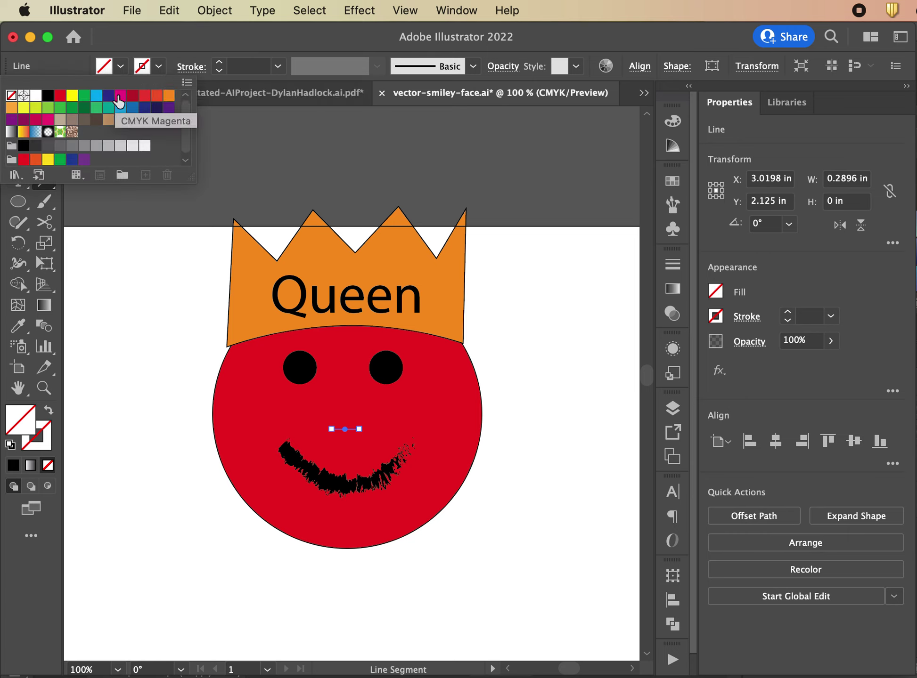
pyautogui.click(58, 110)
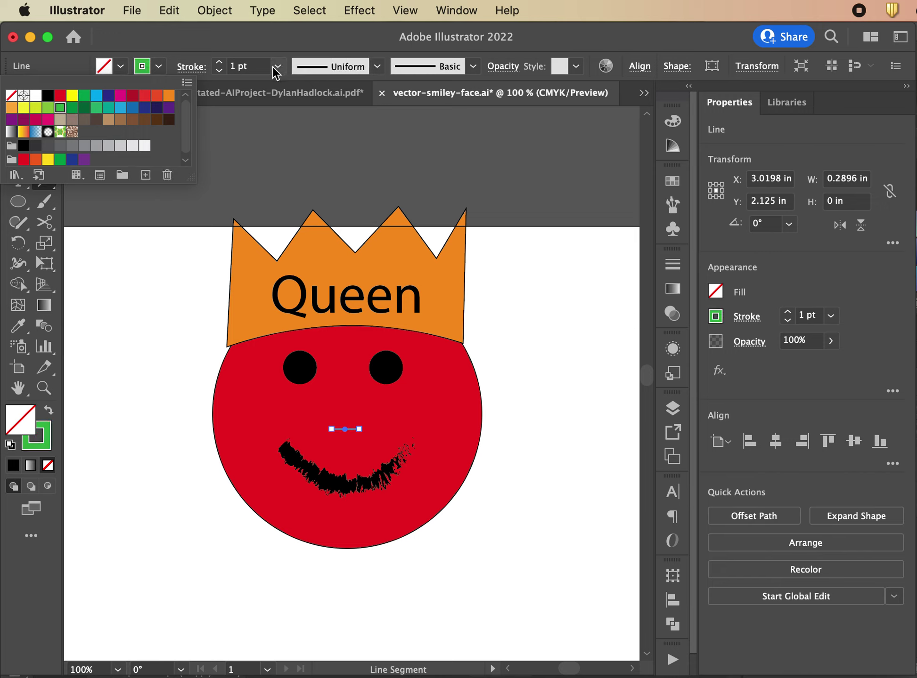
pyautogui.click(260, 181)
pyautogui.click(580, 483)
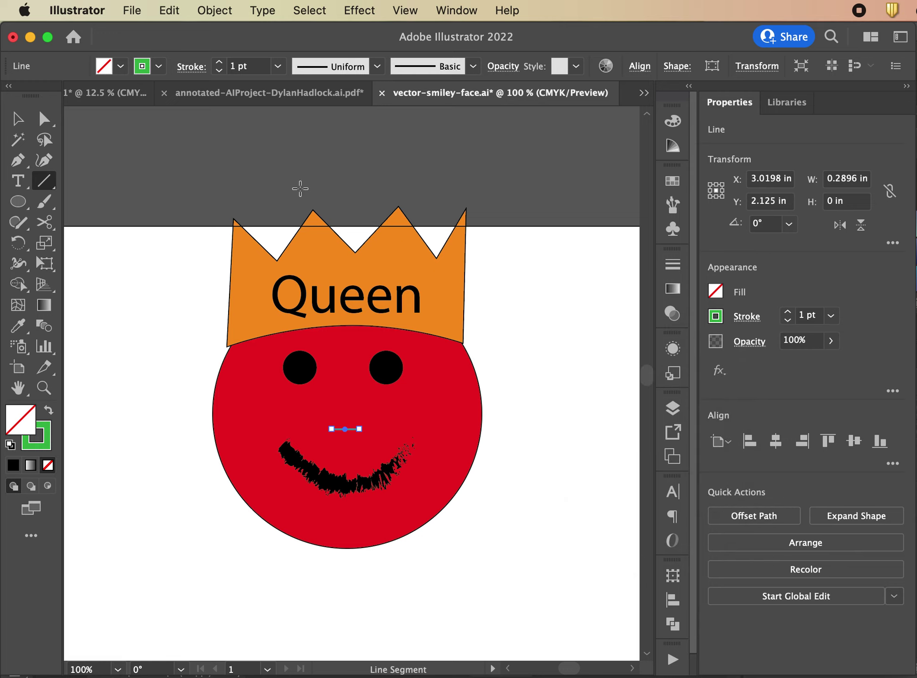
# Set the green nose line's stroke weight to 8 pt
pyautogui.click(18, 119)
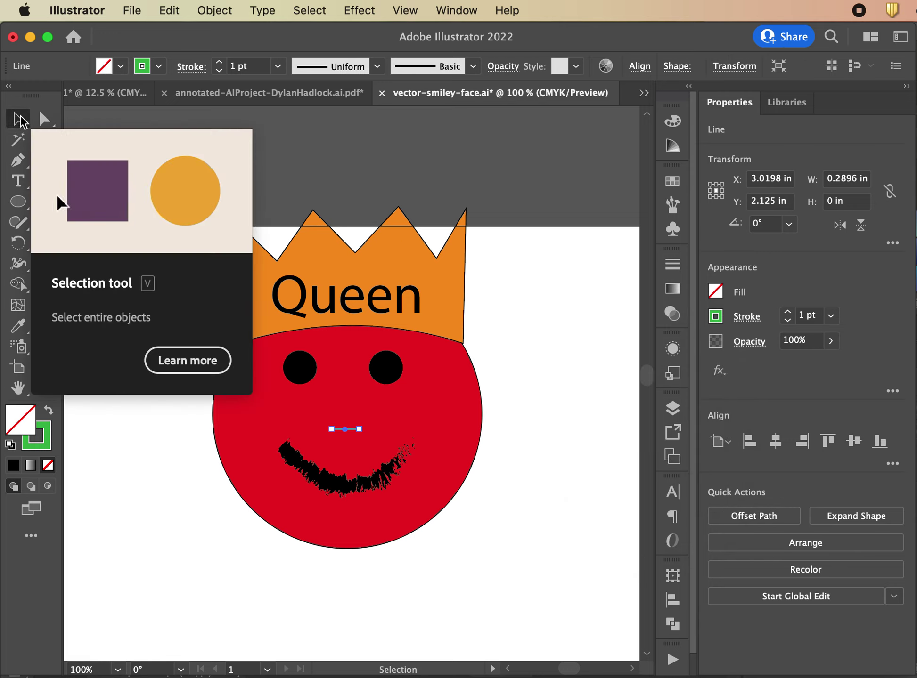
pyautogui.click(296, 173)
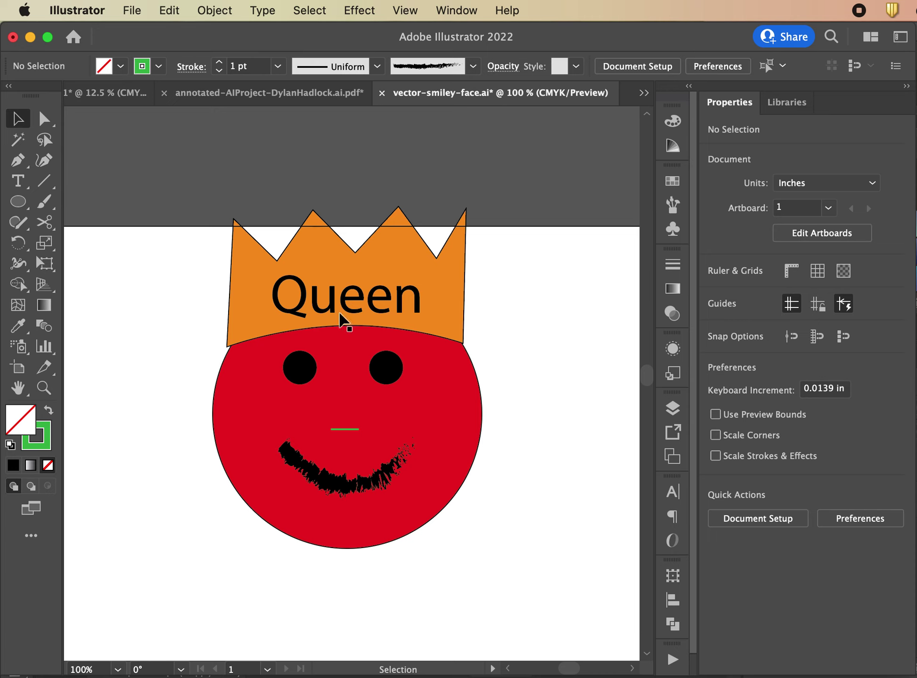
pyautogui.click(352, 430)
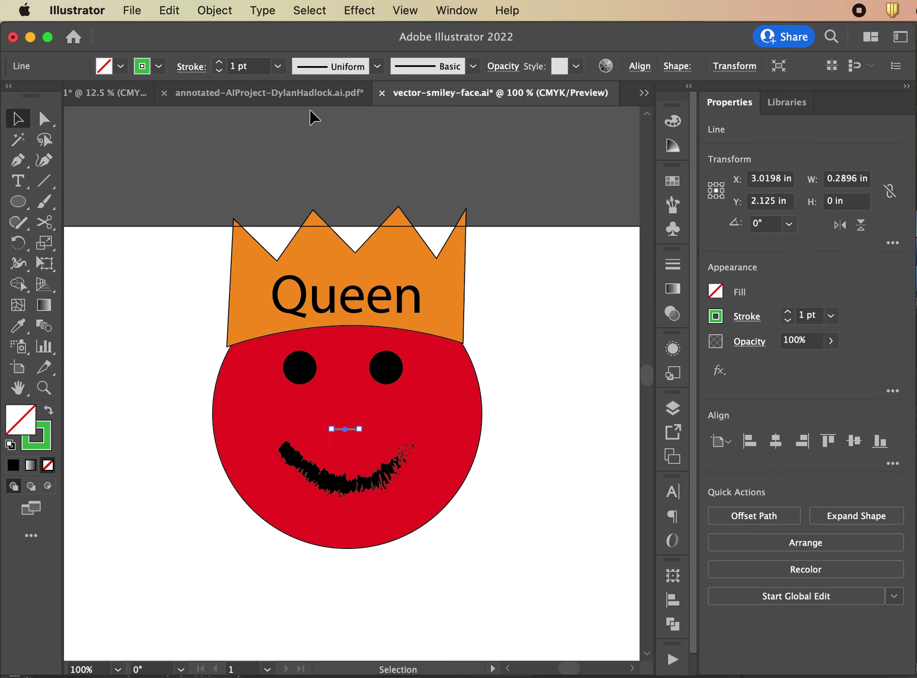
pyautogui.click(220, 62)
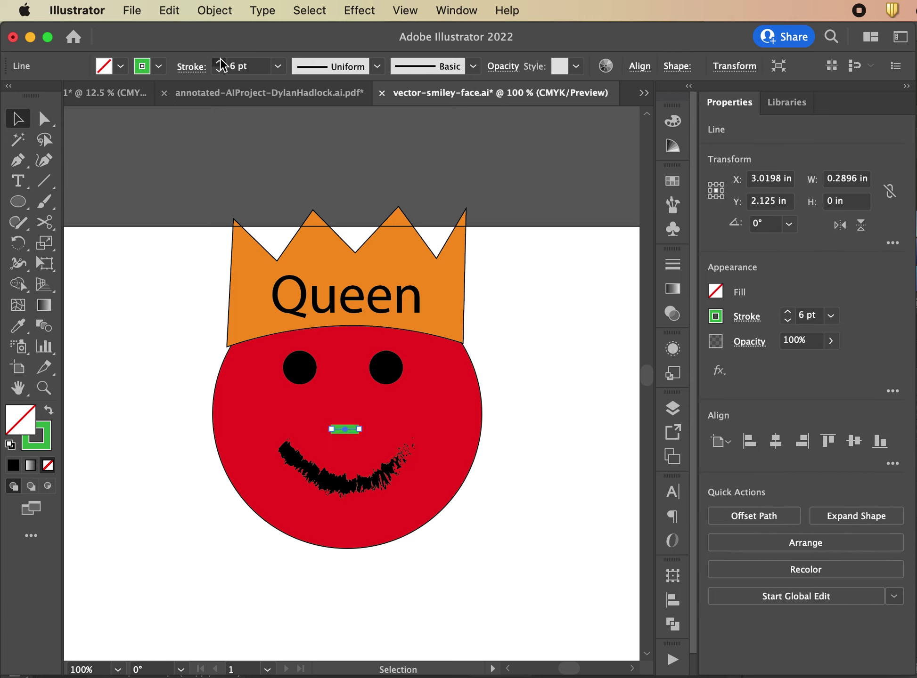
pyautogui.click(209, 155)
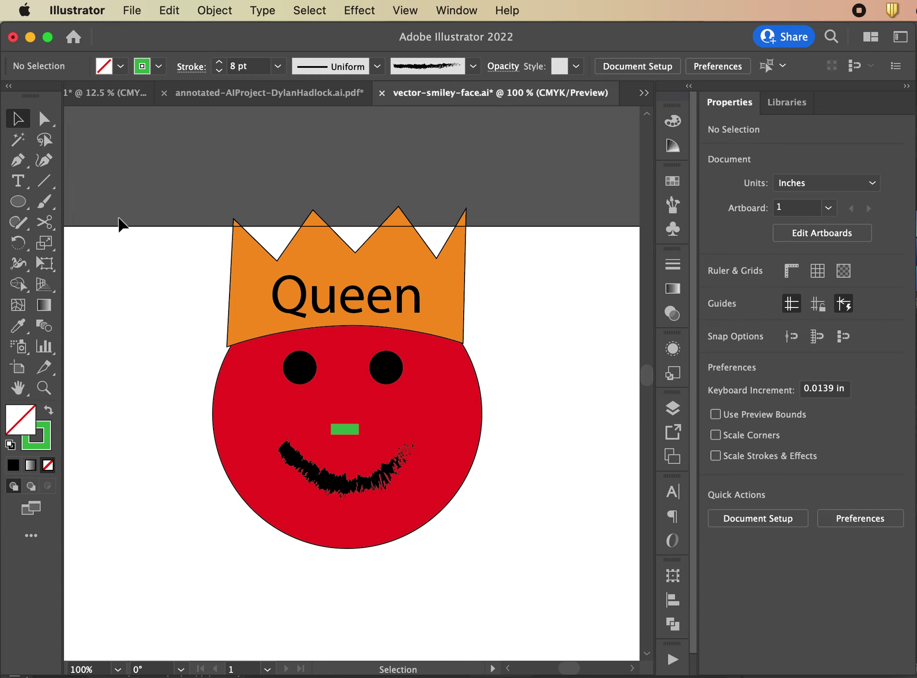
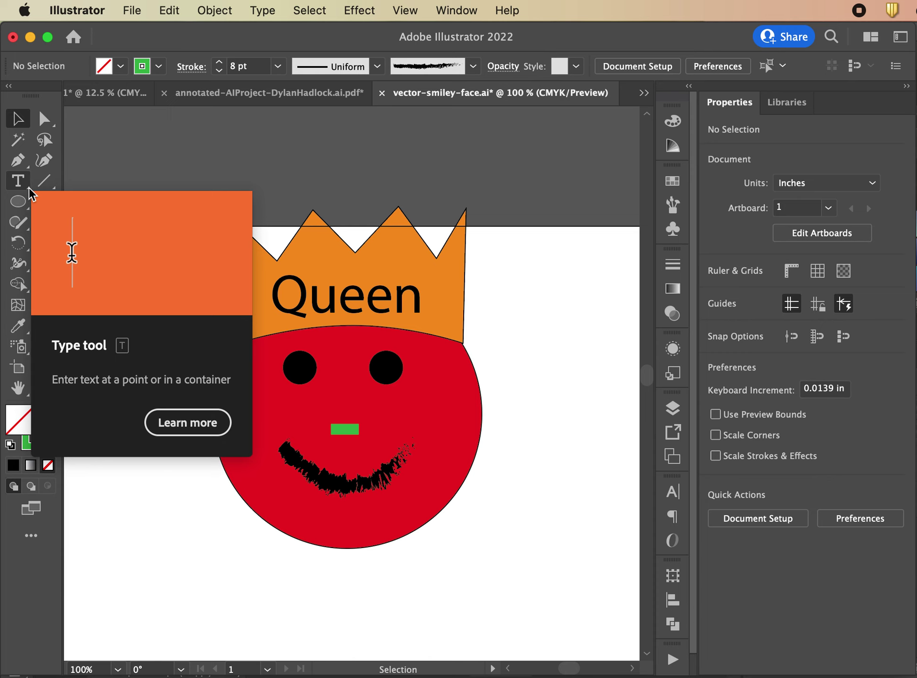
# Try the Touch Type tool, then draw a 0.4344 in green-outlined square above the crown's middle peak
pyautogui.click(29, 187)
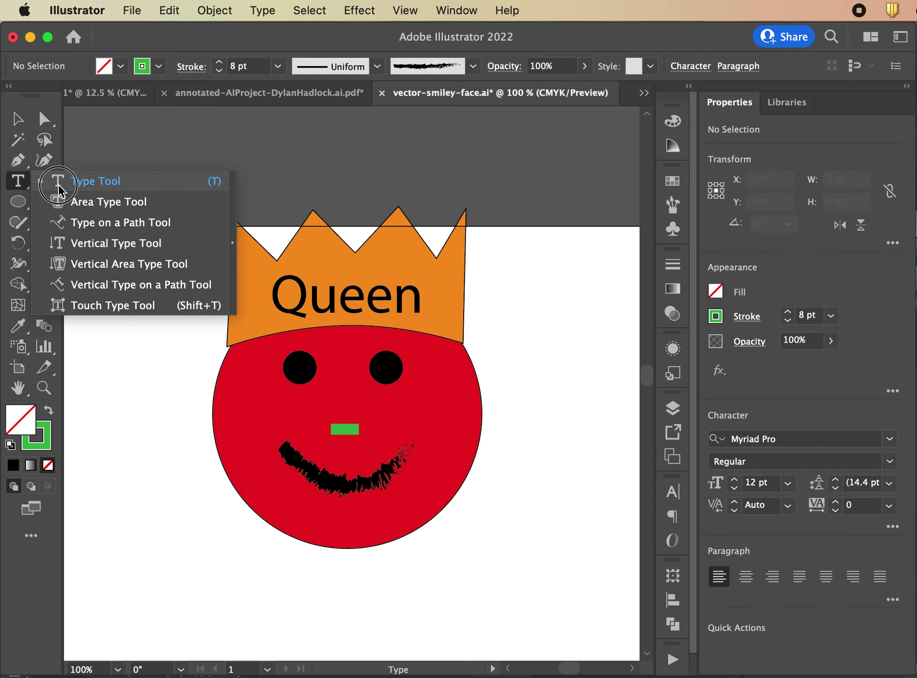
pyautogui.click(71, 304)
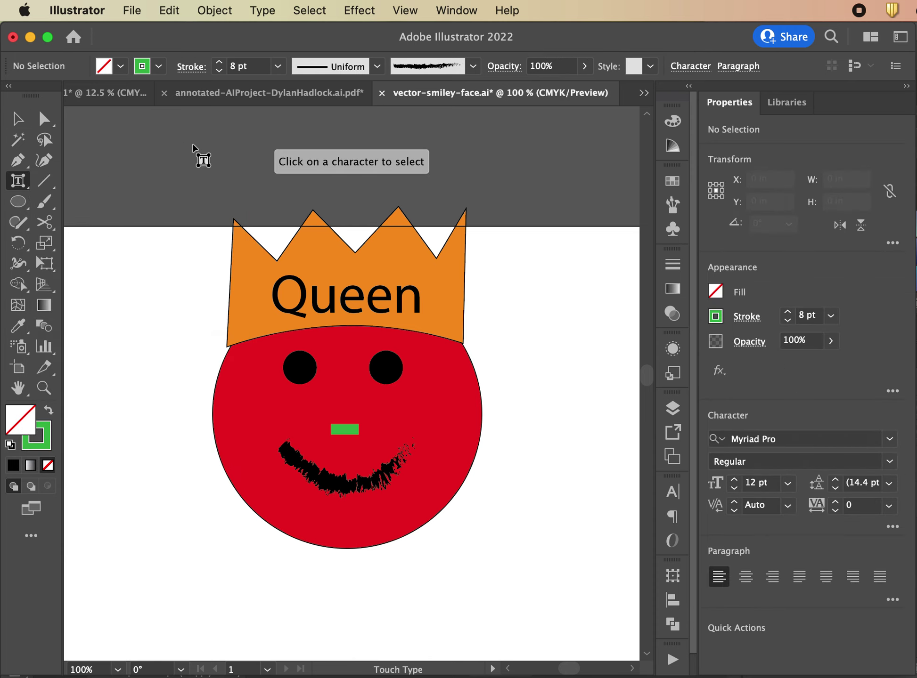
pyautogui.click(18, 118)
pyautogui.moveTo(18, 202); pyautogui.dragTo(84, 202)
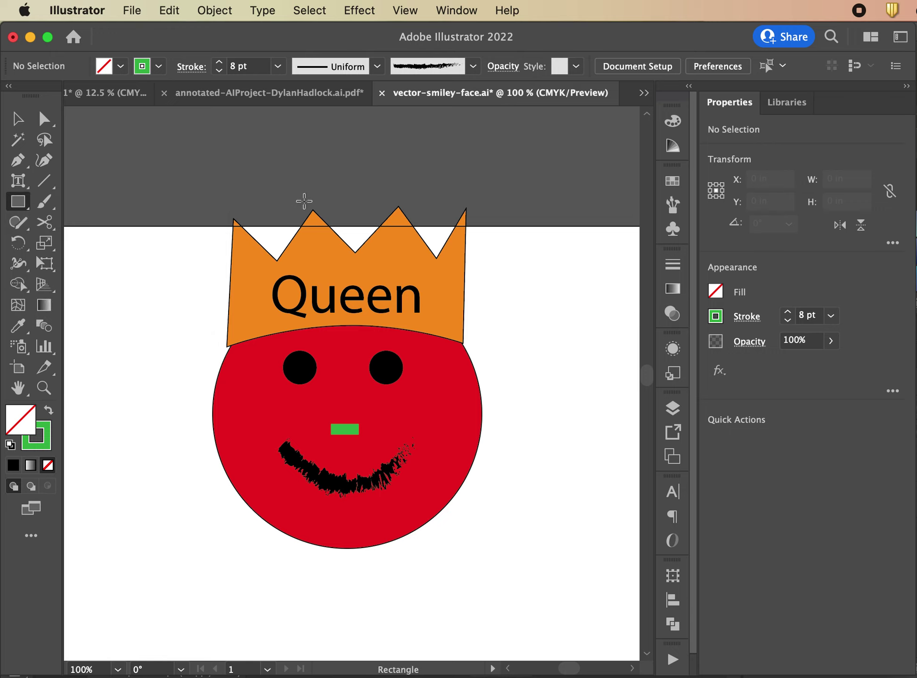
pyautogui.moveTo(311, 237)
pyautogui.mouseDown()
pyautogui.moveTo(333, 250)
pyautogui.moveTo(355, 231)
pyautogui.moveTo(359, 298)
pyautogui.moveTo(473, 175)
pyautogui.moveTo(370, 302)
pyautogui.moveTo(439, 203)
pyautogui.moveTo(311, 211)
pyautogui.moveTo(410, 154)
pyautogui.moveTo(348, 230)
pyautogui.moveTo(365, 170)
pyautogui.moveTo(400, 327)
pyautogui.moveTo(351, 264)
pyautogui.moveTo(357, 285)
pyautogui.moveTo(491, 235)
pyautogui.moveTo(245, 322)
pyautogui.moveTo(516, 225)
pyautogui.moveTo(355, 329)
pyautogui.moveTo(336, 351)
pyautogui.moveTo(354, 343)
pyautogui.mouseUp()
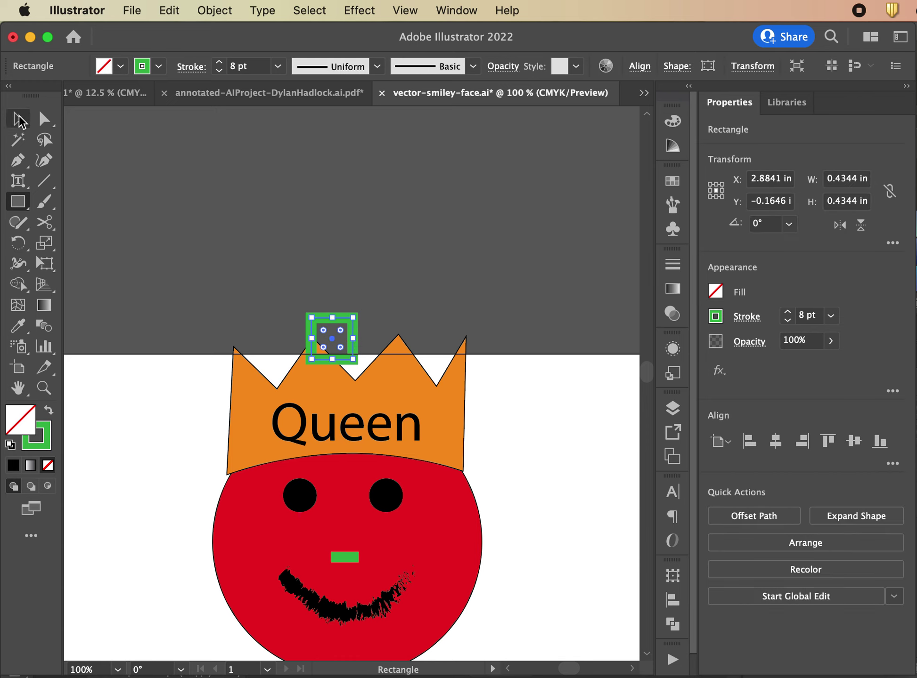
# With the Selection tool, pick out the new green square from among the crown shapes
pyautogui.press('v')
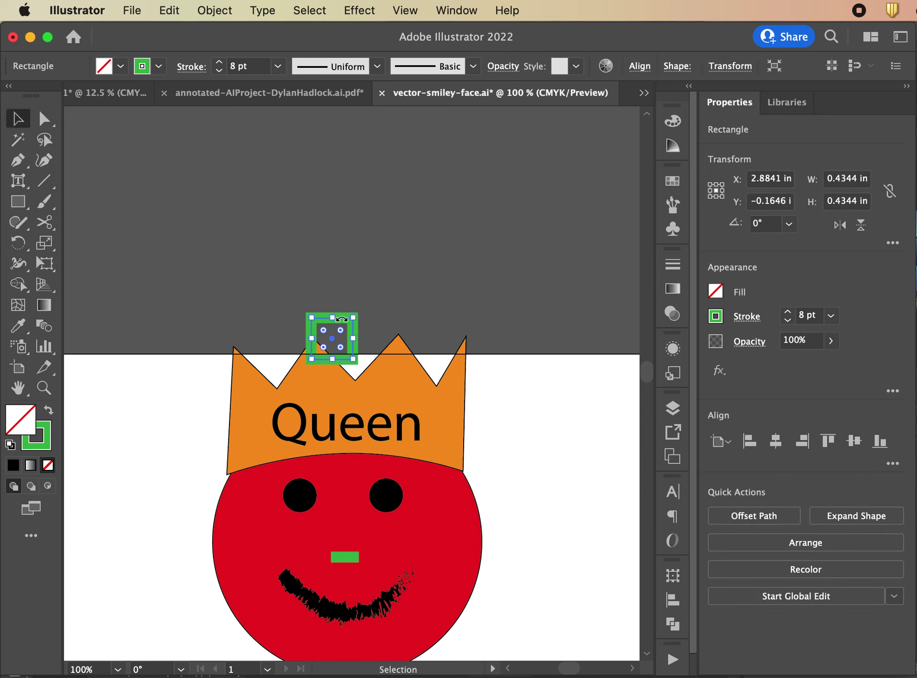
pyautogui.click(397, 277)
pyautogui.click(285, 376)
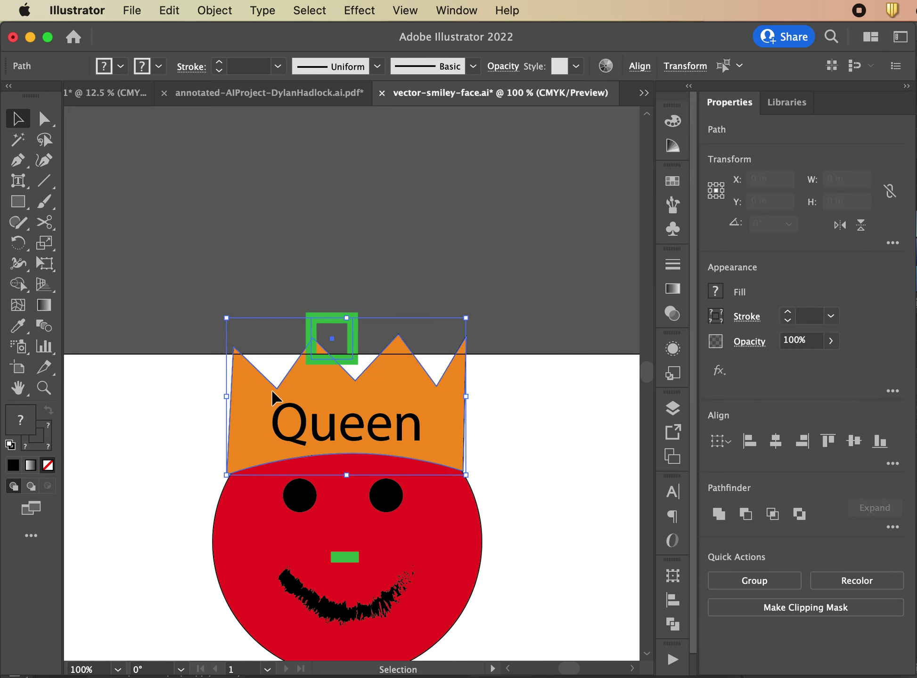
pyautogui.click(360, 292)
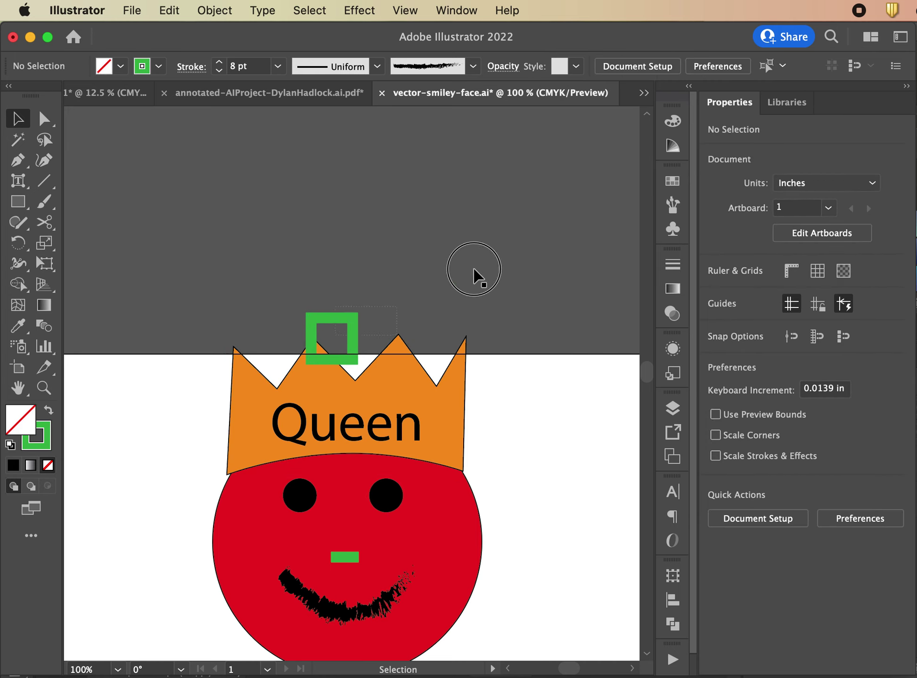
pyautogui.click(456, 268)
pyautogui.click(394, 266)
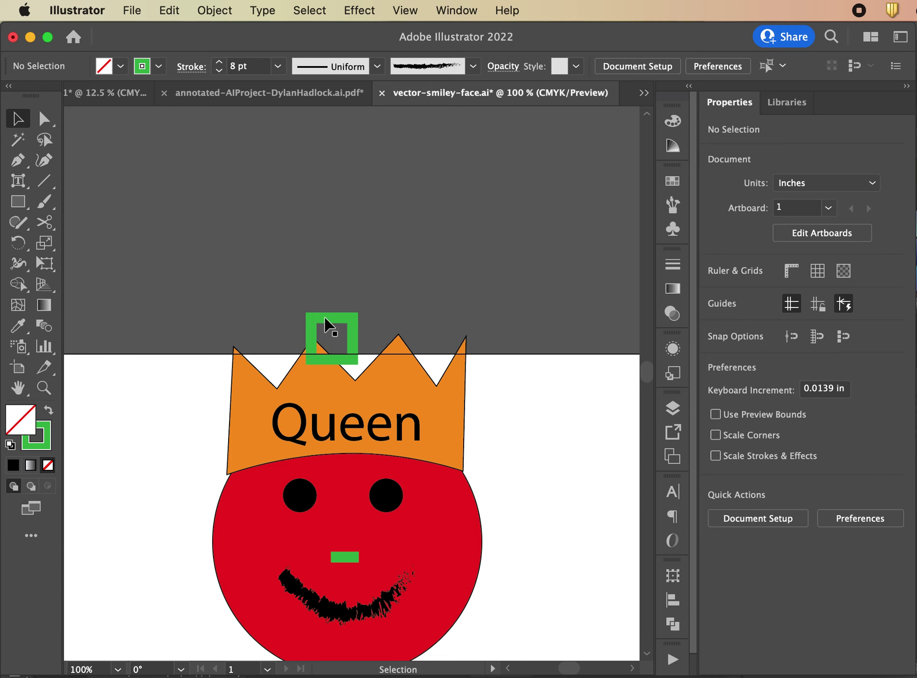
pyautogui.click(325, 321)
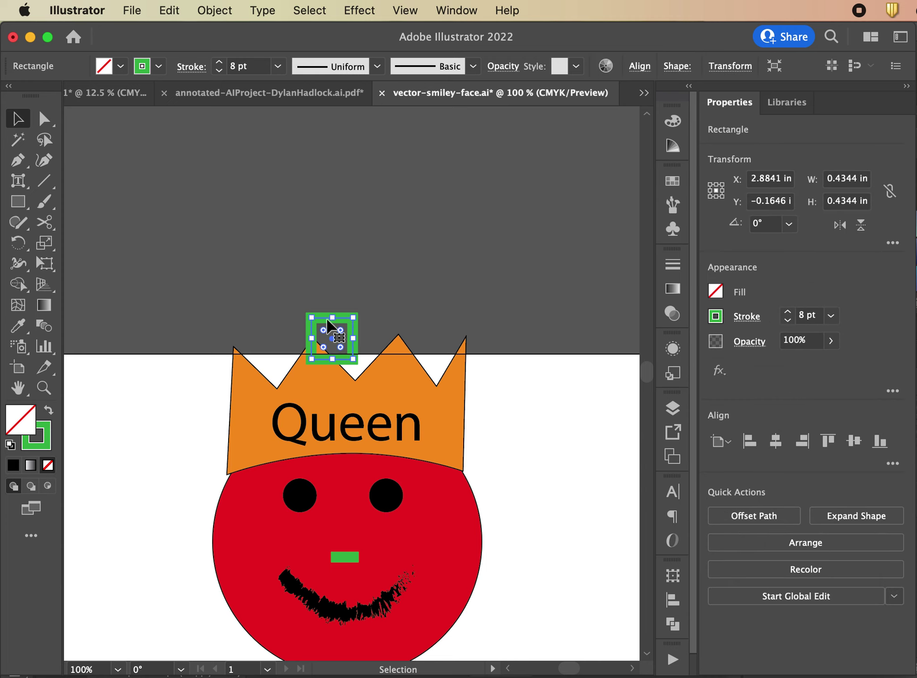
pyautogui.click(327, 260)
# Move the green square up off the page and then back toward the crown
pyautogui.moveTo(332, 343); pyautogui.dragTo(483, 232)
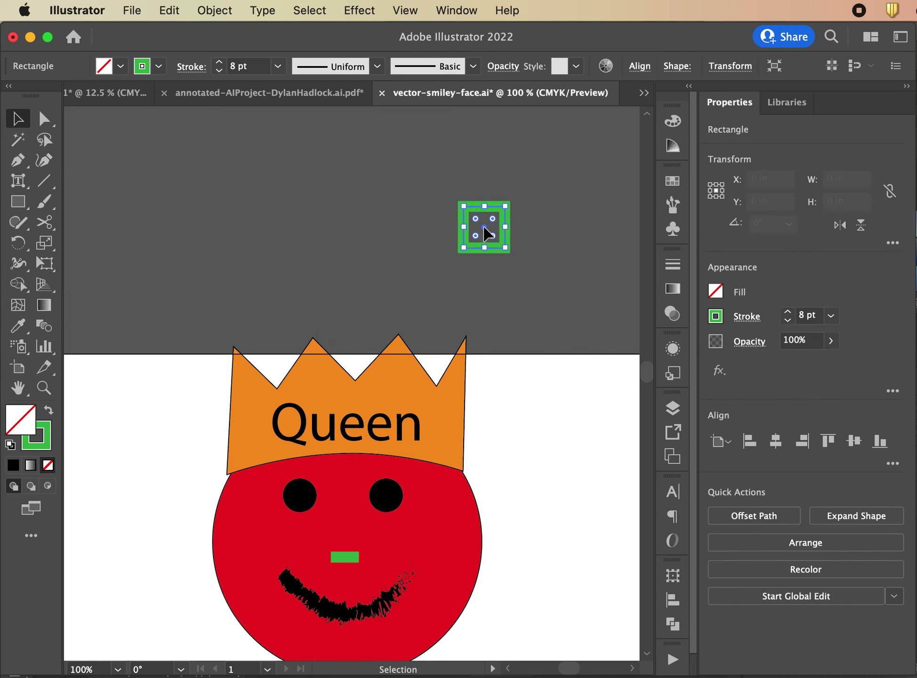
pyautogui.click(313, 260)
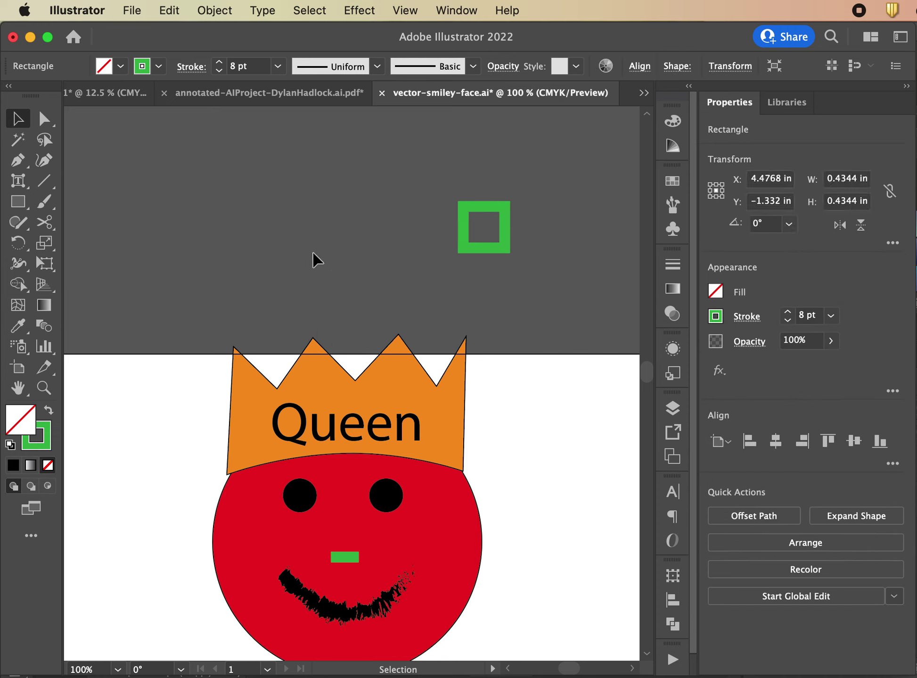
pyautogui.click(491, 242)
pyautogui.click(363, 215)
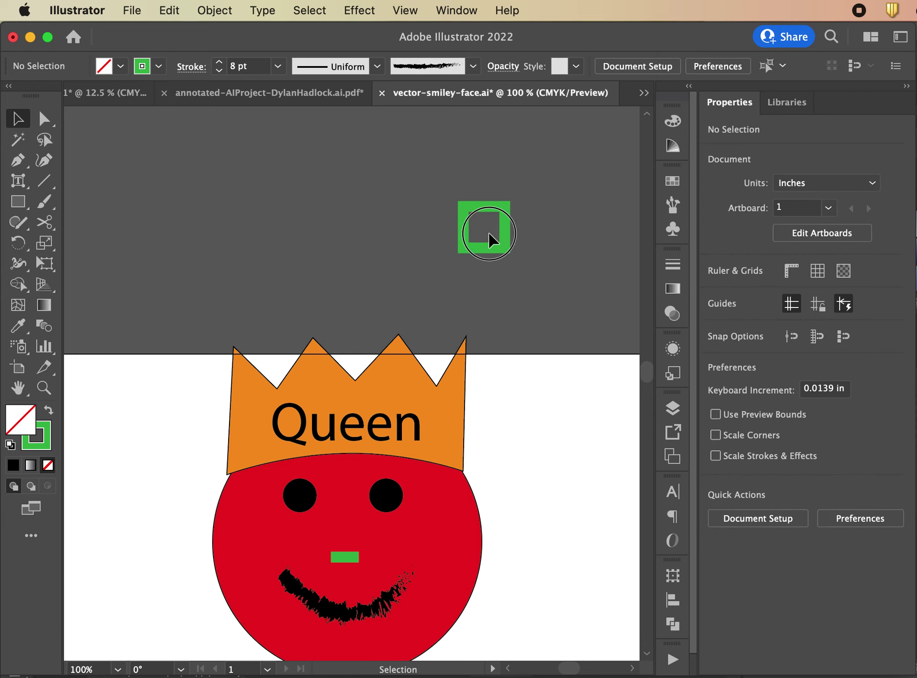
pyautogui.click(488, 240)
pyautogui.click(383, 292)
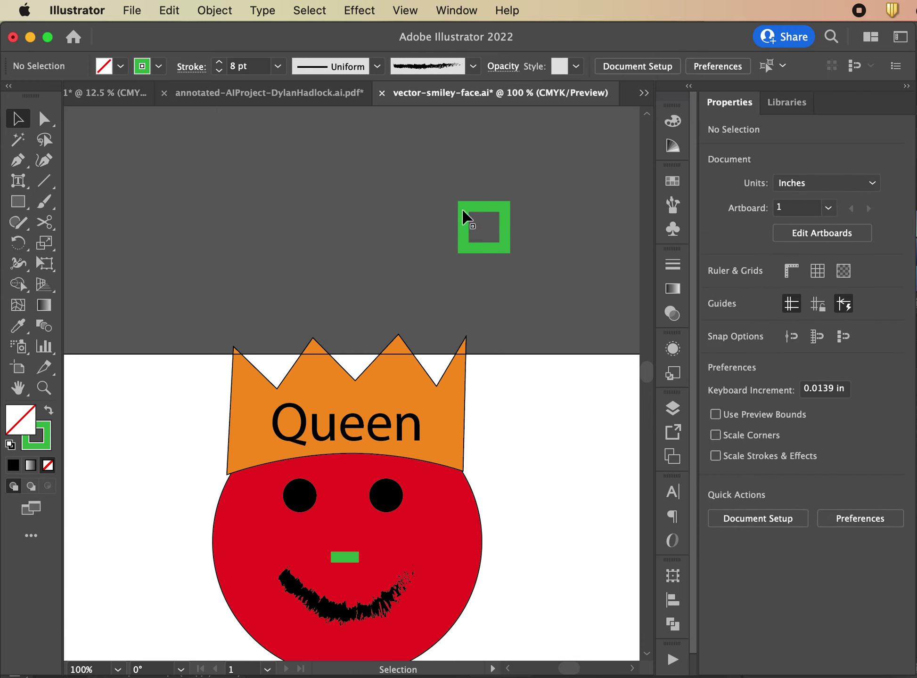
pyautogui.moveTo(464, 220); pyautogui.dragTo(326, 234)
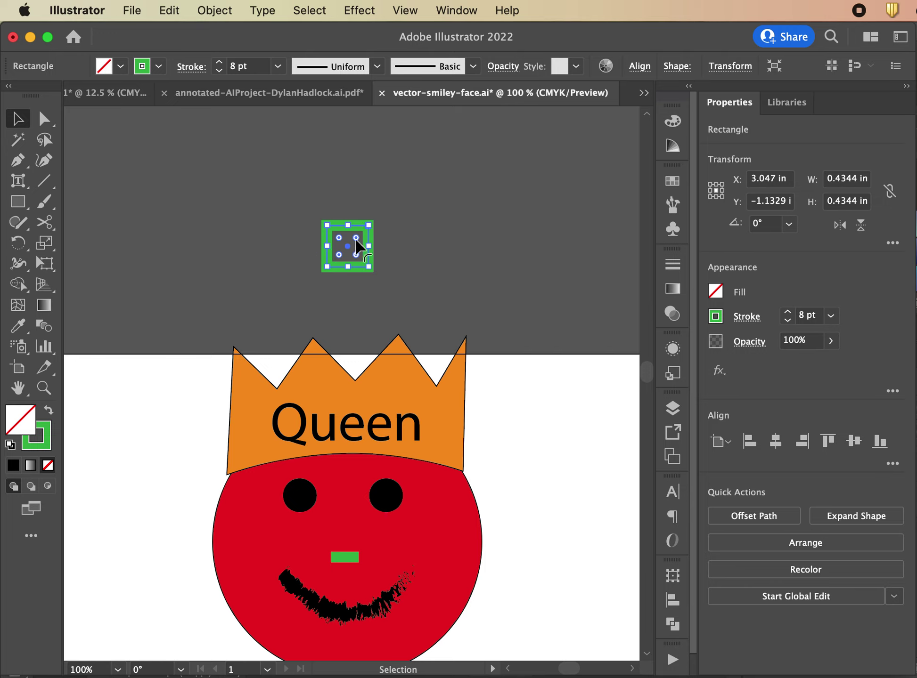
# Swap fill and stroke so the square is solid green, and place it below the crown's second peak
pyautogui.click(49, 413)
pyautogui.click(293, 256)
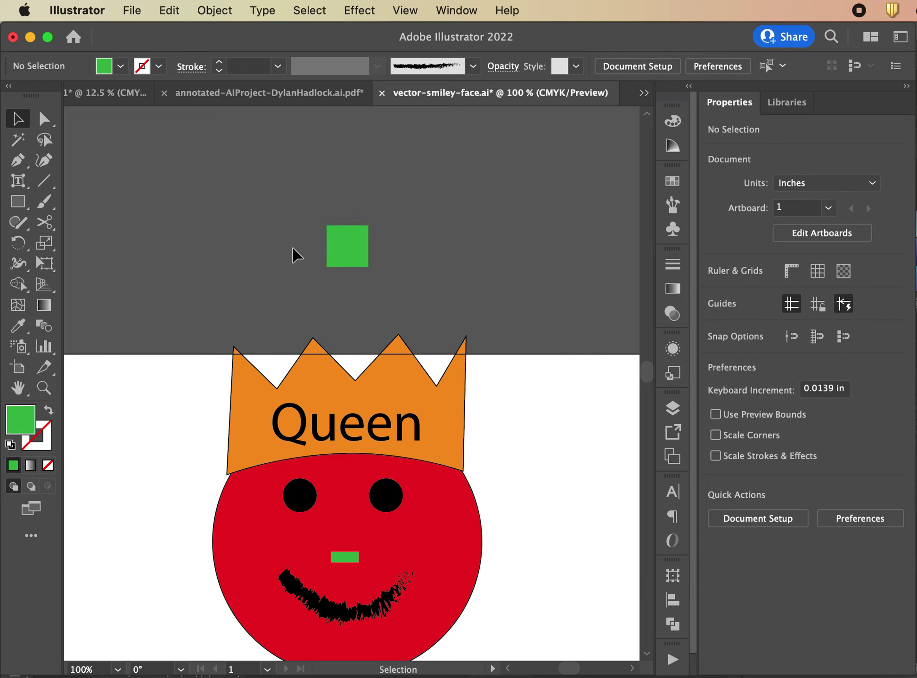
pyautogui.moveTo(358, 260); pyautogui.dragTo(315, 374)
pyautogui.click(299, 321)
# Draw a small magenta circle near the crown's right peak
pyautogui.click(359, 232)
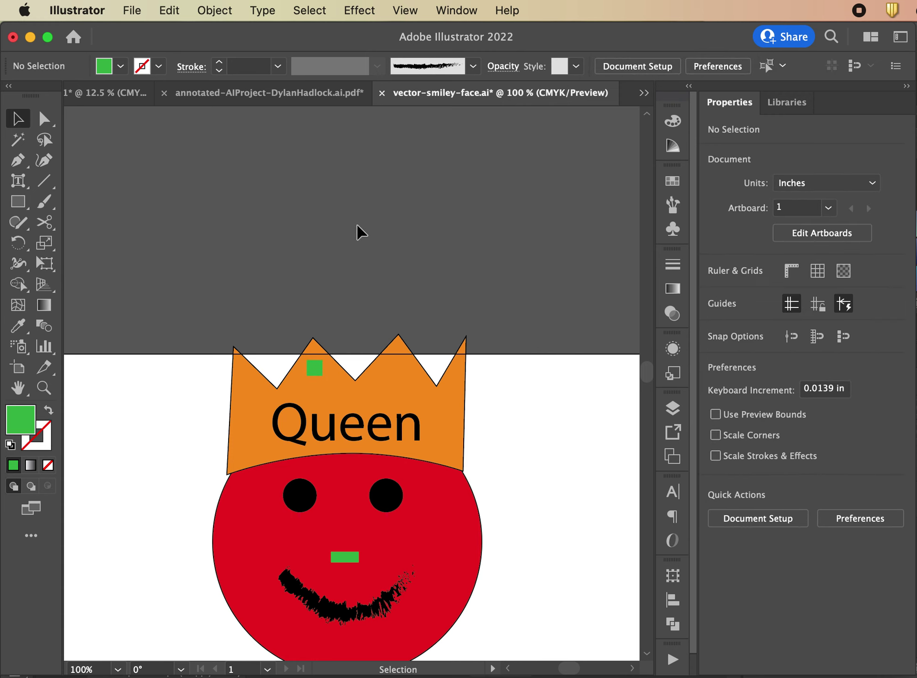
pyautogui.moveTo(18, 201); pyautogui.dragTo(56, 242)
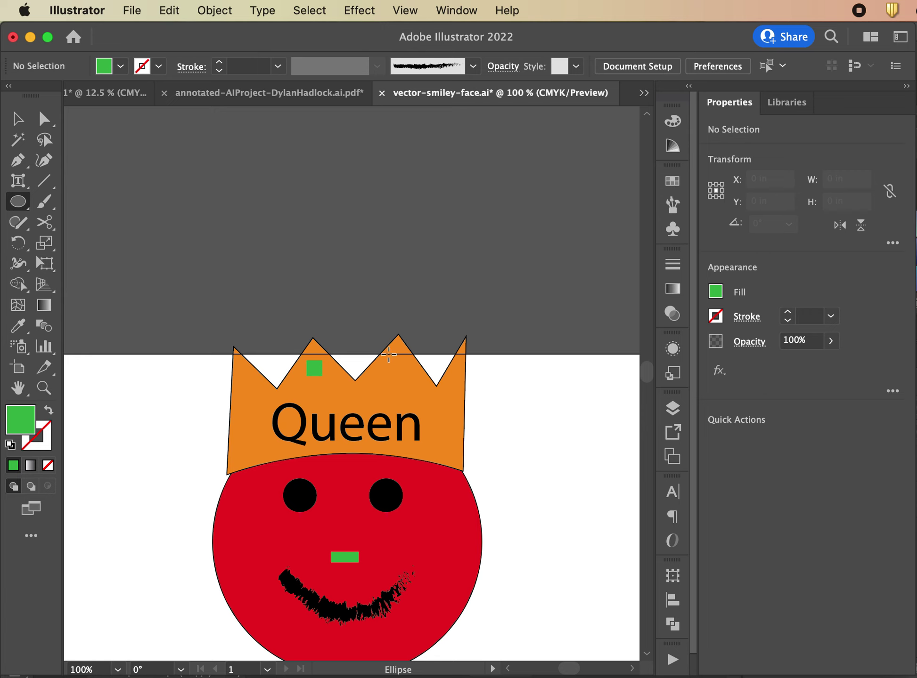
pyautogui.moveTo(391, 365); pyautogui.dragTo(410, 377)
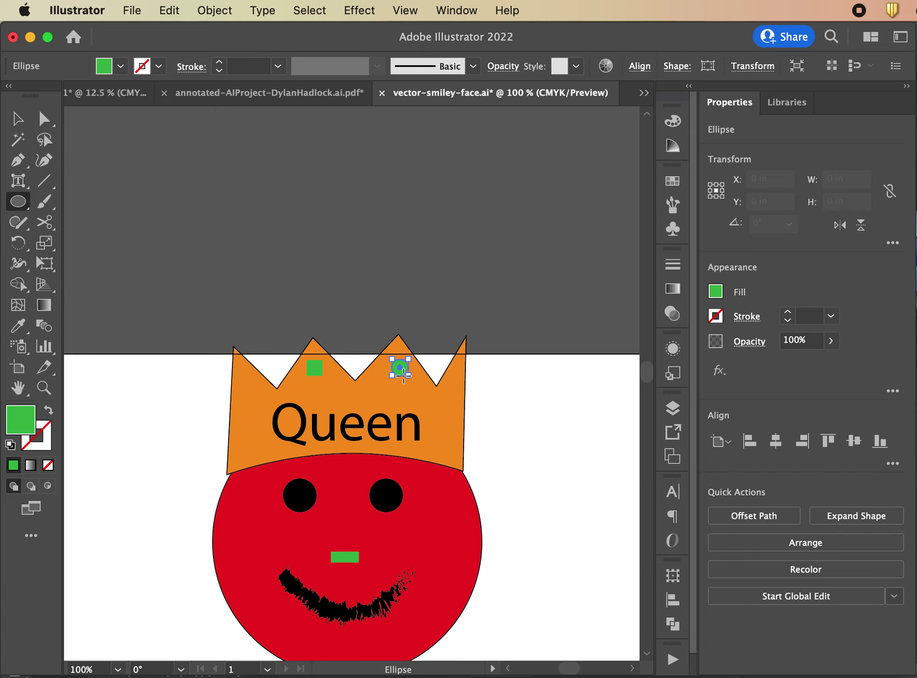
pyautogui.click(121, 67)
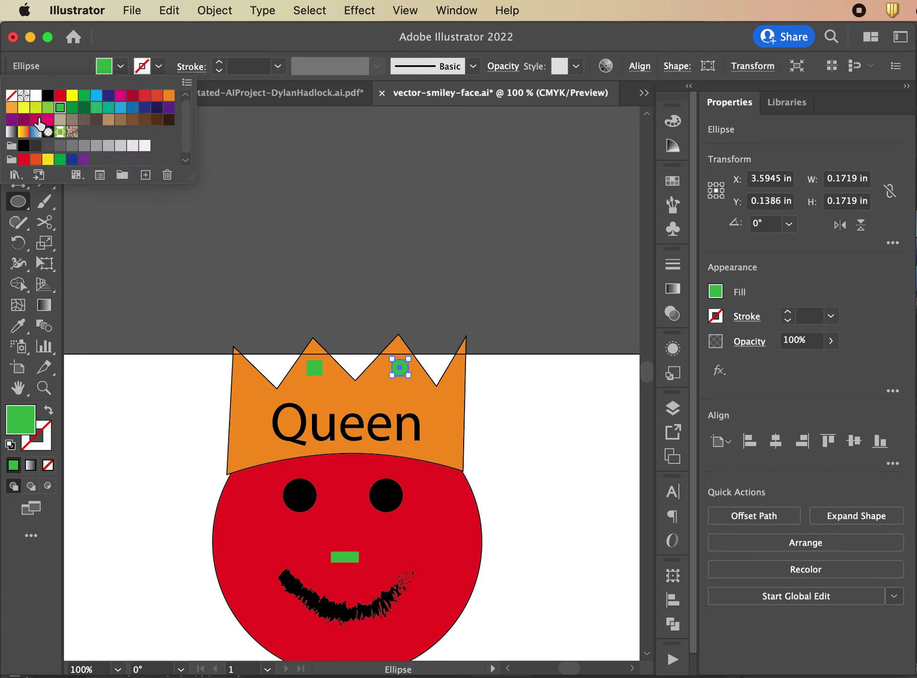
pyautogui.click(39, 125)
pyautogui.click(18, 119)
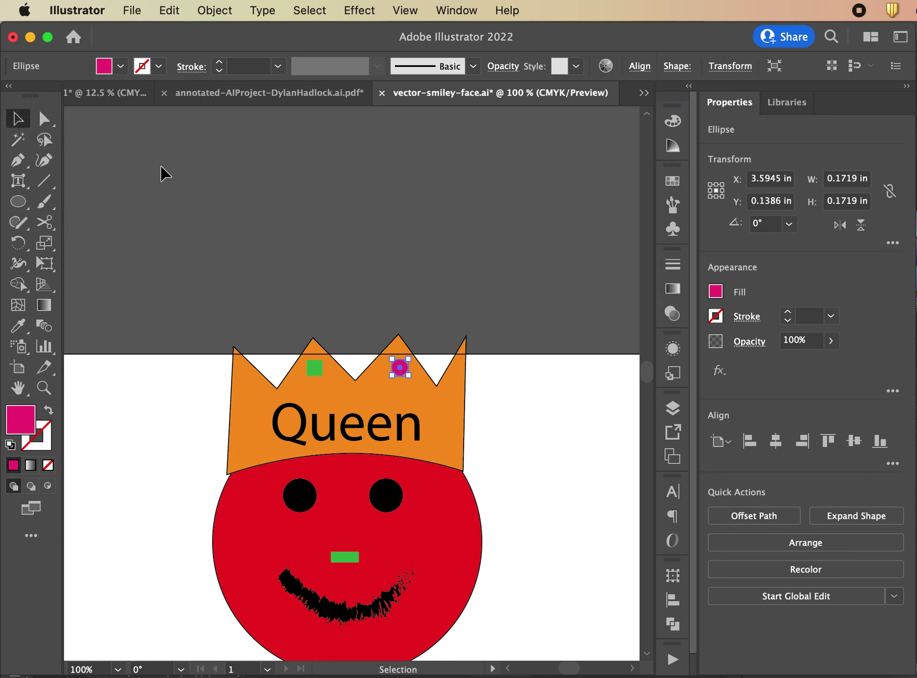
pyautogui.click(163, 175)
# Draw a small star on the crown's left peak and make it yellow
pyautogui.click(18, 202)
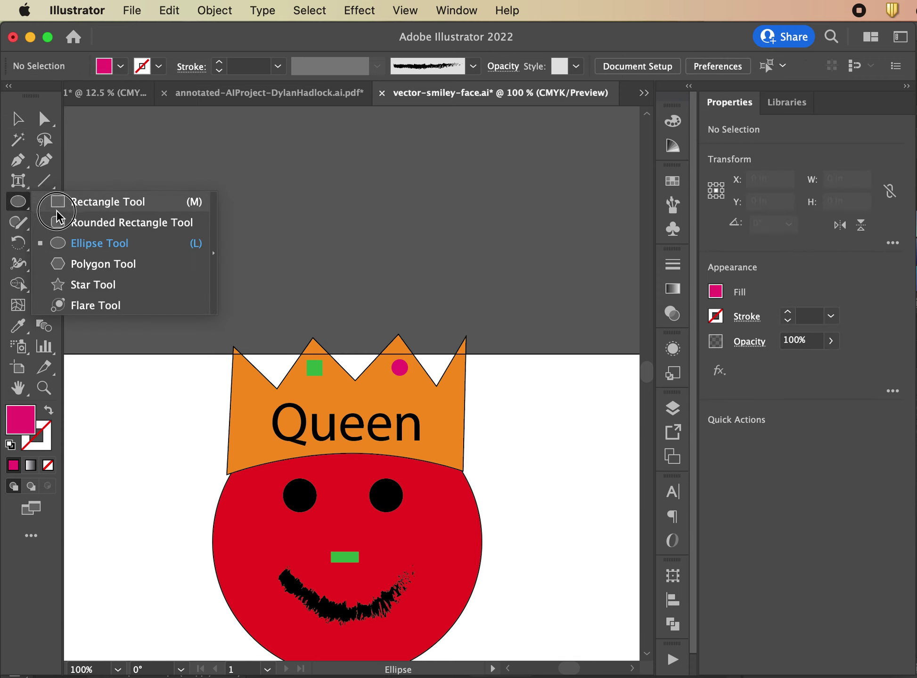
pyautogui.click(75, 285)
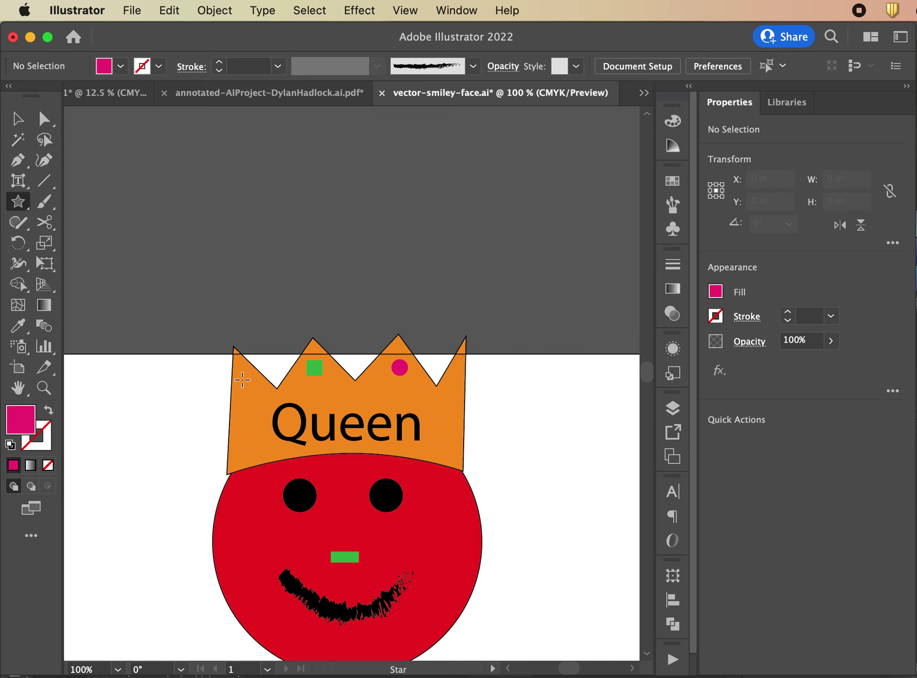
pyautogui.moveTo(242, 380); pyautogui.dragTo(244, 387)
pyautogui.click(19, 120)
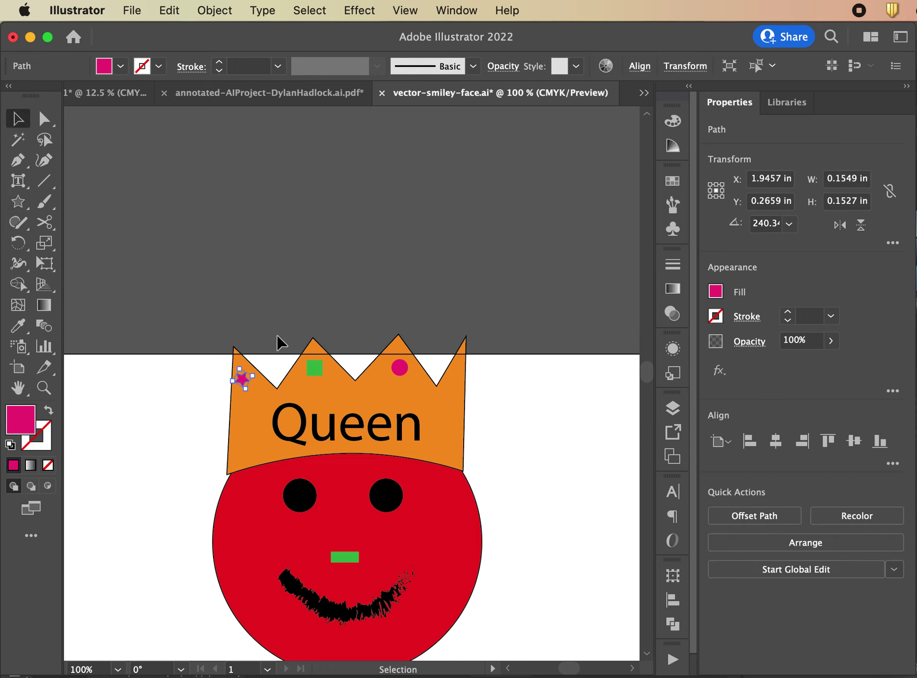
pyautogui.click(278, 337)
pyautogui.click(244, 380)
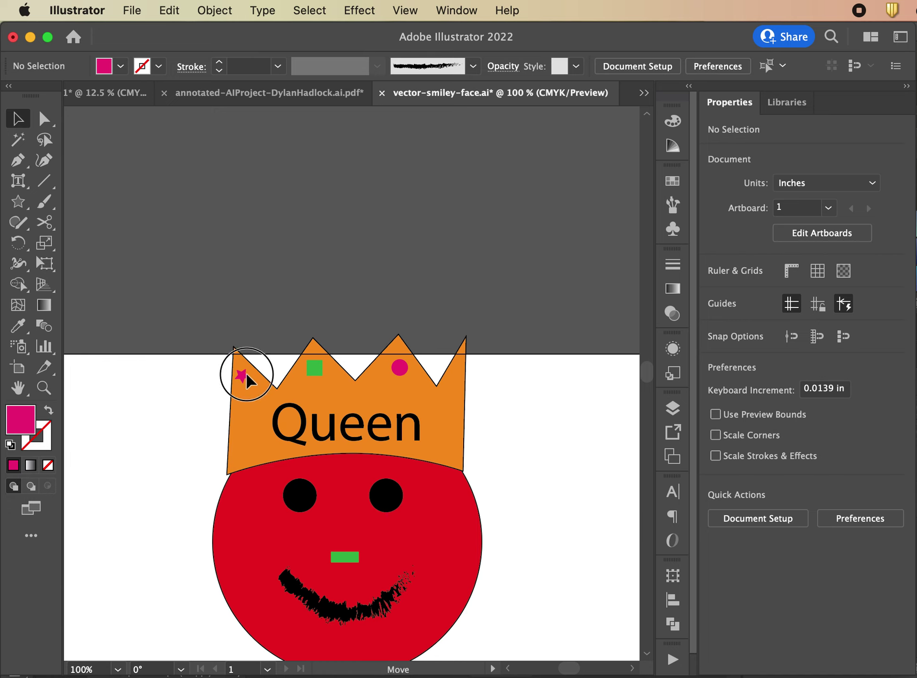
pyautogui.click(327, 262)
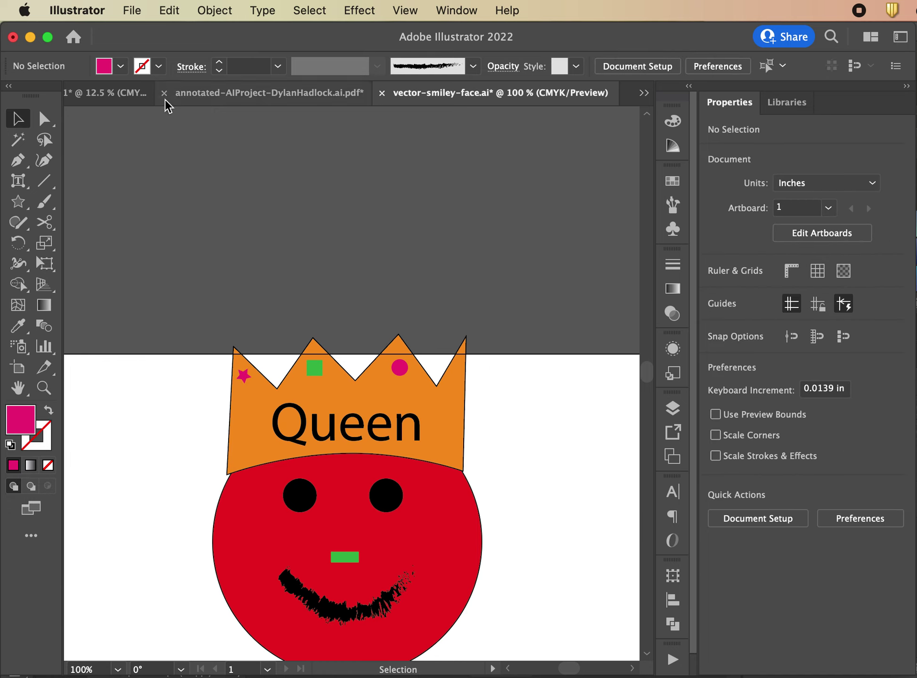
pyautogui.click(248, 380)
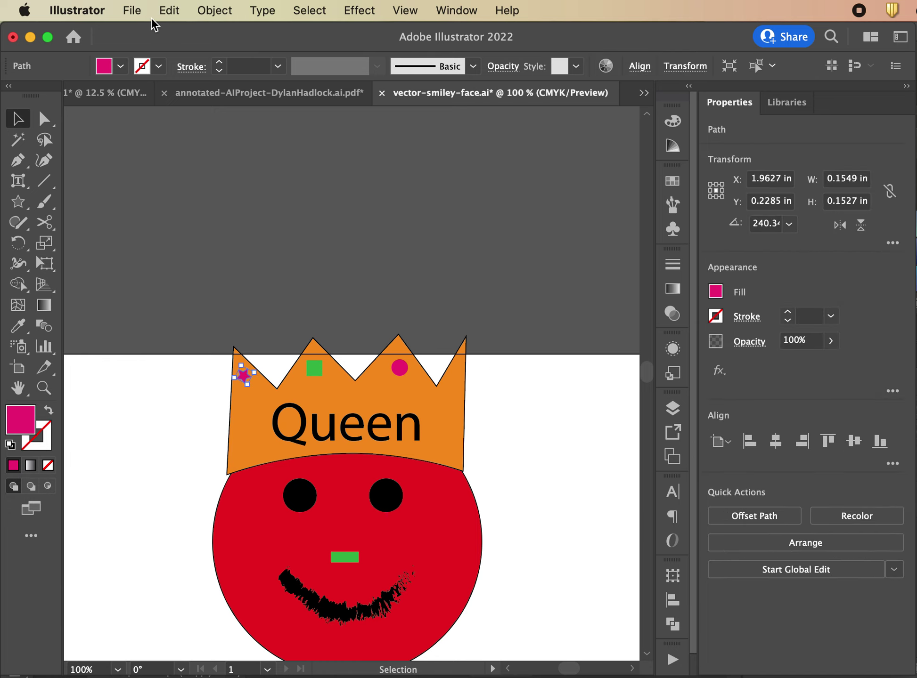
pyautogui.click(120, 66)
pyautogui.click(47, 160)
pyautogui.click(383, 262)
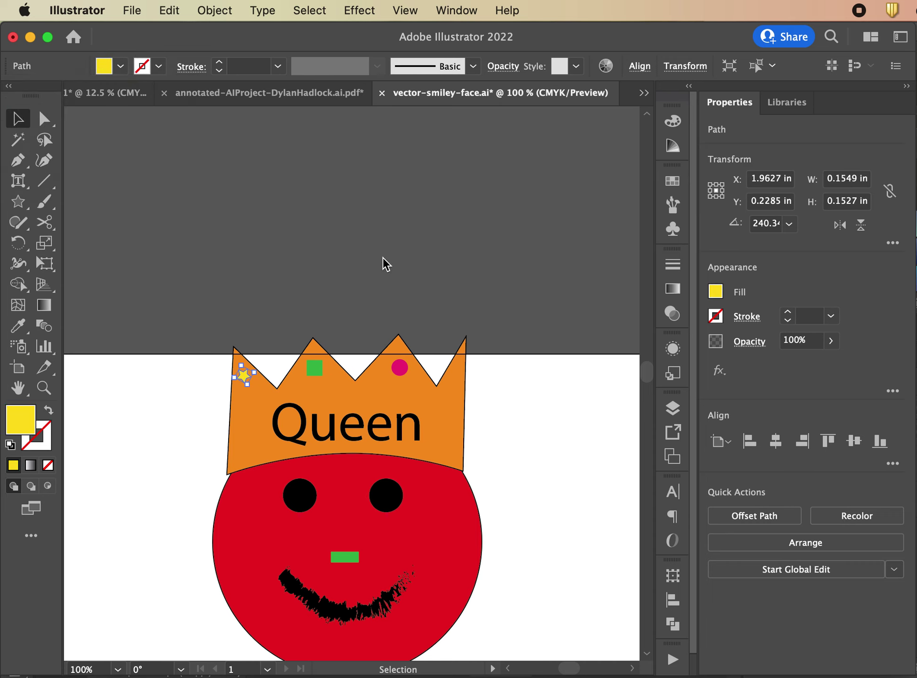
pyautogui.click(291, 242)
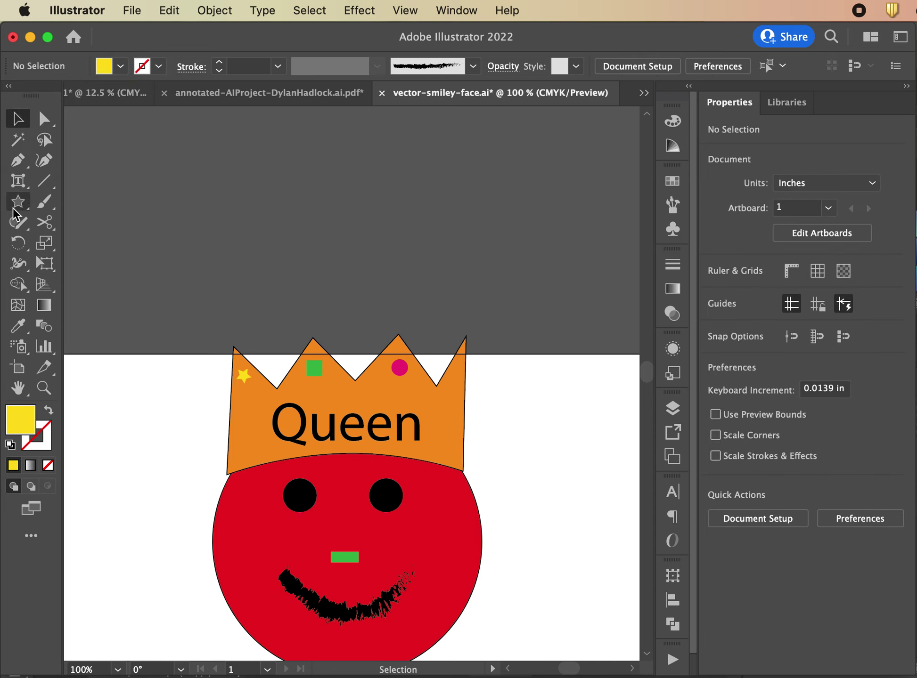
# Draw a small yellow polygon on the crown's right tip and nudge it into place
pyautogui.moveTo(18, 202); pyautogui.dragTo(78, 264)
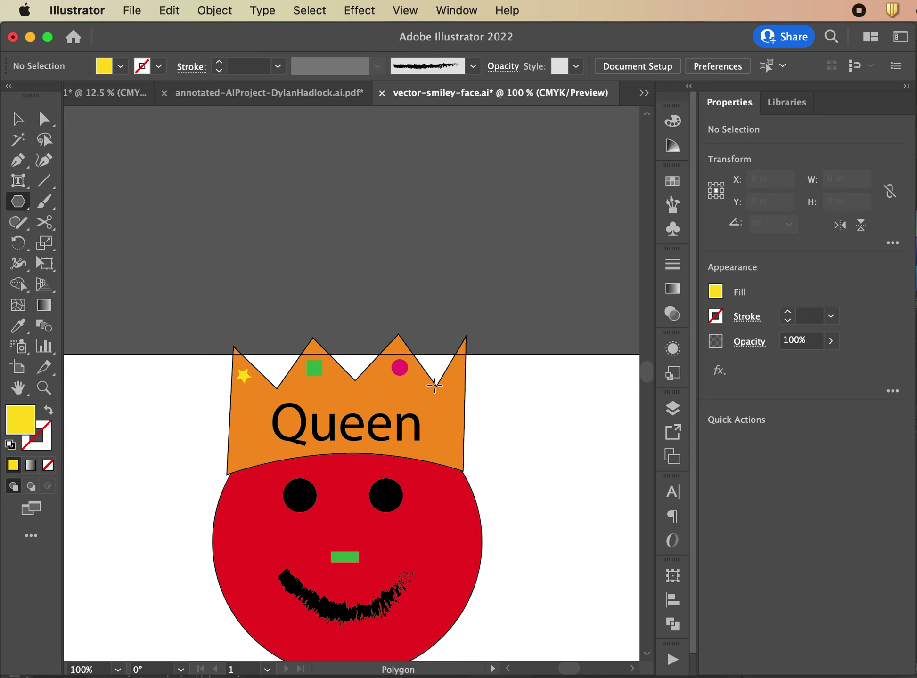
pyautogui.moveTo(454, 378); pyautogui.dragTo(457, 375)
pyautogui.click(18, 118)
pyautogui.click(437, 377)
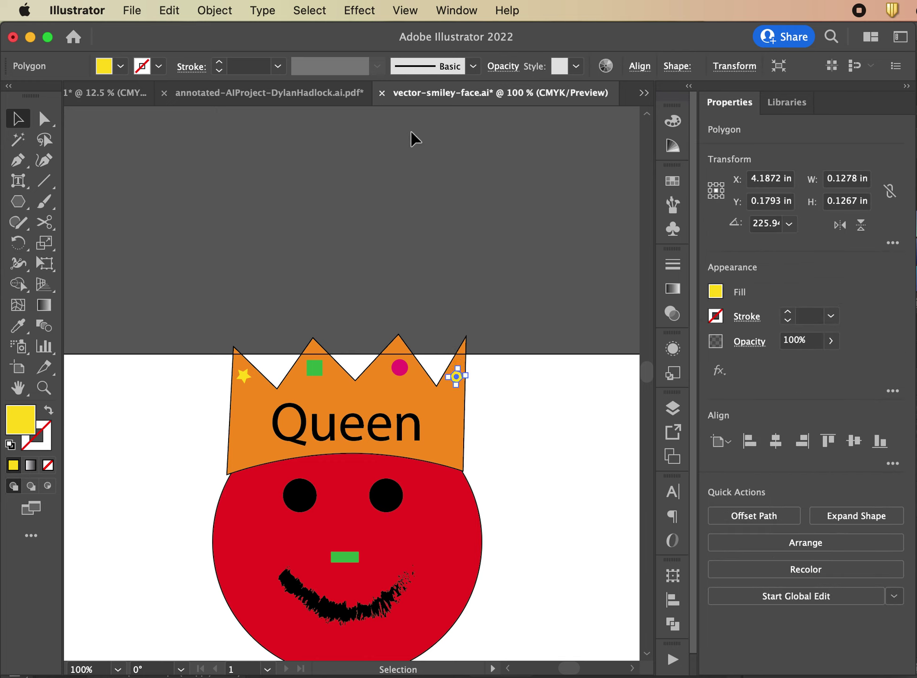
pyautogui.press('Down')
pyautogui.press('Down')
pyautogui.press('Down')
pyautogui.press('Down')
pyautogui.press('Down')
pyautogui.press('Down')
pyautogui.press('Down')
pyautogui.press('Up')
pyautogui.press('Up')
pyautogui.press('Up')
pyautogui.press('Up')
pyautogui.press('Up')
pyautogui.press('Up')
pyautogui.press('Up')
pyautogui.press('Up')
pyautogui.press('Up')
pyautogui.press('Up')
pyautogui.press('Up')
pyautogui.press('Up')
pyautogui.click(411, 139)
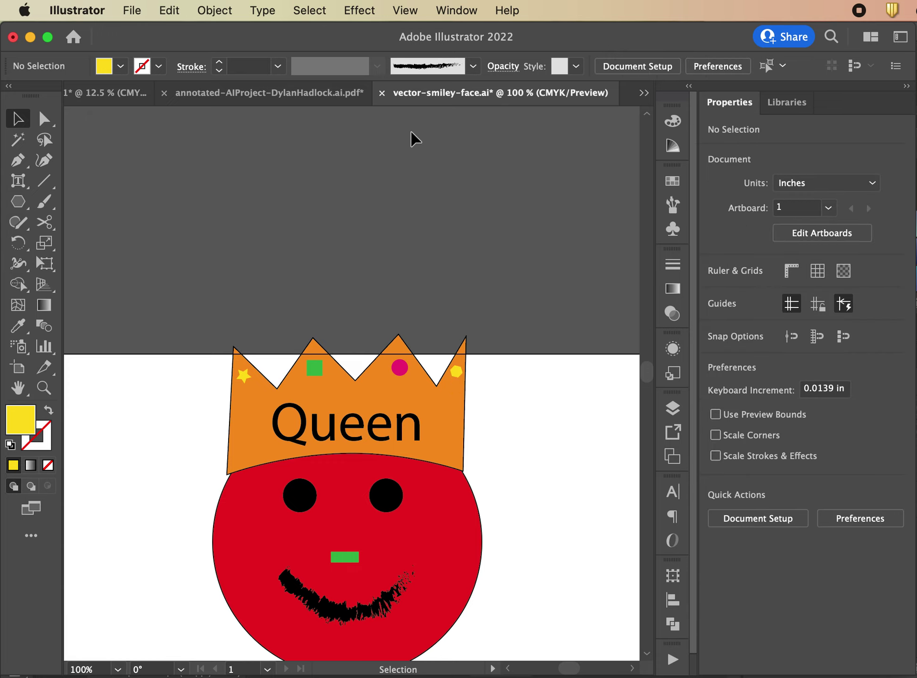
pyautogui.scroll(-3, 411, 138)
# Zoom out, select all the artwork and move the crowned smiley down and to the right
pyautogui.press('super+minus')
pyautogui.press('super+minus')
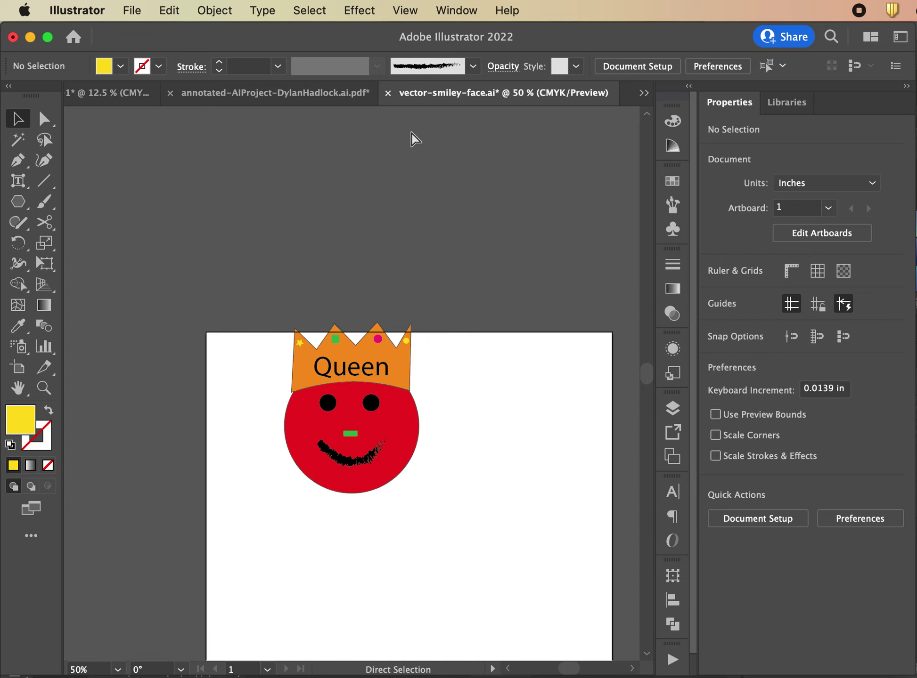
pyautogui.press('super+minus')
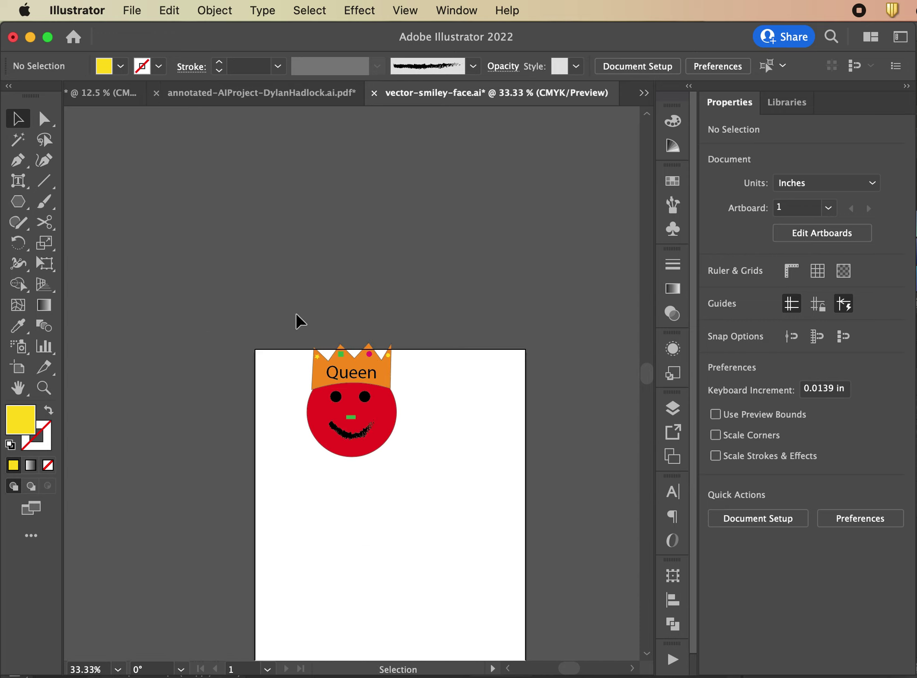
pyautogui.press('super+a')
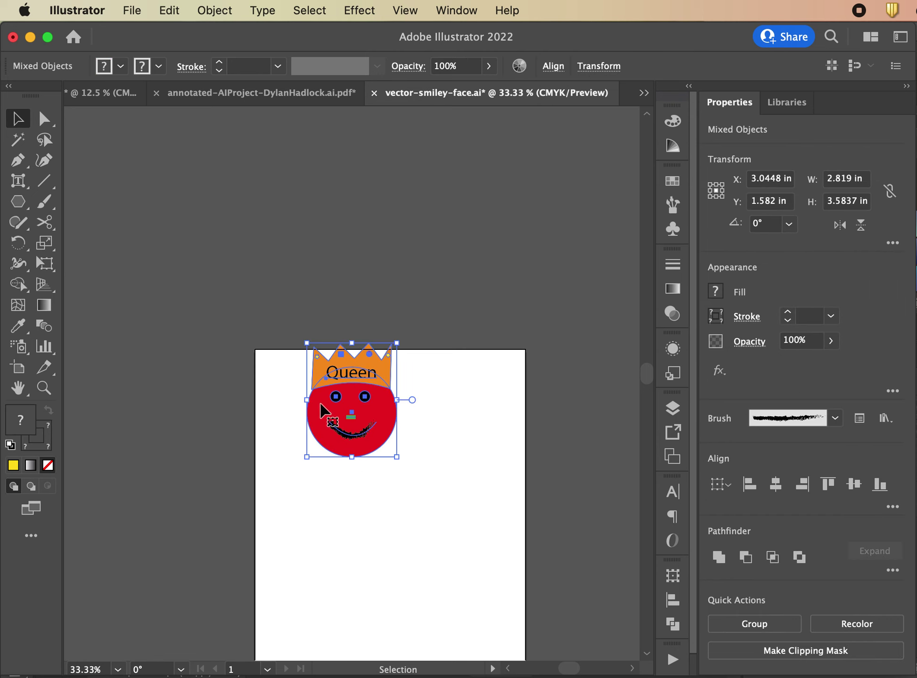
pyautogui.moveTo(320, 409); pyautogui.dragTo(368, 464)
pyautogui.click(343, 320)
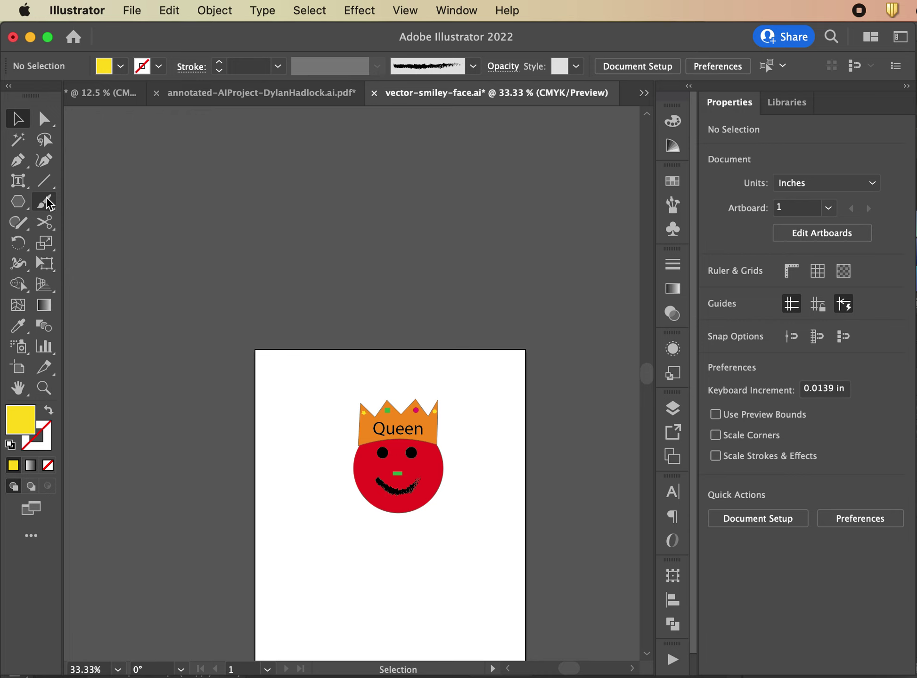
# Paint a trial yellow squiggle above the page with the Paintbrush, then delete it
pyautogui.press('b')
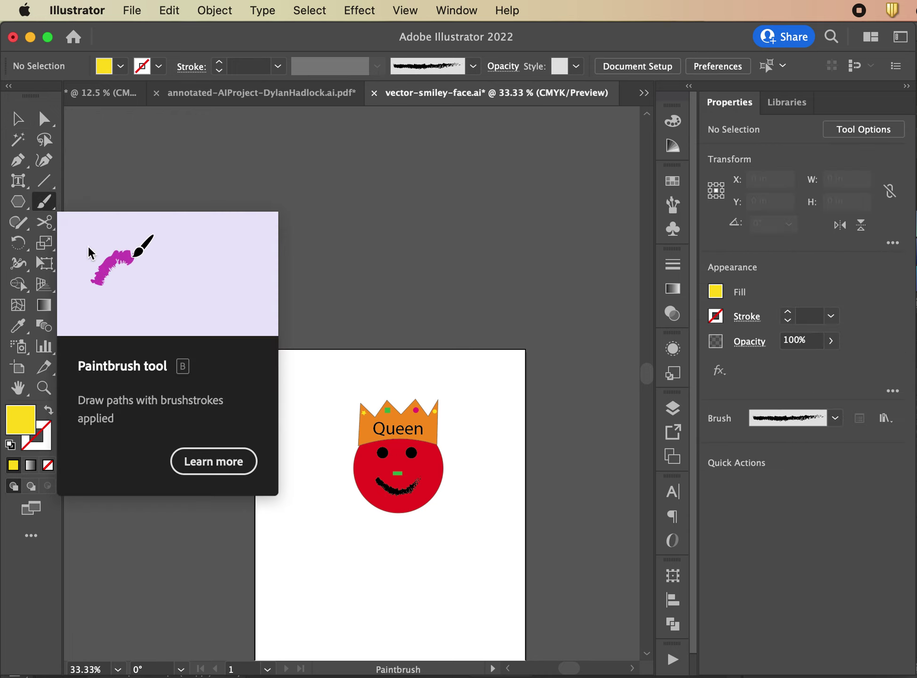
pyautogui.moveTo(158, 325); pyautogui.dragTo(423, 150)
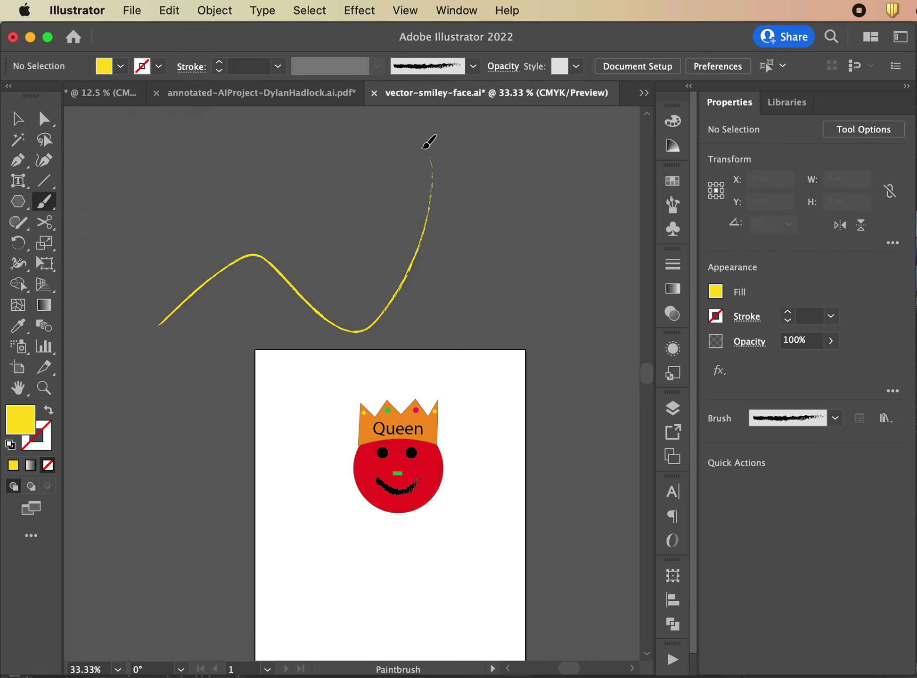
pyautogui.hotkey('shift', 'x')
pyautogui.click(18, 222)
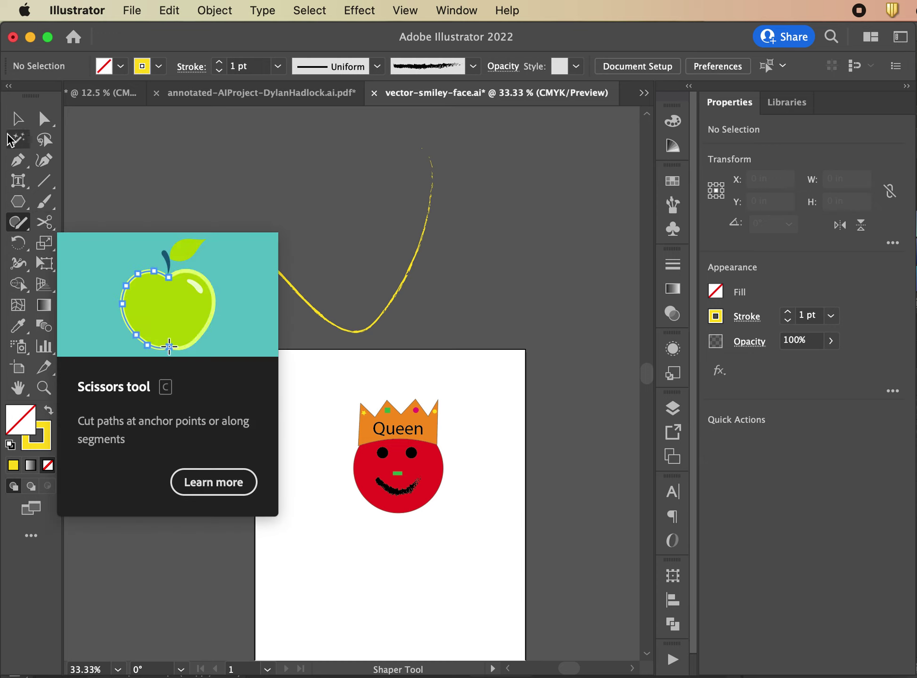
pyautogui.press('v')
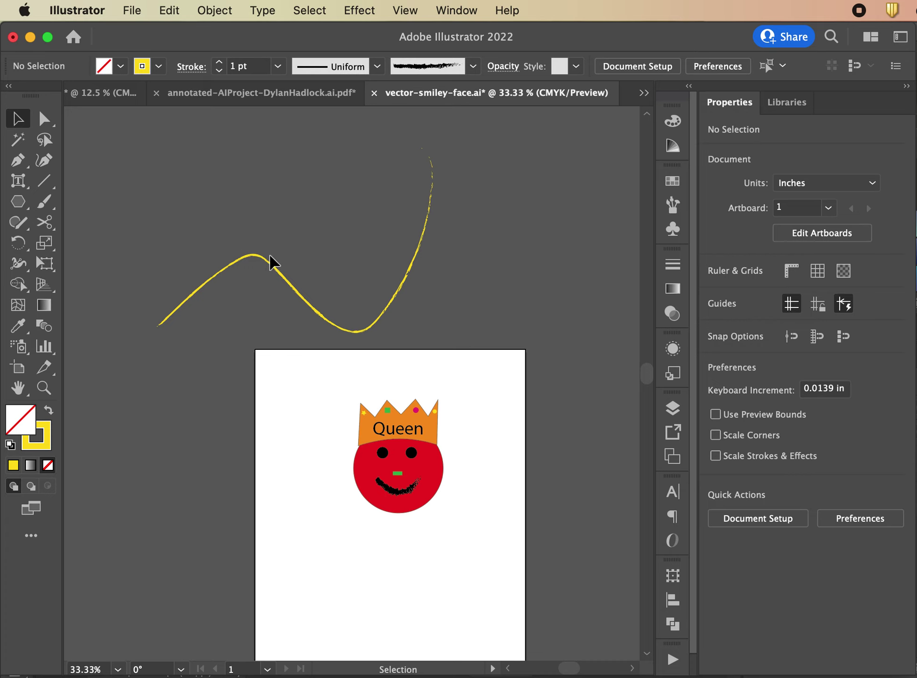
pyautogui.moveTo(225, 229); pyautogui.dragTo(289, 291)
pyautogui.press('Delete')
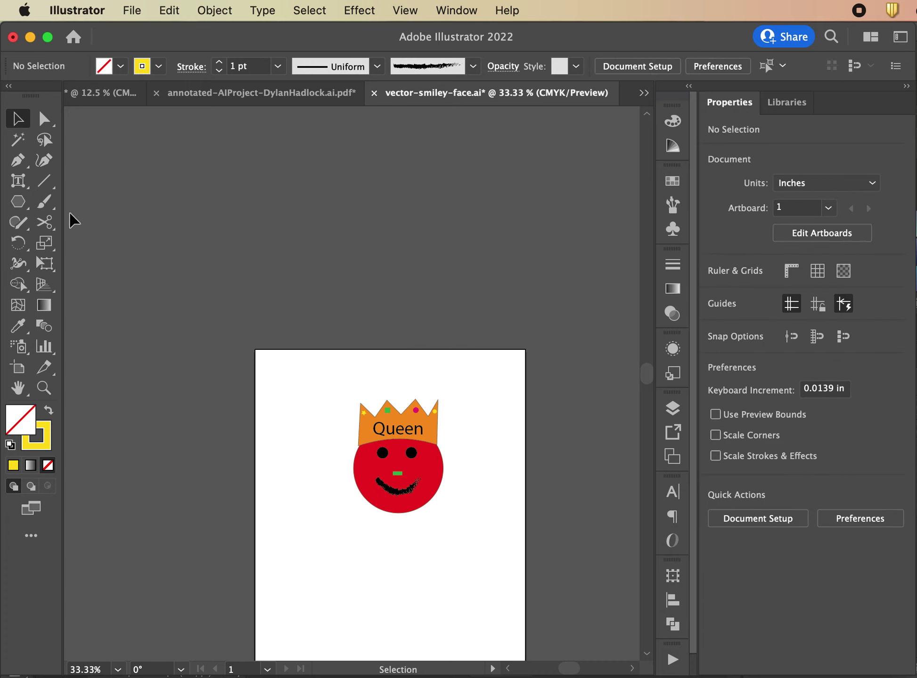
pyautogui.moveTo(19, 201); pyautogui.dragTo(76, 243)
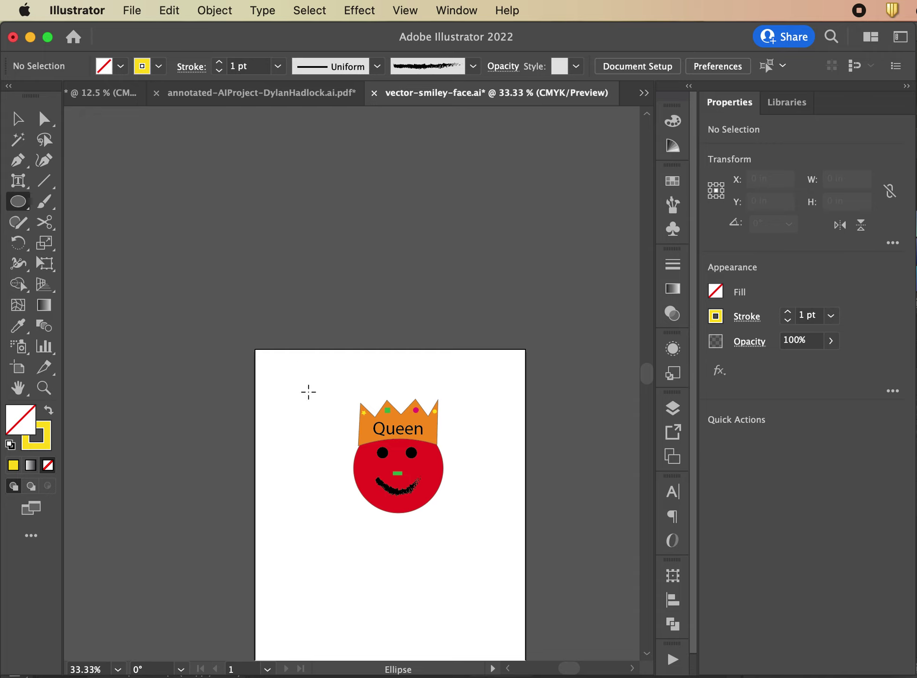
pyautogui.moveTo(328, 230); pyautogui.dragTo(428, 320)
pyautogui.click(49, 410)
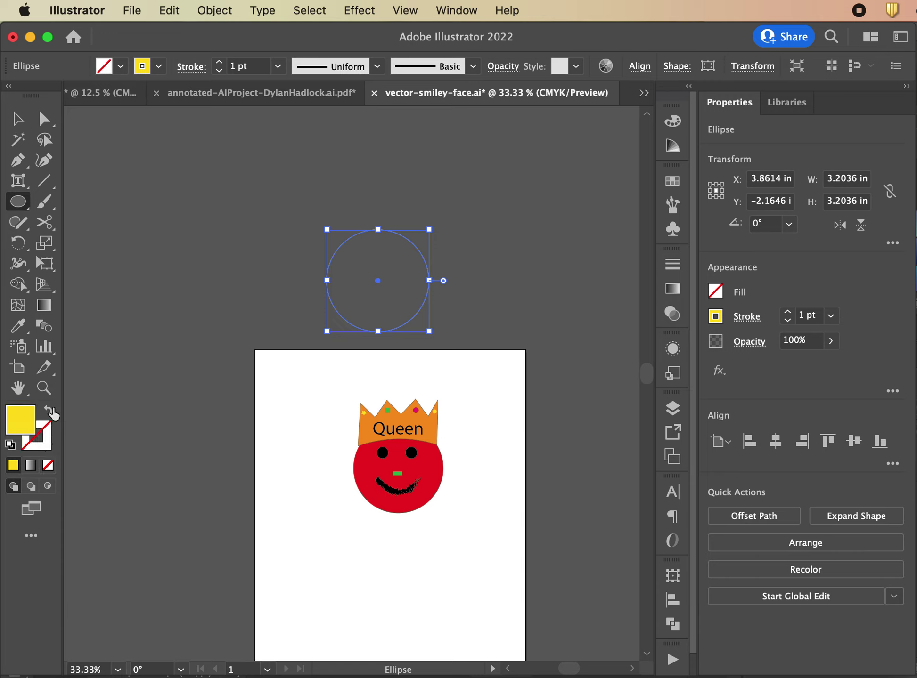
pyautogui.click(39, 223)
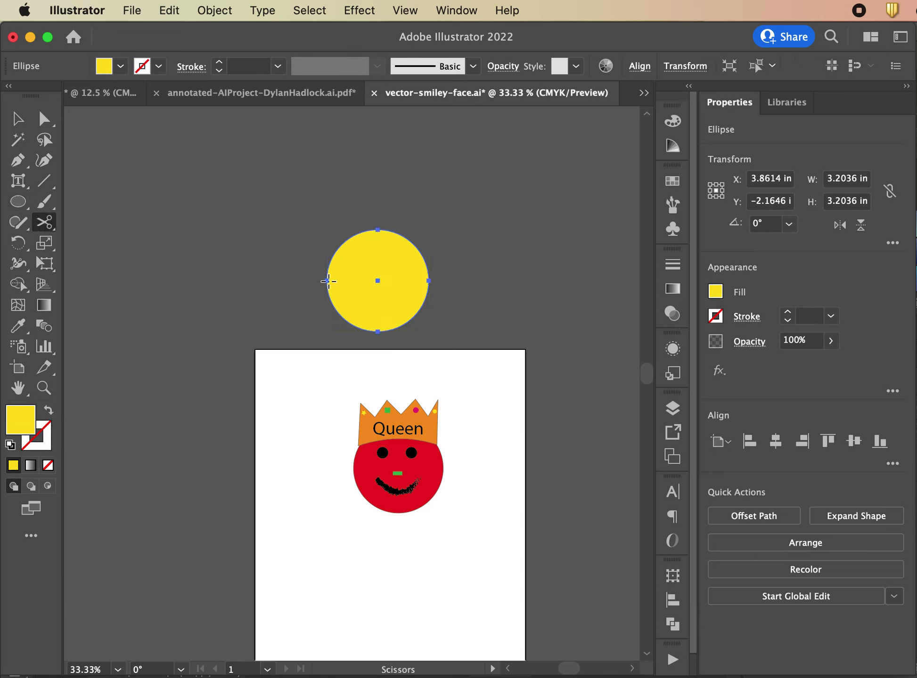
pyautogui.click(329, 281)
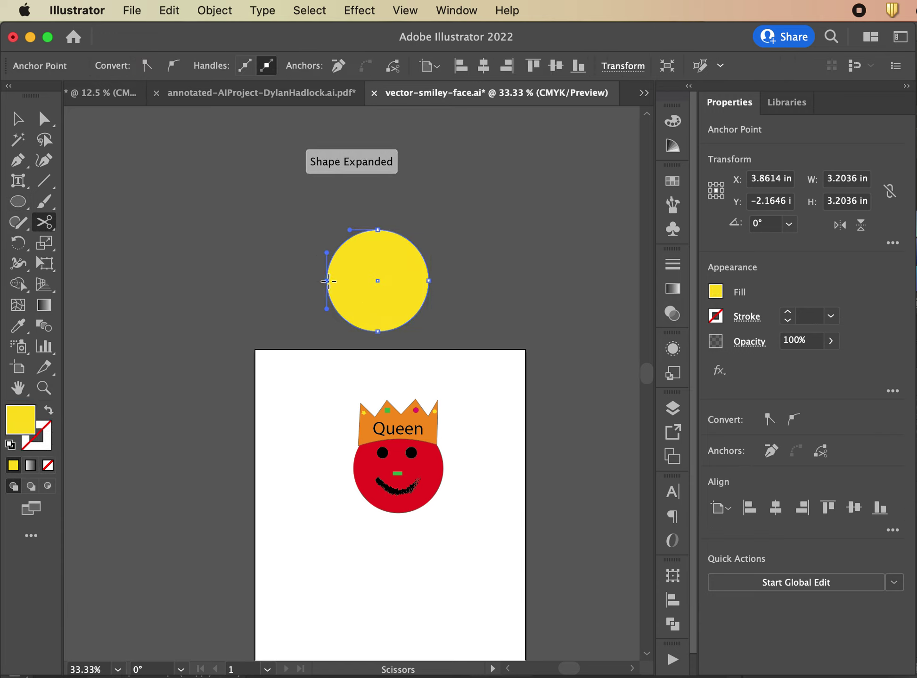
pyautogui.click(427, 281)
pyautogui.press('v')
pyautogui.click(384, 240)
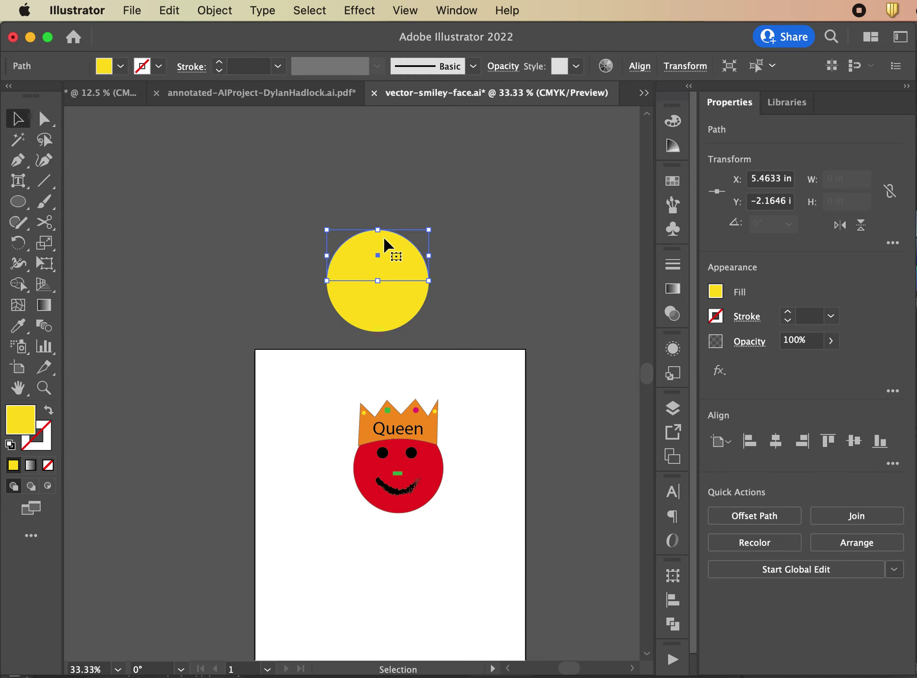
pyautogui.press('Delete')
pyautogui.moveTo(374, 286); pyautogui.dragTo(365, 552)
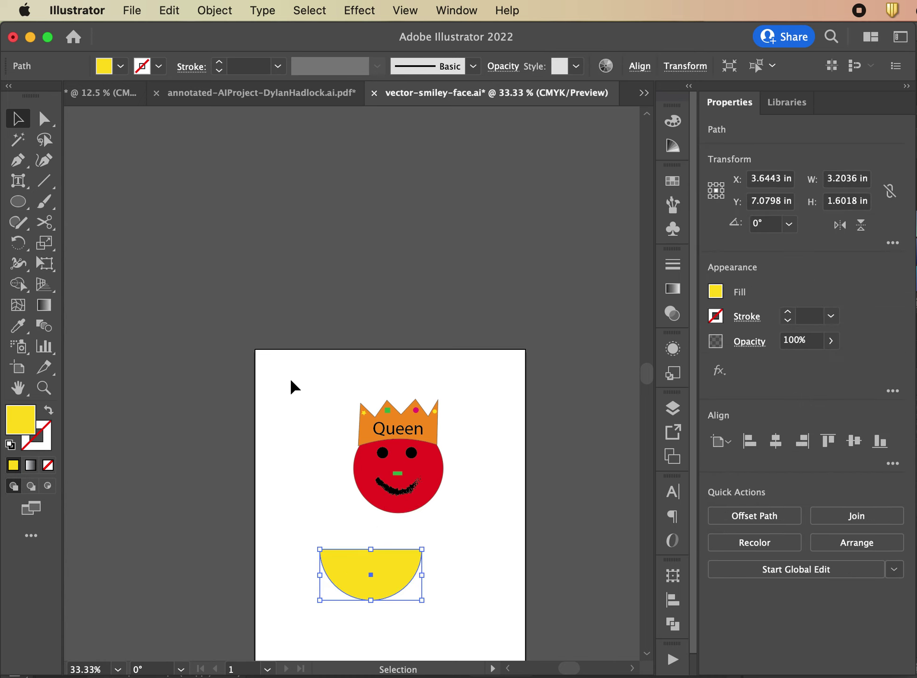
pyautogui.press('Delete')
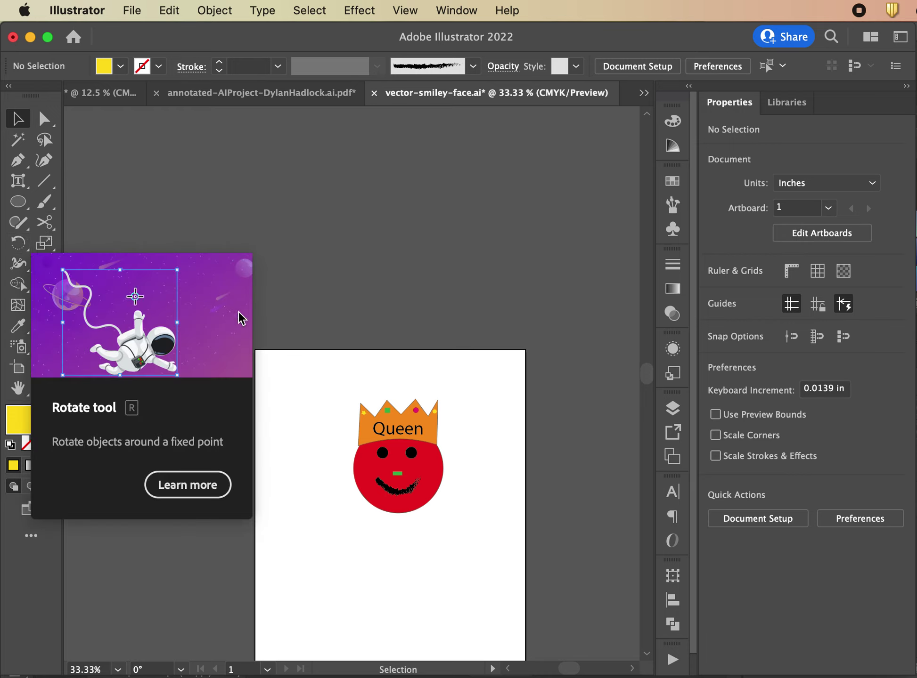
pyautogui.click(17, 203)
pyautogui.moveTo(18, 205); pyautogui.dragTo(90, 209)
pyautogui.moveTo(296, 249); pyautogui.dragTo(376, 329)
pyautogui.press('a')
pyautogui.click(18, 242)
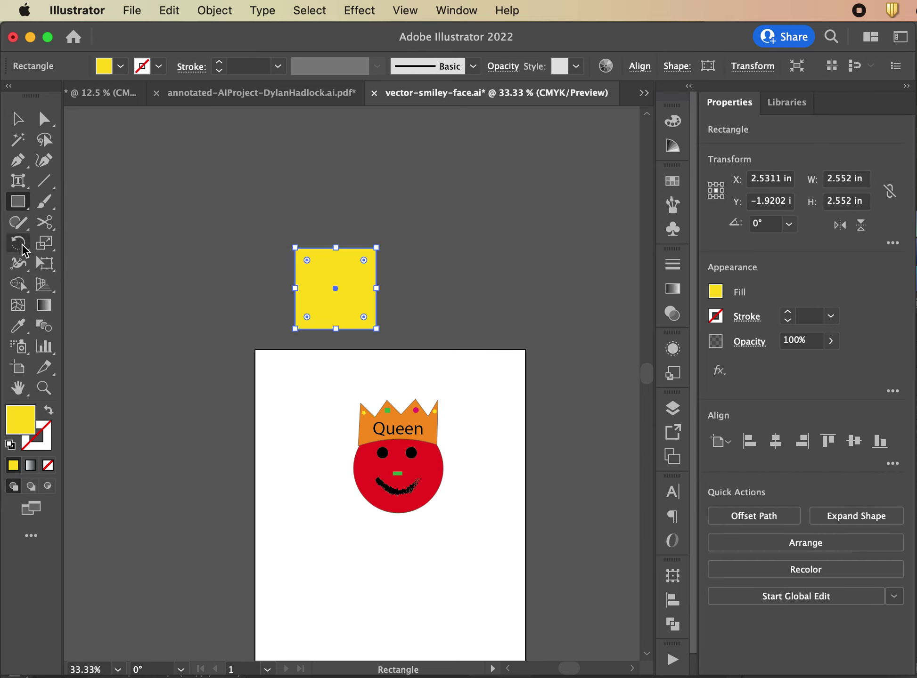
pyautogui.moveTo(308, 272); pyautogui.dragTo(351, 345)
pyautogui.press('cmd+z')
pyautogui.click(18, 118)
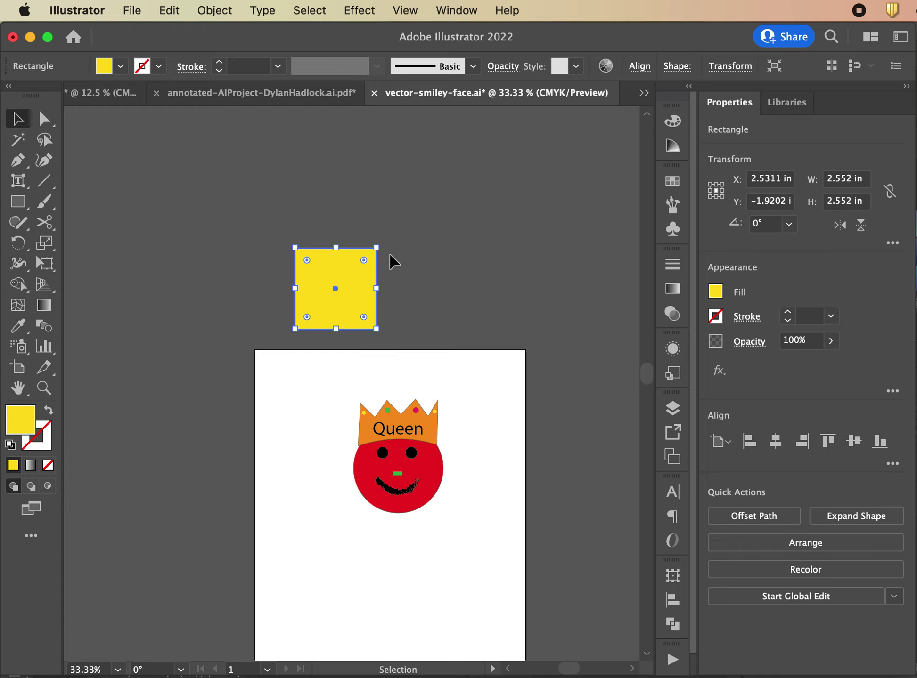
pyautogui.click(45, 119)
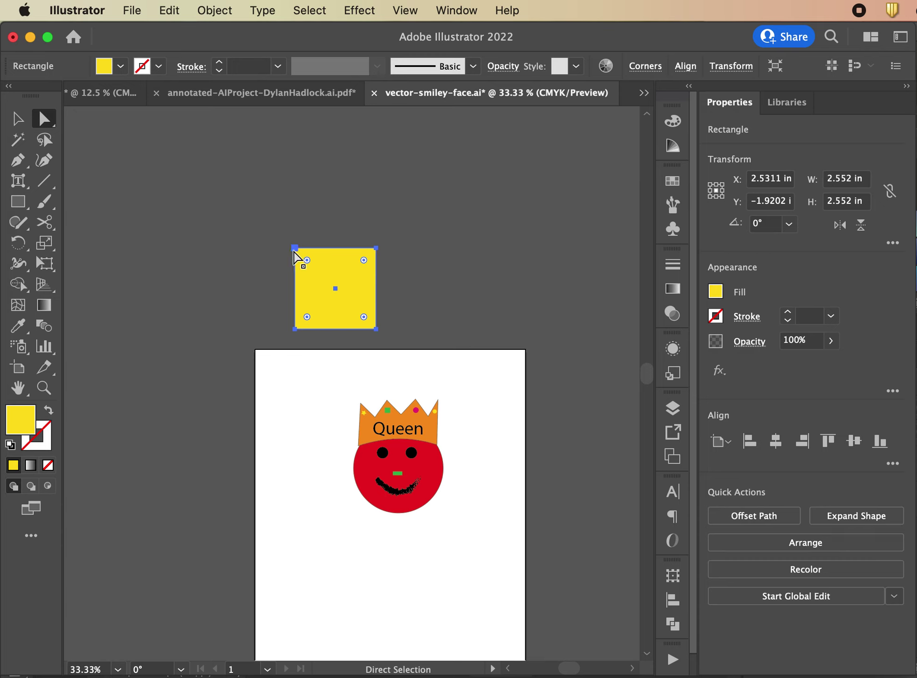
pyautogui.click(294, 253)
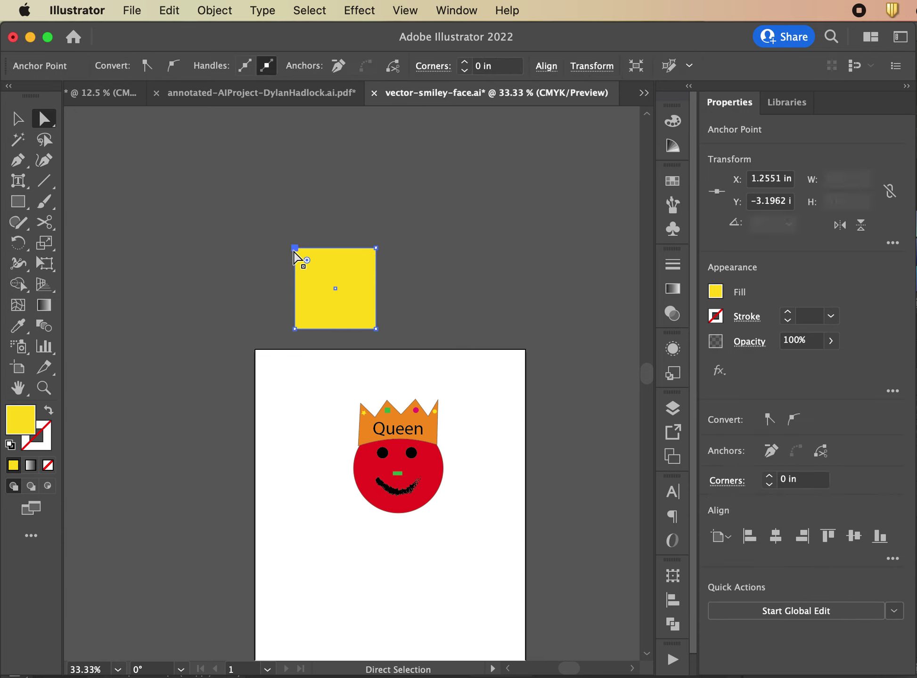
pyautogui.keyDown('shift'); pyautogui.click(376, 248); pyautogui.keyUp('shift')
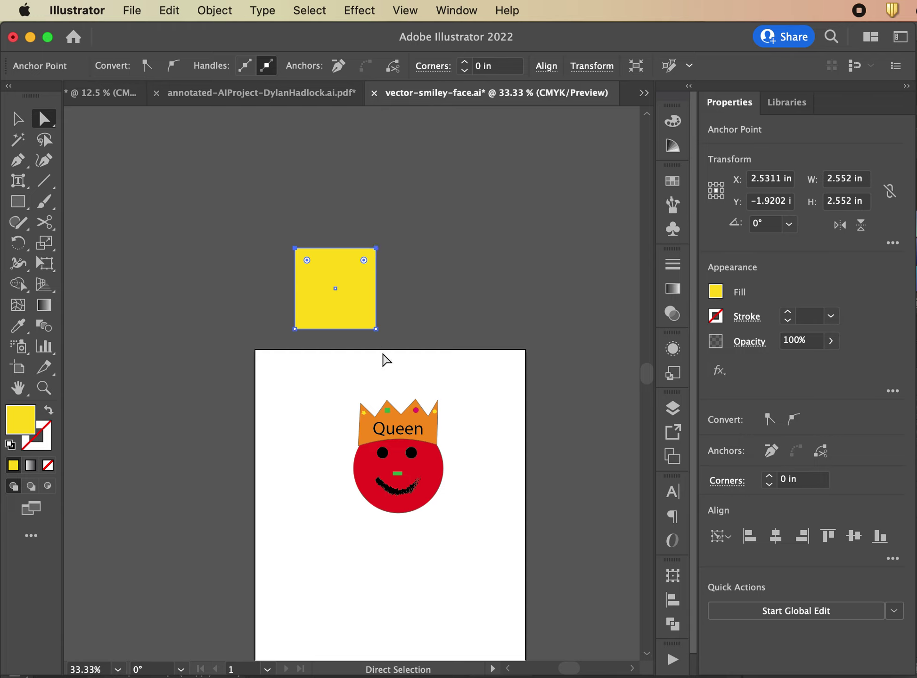
pyautogui.keyDown('shift'); pyautogui.click(376, 329); pyautogui.keyUp('shift')
pyautogui.moveTo(379, 304); pyautogui.dragTo(497, 192)
pyautogui.click(18, 119)
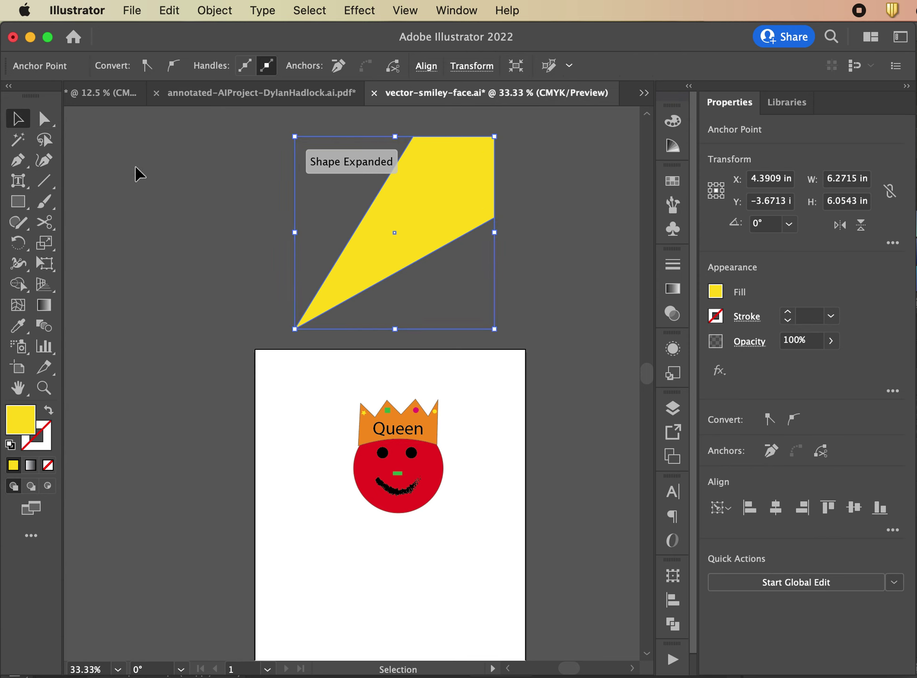
pyautogui.click(250, 229)
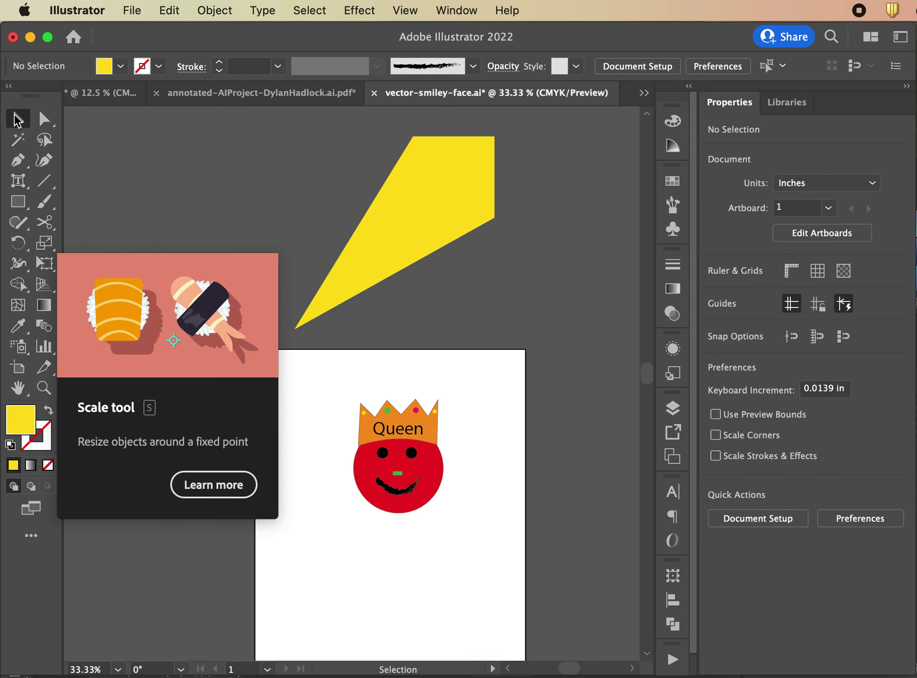
pyautogui.click(376, 269)
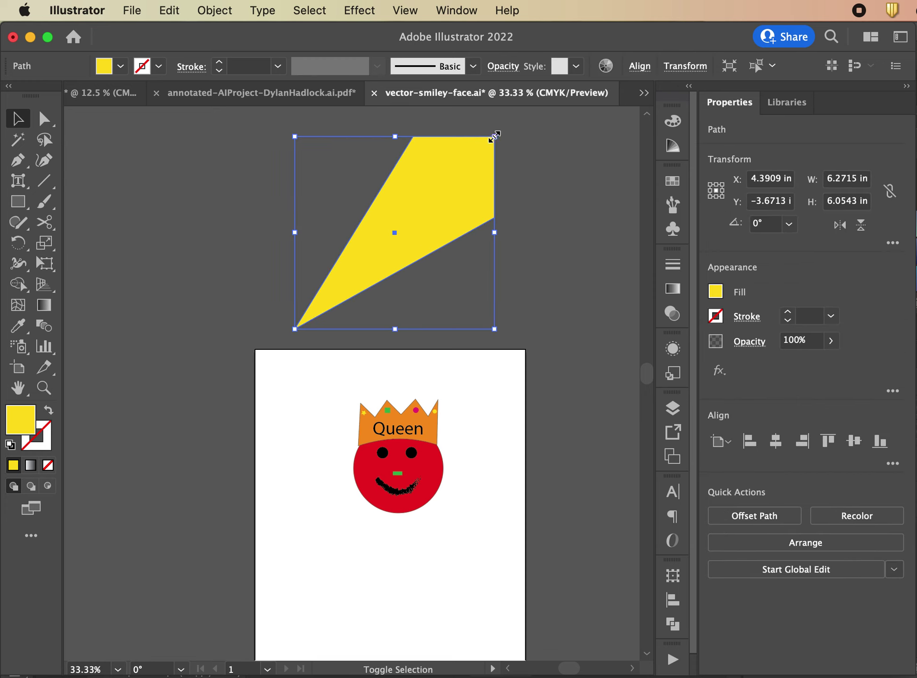
pyautogui.moveTo(493, 137); pyautogui.dragTo(445, 214)
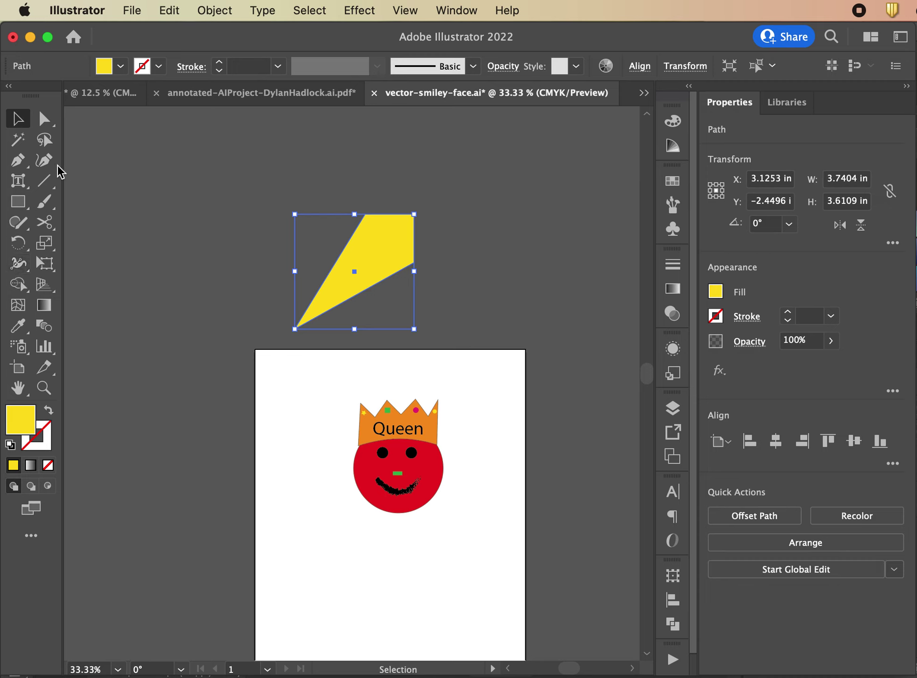
pyautogui.press('Delete')
# Draw a horizontal line above the page with a black 6 pt stroke
pyautogui.click(44, 180)
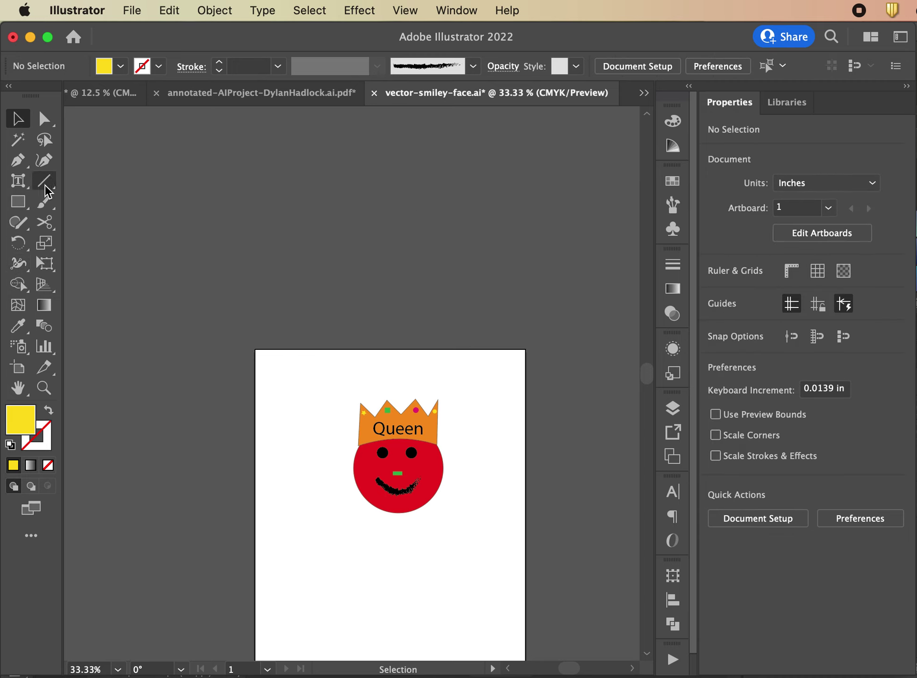
pyautogui.moveTo(291, 303); pyautogui.dragTo(493, 316)
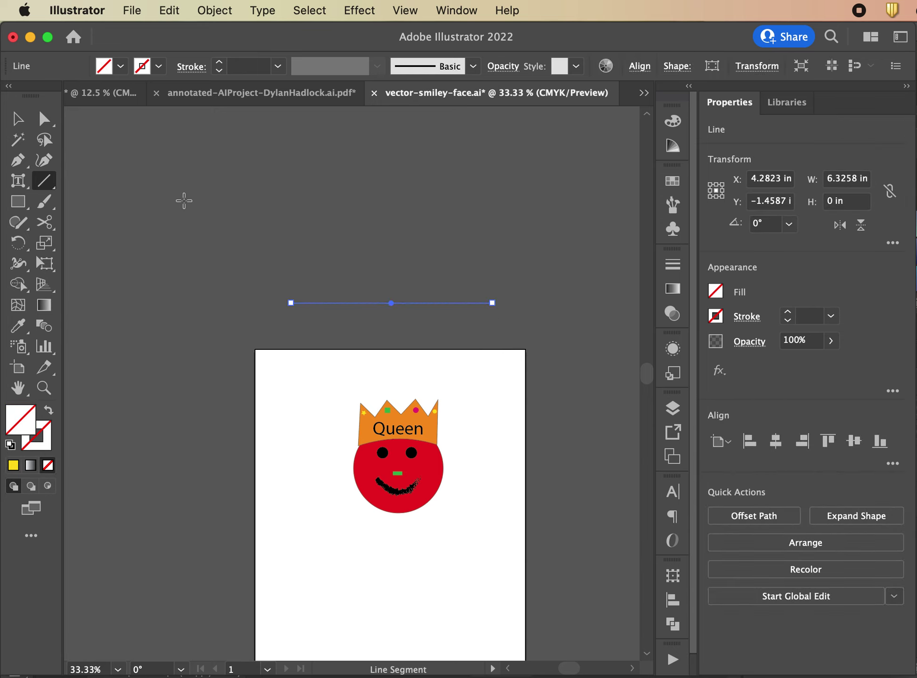
pyautogui.click(159, 67)
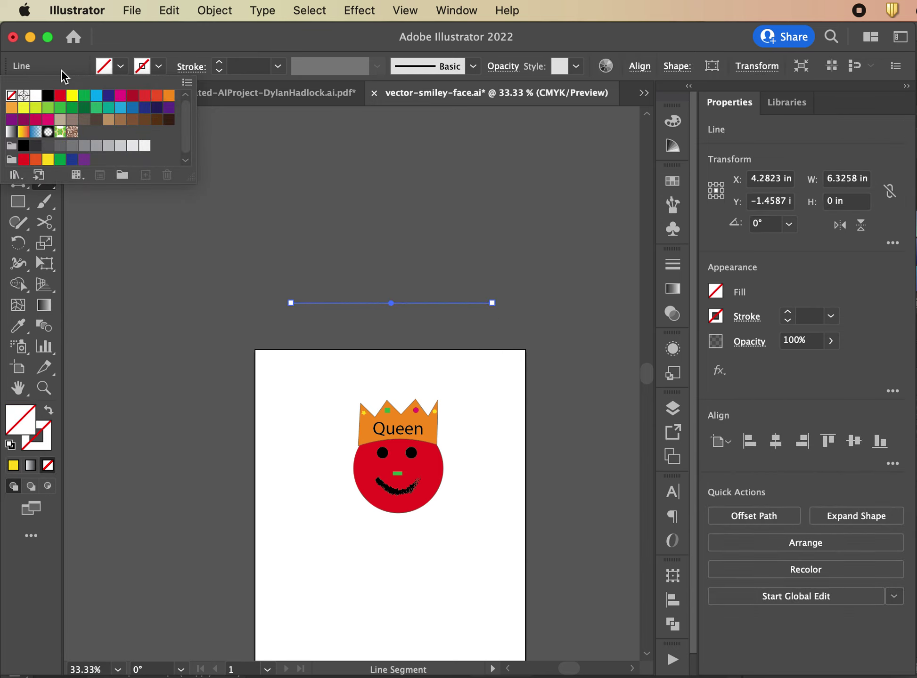
pyautogui.click(41, 99)
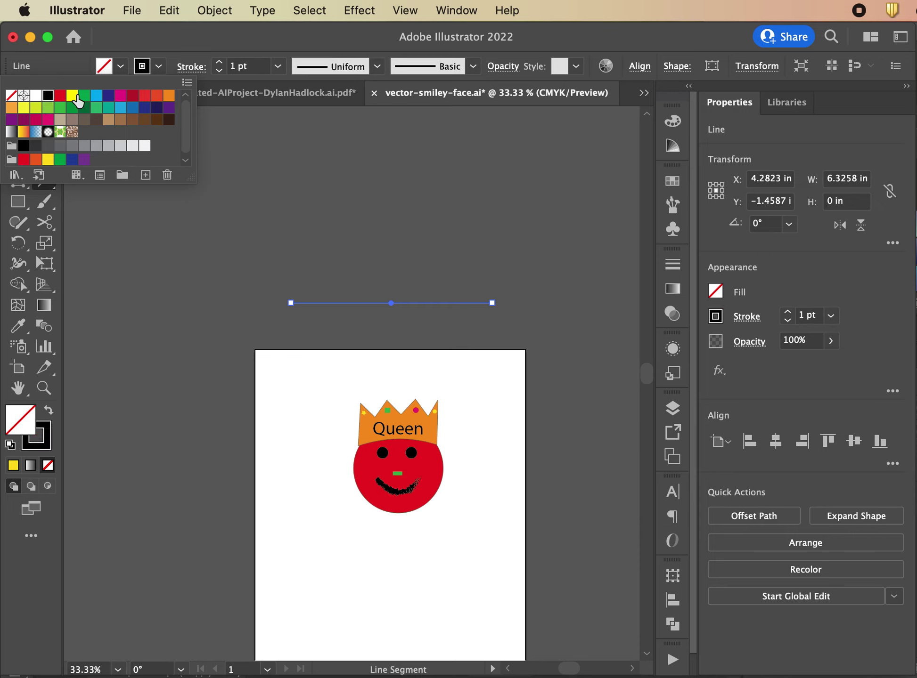
pyautogui.click(218, 62)
pyautogui.click(219, 62)
pyautogui.click(219, 62)
pyautogui.click(218, 62)
pyautogui.click(218, 62)
pyautogui.click(219, 62)
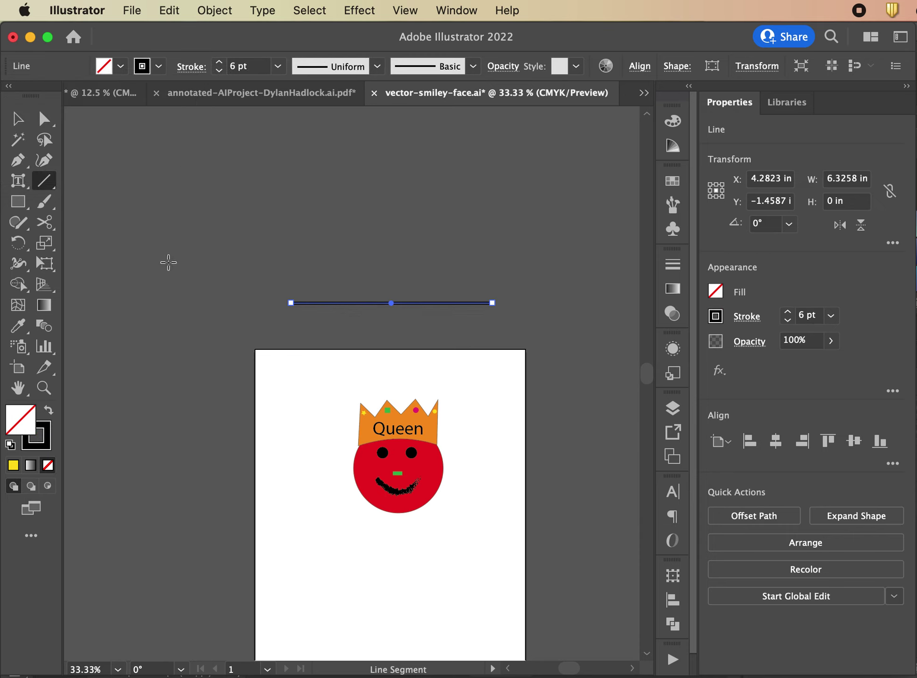
pyautogui.click(22, 120)
pyautogui.click(301, 328)
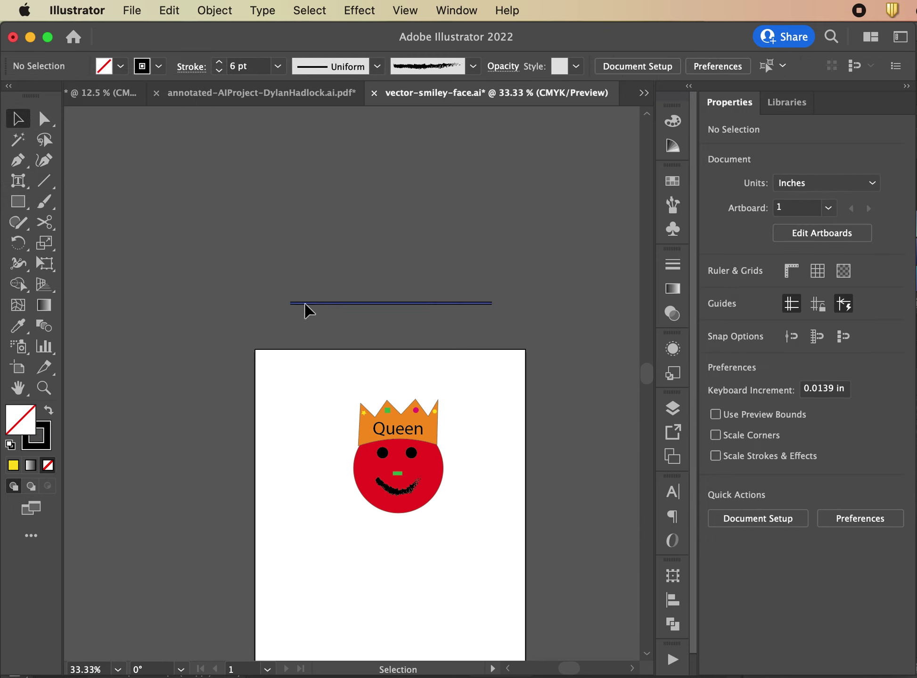
pyautogui.click(303, 304)
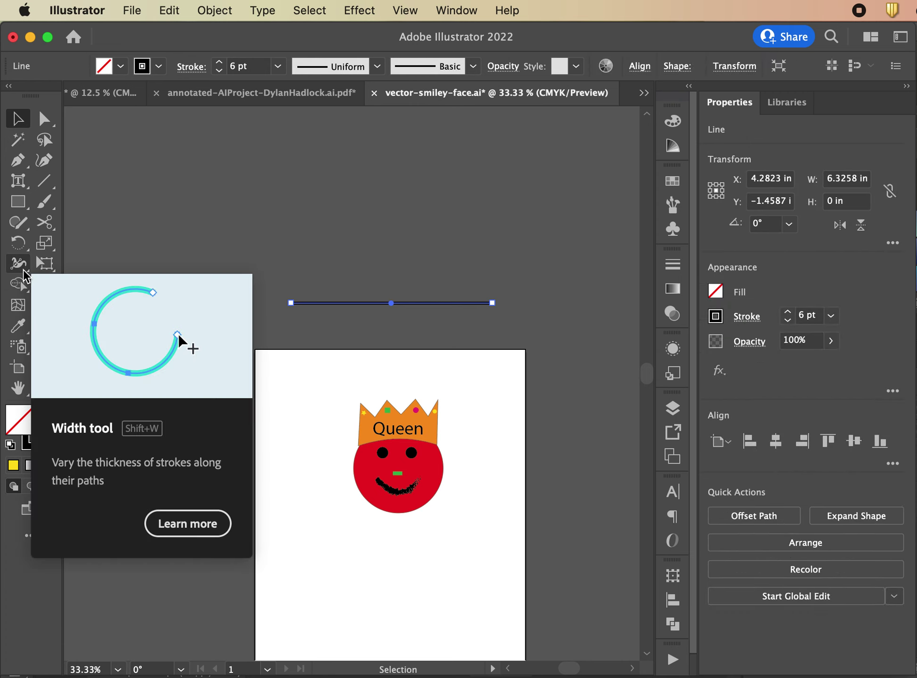
# Use the Width tool to taper the line into a stroke bulging wide at its left end
pyautogui.click(19, 266)
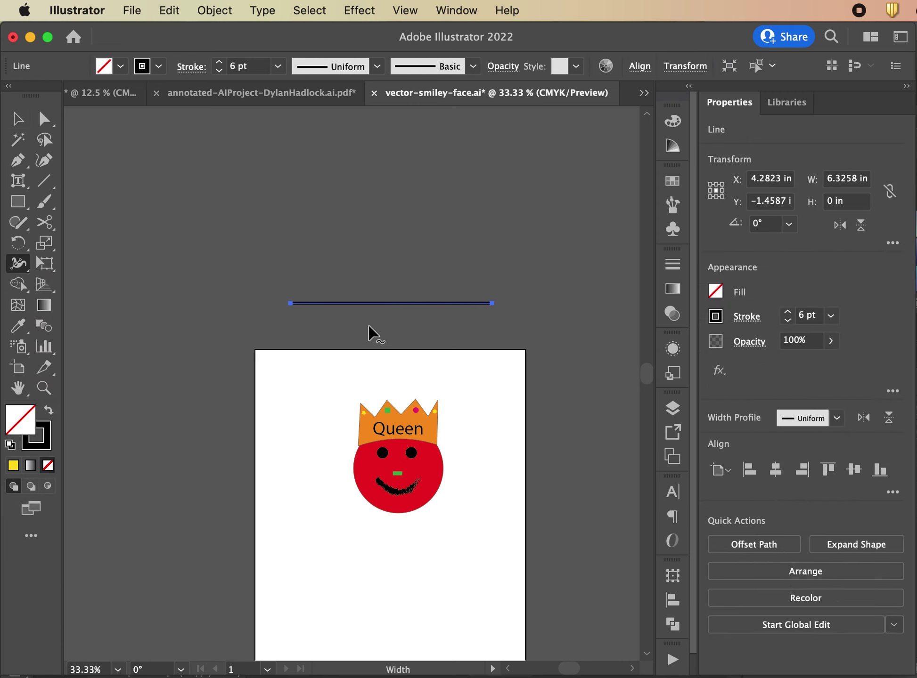
pyautogui.moveTo(392, 303)
pyautogui.mouseDown()
pyautogui.moveTo(393, 275)
pyautogui.moveTo(392, 295)
pyautogui.mouseUp()
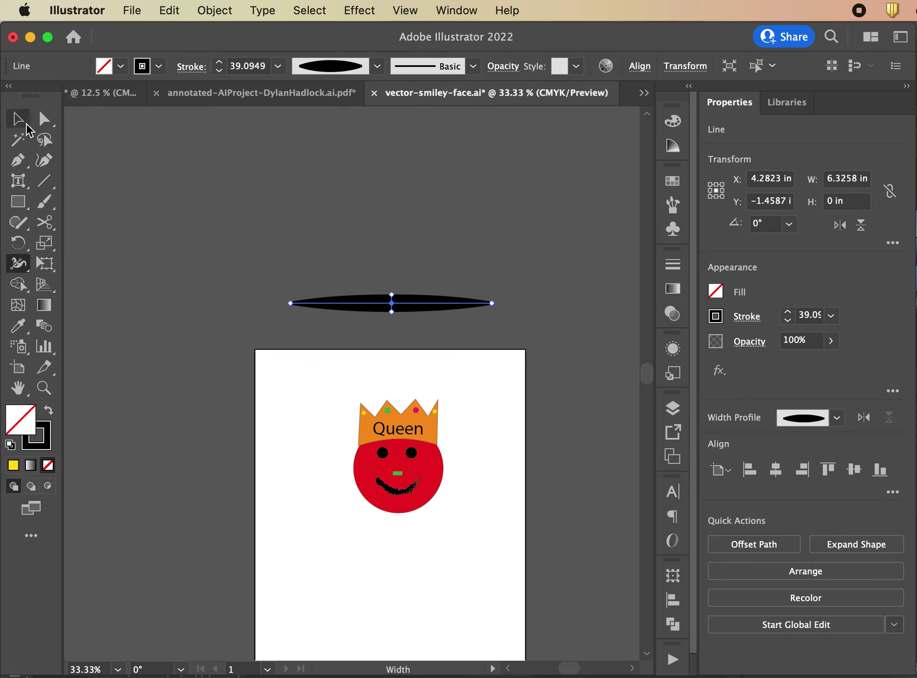
pyautogui.moveTo(311, 304); pyautogui.dragTo(311, 274)
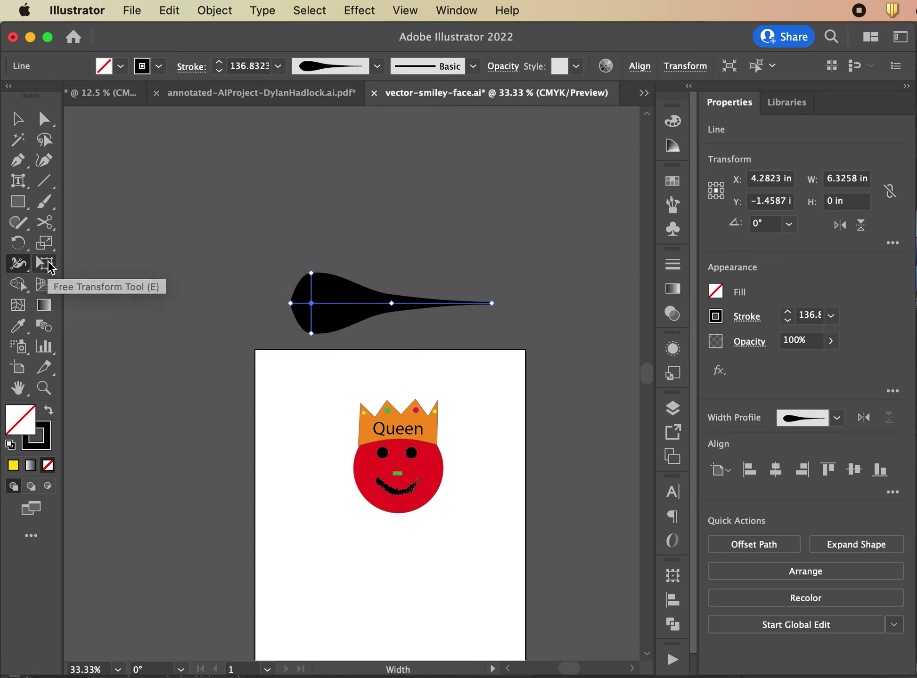
pyautogui.click(50, 267)
pyautogui.click(18, 119)
# Marquee-select the tapered stroke and Free Transform-stretch it rightward to 7.5352 in wide
pyautogui.click(65, 278)
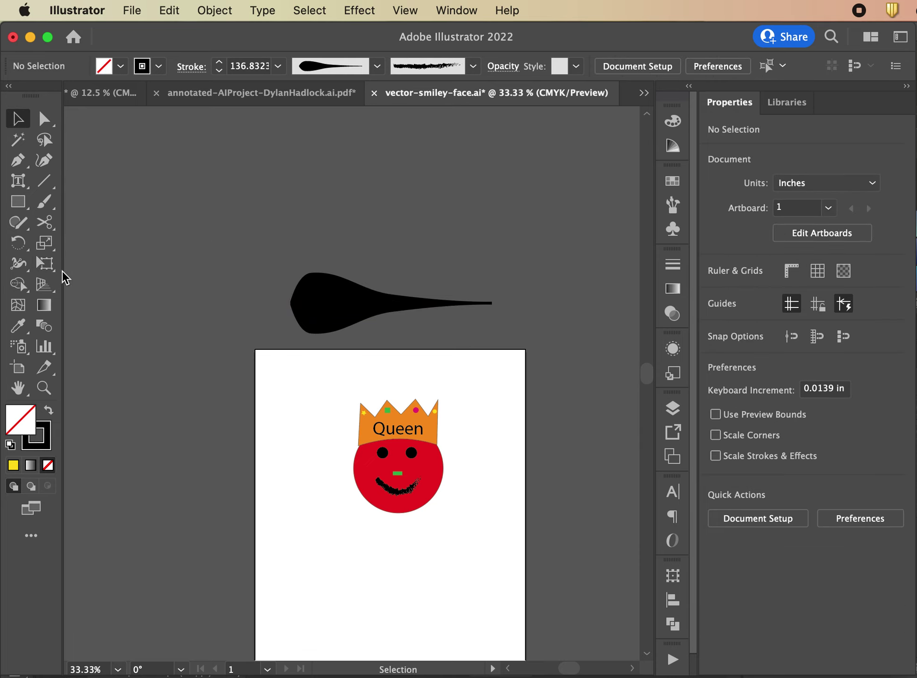
pyautogui.press('e')
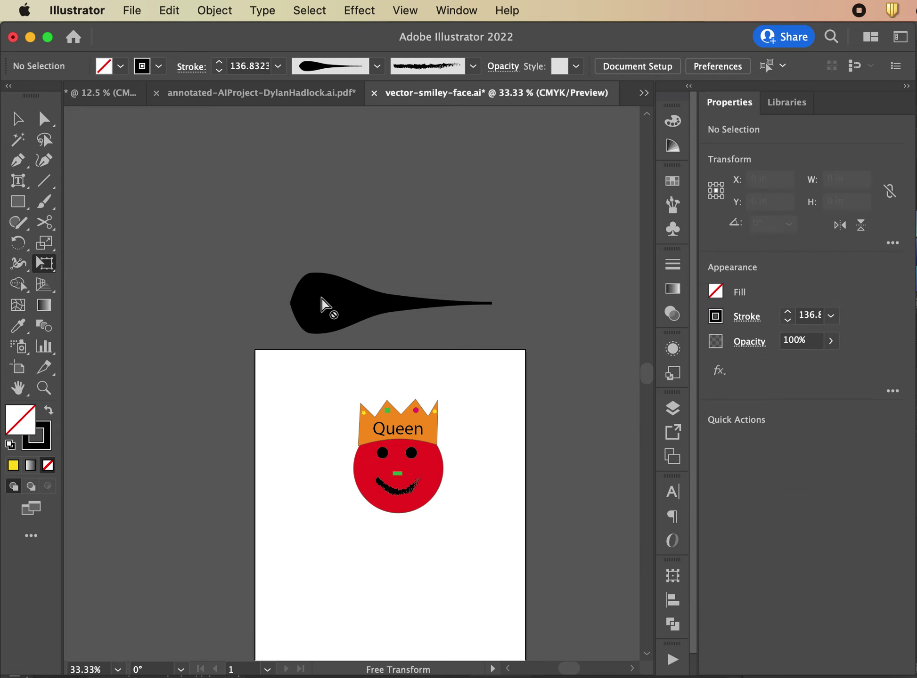
pyautogui.click(320, 282)
pyautogui.click(319, 301)
pyautogui.click(335, 301)
pyautogui.click(395, 357)
pyautogui.click(18, 119)
pyautogui.moveTo(274, 270); pyautogui.dragTo(403, 370)
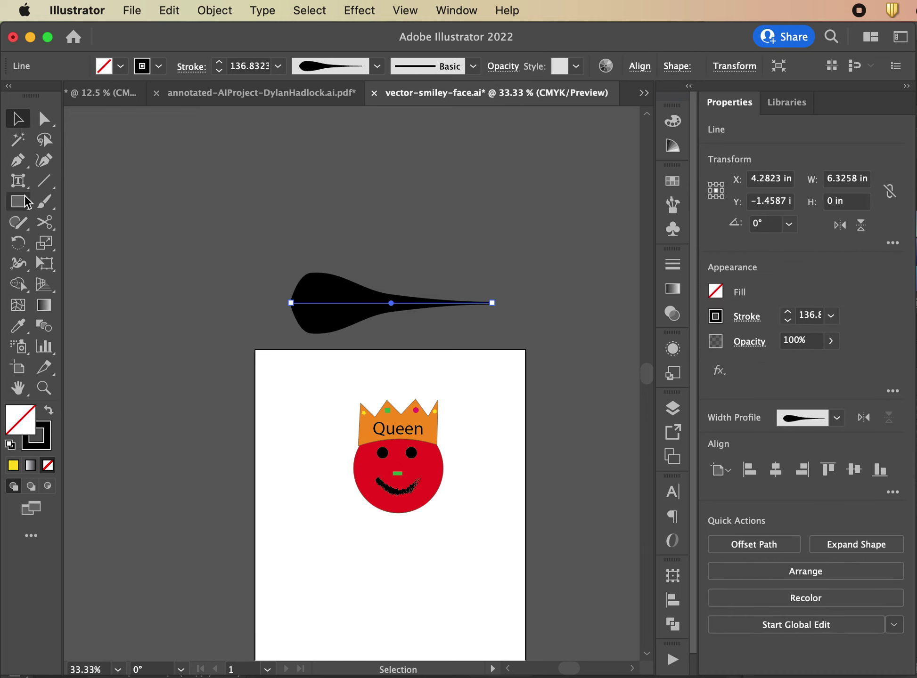
pyautogui.click(44, 264)
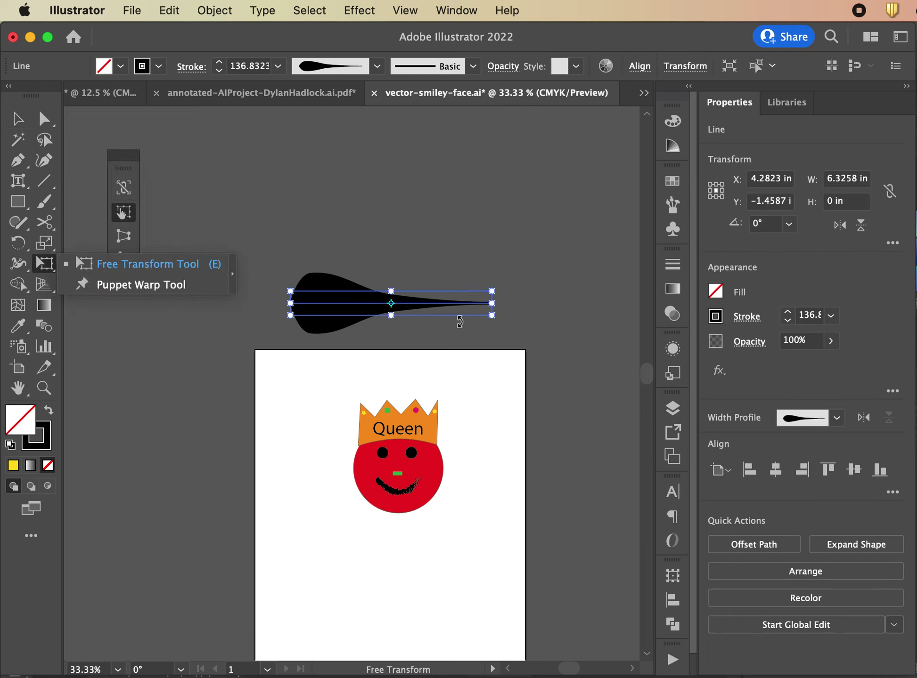
pyautogui.moveTo(491, 293)
pyautogui.mouseDown()
pyautogui.moveTo(376, 301)
pyautogui.moveTo(453, 299)
pyautogui.moveTo(604, 264)
pyautogui.moveTo(444, 239)
pyautogui.moveTo(544, 221)
pyautogui.moveTo(497, 294)
pyautogui.moveTo(520, 241)
pyautogui.moveTo(530, 280)
pyautogui.mouseUp()
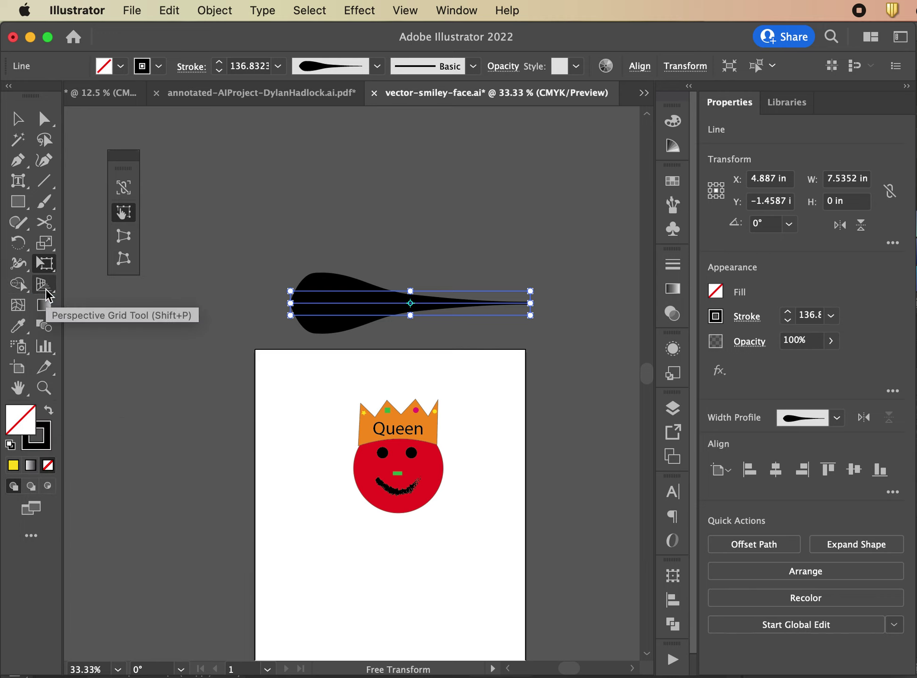
pyautogui.click(43, 284)
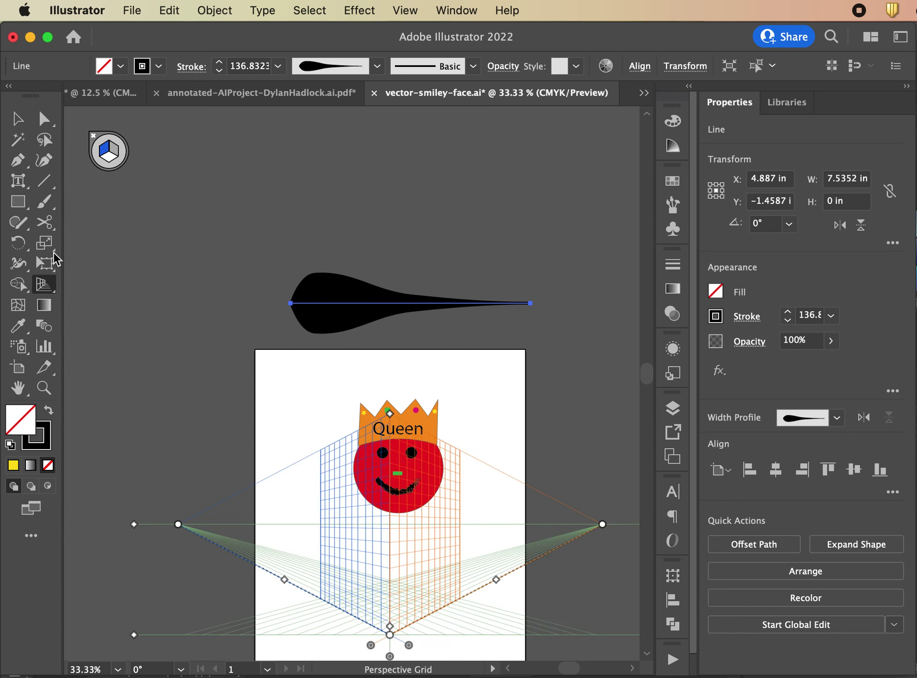
pyautogui.click(18, 118)
pyautogui.click(264, 574)
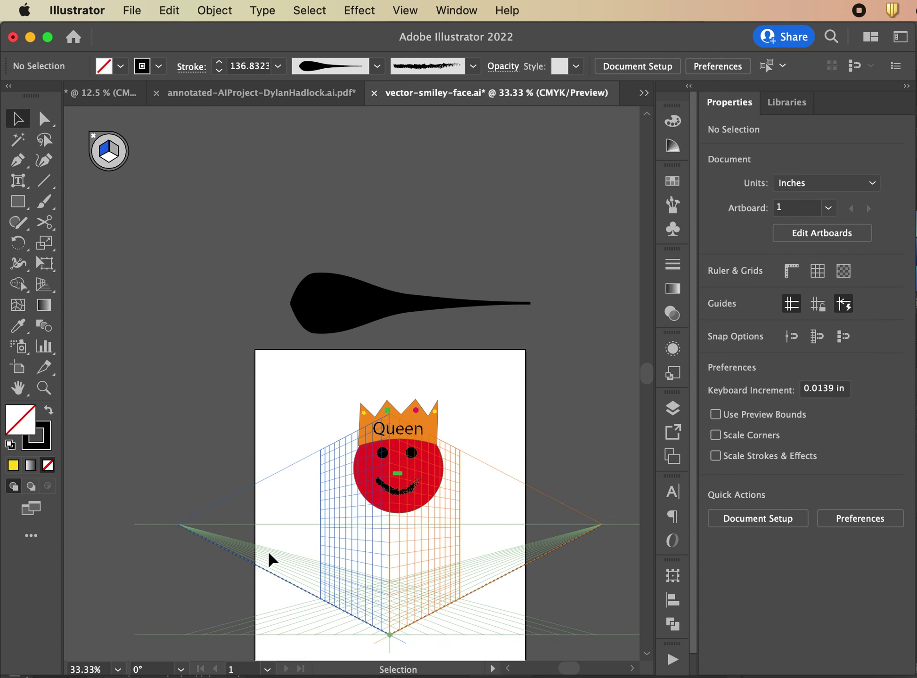
pyautogui.click(48, 287)
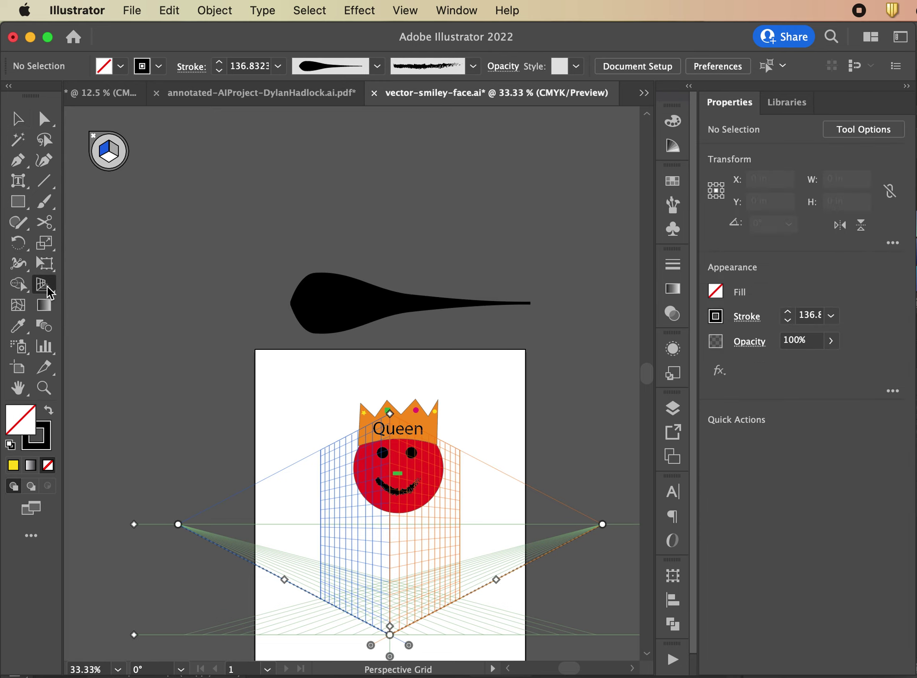
pyautogui.click(92, 137)
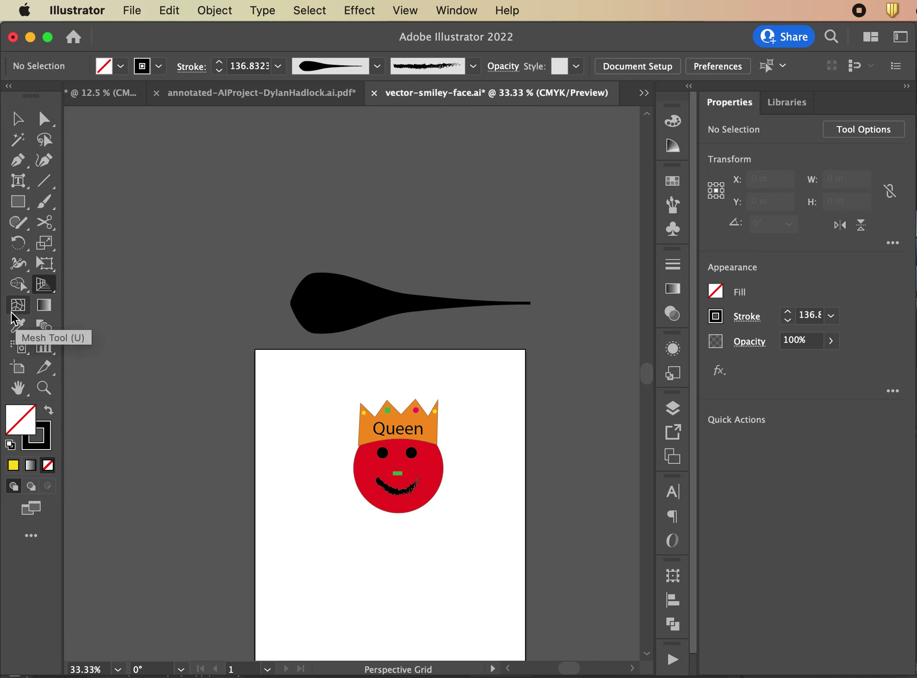
pyautogui.click(18, 118)
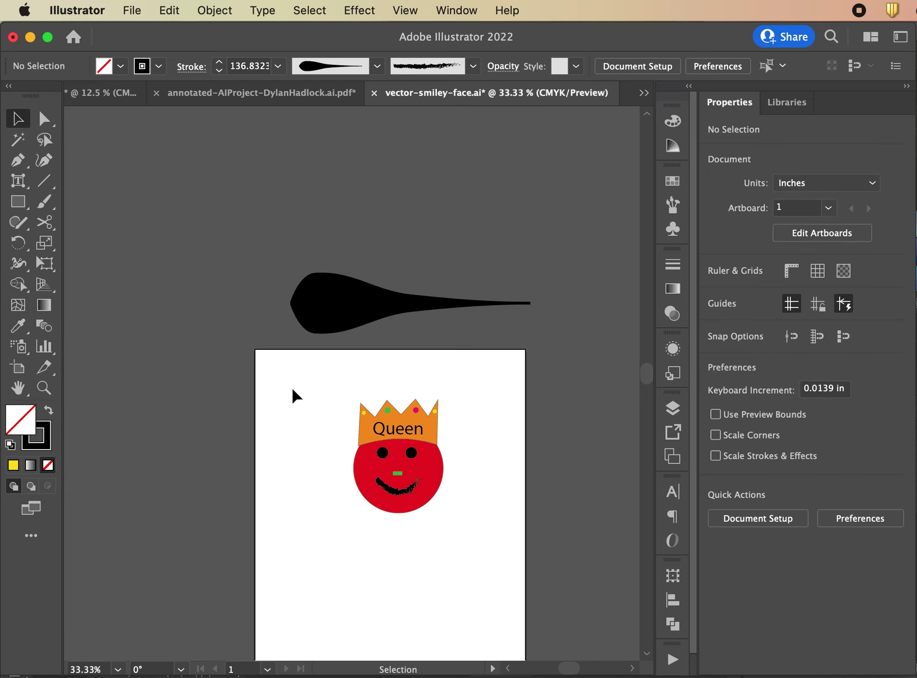
pyautogui.click(370, 498)
pyautogui.click(18, 305)
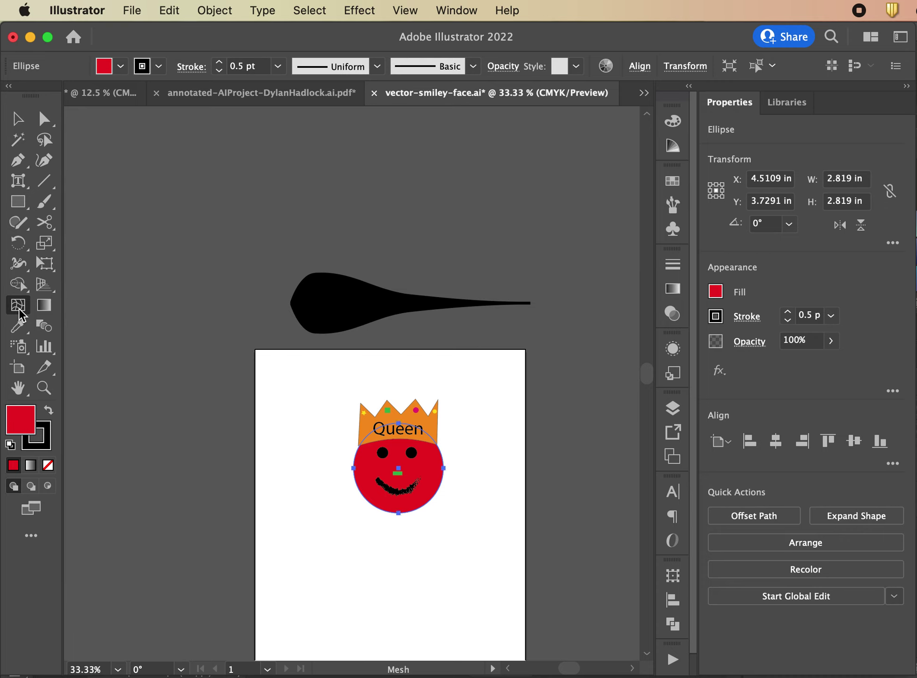
pyautogui.click(367, 476)
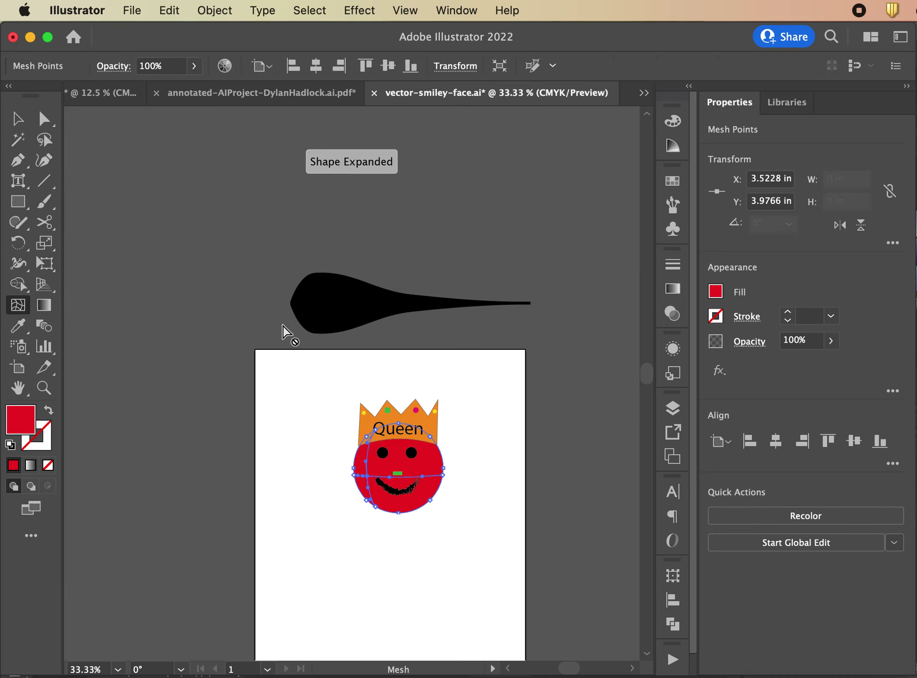
pyautogui.click(429, 467)
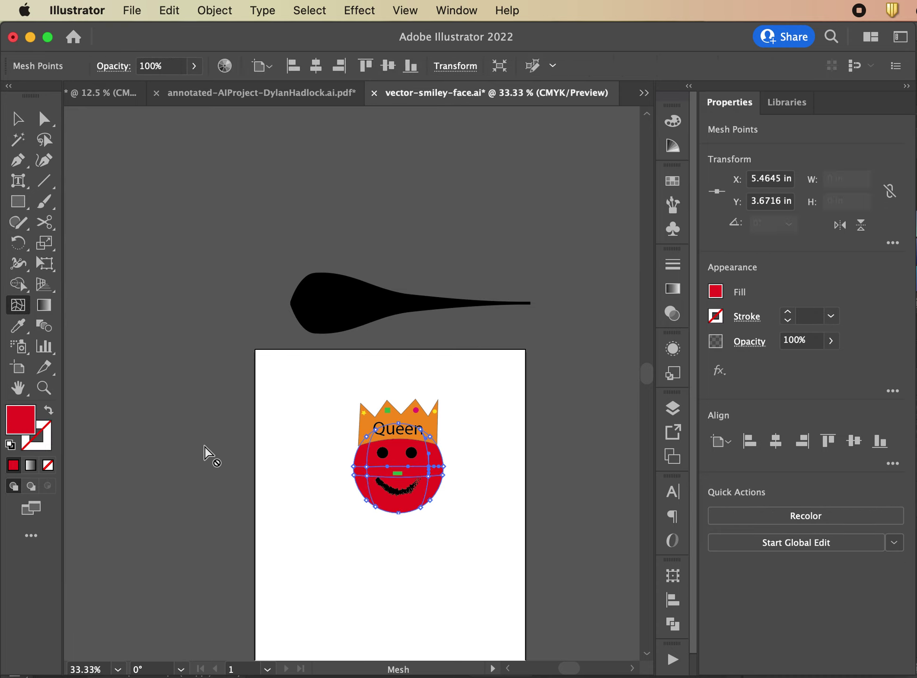
pyautogui.click(18, 119)
pyautogui.click(189, 286)
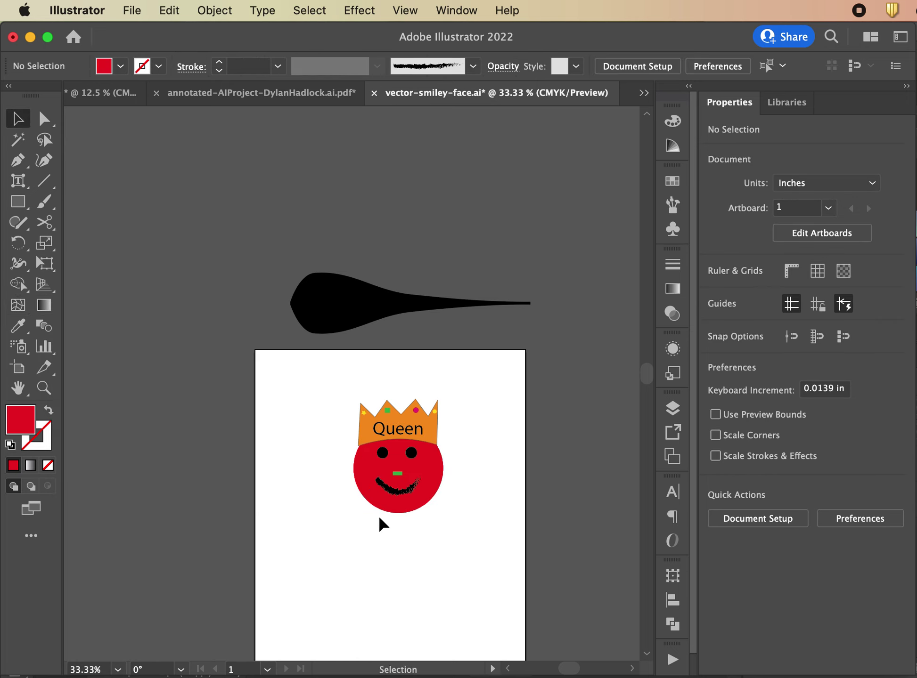
pyautogui.press('super+z')
pyautogui.press('super+z')
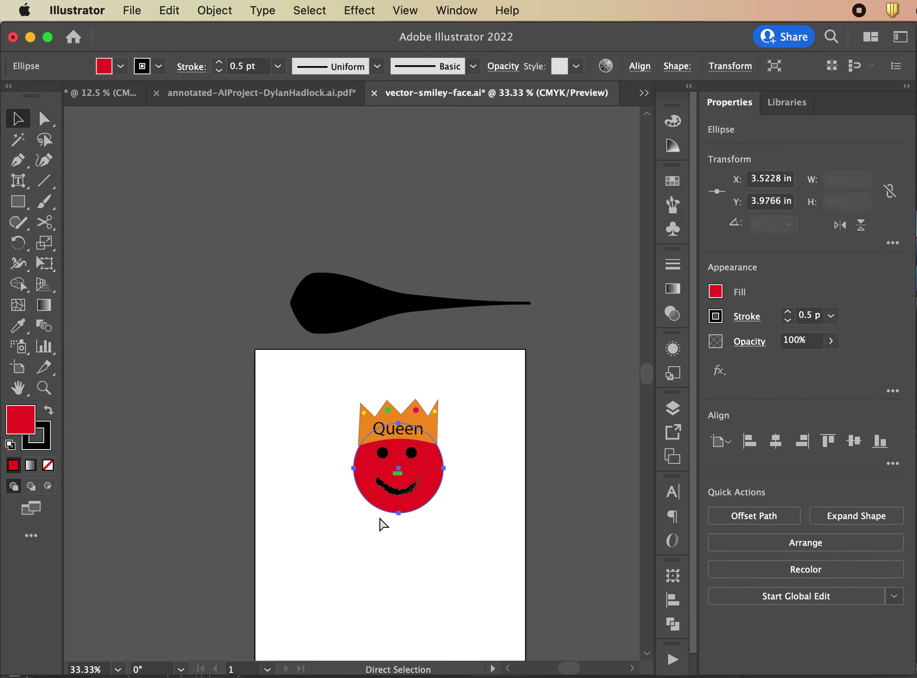
# Give the face a gradient fill and set its left gradient stop to red
pyautogui.click(44, 305)
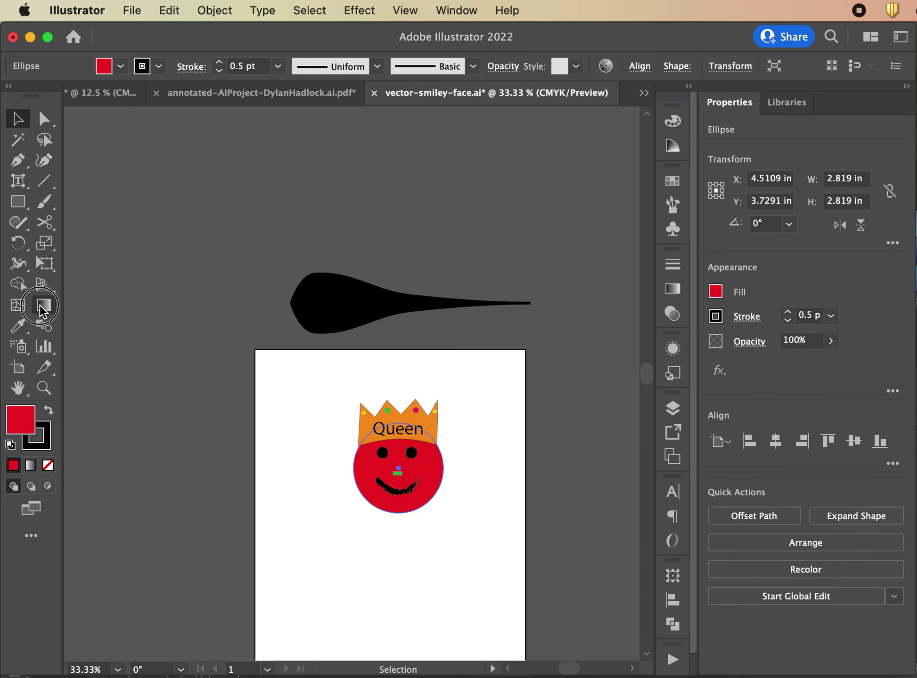
pyautogui.click(430, 464)
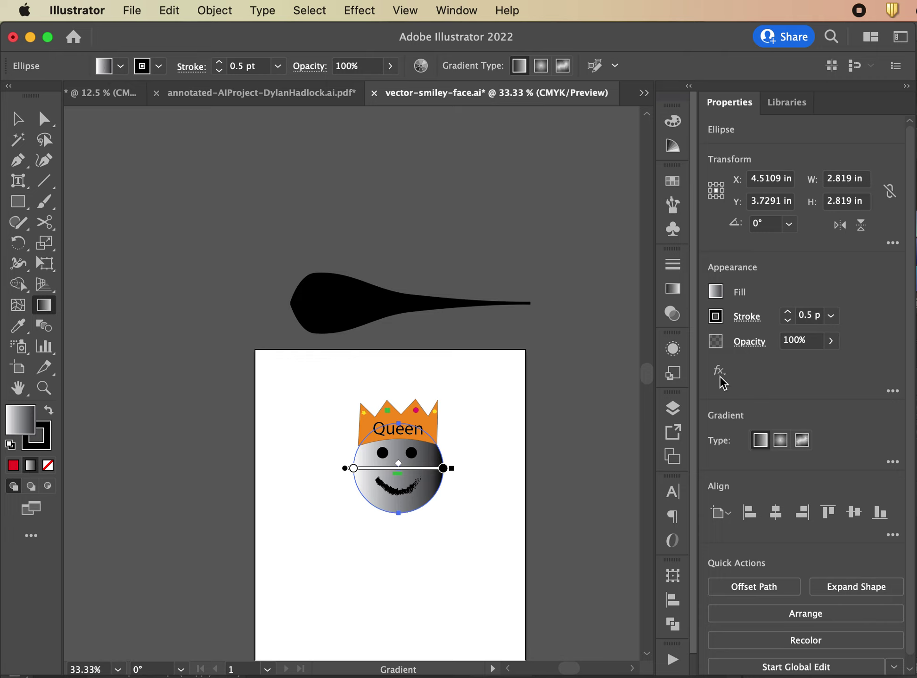
pyautogui.click(668, 295)
pyautogui.click(460, 399)
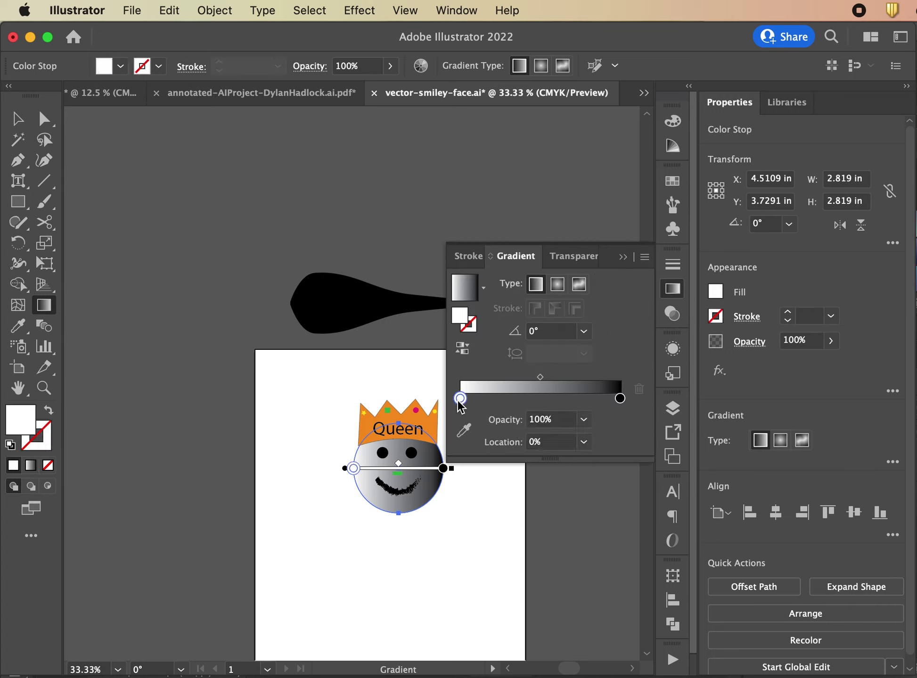
pyautogui.doubleClick(460, 400)
pyautogui.click(397, 489)
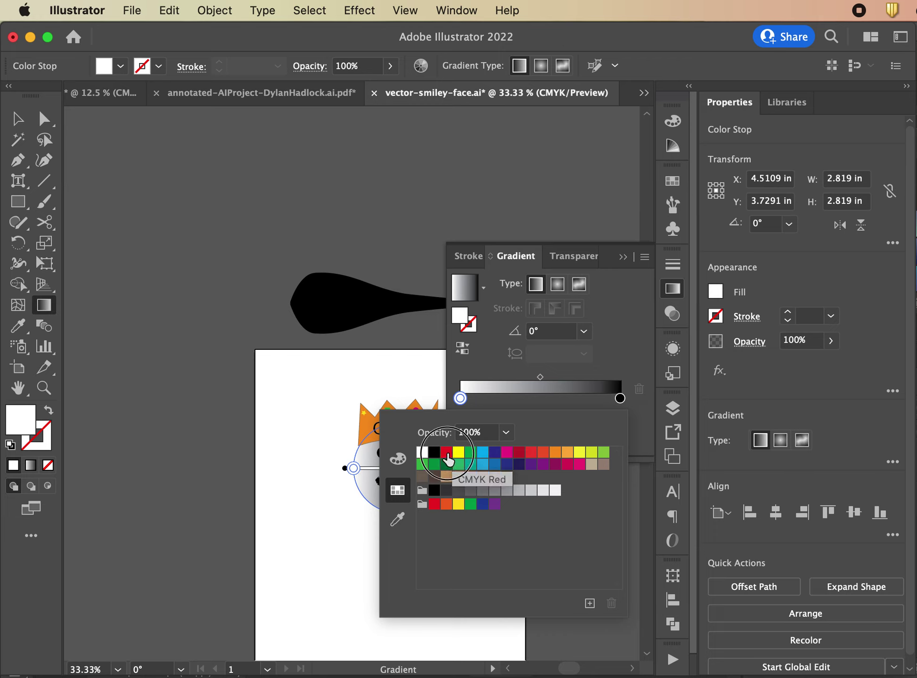
pyautogui.click(446, 453)
# Set the right stop to orange, make the gradient radial, and swap stops so orange sits centre
pyautogui.click(621, 399)
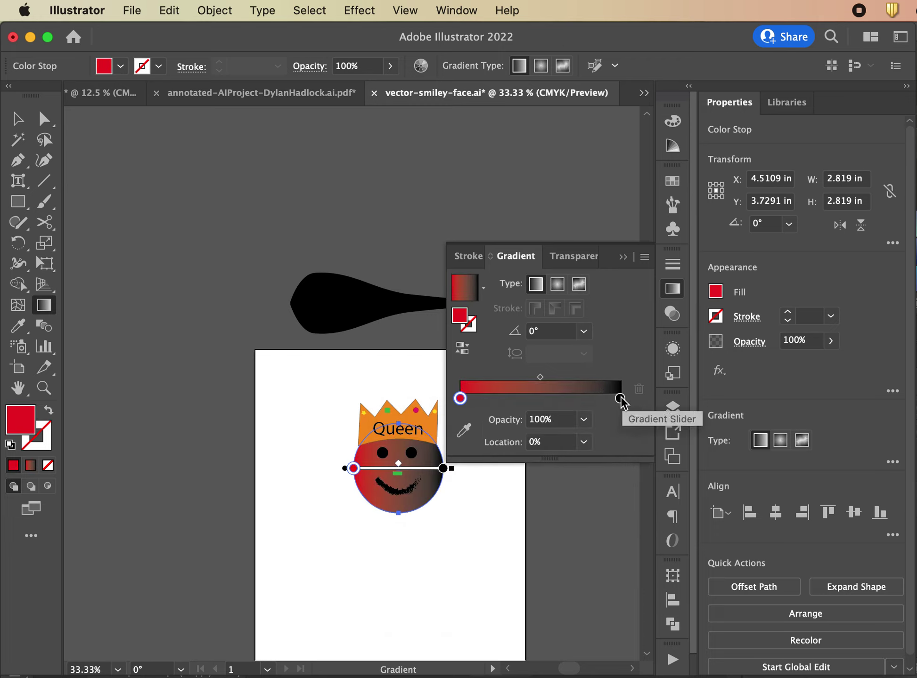
pyautogui.doubleClick(621, 399)
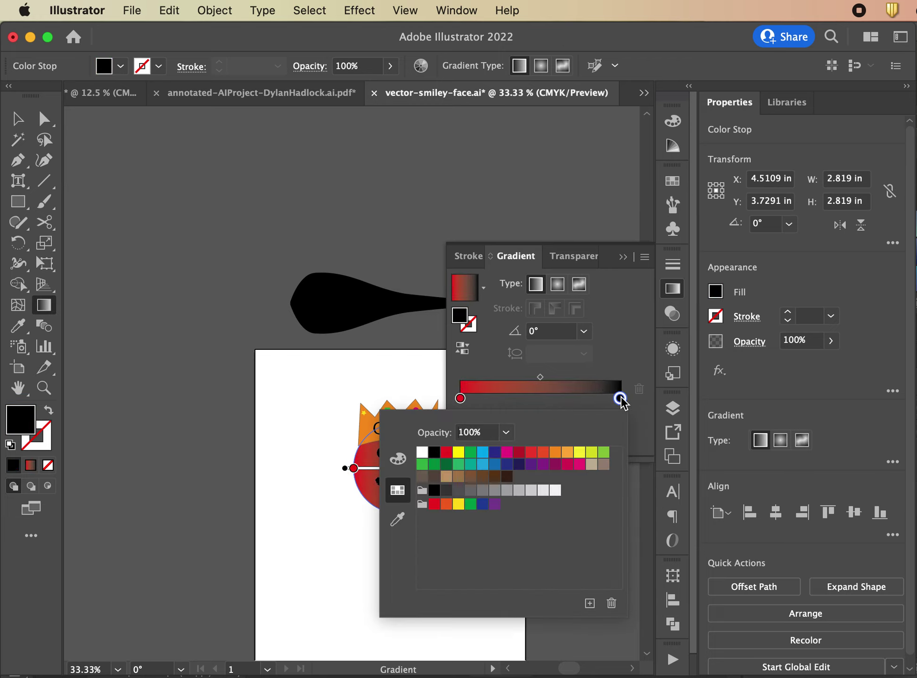
pyautogui.click(555, 453)
pyautogui.click(622, 352)
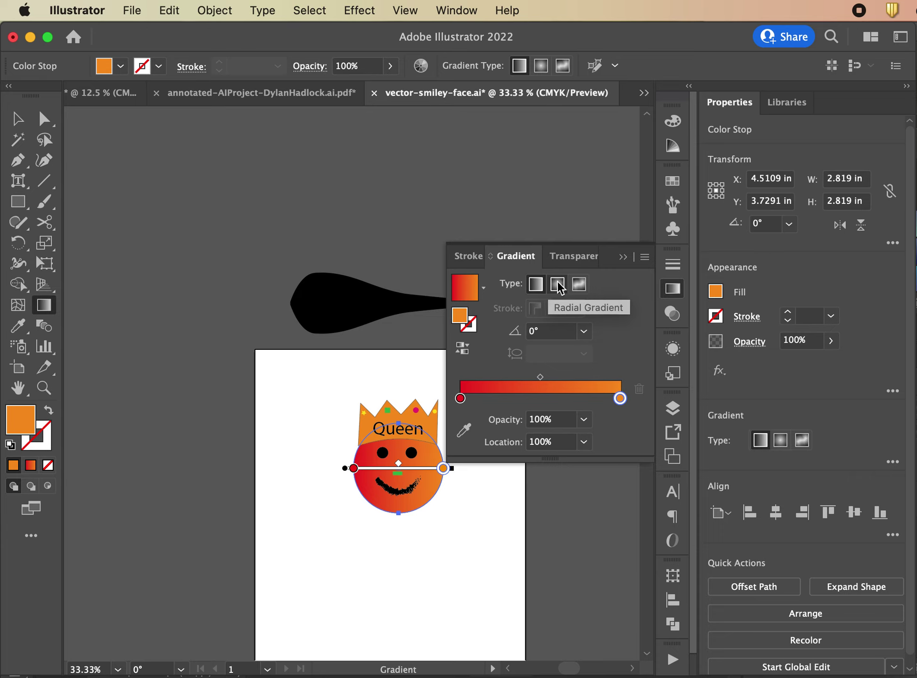
pyautogui.click(557, 285)
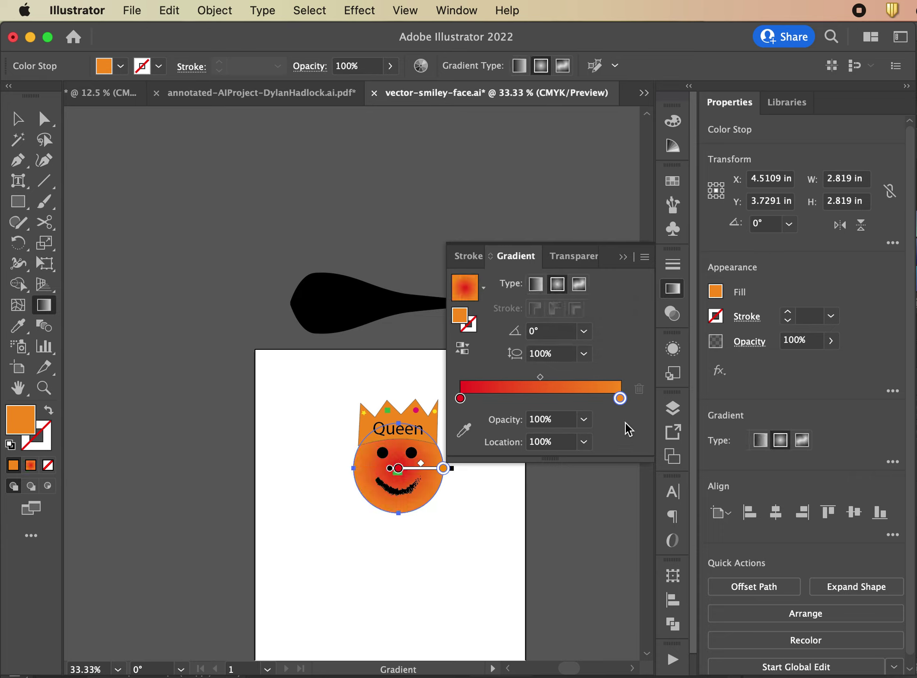
pyautogui.moveTo(620, 398); pyautogui.dragTo(518, 398)
pyautogui.moveTo(459, 399); pyautogui.dragTo(620, 398)
pyautogui.moveTo(519, 398); pyautogui.dragTo(460, 399)
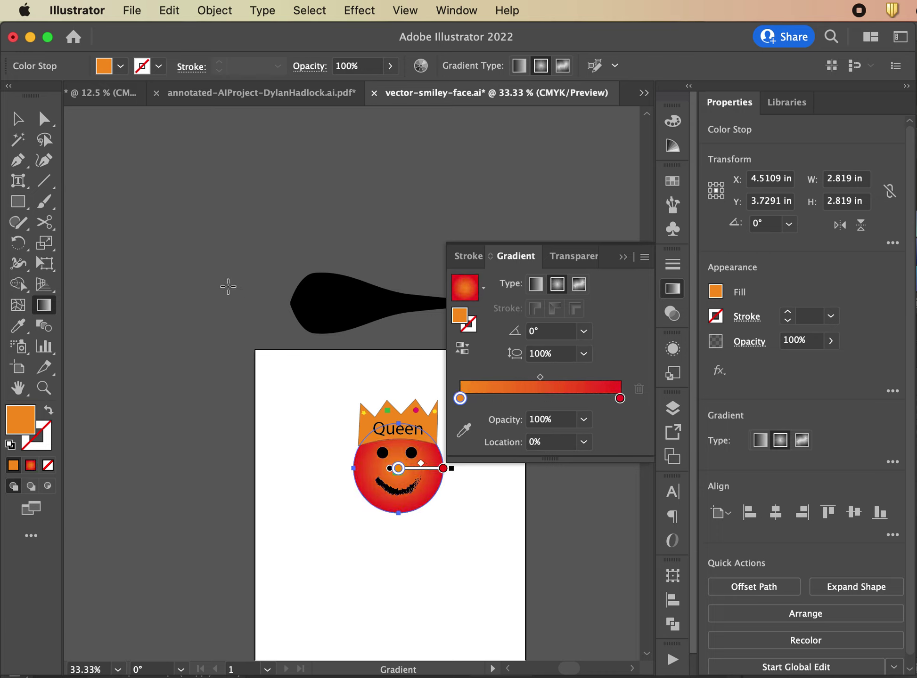
pyautogui.click(622, 258)
# Eyedropper-sample the black shape, the orange crown, then the red face's gradient and 0.5 pt stroke
pyautogui.press('v')
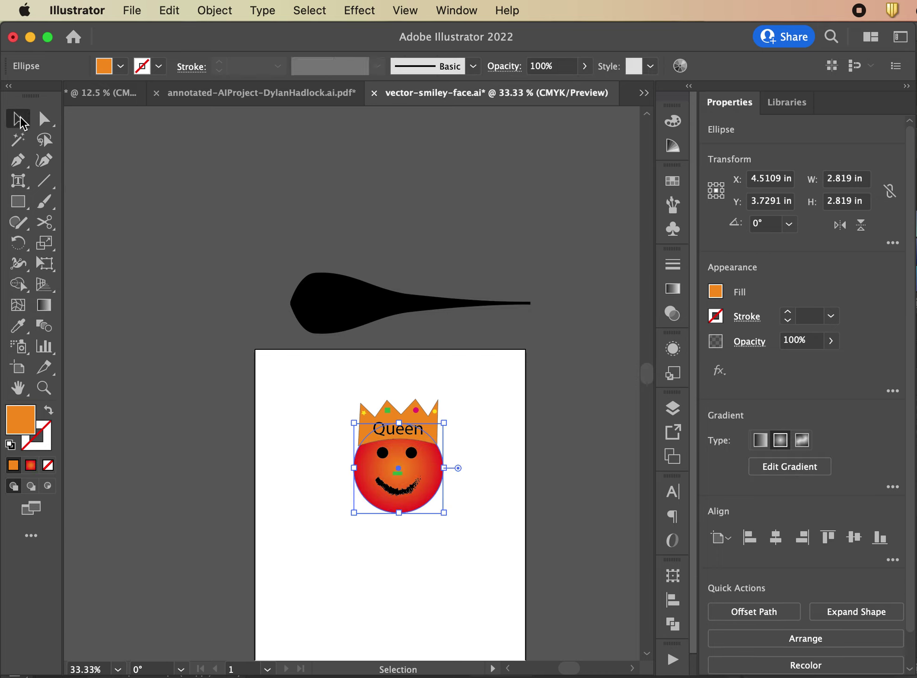
pyautogui.press('super+shift+a')
pyautogui.click(19, 325)
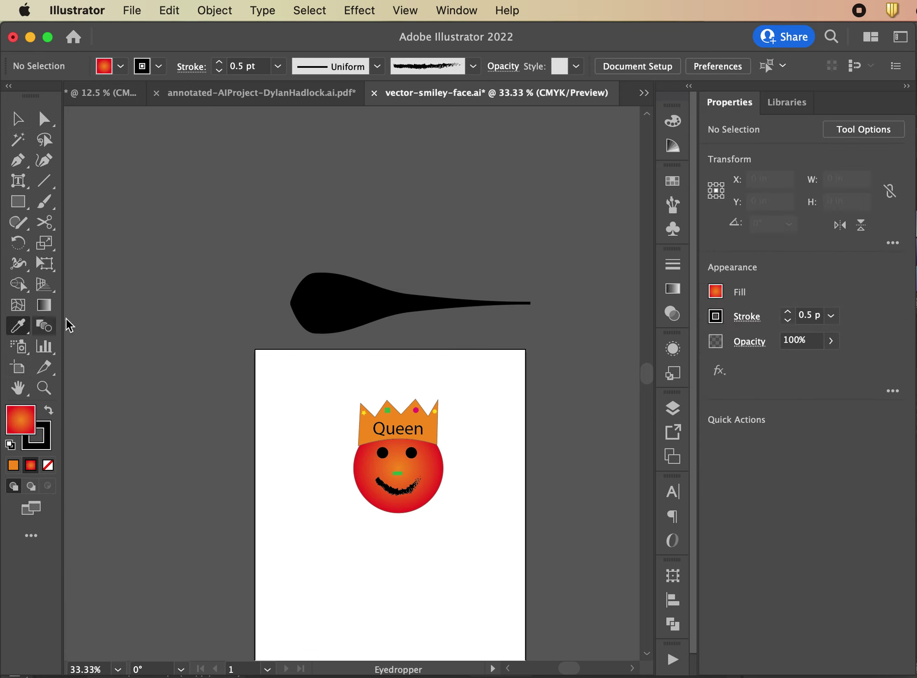
pyautogui.click(346, 297)
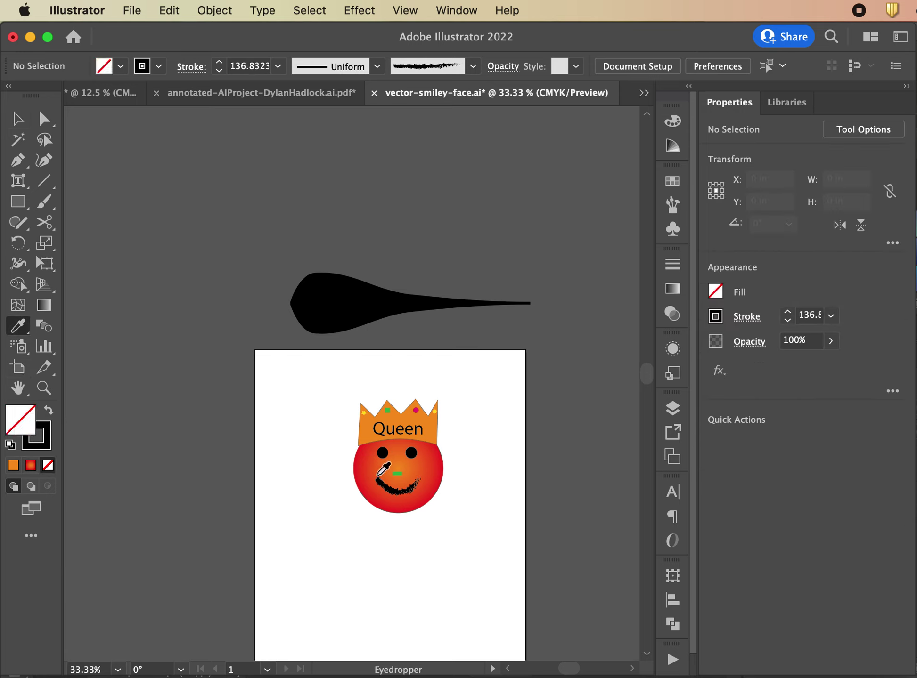
pyautogui.click(368, 436)
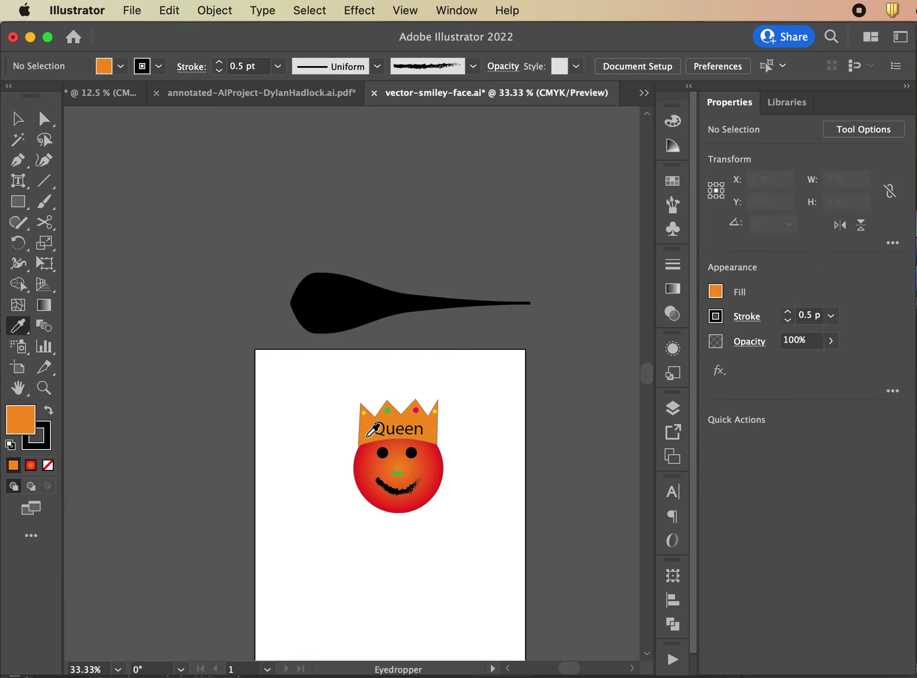
pyautogui.click(365, 469)
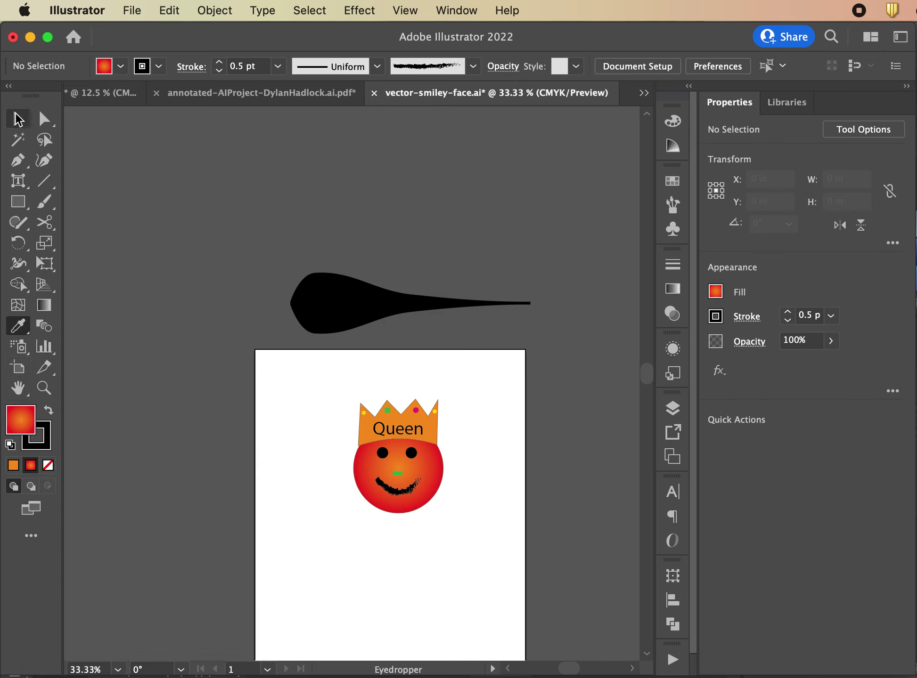
pyautogui.click(18, 119)
pyautogui.scroll(-5, 329, 228)
pyautogui.hscroll(2, 328, 228)
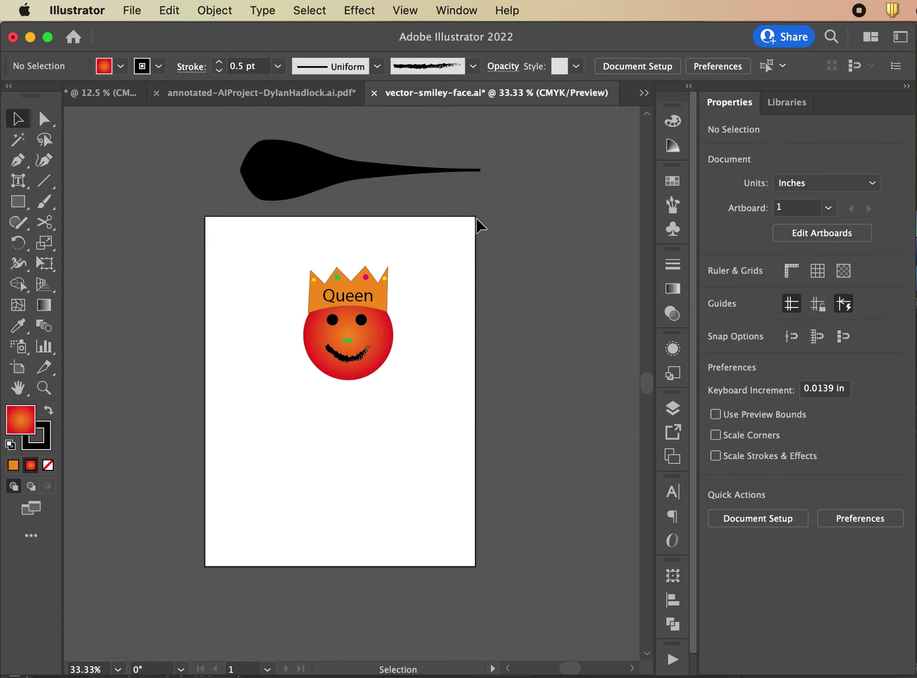
pyautogui.click(18, 367)
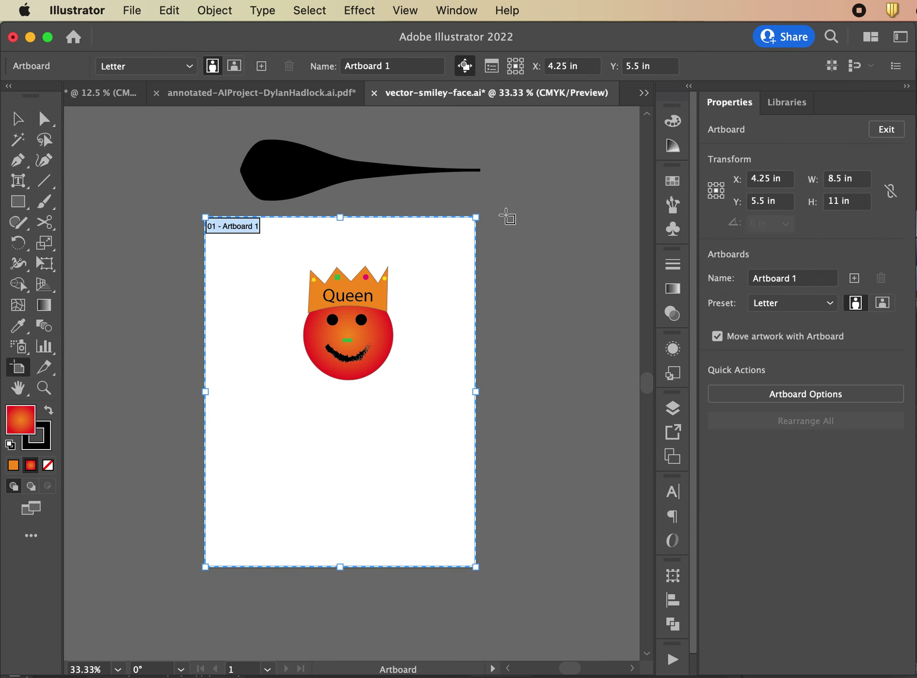
pyautogui.moveTo(475, 567); pyautogui.dragTo(598, 626)
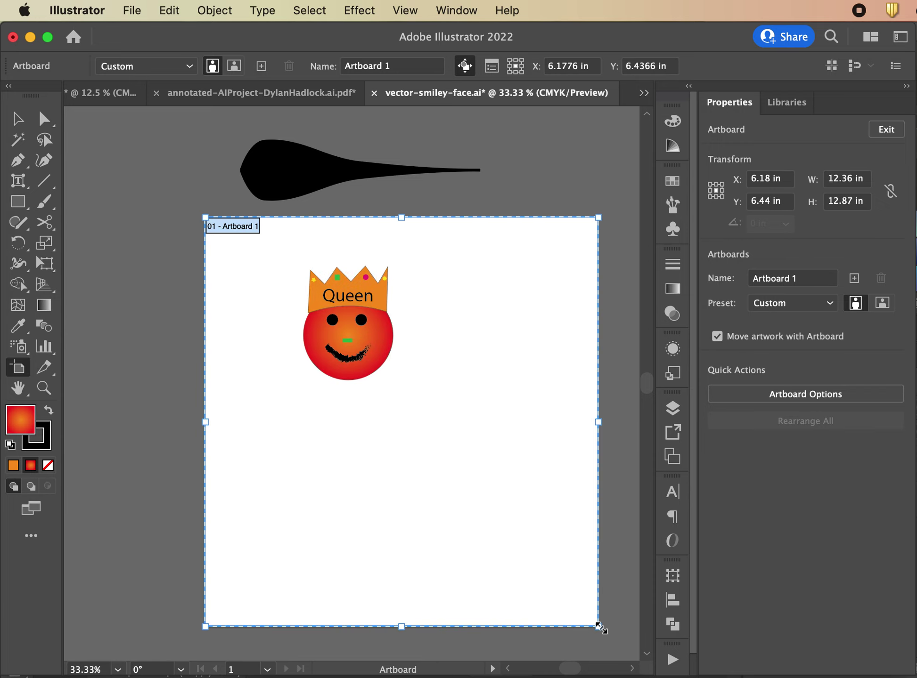
pyautogui.press('super+z')
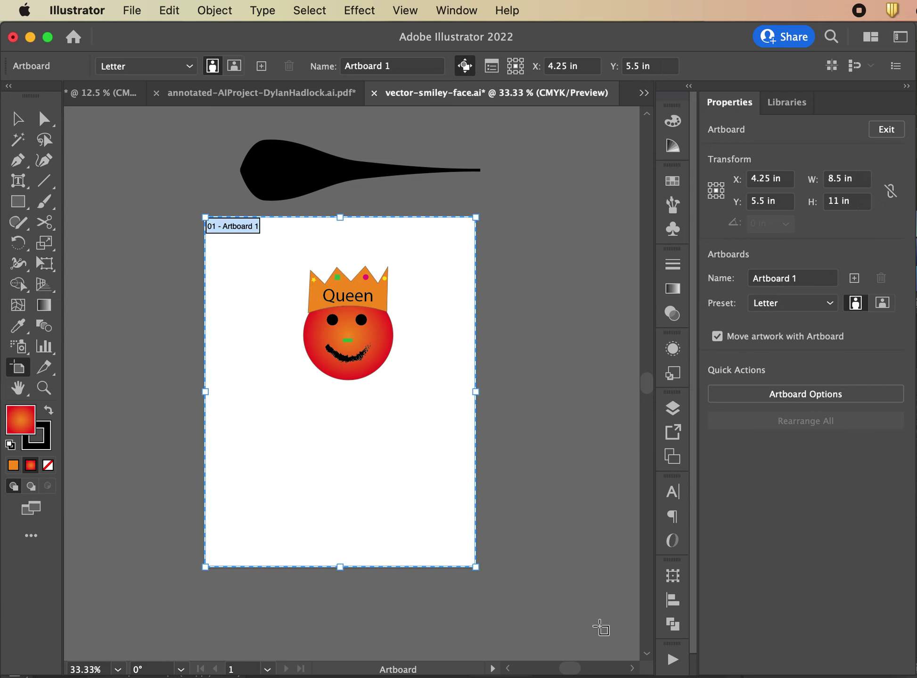
pyautogui.click(19, 118)
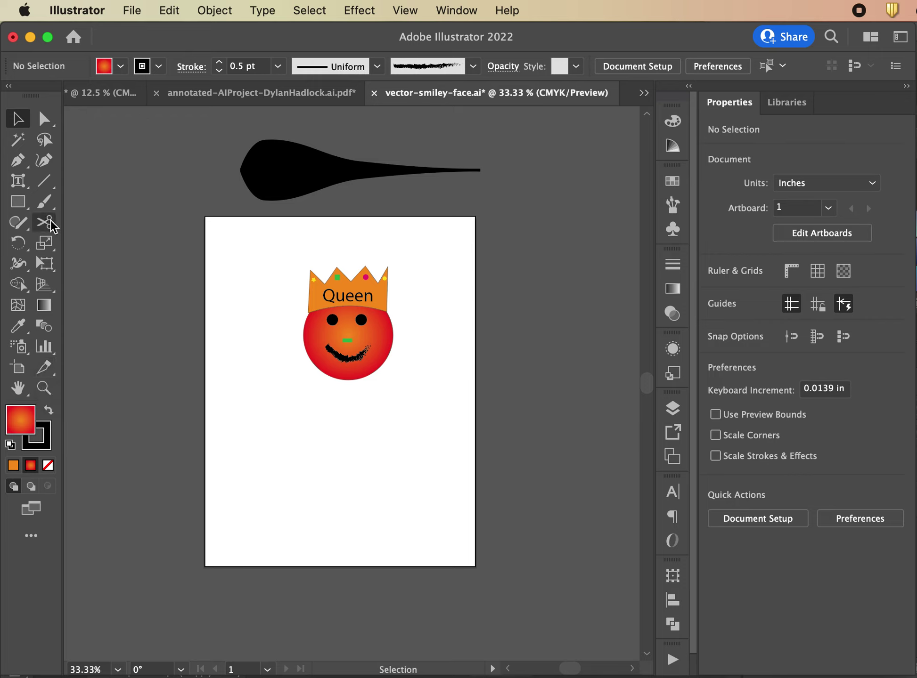
pyautogui.click(16, 395)
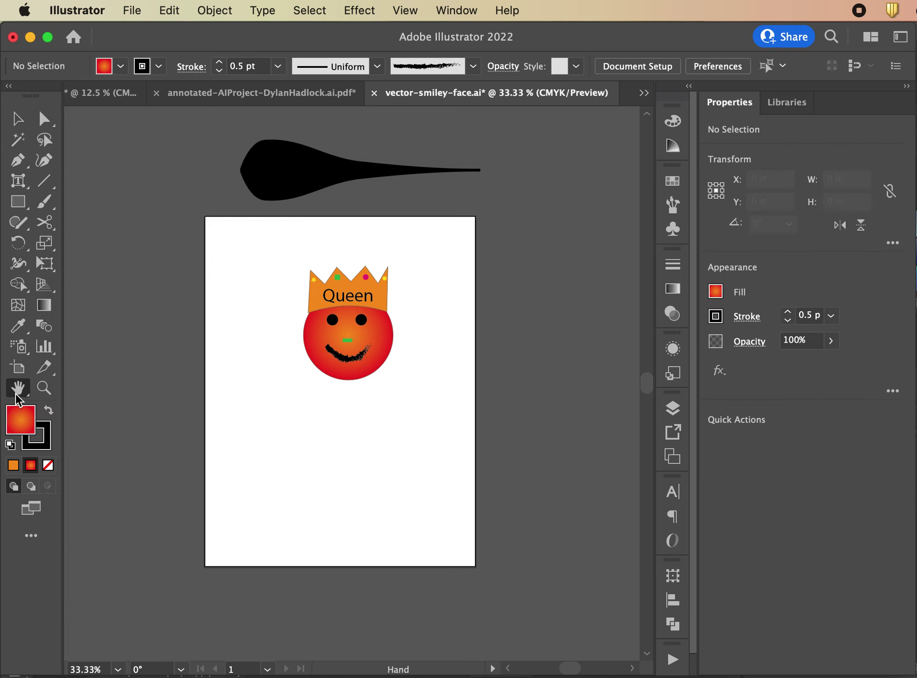
pyautogui.press('super+equal')
pyautogui.press('super+equal')
pyautogui.press('super+equal')
pyautogui.press('super+equal')
pyautogui.press('super+equal')
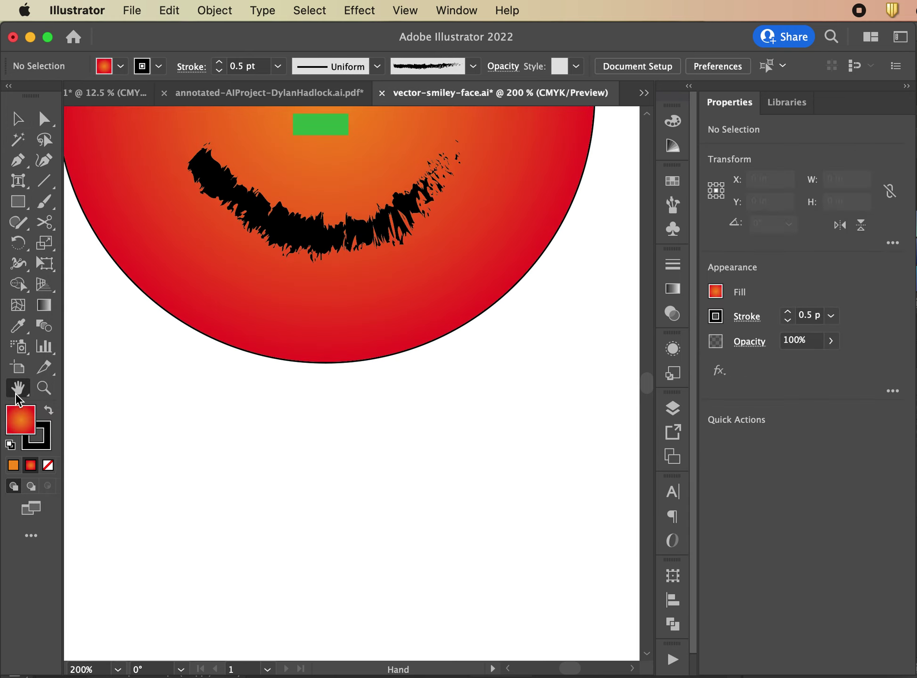
pyautogui.moveTo(131, 387); pyautogui.dragTo(157, 634)
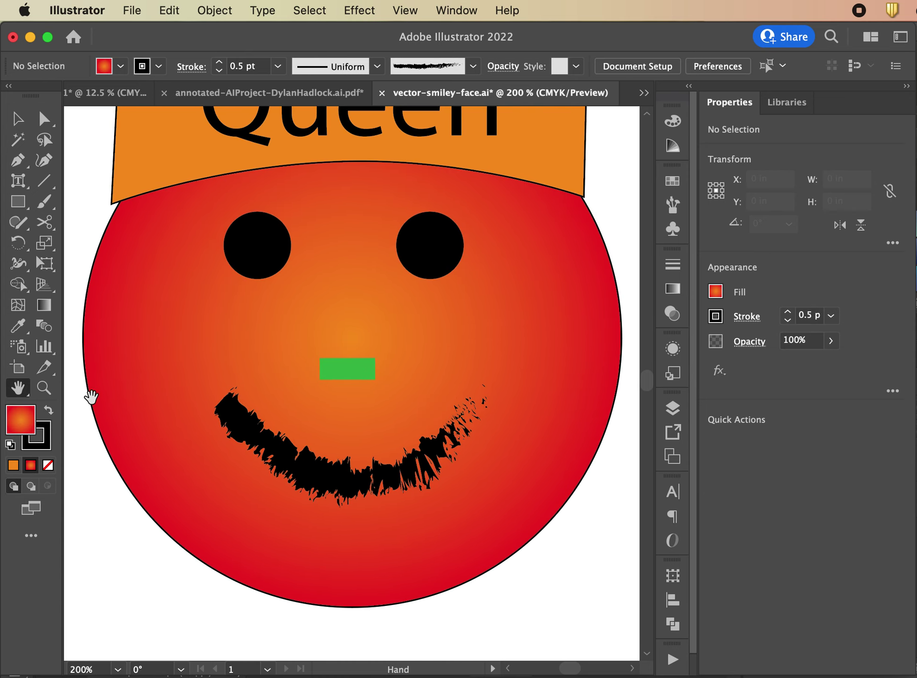
pyautogui.moveTo(91, 397); pyautogui.dragTo(101, 479)
pyautogui.press('v')
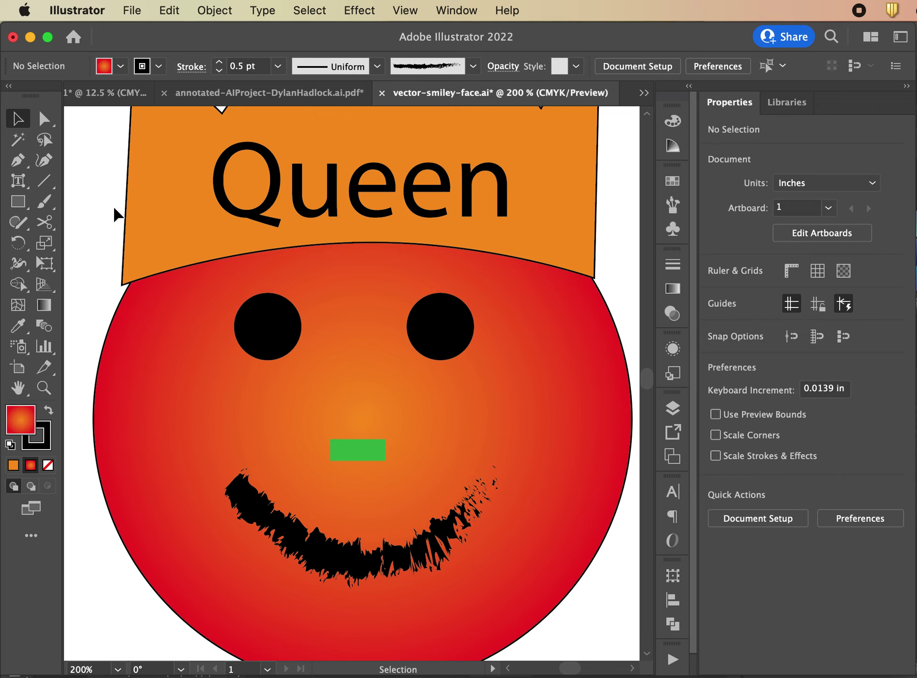
pyautogui.moveTo(112, 207); pyautogui.dragTo(63, 396)
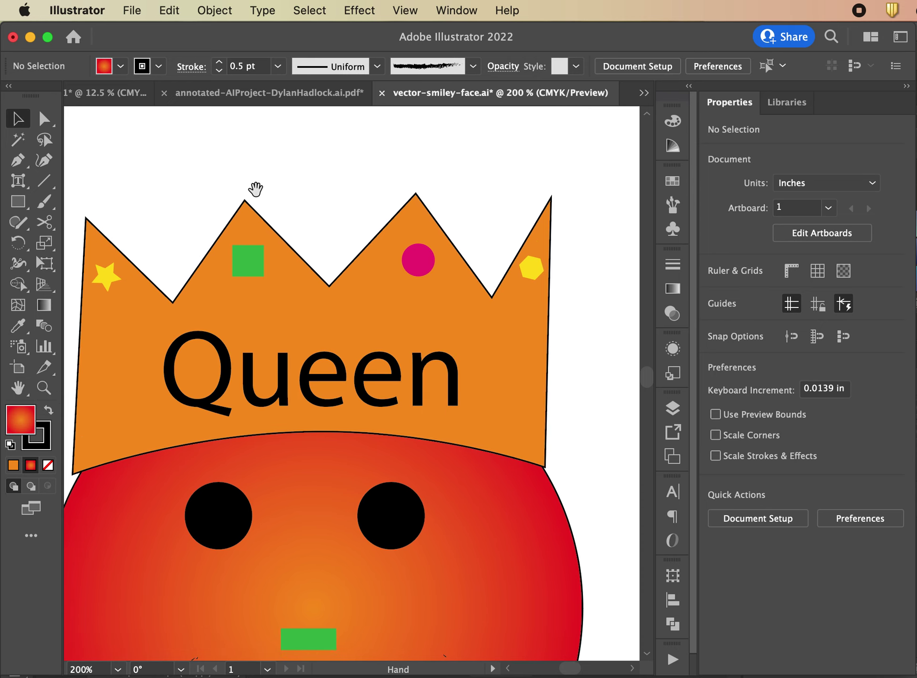
pyautogui.moveTo(356, 219); pyautogui.dragTo(411, 116)
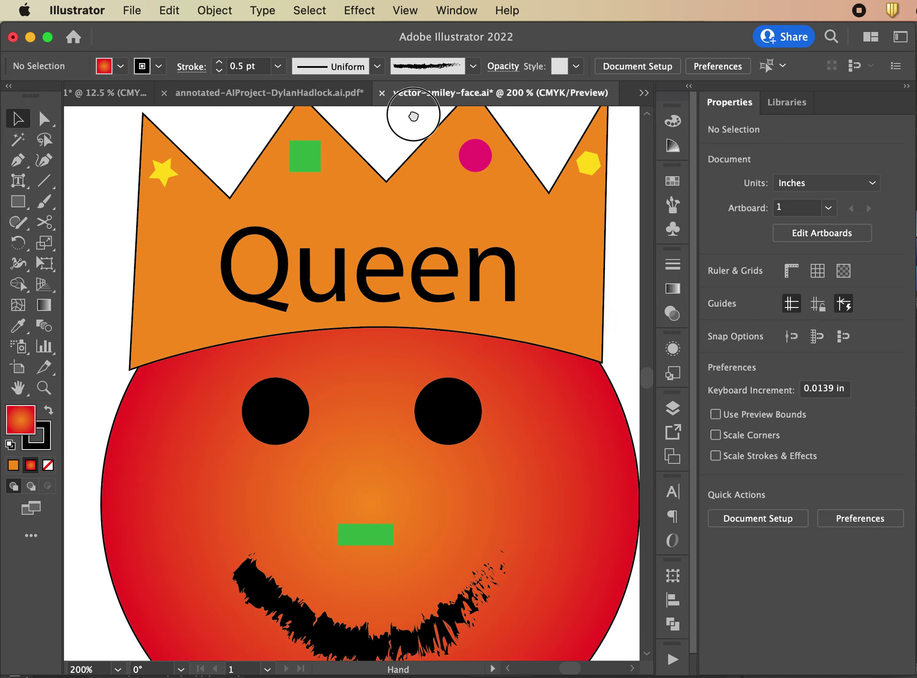
pyautogui.click(44, 385)
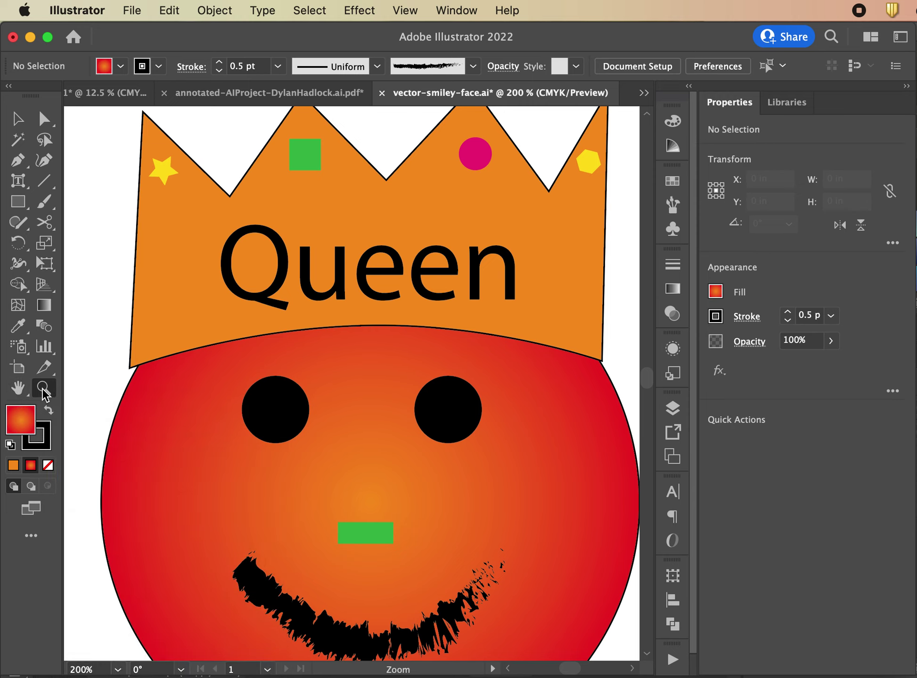
pyautogui.press('super+equal')
pyautogui.press('super+equal')
pyautogui.press('super+equal')
pyautogui.press('super+minus')
pyautogui.press('super+minus')
pyautogui.press('super+minus')
pyautogui.press('super+minus')
pyautogui.press('super+minus')
pyautogui.press('super+minus')
pyautogui.press('super+minus')
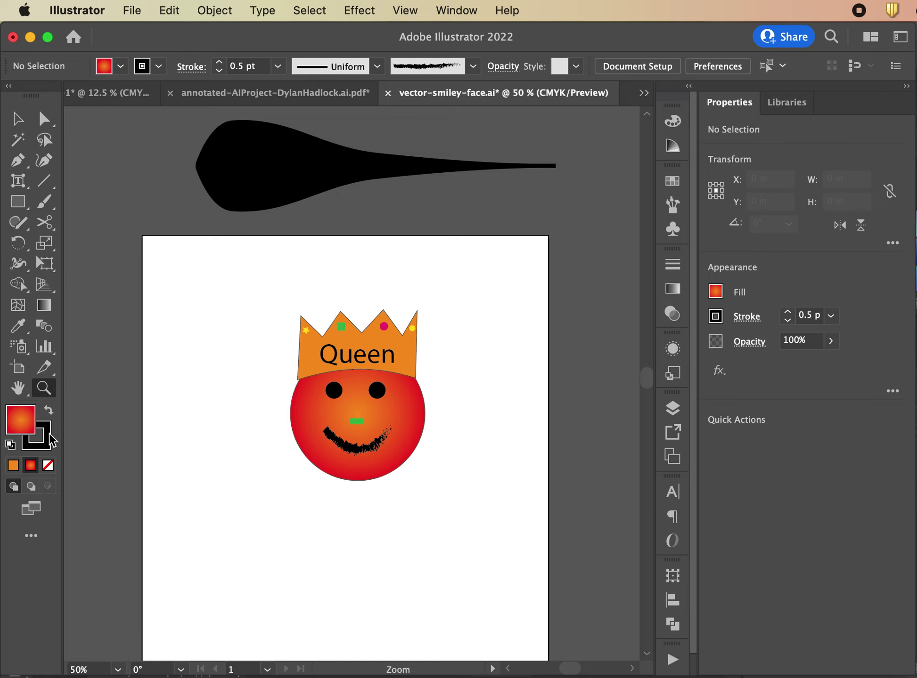
# Reset the face circle to the default white fill with a 1 pt black outline
pyautogui.click(10, 444)
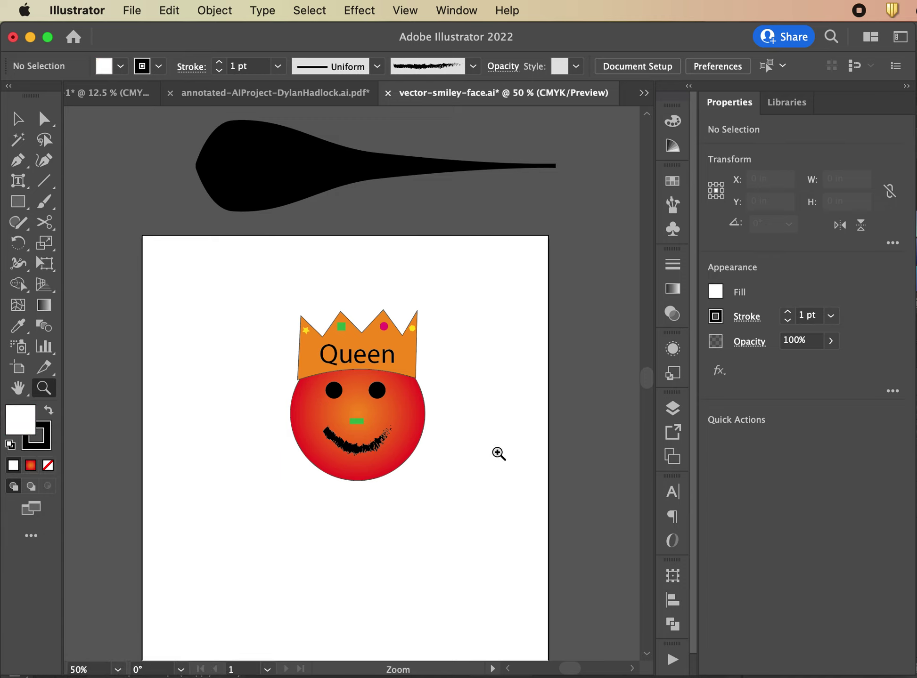
pyautogui.click(26, 121)
pyautogui.click(295, 408)
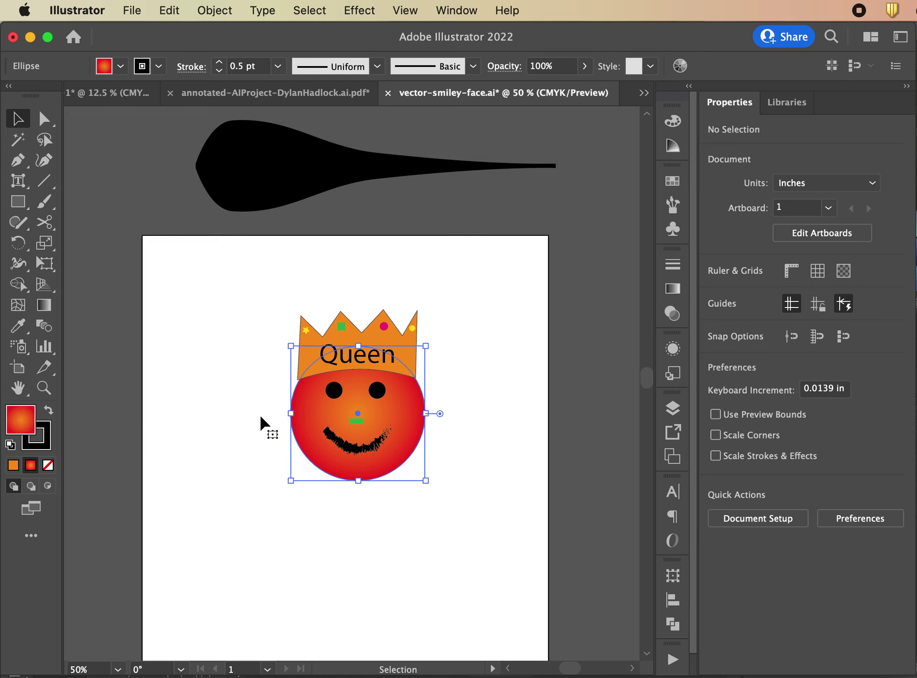
pyautogui.click(11, 444)
pyautogui.click(218, 375)
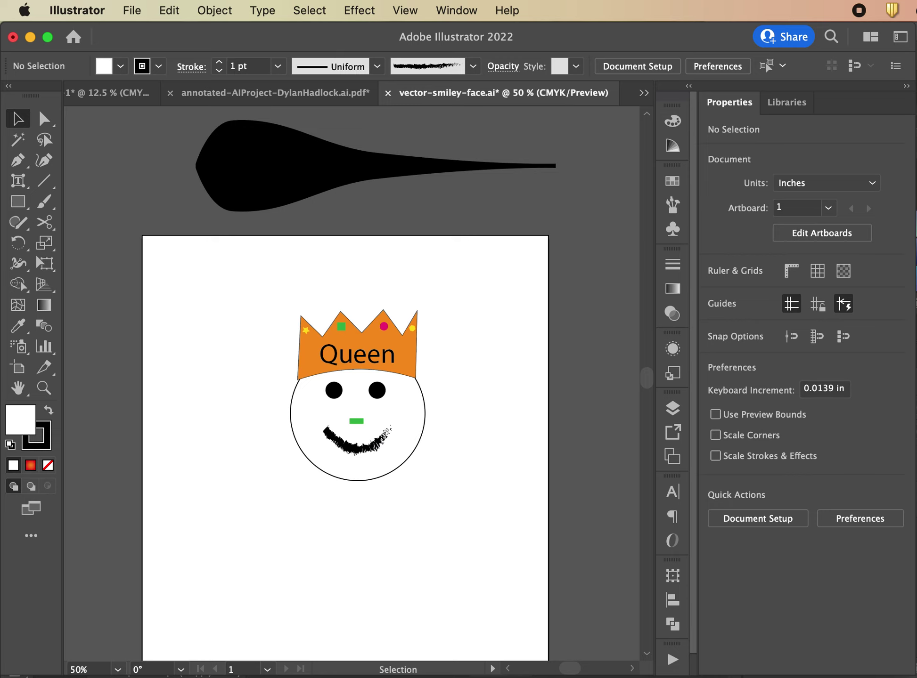
# Open the Character panel and try Myriad Variable Concept from the font family list
pyautogui.click(677, 500)
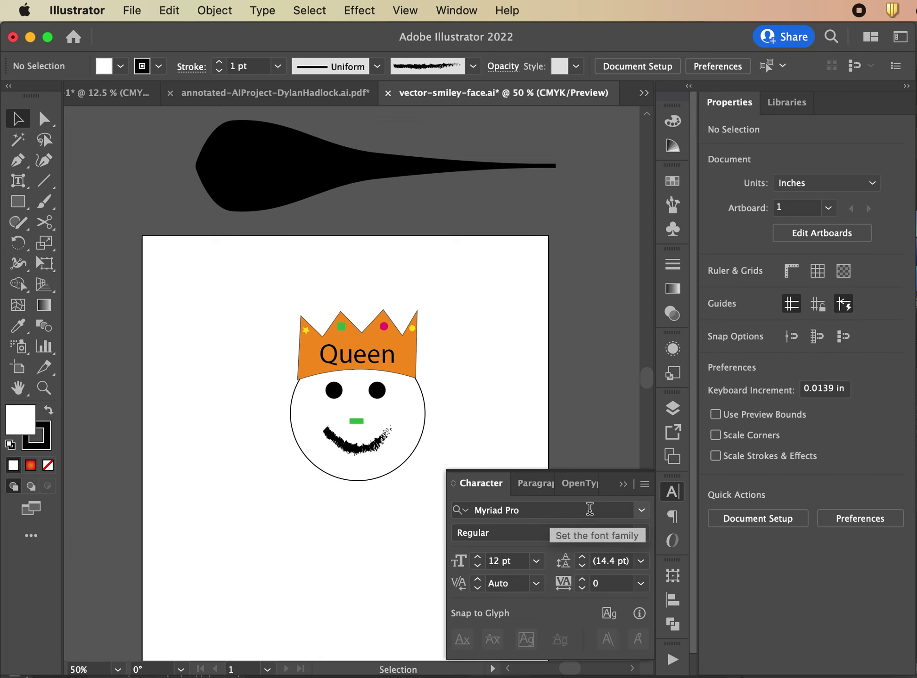
pyautogui.click(642, 513)
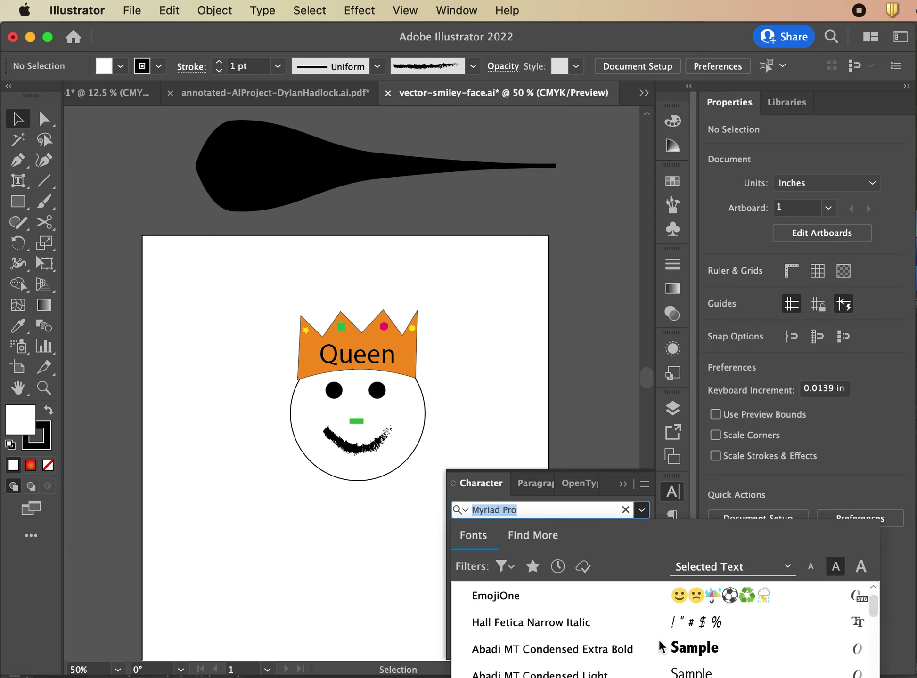
pyautogui.click(589, 510)
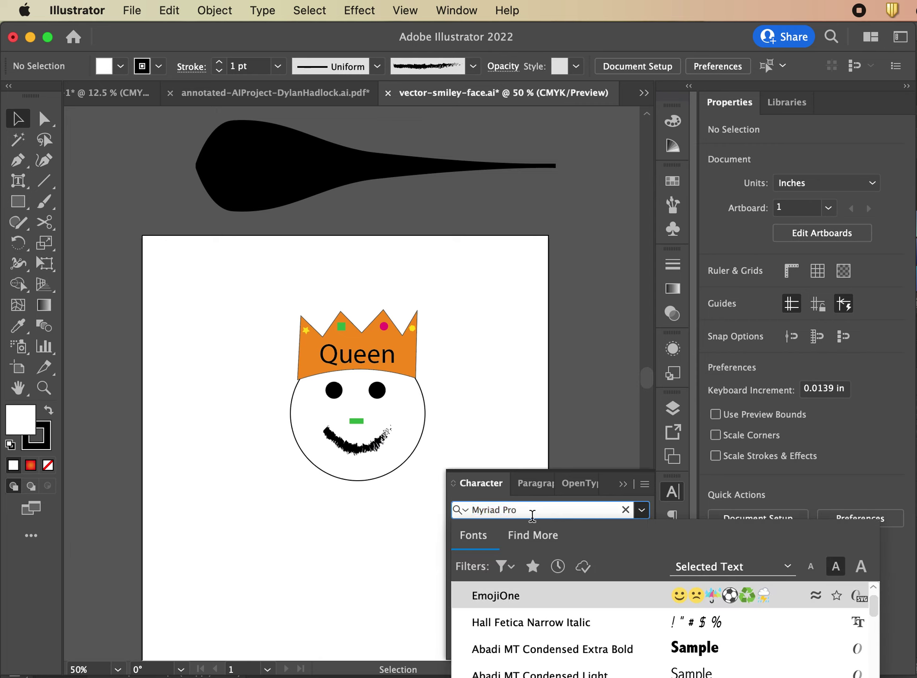
pyautogui.click(573, 408)
pyautogui.click(641, 533)
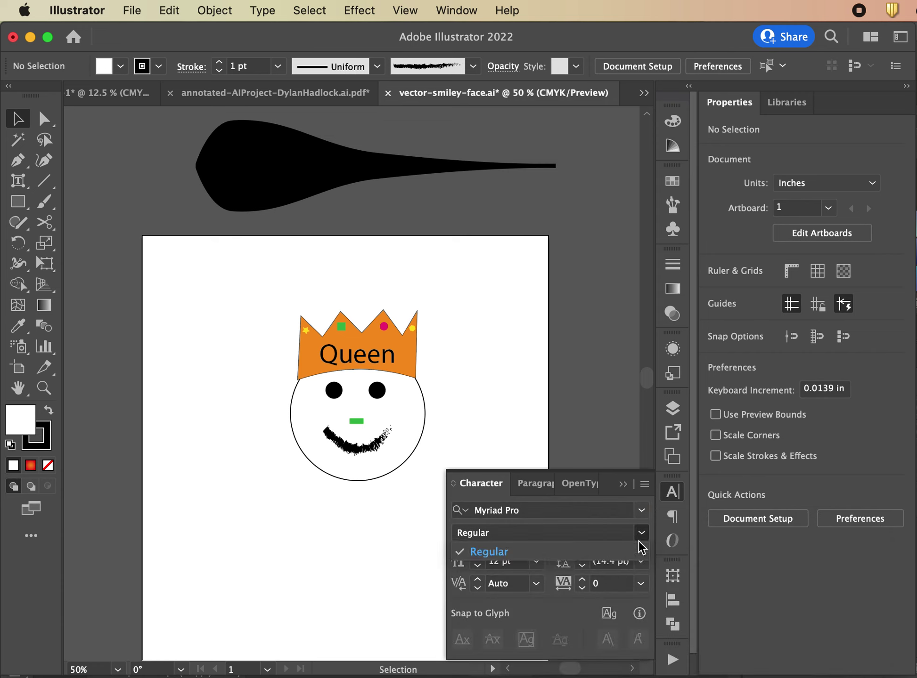
pyautogui.click(554, 510)
pyautogui.click(641, 508)
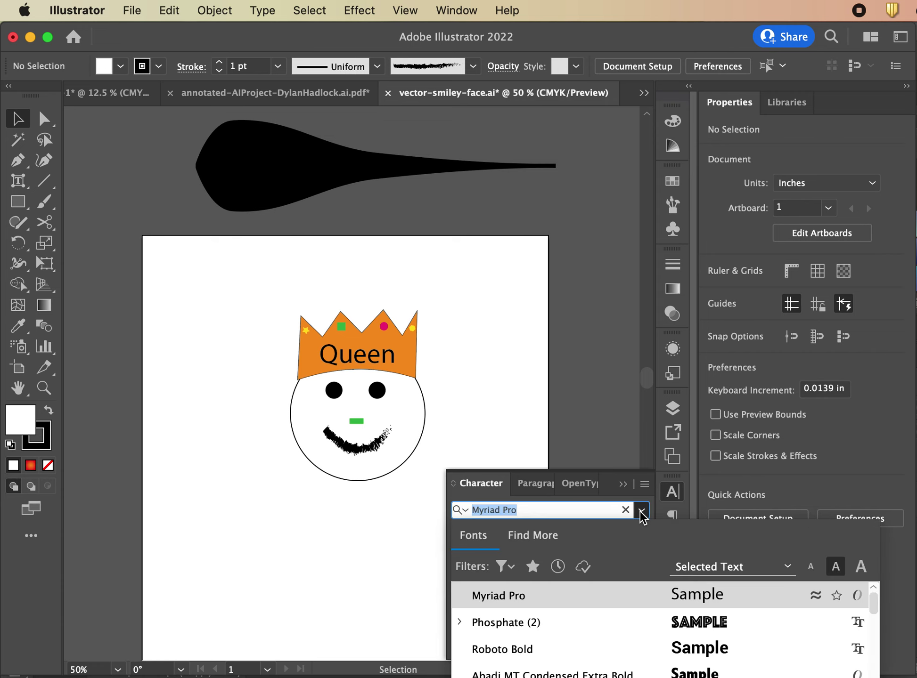
pyautogui.scroll(-9, 636, 656)
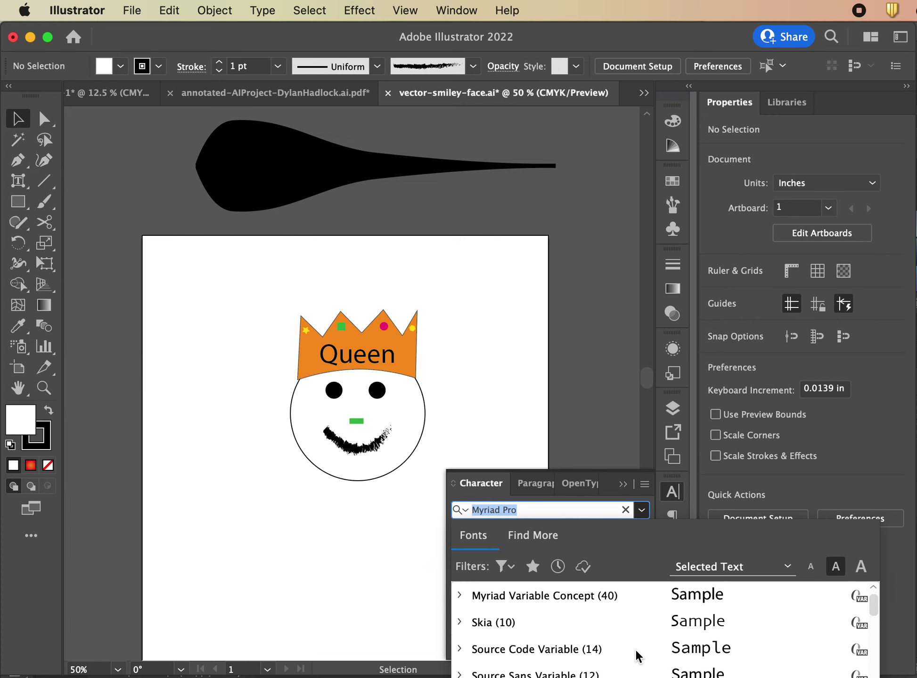
pyautogui.click(619, 606)
pyautogui.click(620, 535)
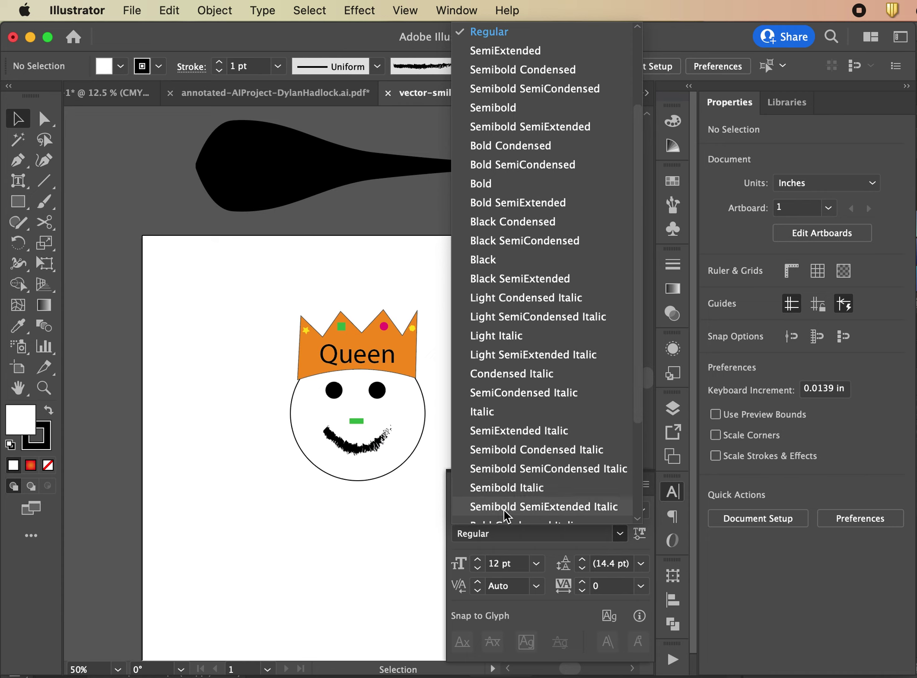
pyautogui.click(393, 485)
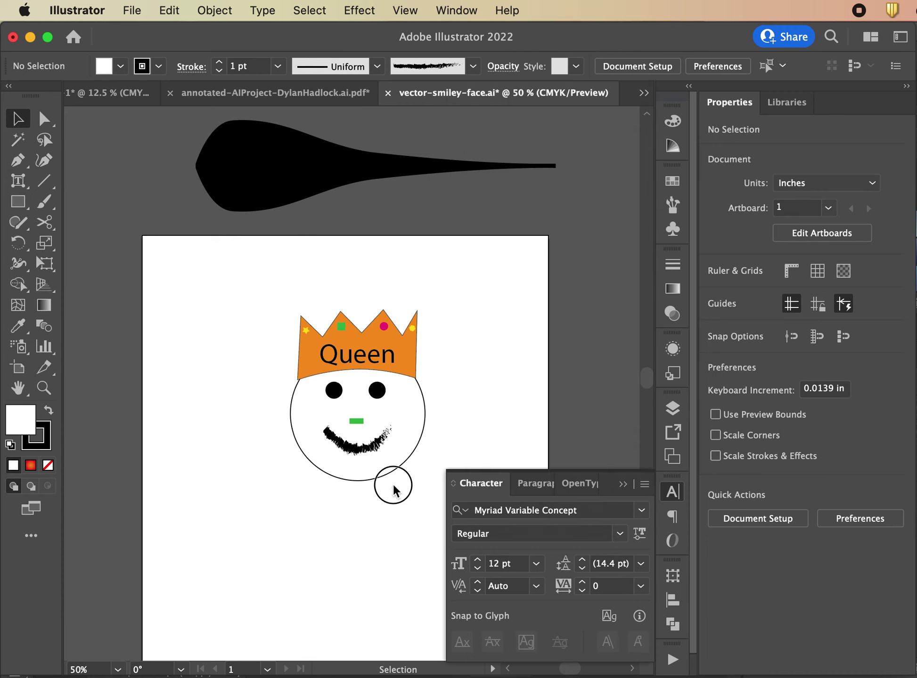
# Select the Queen text and preview Abadi MT Condensed Light on it
pyautogui.click(370, 360)
pyautogui.click(641, 533)
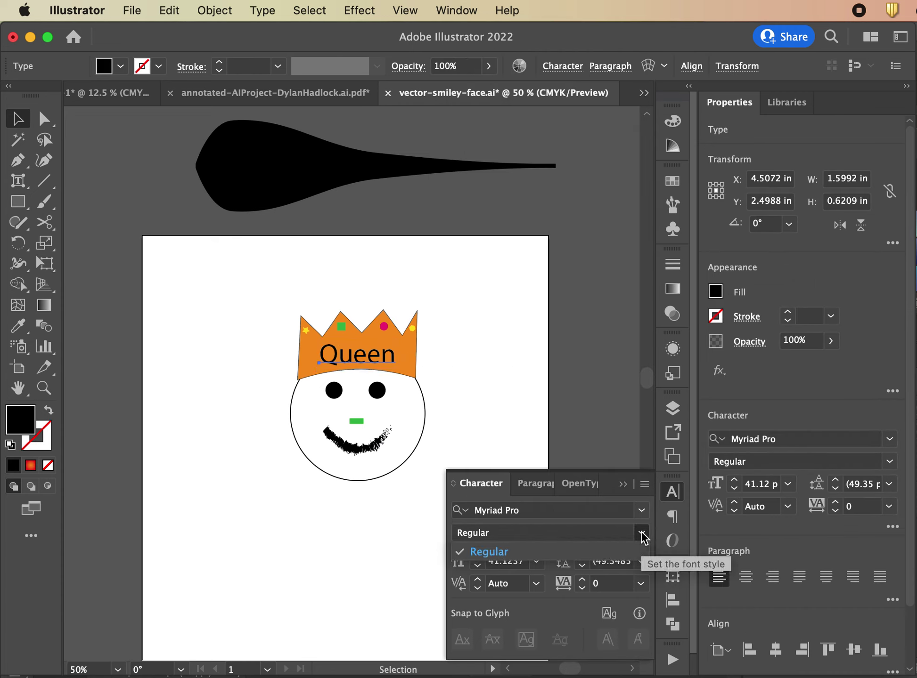
pyautogui.click(641, 517)
pyautogui.click(640, 511)
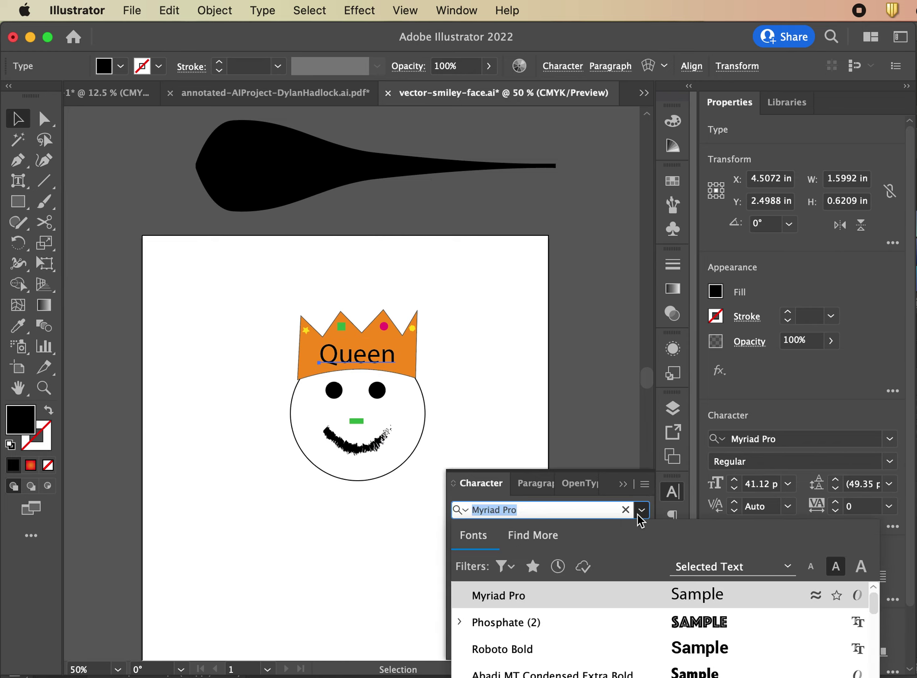
pyautogui.scroll(-1, 645, 672)
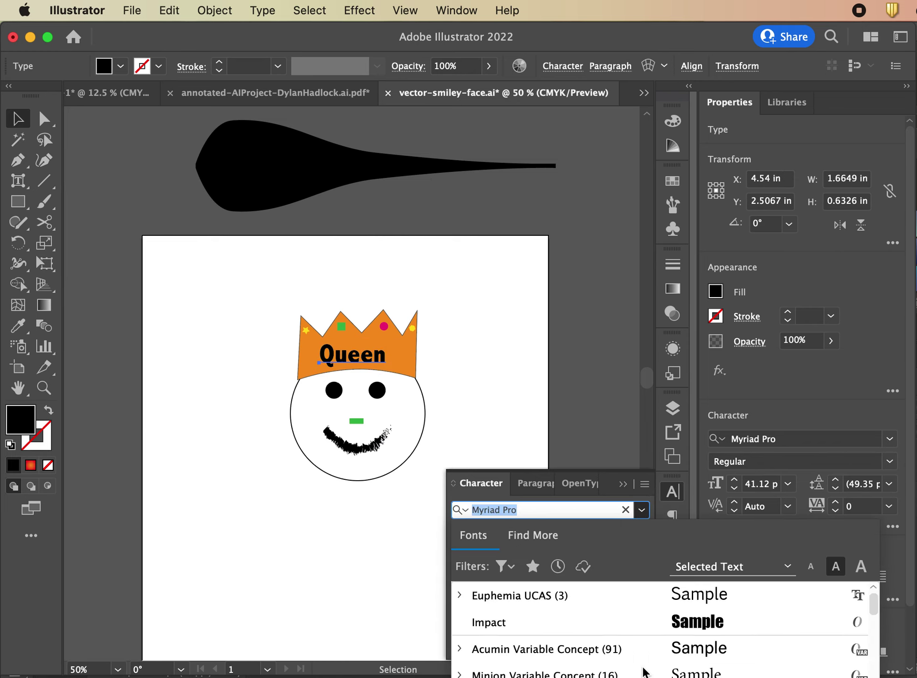
pyautogui.scroll(-8, 644, 672)
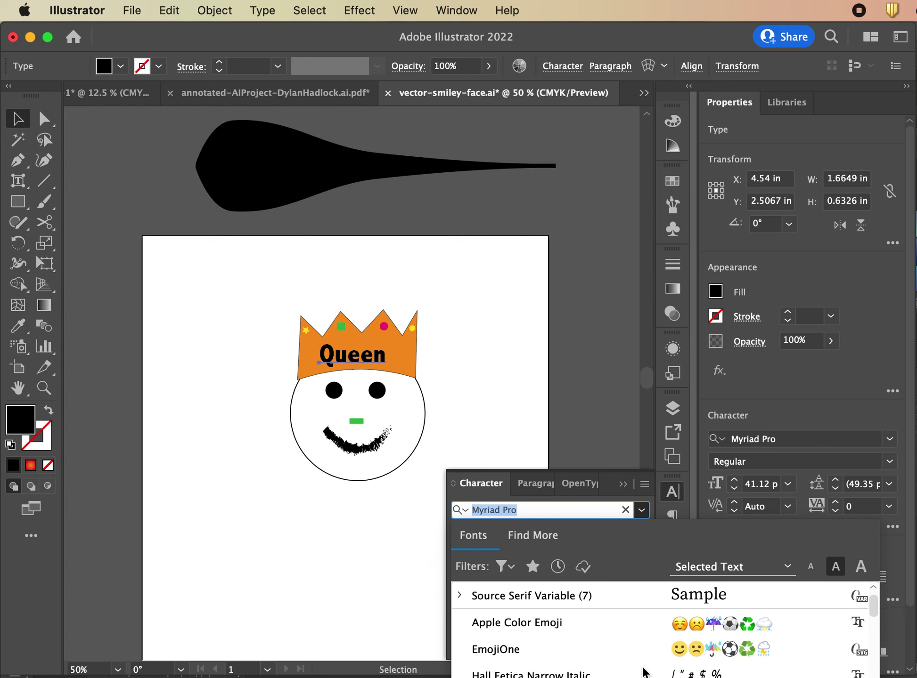
pyautogui.scroll(-2, 644, 672)
pyautogui.click(639, 620)
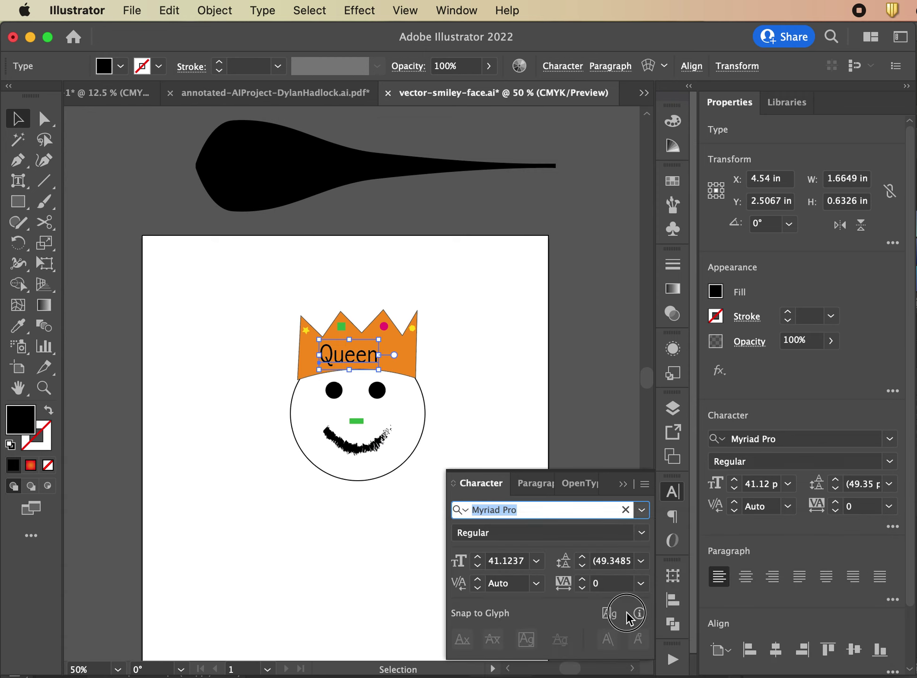
pyautogui.click(640, 533)
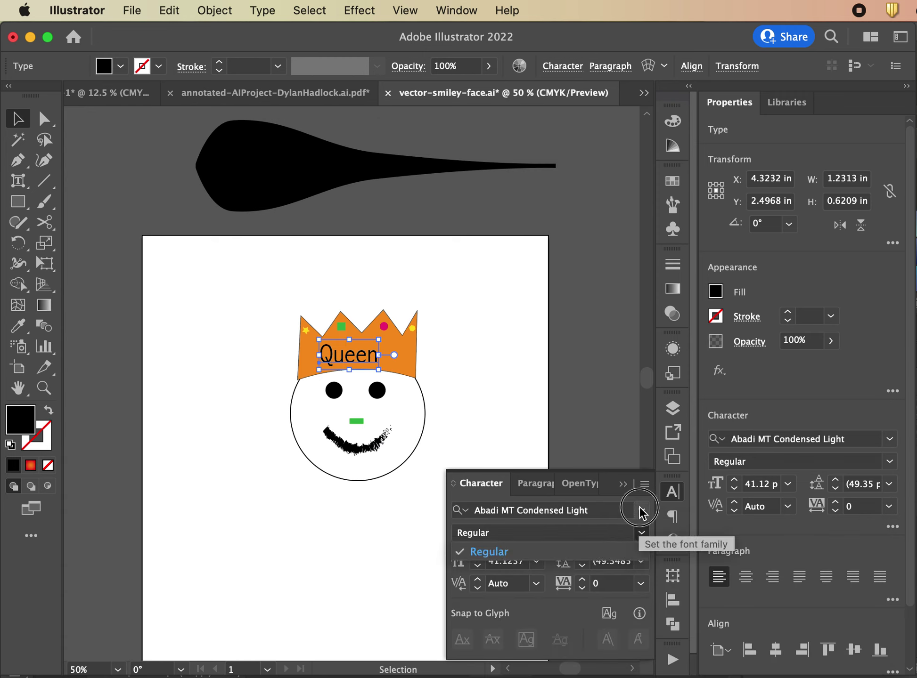
pyautogui.click(642, 535)
# Change Queen's font to Avenir with the Heavy style, then deselect to view it
pyautogui.click(641, 510)
pyautogui.scroll(-3, 630, 668)
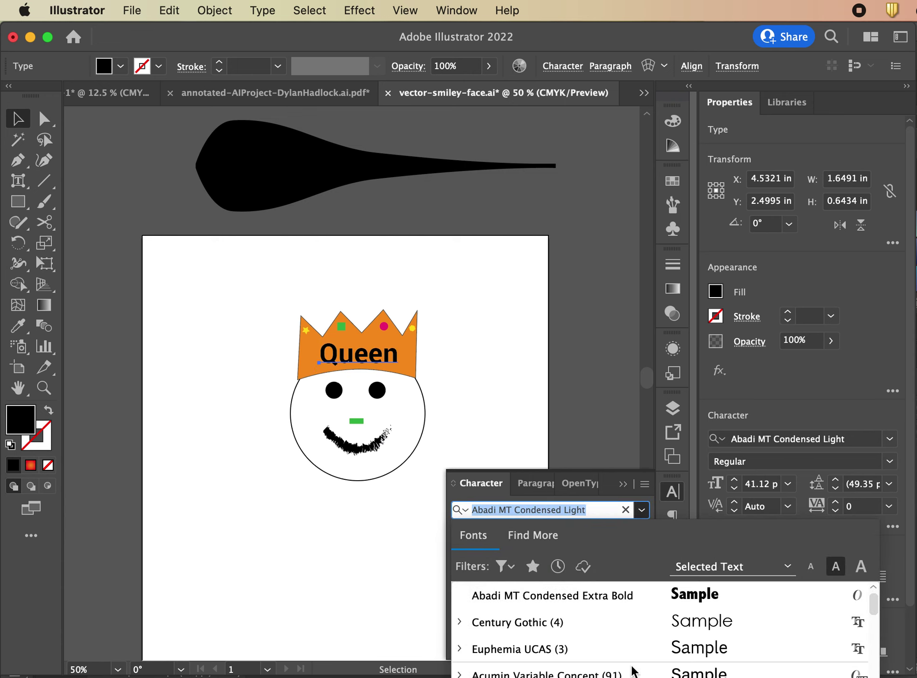
pyautogui.scroll(-8, 634, 671)
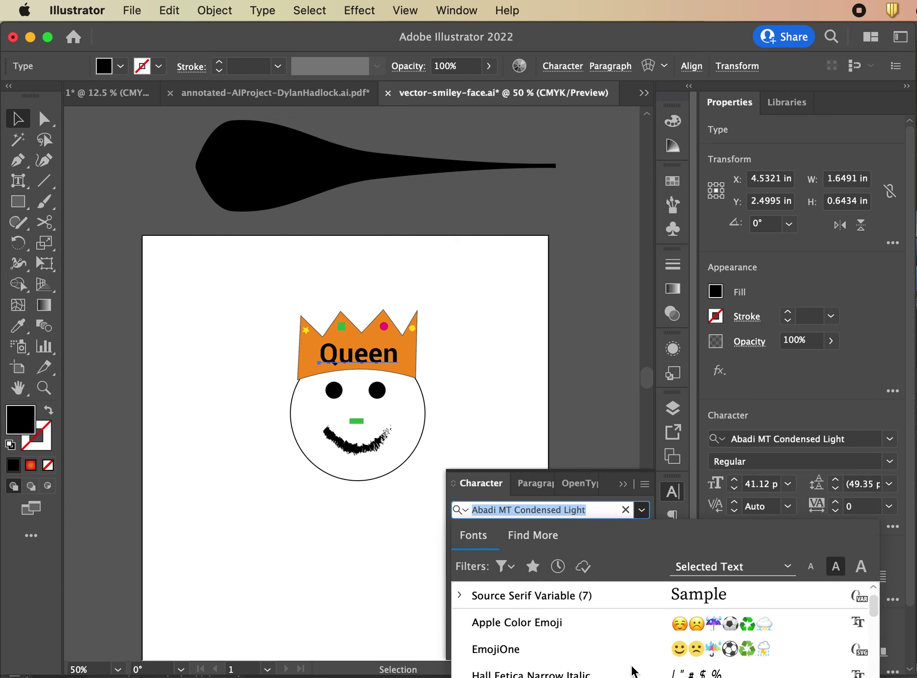
pyautogui.scroll(-2, 633, 672)
pyautogui.scroll(-4, 633, 670)
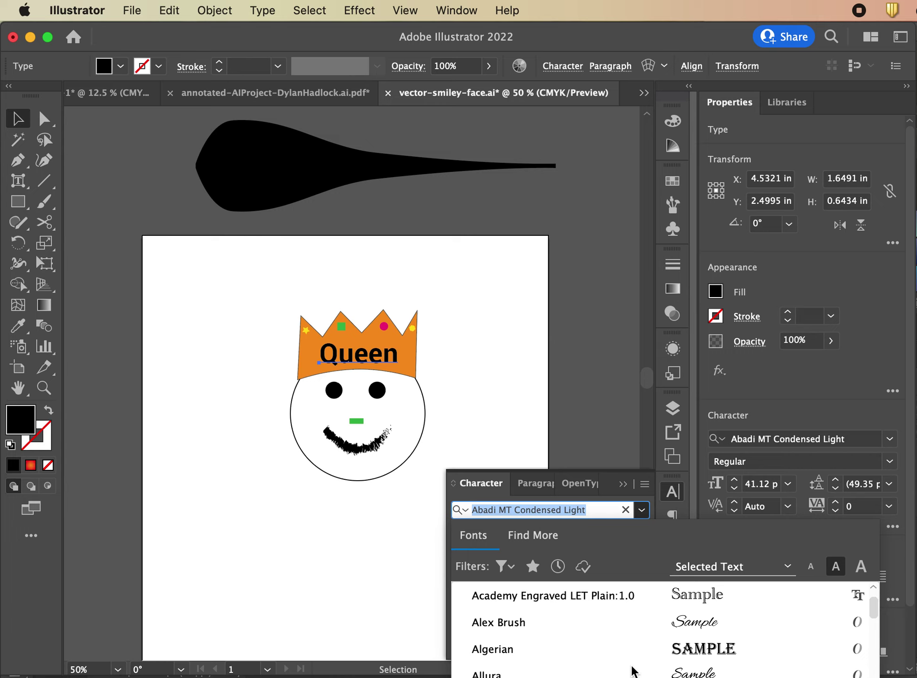
pyautogui.scroll(-2, 633, 671)
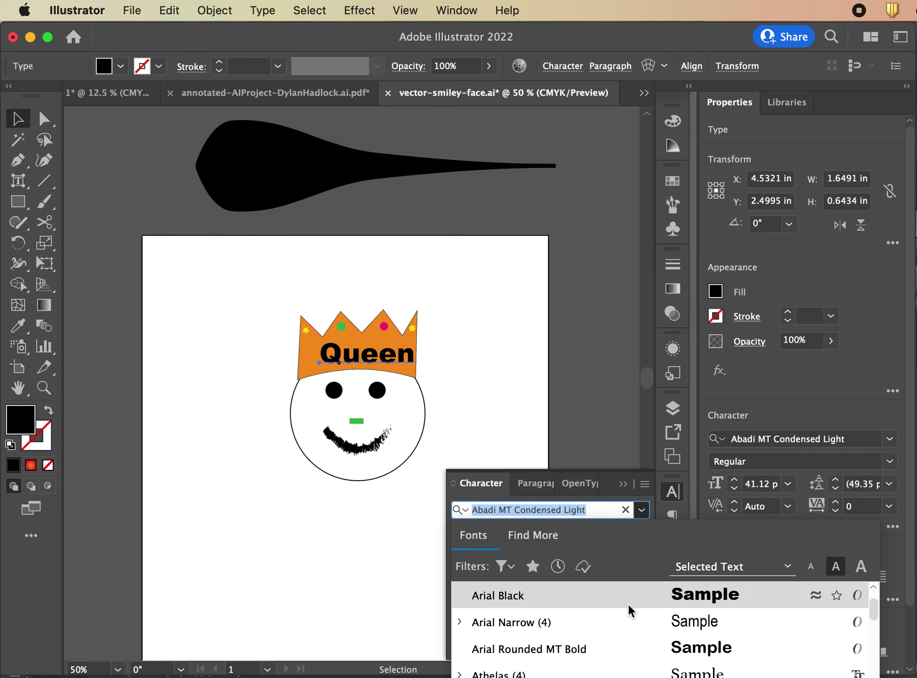
pyautogui.scroll(-3, 626, 666)
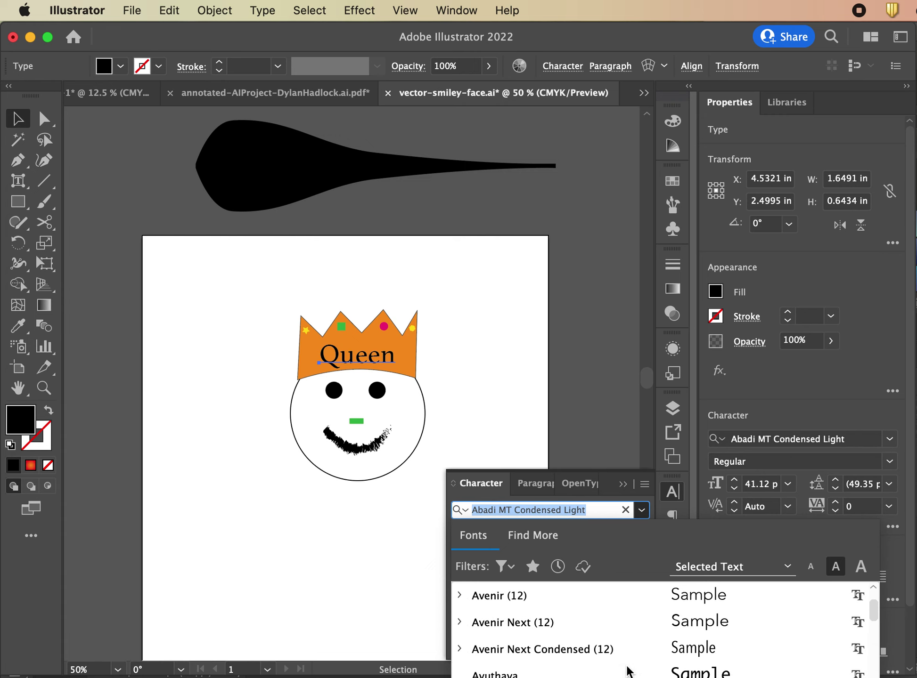
pyautogui.click(636, 597)
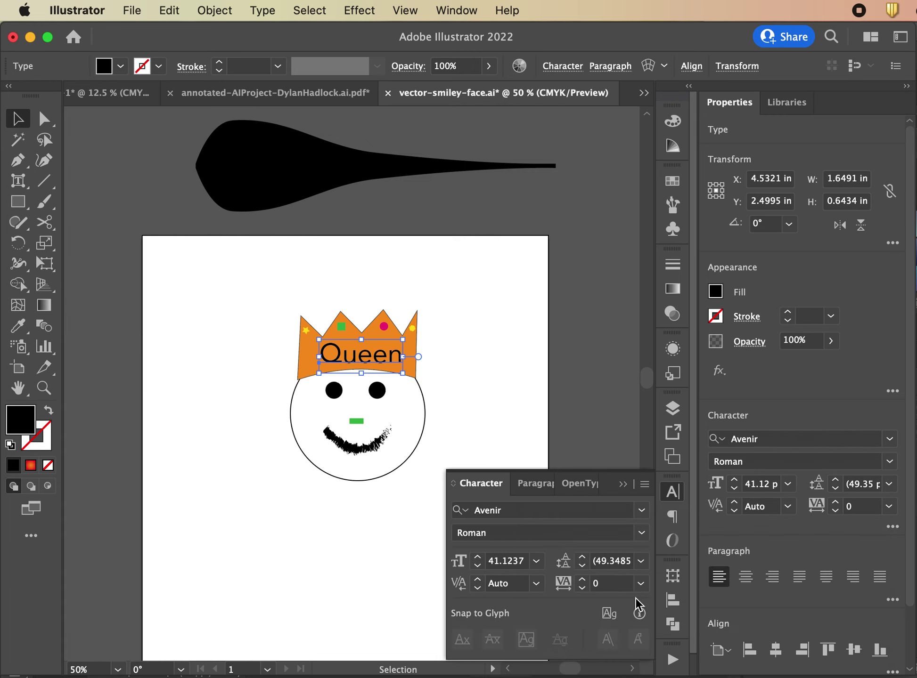
pyautogui.click(640, 533)
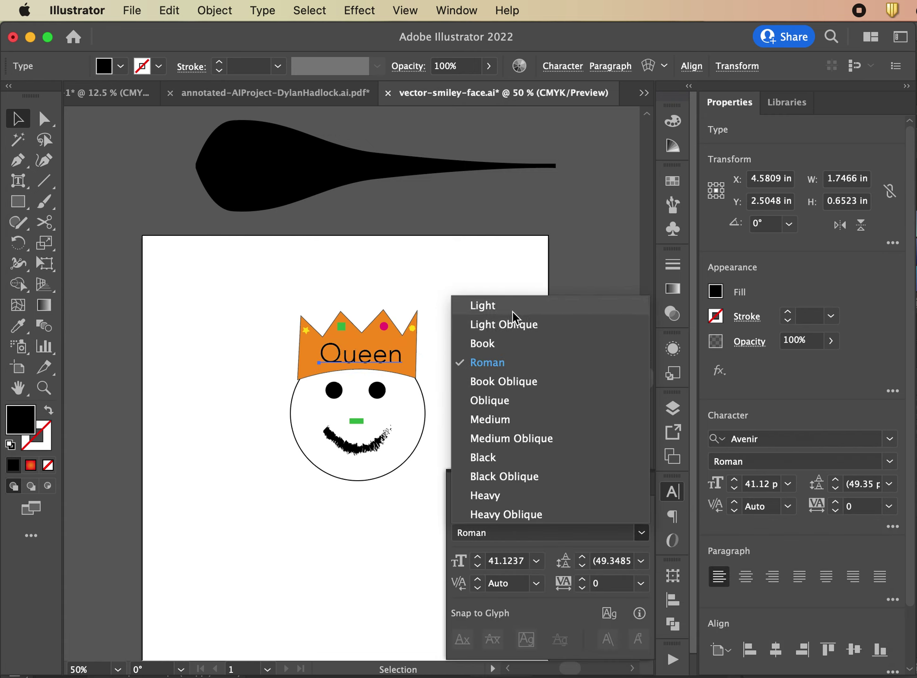
pyautogui.click(511, 496)
pyautogui.click(175, 468)
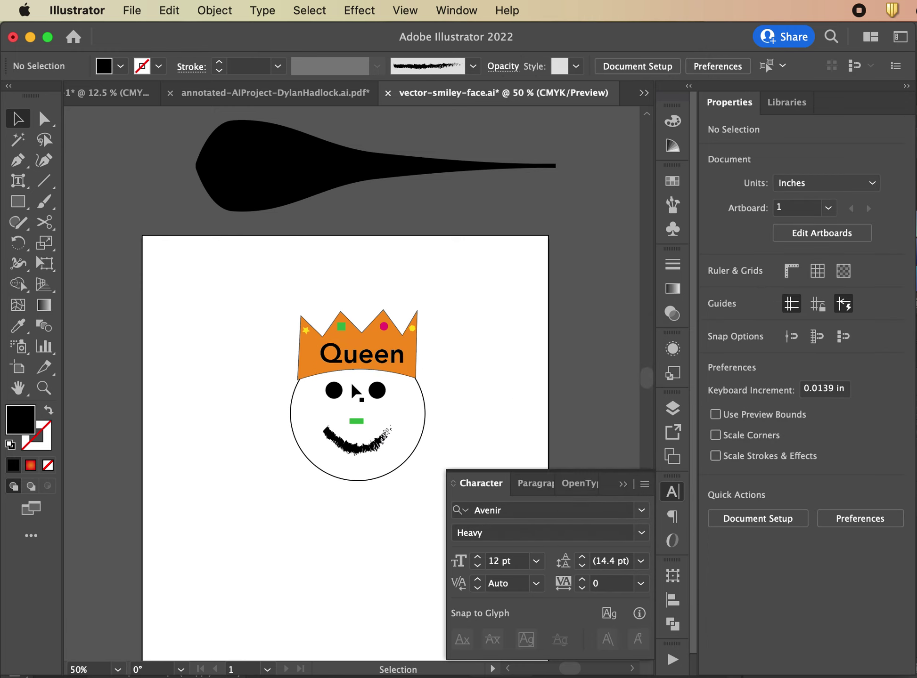
# Select Queen and reduce its font size to 39 pt
pyautogui.moveTo(355, 358); pyautogui.dragTo(352, 356)
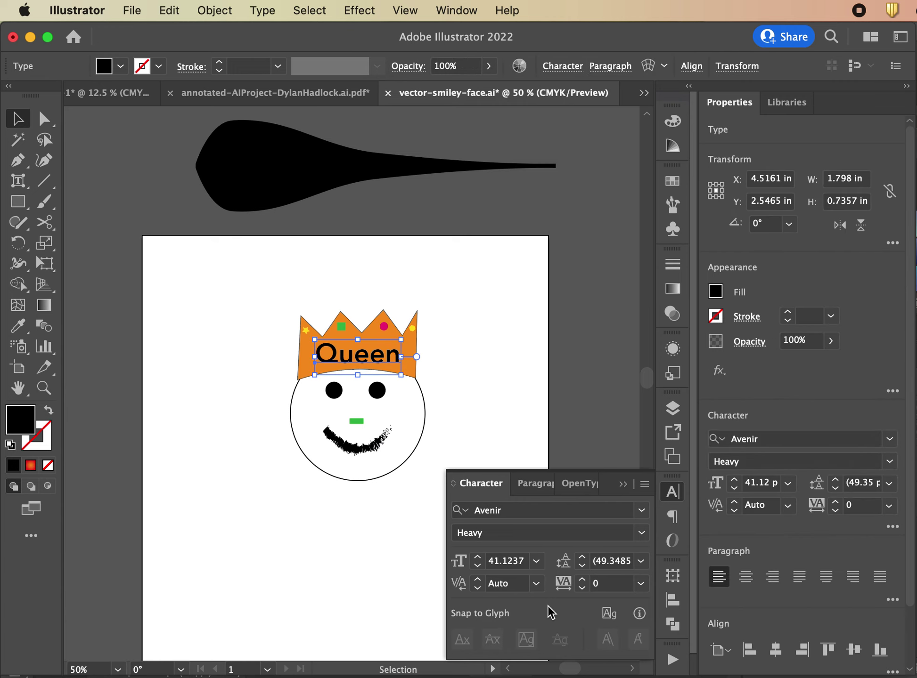
pyautogui.click(477, 557)
pyautogui.click(477, 557)
pyautogui.click(477, 557)
pyautogui.click(477, 557)
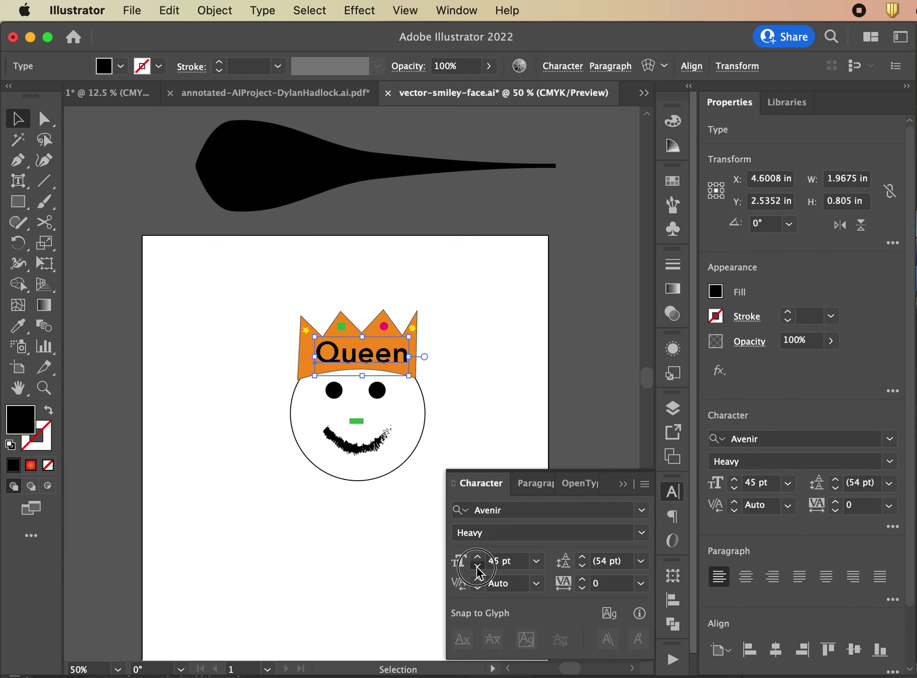
pyautogui.click(477, 565)
pyautogui.click(477, 566)
pyautogui.click(477, 565)
pyautogui.click(477, 565)
pyautogui.click(478, 566)
pyautogui.click(477, 565)
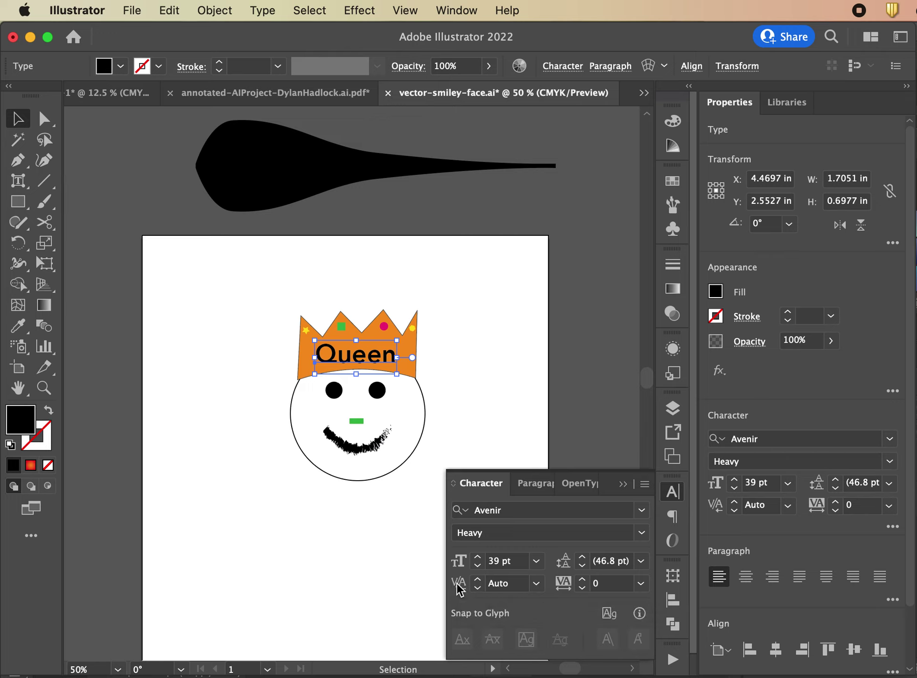
# Raise Queen's tracking to 91 and nudge the word slightly down on the crown
pyautogui.click(582, 579)
pyautogui.click(581, 579)
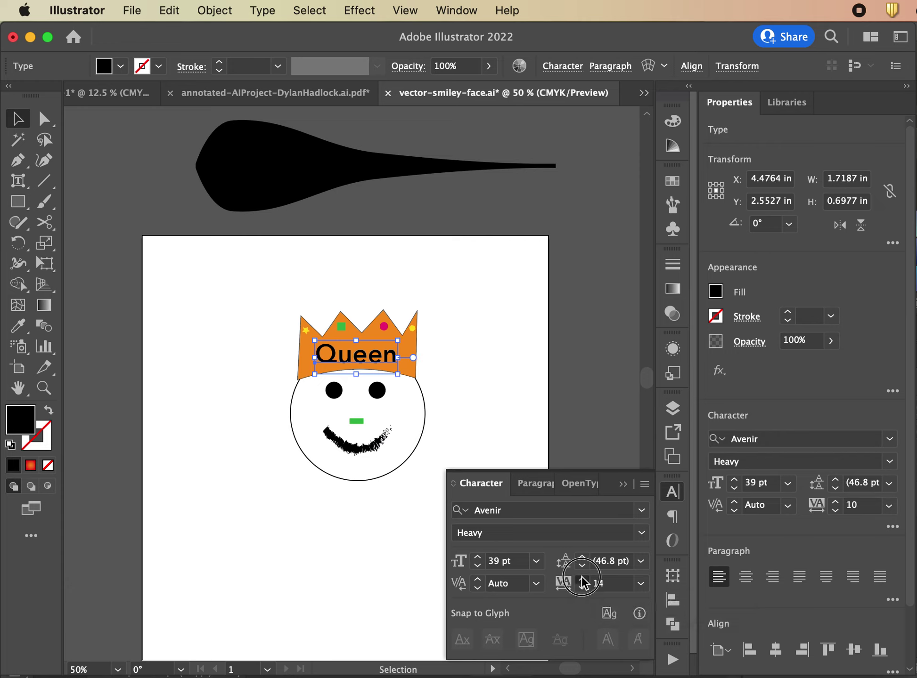
pyautogui.click(583, 579)
pyautogui.click(583, 579)
pyautogui.click(582, 579)
pyautogui.click(582, 579)
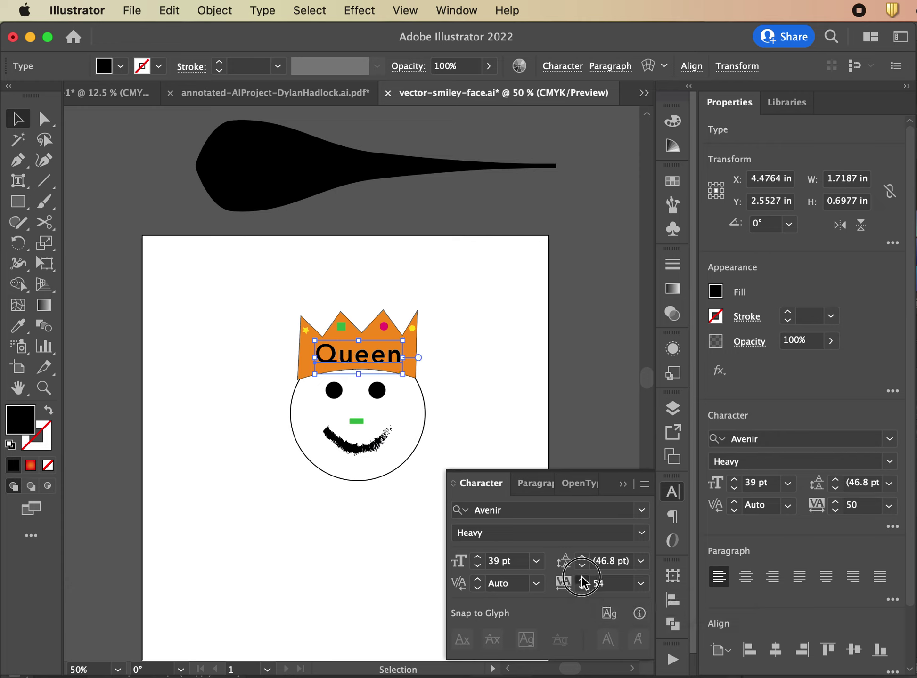
pyautogui.click(582, 578)
pyautogui.click(583, 579)
pyautogui.click(582, 578)
pyautogui.click(582, 578)
pyautogui.click(582, 578)
pyautogui.click(582, 578)
pyautogui.click(582, 578)
pyautogui.click(582, 579)
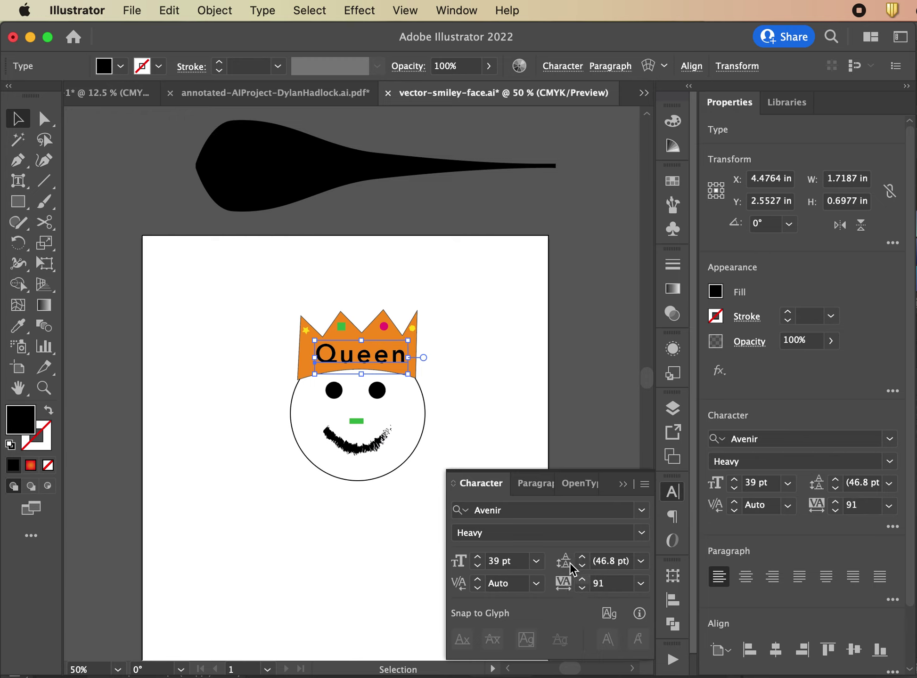
pyautogui.moveTo(360, 357); pyautogui.dragTo(360, 361)
pyautogui.click(622, 483)
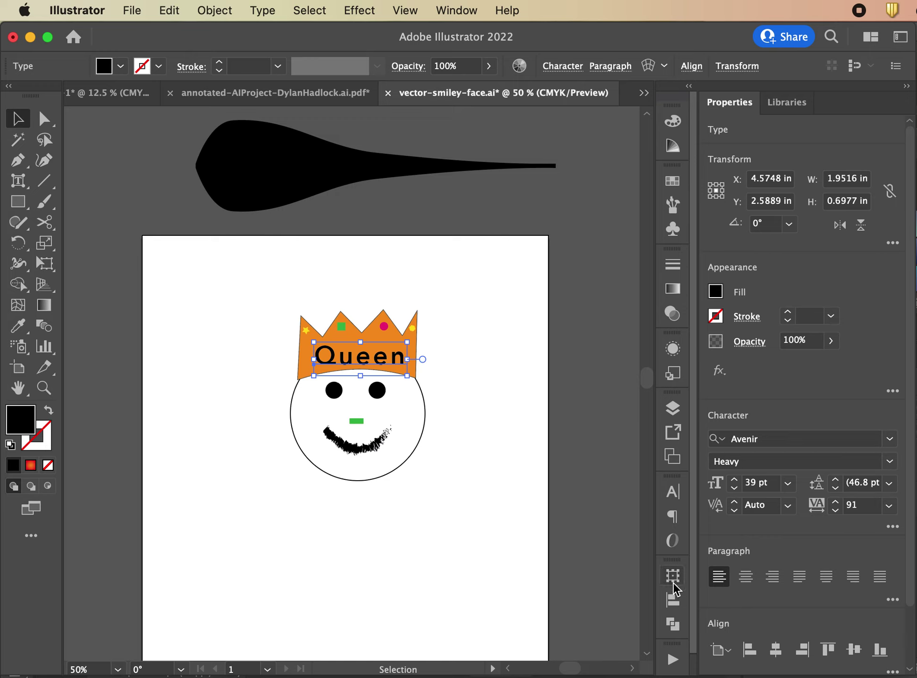
pyautogui.click(673, 517)
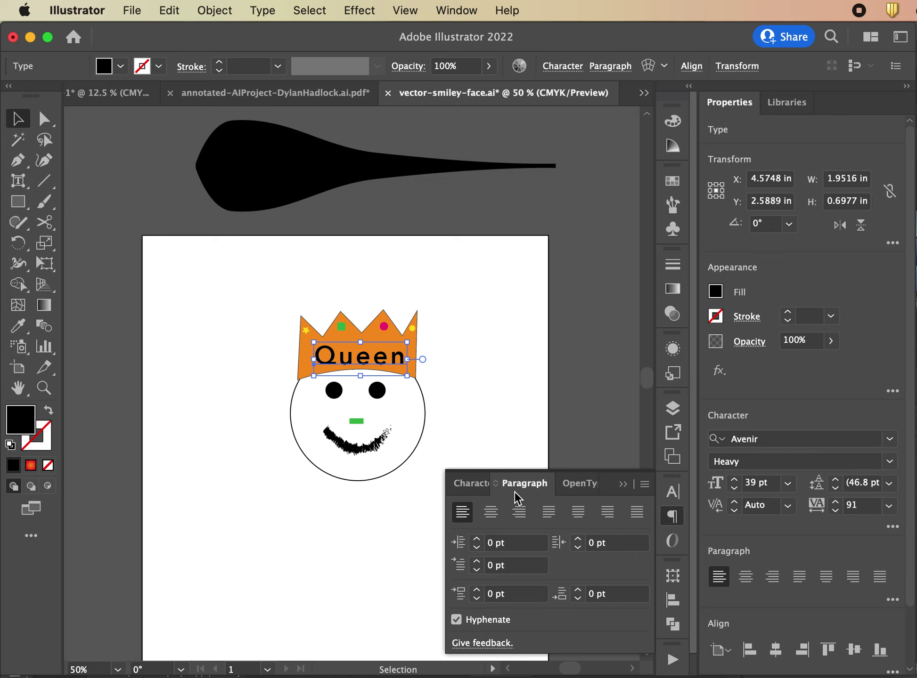
pyautogui.click(491, 513)
pyautogui.click(521, 513)
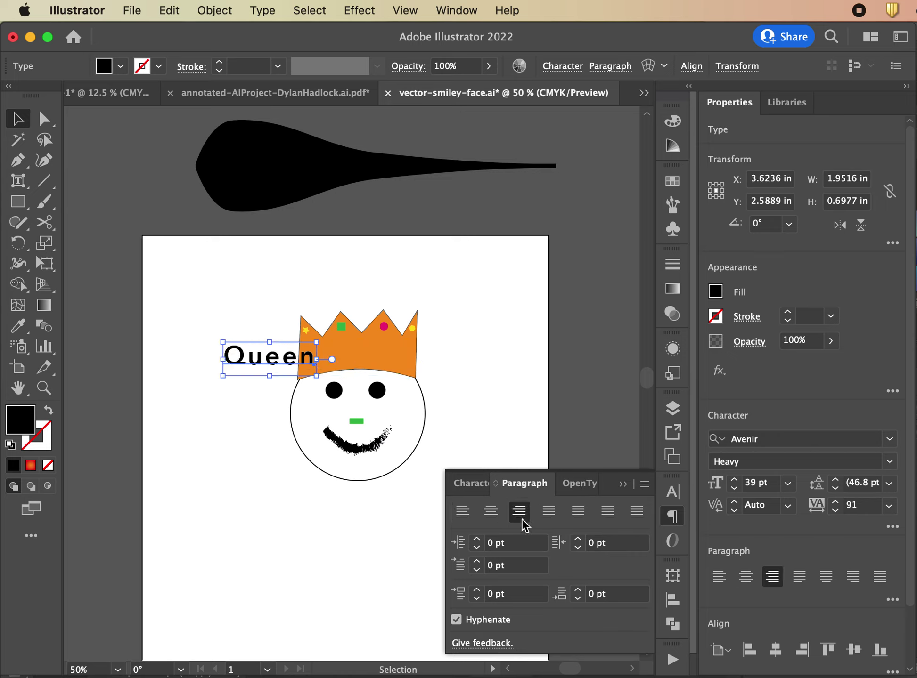
pyautogui.click(463, 513)
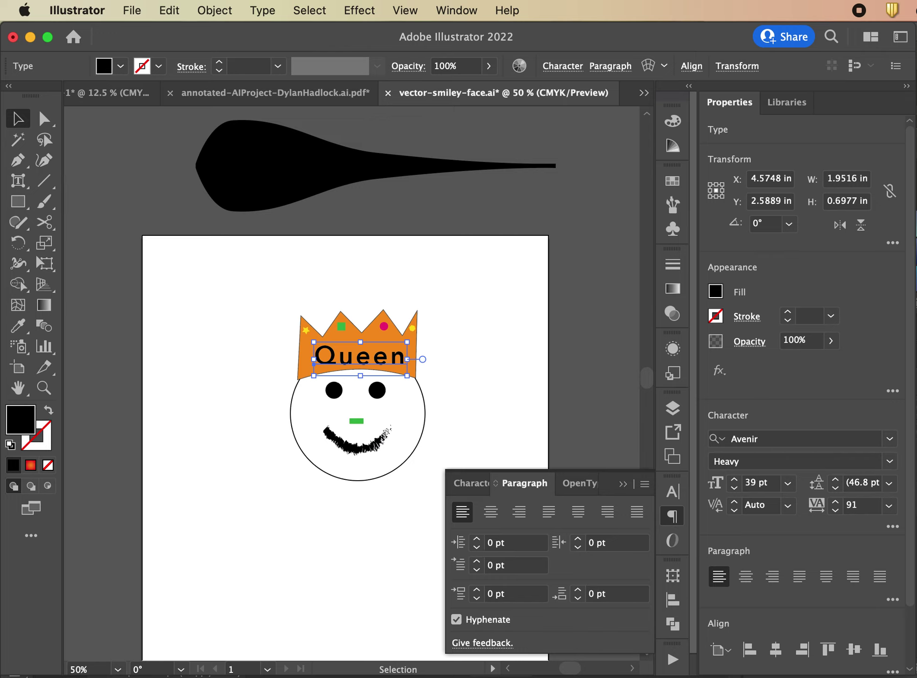
pyautogui.click(622, 484)
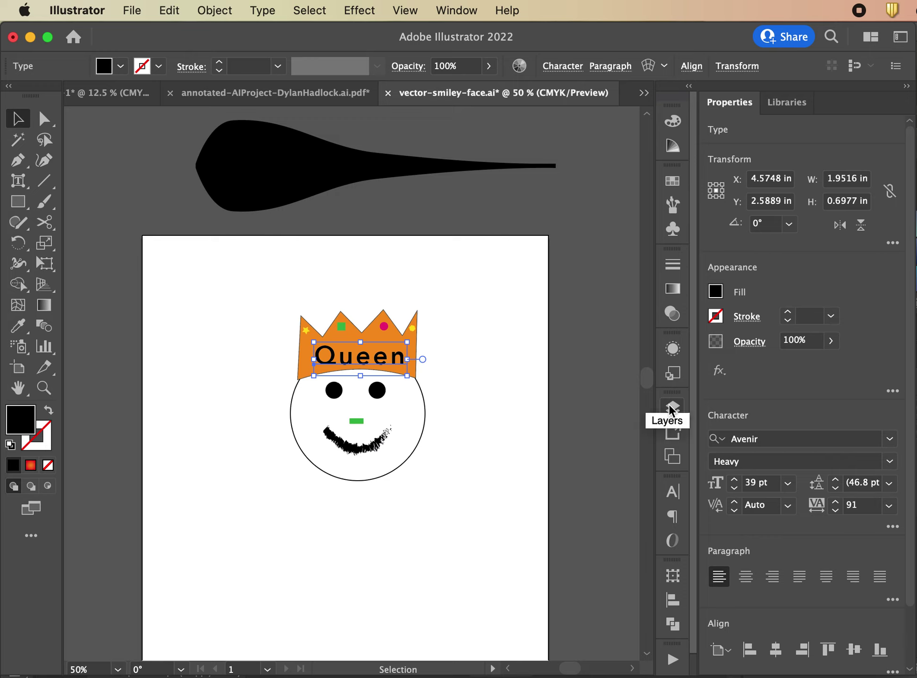
# Show the Layers panel with Layer 1 expanded to list the smiley's objects
pyautogui.click(670, 406)
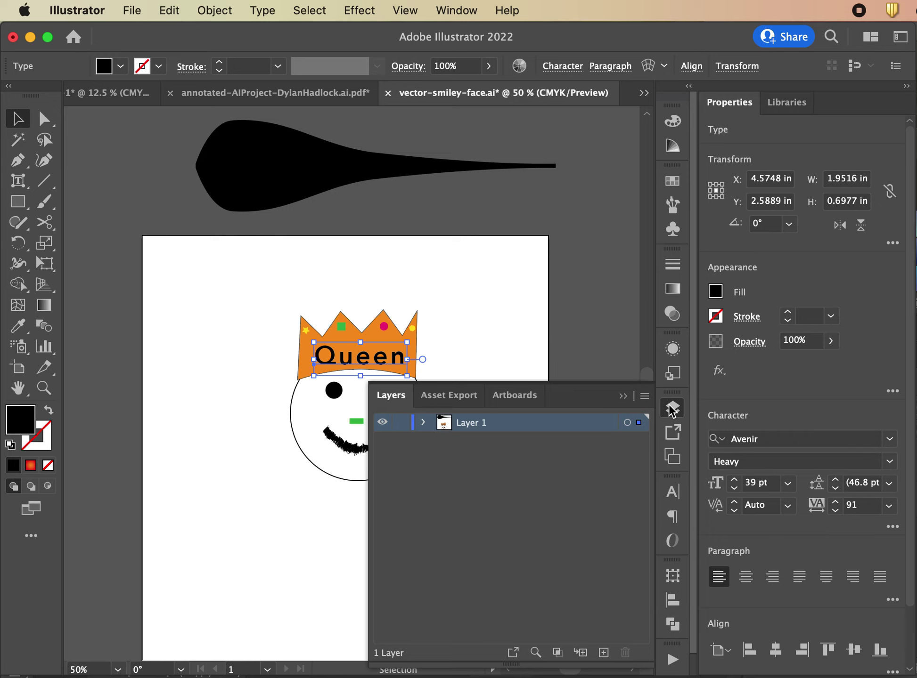
pyautogui.click(423, 423)
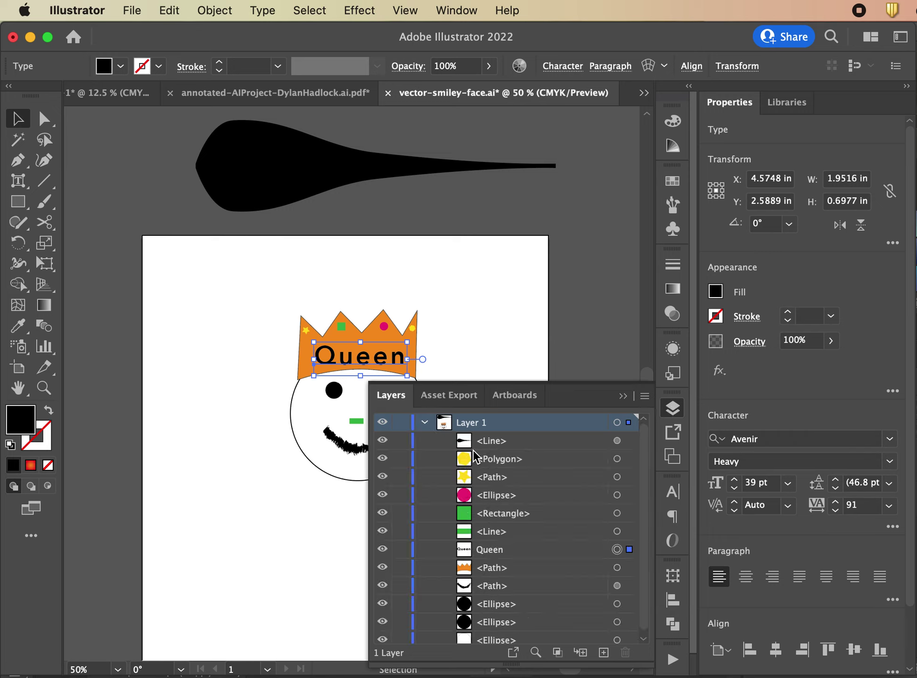
pyautogui.scroll(-3, 346, 367)
pyautogui.hscroll(4, 347, 367)
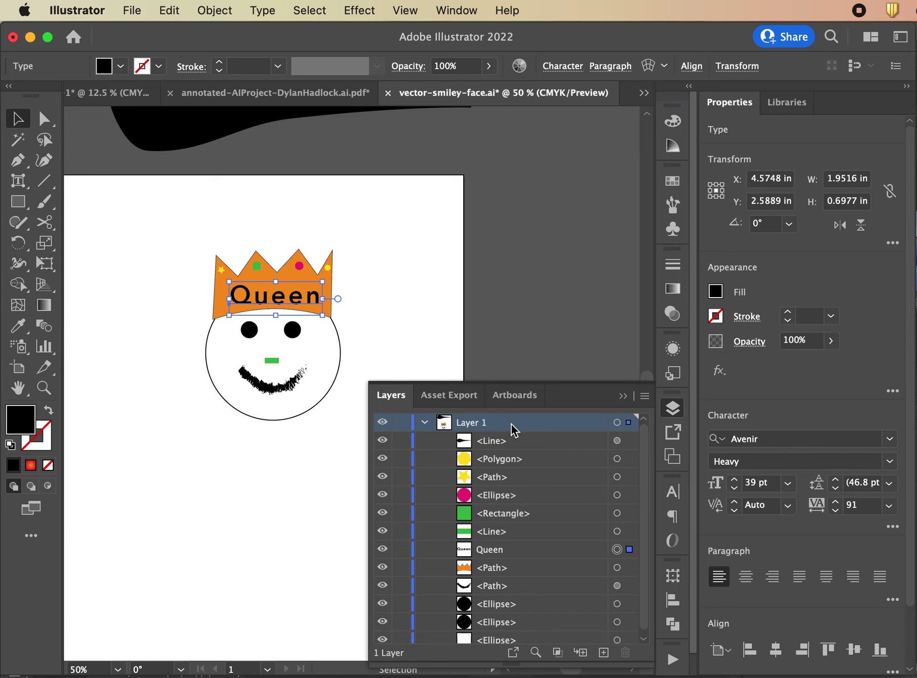
pyautogui.scroll(-1, 492, 565)
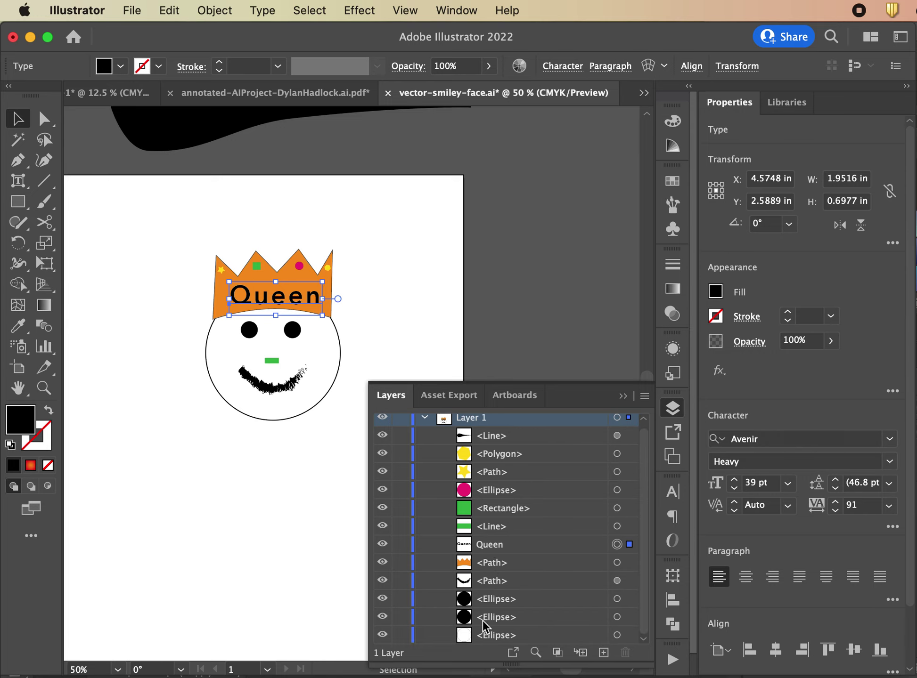
# Toggle visibility of the eyes, orange crown and green nose line, leaving them visible
pyautogui.click(383, 618)
pyautogui.click(383, 618)
pyautogui.click(382, 618)
pyautogui.click(382, 618)
pyautogui.click(382, 618)
pyautogui.click(382, 618)
pyautogui.click(382, 618)
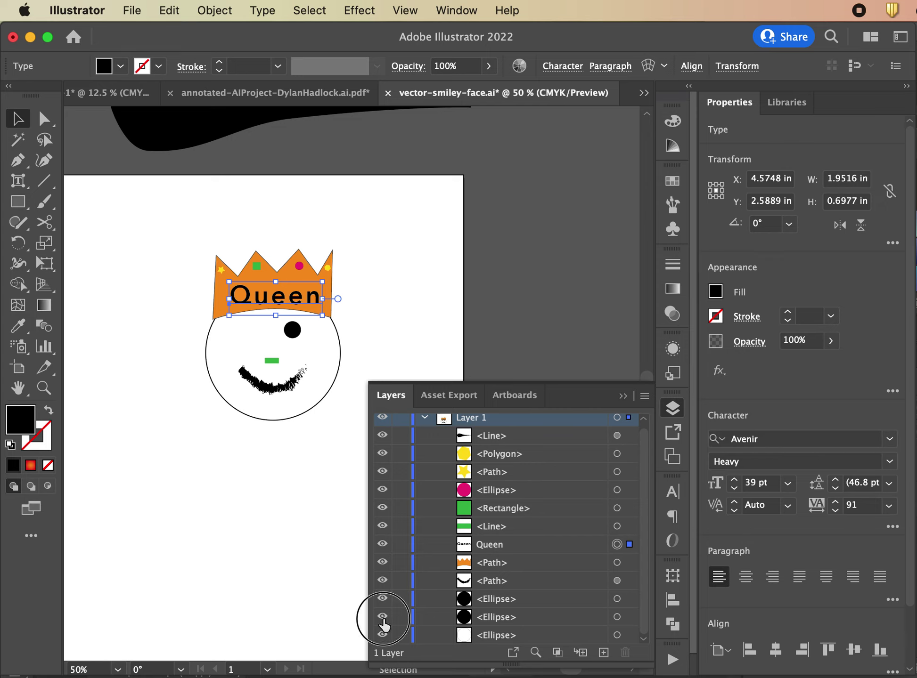
pyautogui.click(383, 618)
pyautogui.click(382, 599)
pyautogui.click(382, 598)
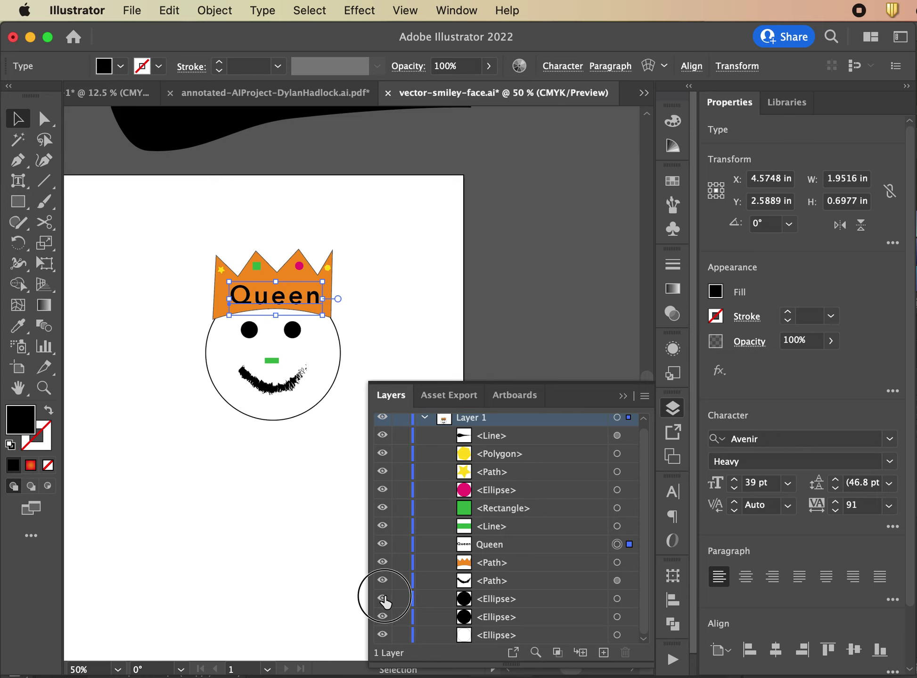
pyautogui.click(382, 599)
pyautogui.click(383, 562)
pyautogui.click(382, 562)
pyautogui.click(383, 562)
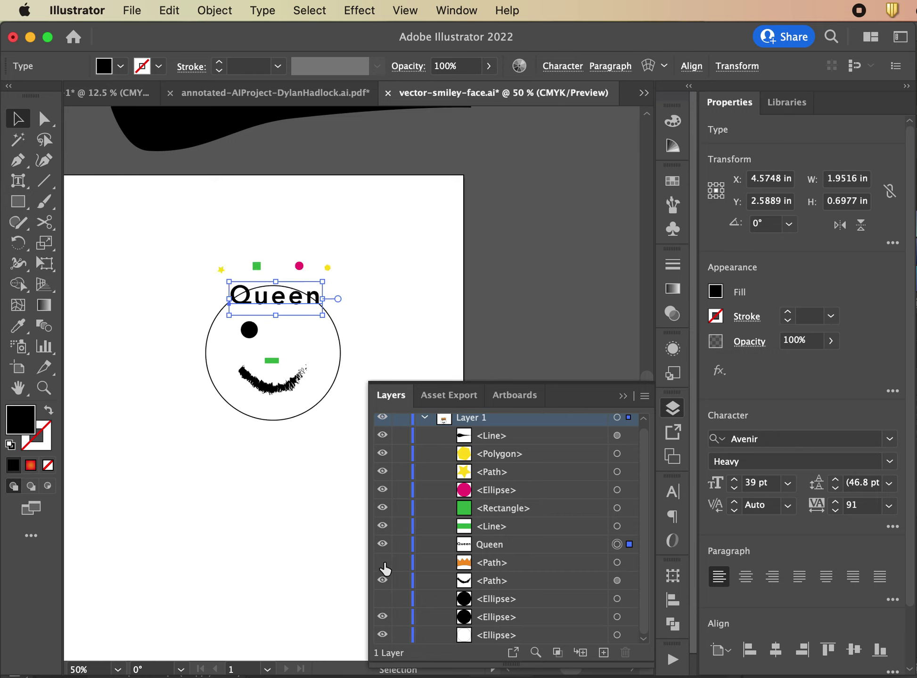
pyautogui.click(383, 563)
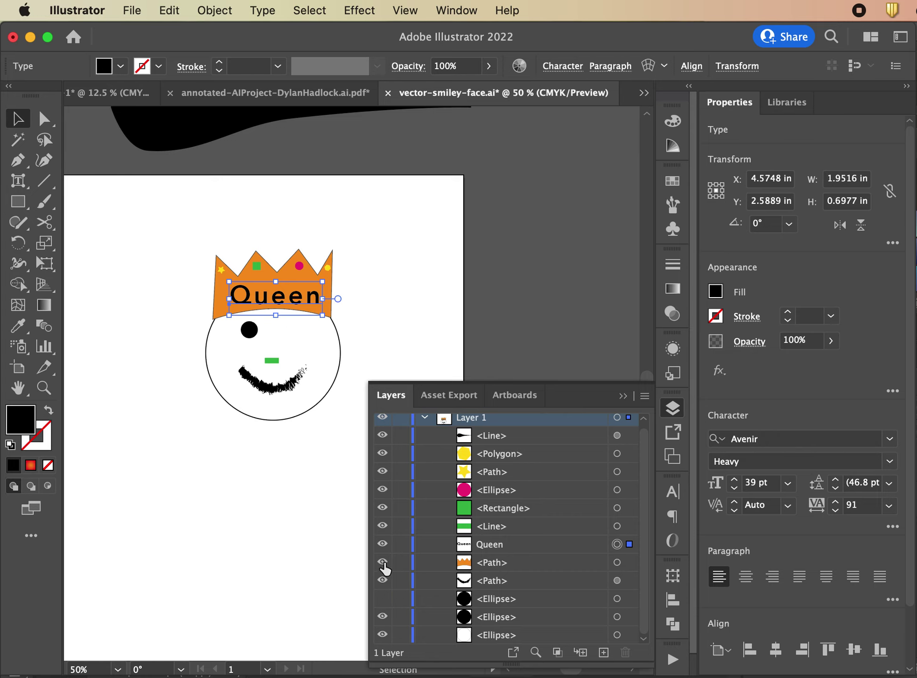
pyautogui.click(383, 527)
pyautogui.click(383, 599)
# Collapse Layer 1, add a new Layer 2, and lock Layer 1
pyautogui.click(424, 417)
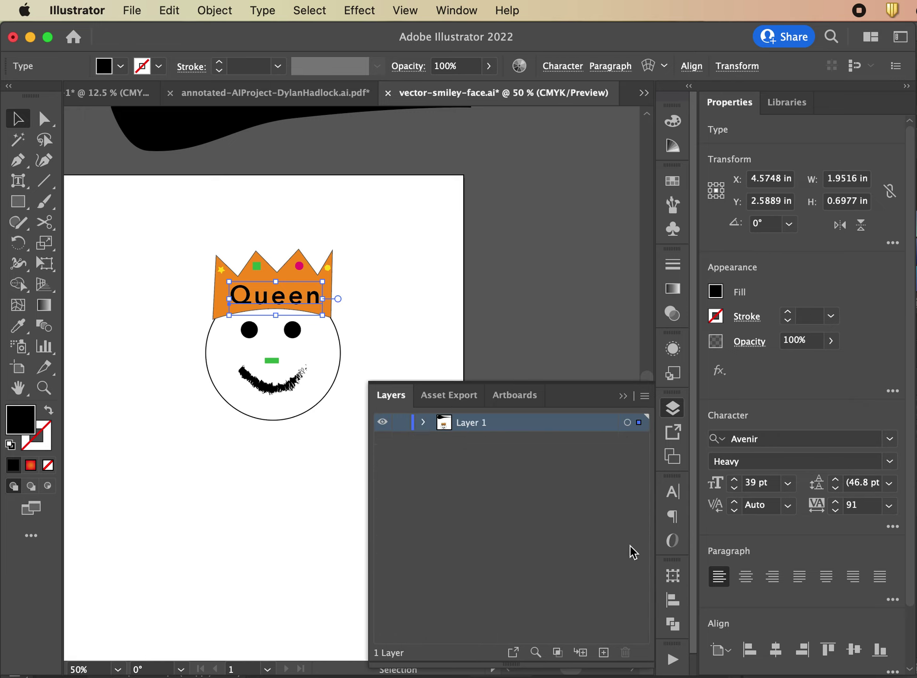
pyautogui.click(603, 652)
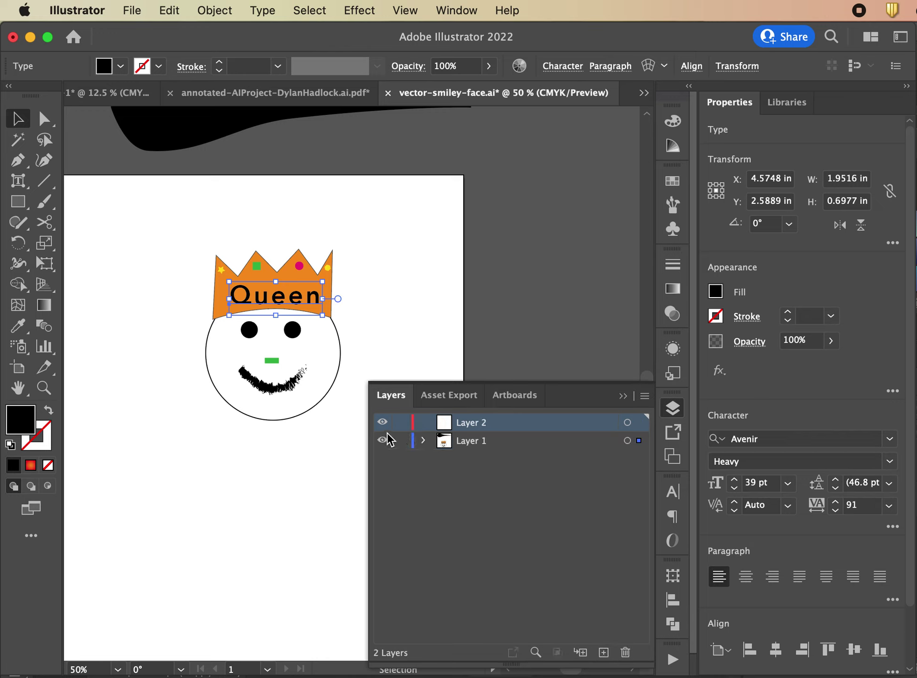
pyautogui.click(400, 441)
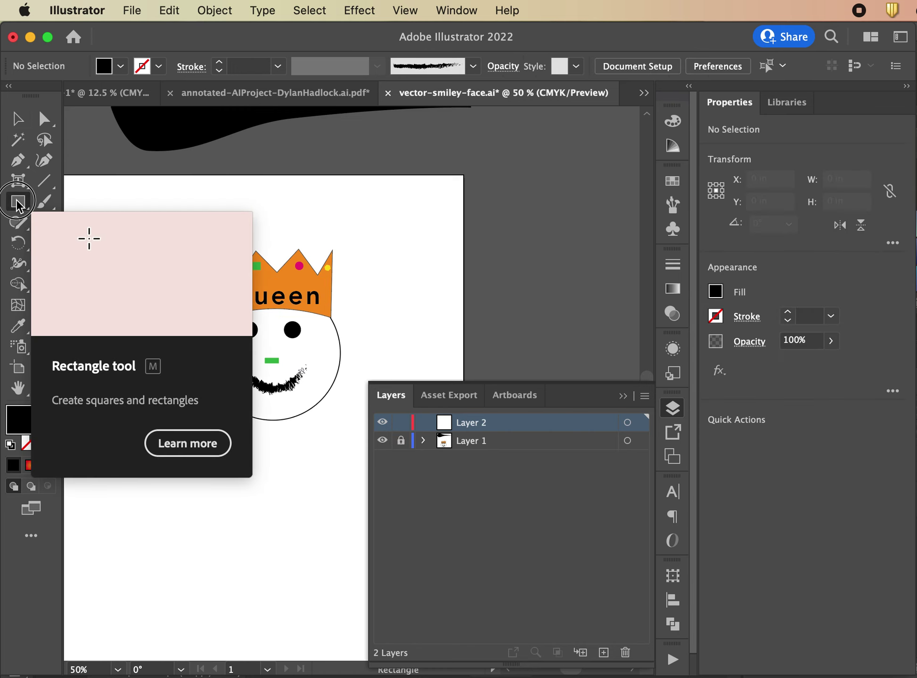
# Select the Rectangle tool and rename Layer 2 to 'fence'
pyautogui.moveTo(18, 204); pyautogui.dragTo(87, 198)
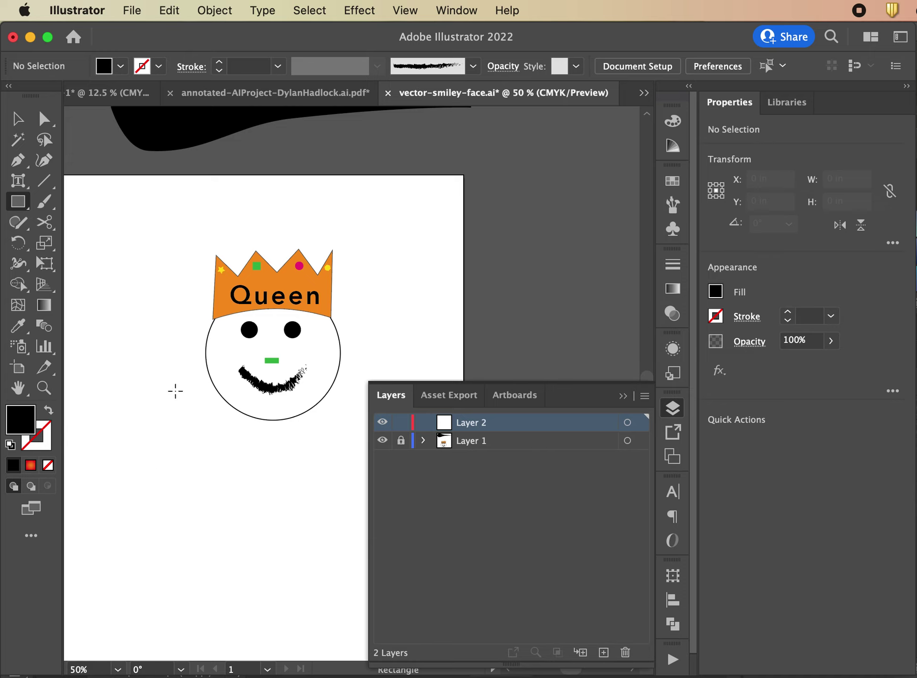
pyautogui.doubleClick(465, 423)
pyautogui.doubleClick(466, 423)
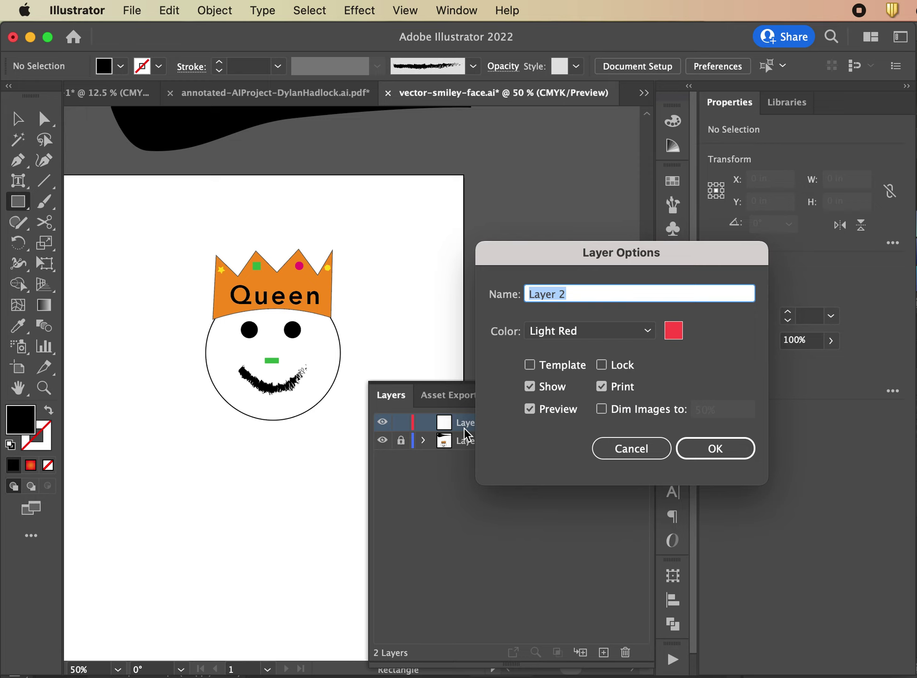
pyautogui.write('fence')
pyautogui.press('Return')
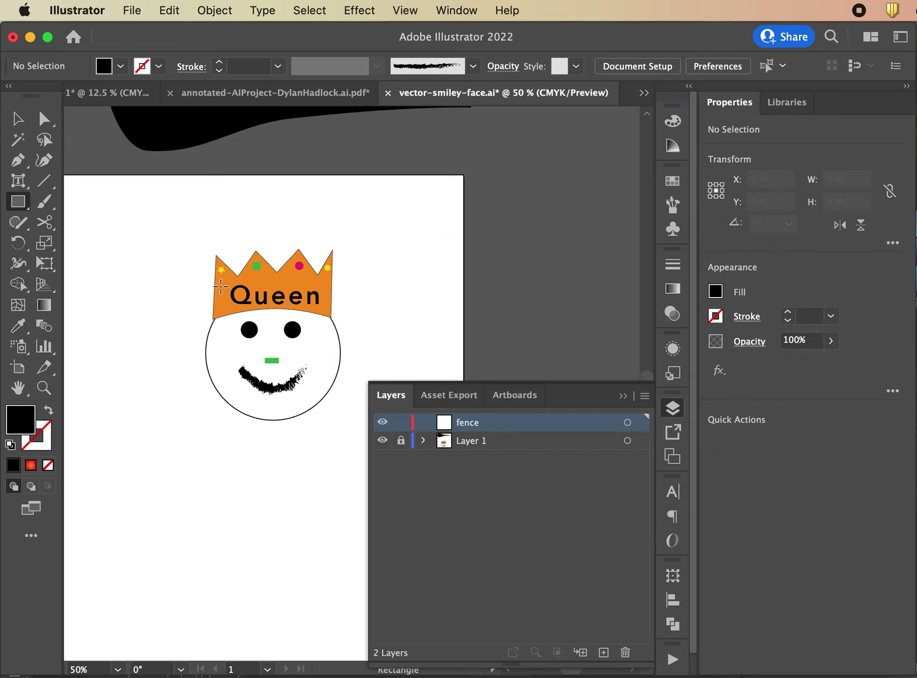
# Draw a black rectangle over the lower half of the smiley face
pyautogui.moveTo(157, 385); pyautogui.dragTo(390, 517)
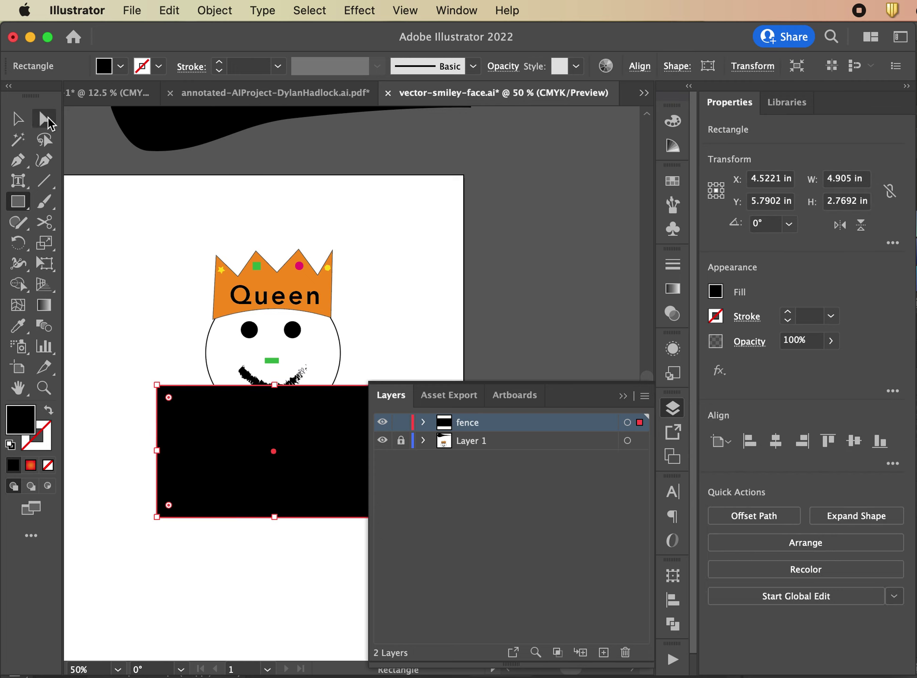
pyautogui.click(122, 66)
pyautogui.click(156, 44)
# Rename the fence layer to 'plexiglass'
pyautogui.doubleClick(470, 423)
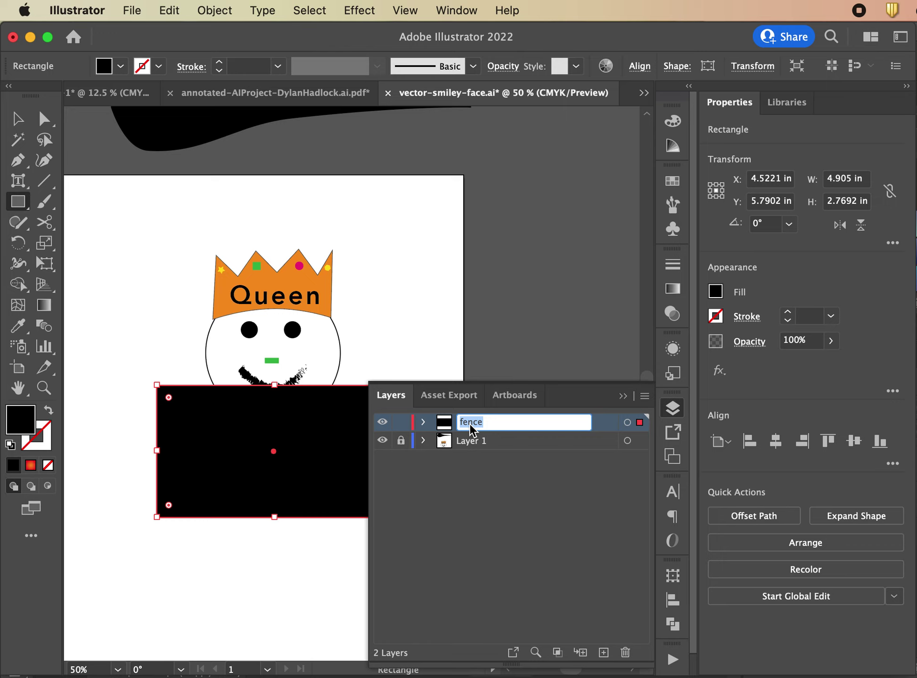
pyautogui.write('plexiglass')
pyautogui.press('Return')
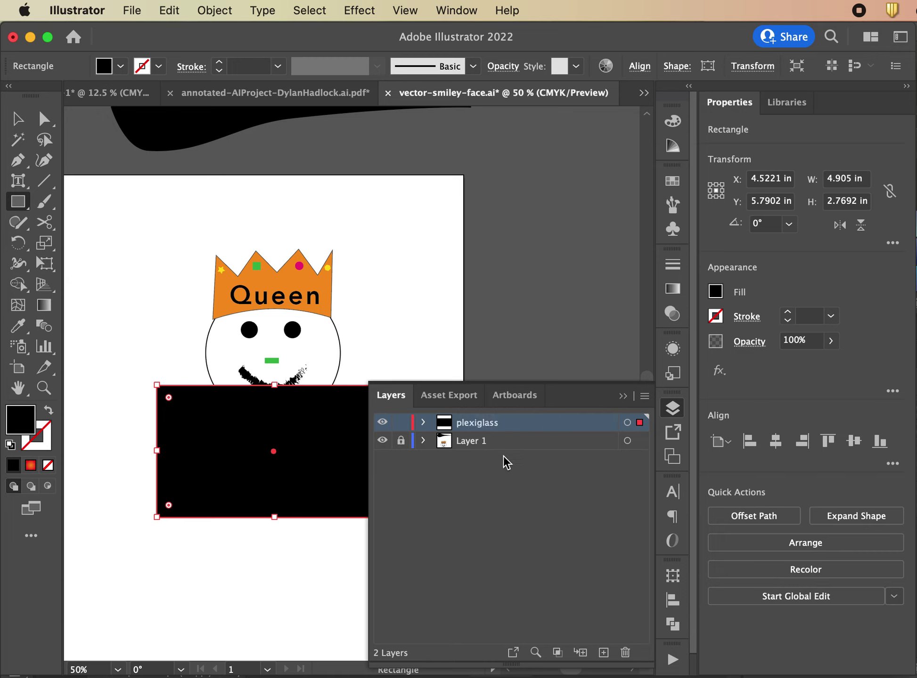
# Set the black rectangle's opacity to 62%, then deselect it with the Selection tool
pyautogui.click(520, 73)
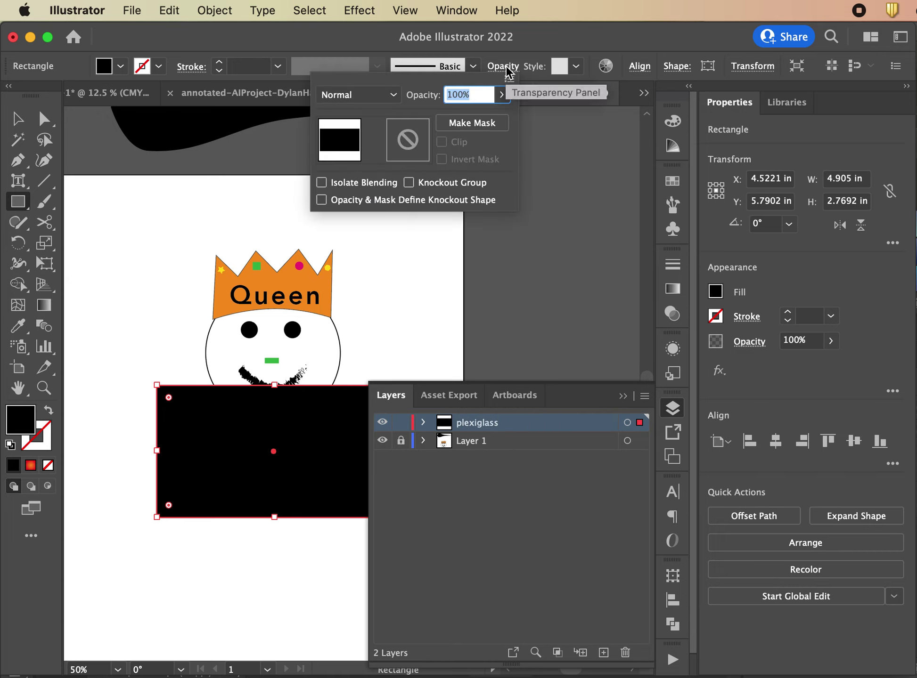
pyautogui.click(502, 95)
pyautogui.click(463, 118)
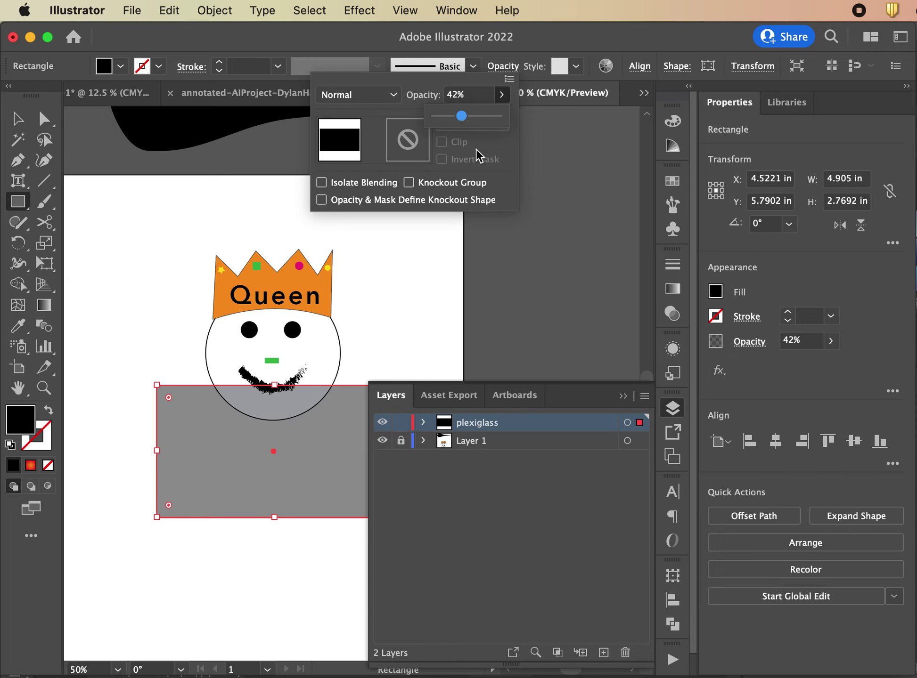
pyautogui.click(474, 115)
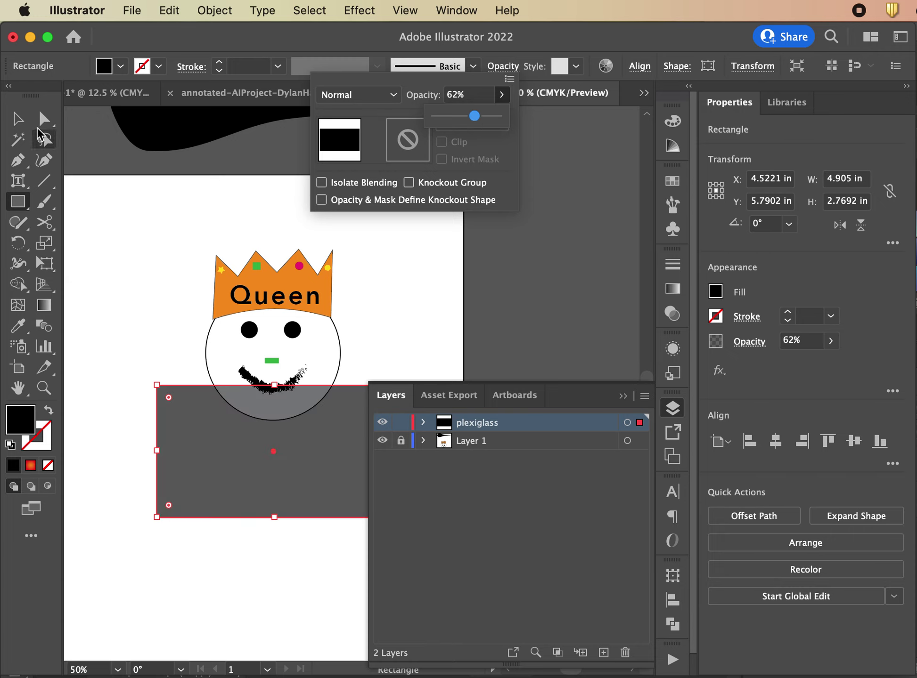
pyautogui.click(128, 235)
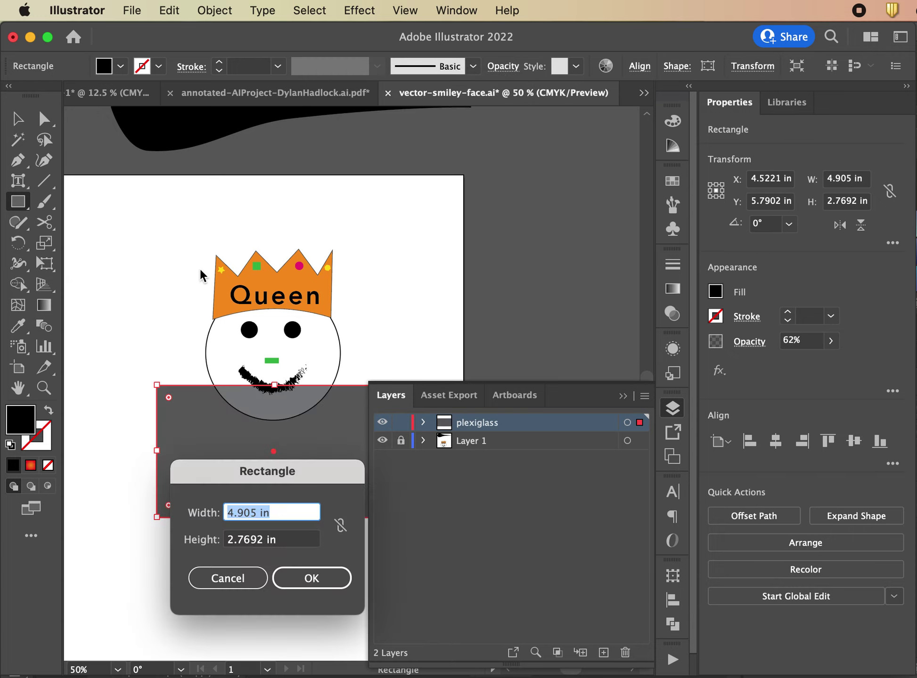
pyautogui.click(246, 581)
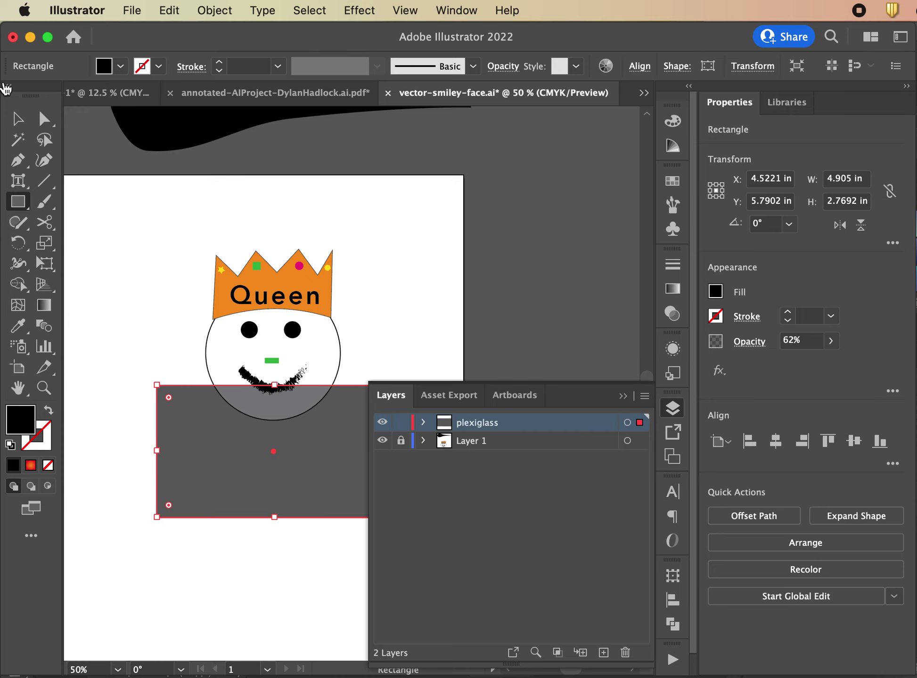
pyautogui.click(18, 119)
pyautogui.click(424, 207)
pyautogui.scroll(-3, 423, 207)
pyautogui.hscroll(1, 423, 207)
# Drag the translucent rectangle to just below the smiley's mouth, checking layers via their eye icons
pyautogui.scroll(1, 424, 210)
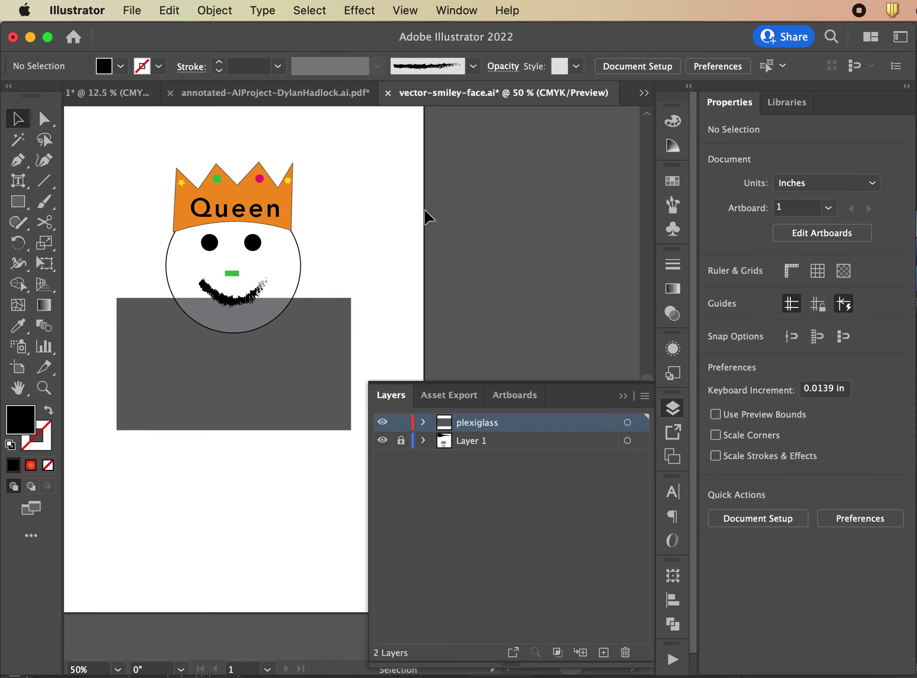
pyautogui.moveTo(271, 379); pyautogui.dragTo(277, 405)
pyautogui.moveTo(254, 333)
pyautogui.mouseDown()
pyautogui.moveTo(250, 341)
pyautogui.moveTo(254, 329)
pyautogui.mouseUp()
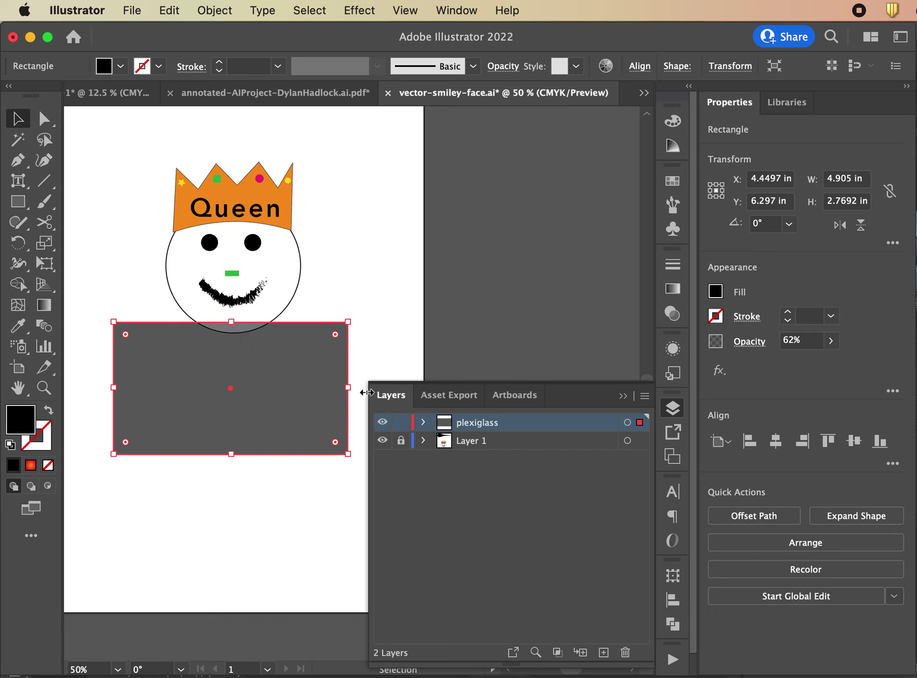
pyautogui.click(382, 422)
pyautogui.click(383, 423)
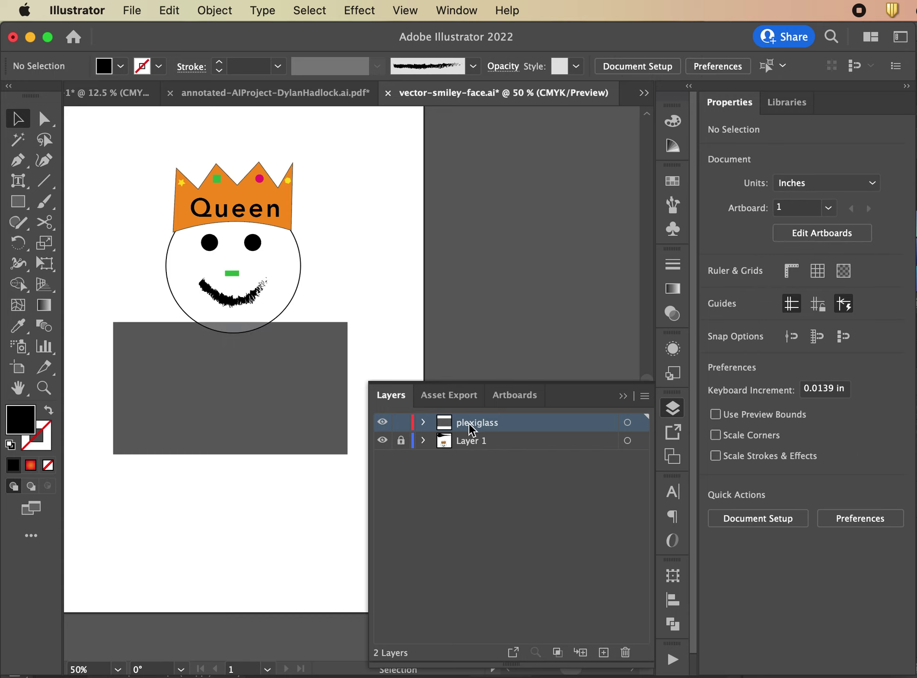
pyautogui.click(383, 440)
pyautogui.click(383, 440)
pyautogui.moveTo(229, 334)
pyautogui.mouseDown()
pyautogui.moveTo(235, 358)
pyautogui.moveTo(235, 322)
pyautogui.mouseUp()
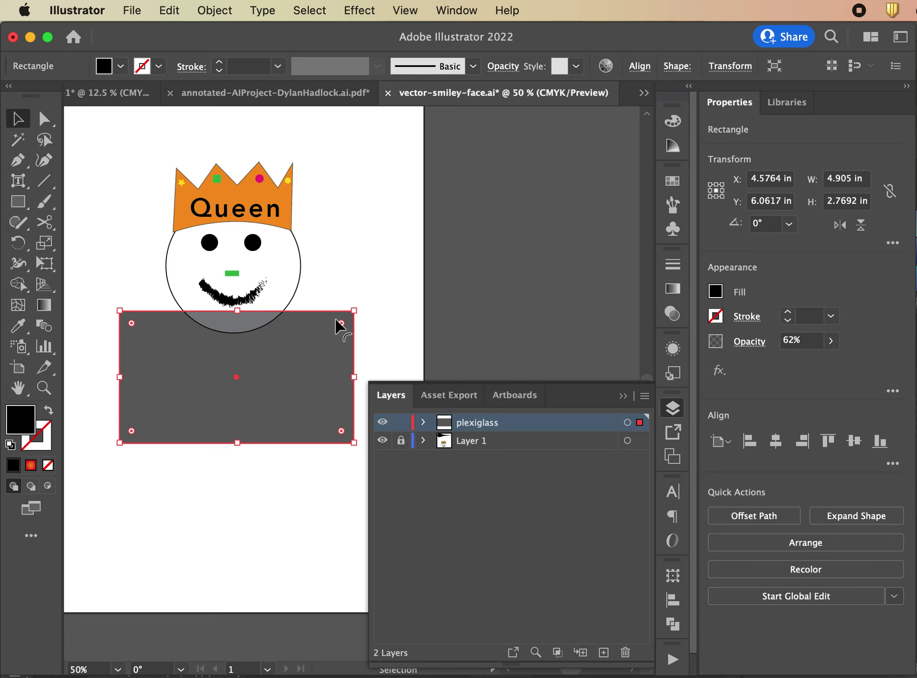
pyautogui.click(365, 292)
pyautogui.moveTo(266, 318); pyautogui.dragTo(266, 326)
# Lock plexiglass, unlock Layer 1, nudge the face circle down, then switch to the stairwell document
pyautogui.click(382, 423)
pyautogui.click(382, 423)
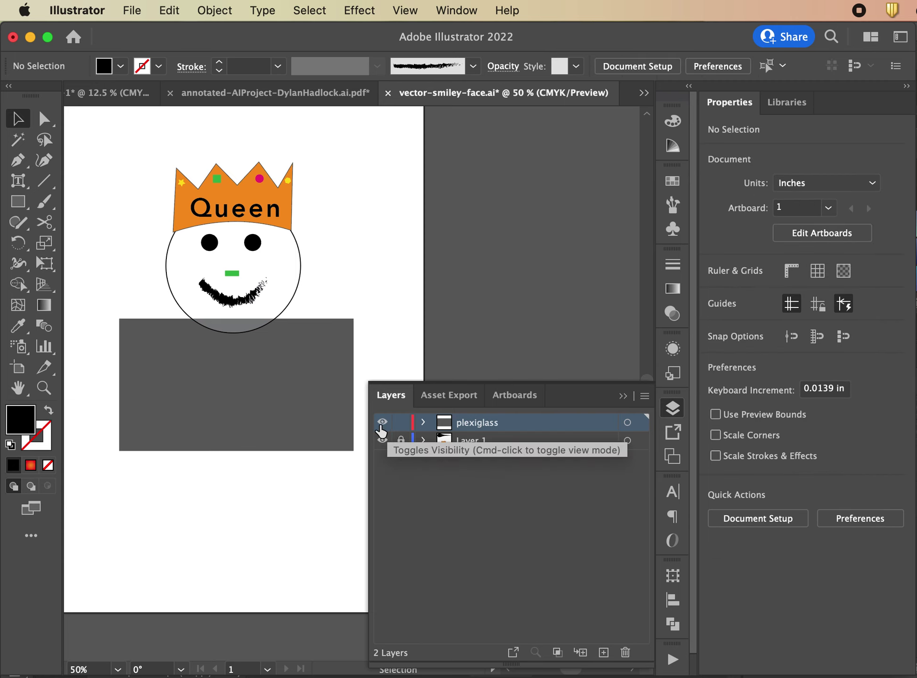
pyautogui.click(396, 422)
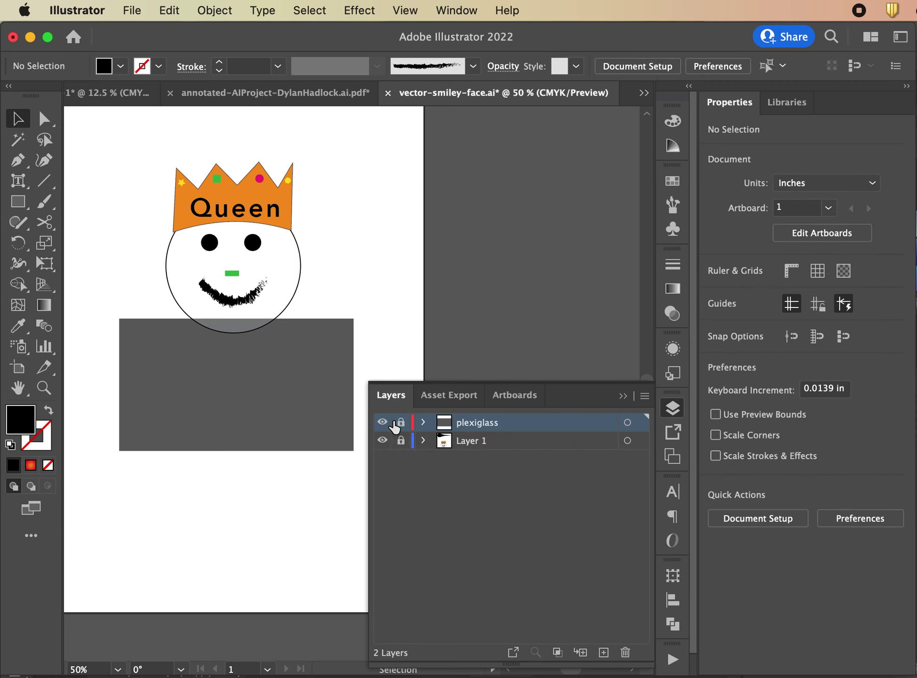
pyautogui.click(401, 441)
pyautogui.moveTo(231, 334)
pyautogui.mouseDown()
pyautogui.moveTo(233, 358)
pyautogui.moveTo(231, 335)
pyautogui.mouseUp()
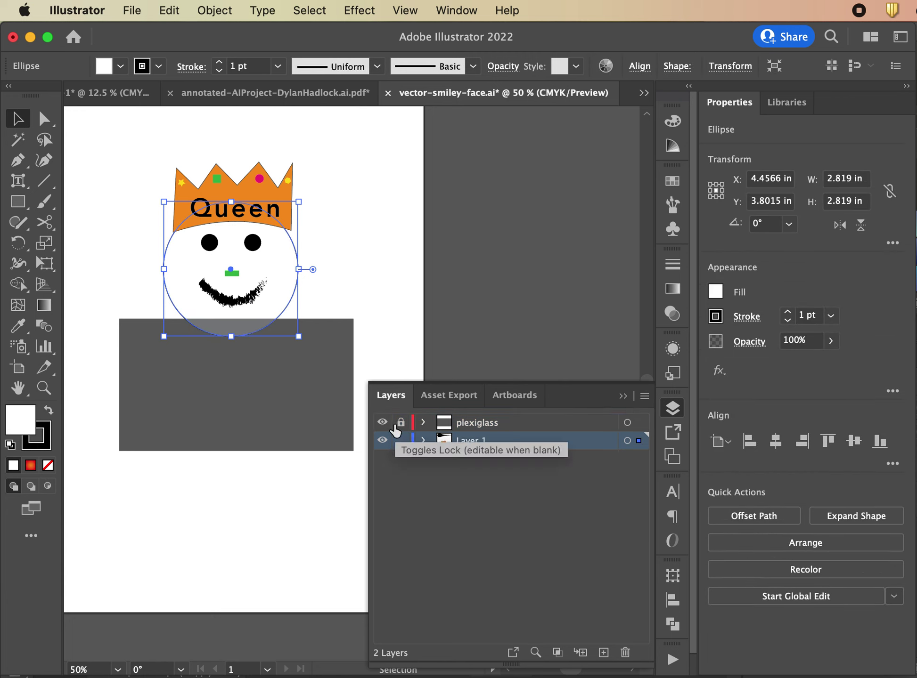
pyautogui.click(456, 297)
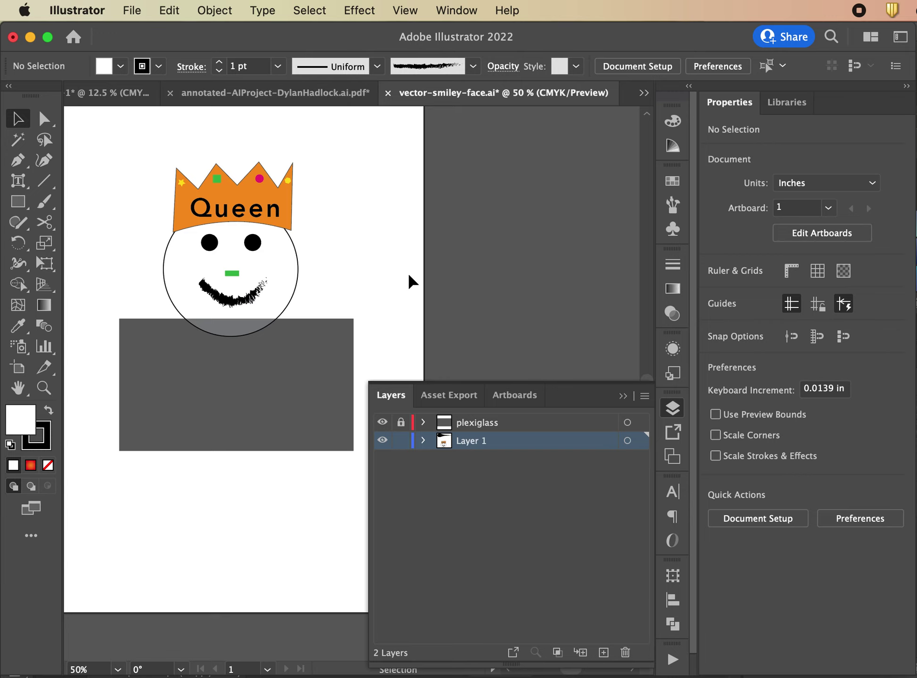
pyautogui.click(272, 95)
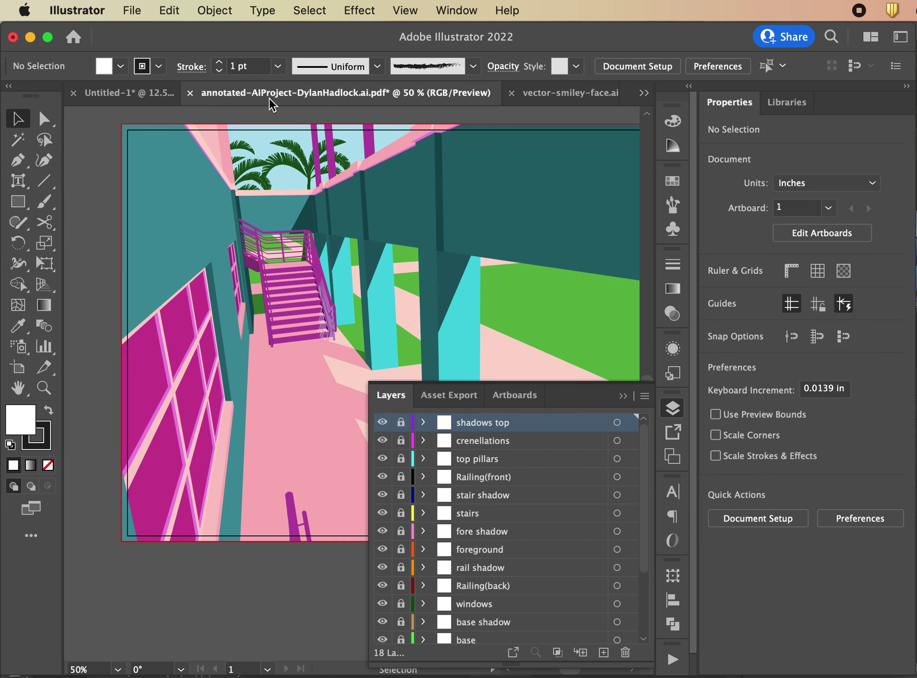
# Pan the stairwell canvas and collapse the Layers panel to show the full artwork
pyautogui.hscroll(3, 337, 372)
pyautogui.scroll(2, 337, 372)
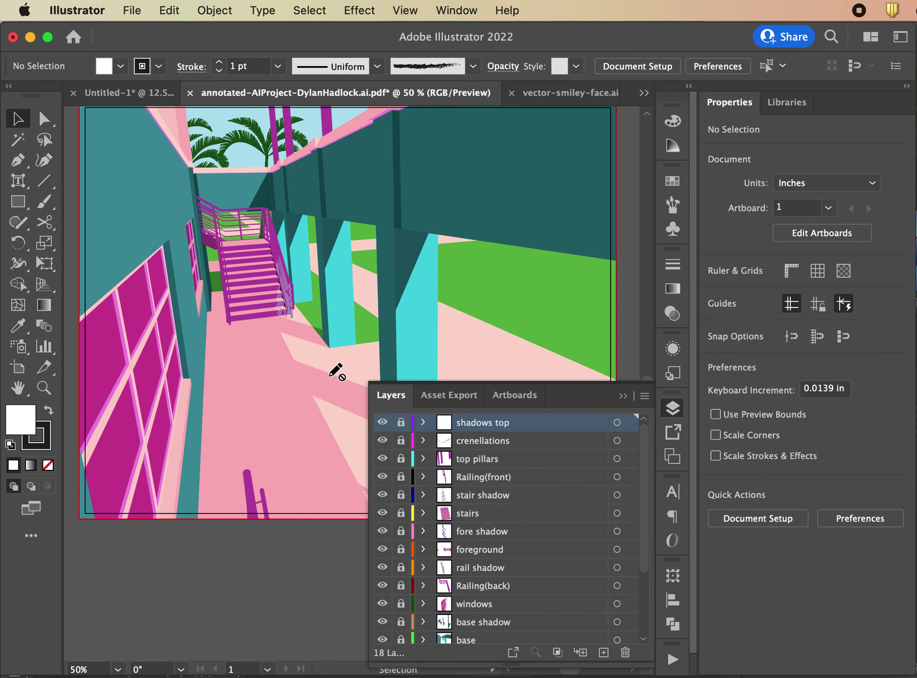
pyautogui.click(622, 396)
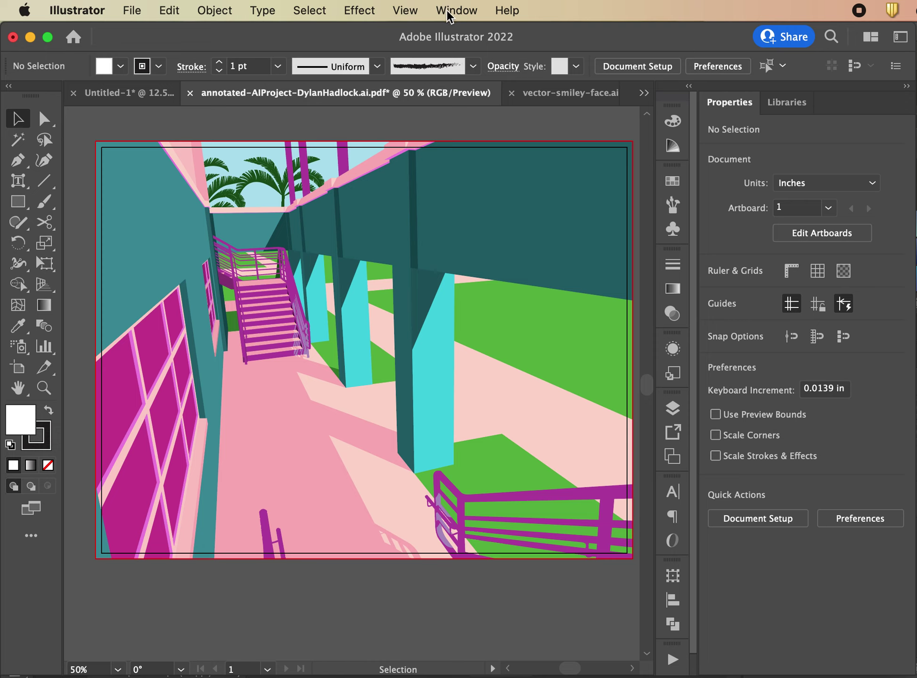
# Check the stairwell artwork in Outline view, return to Preview, and reopen the Layers panel
pyautogui.click(398, 11)
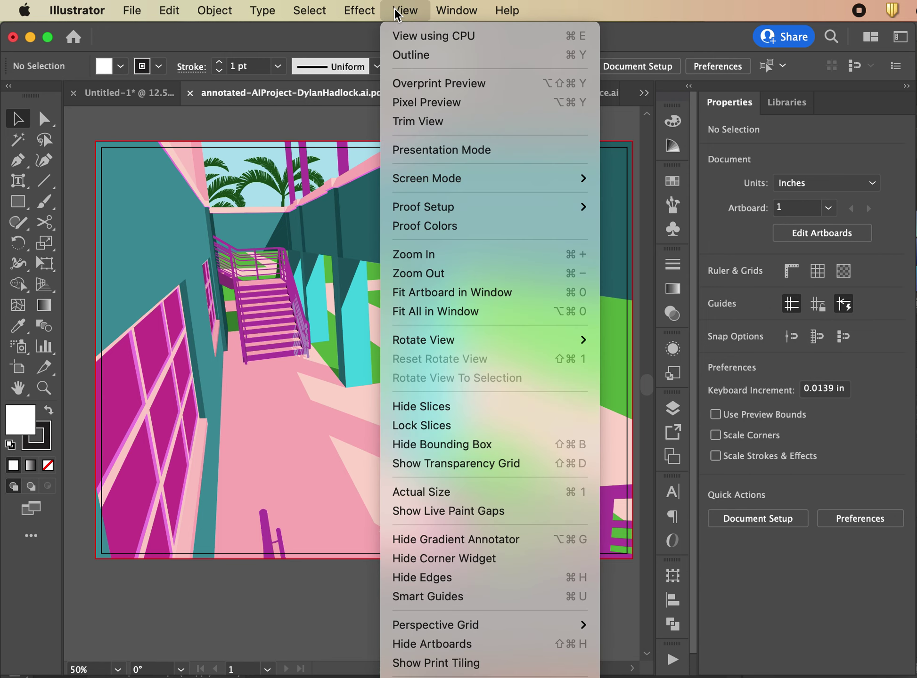
pyautogui.click(405, 62)
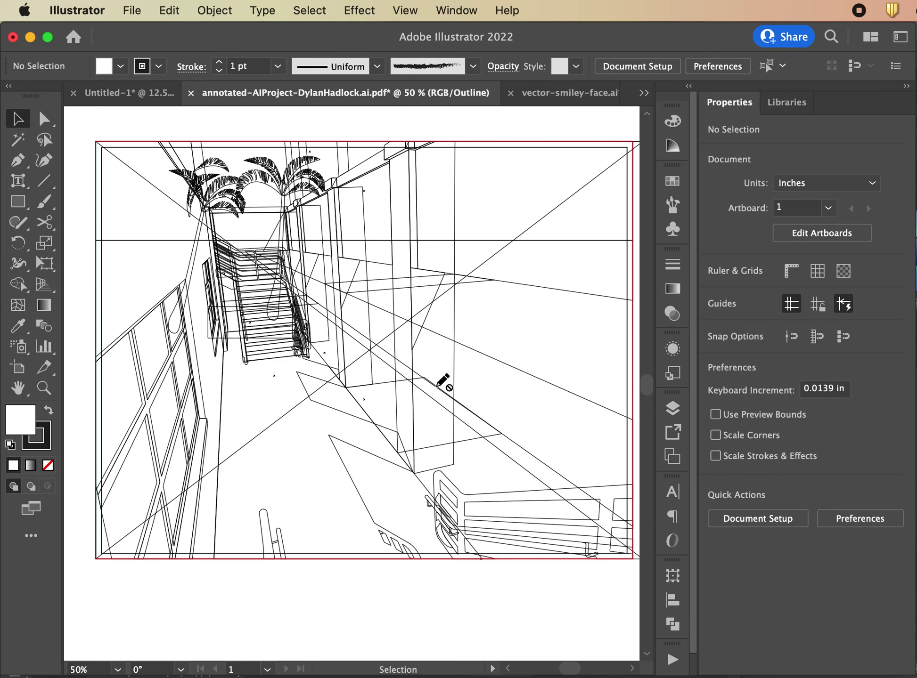
pyautogui.click(400, 12)
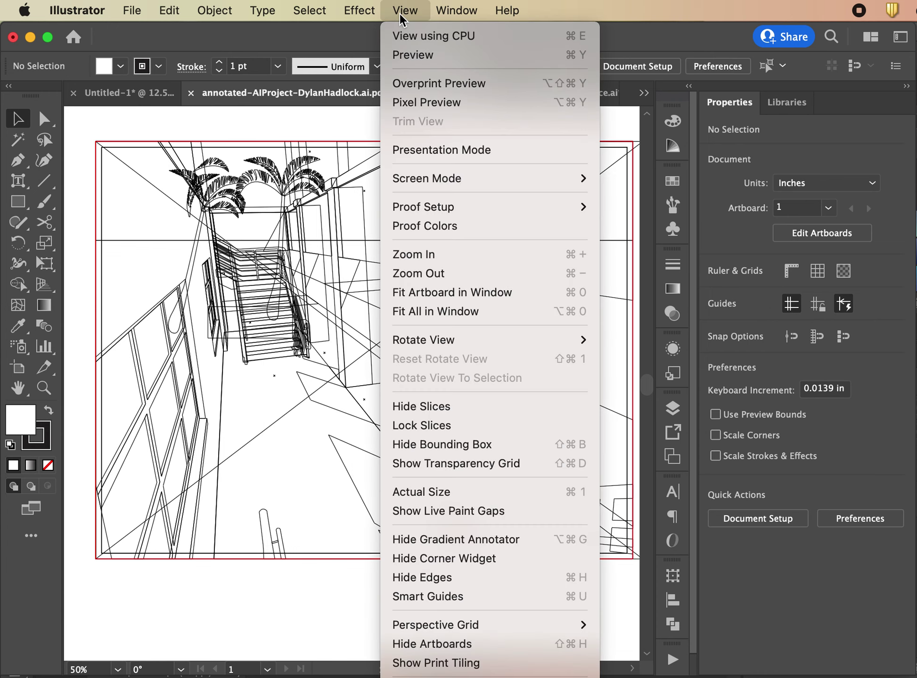
pyautogui.click(407, 64)
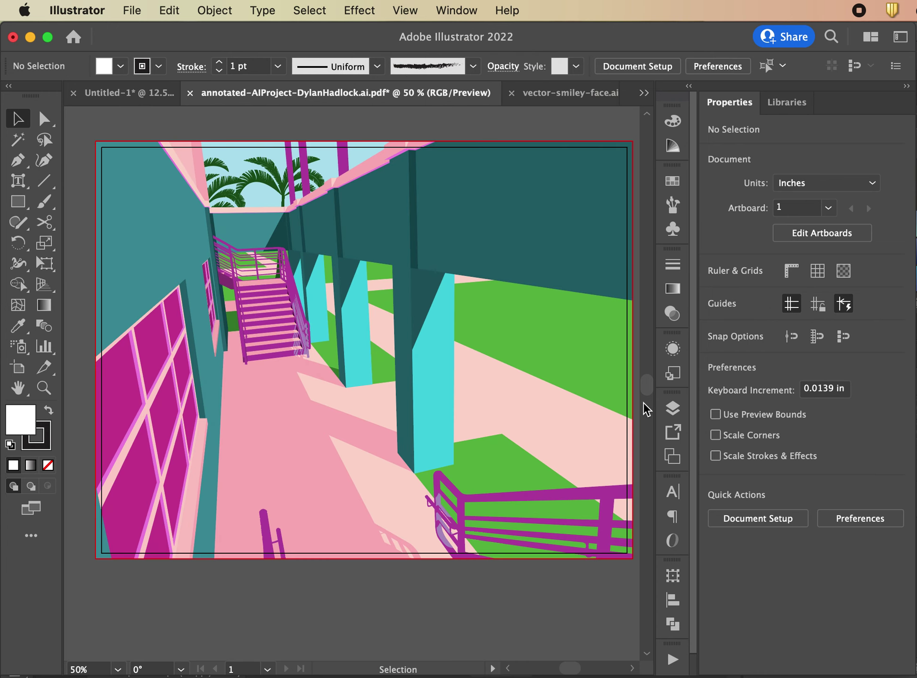
pyautogui.click(673, 408)
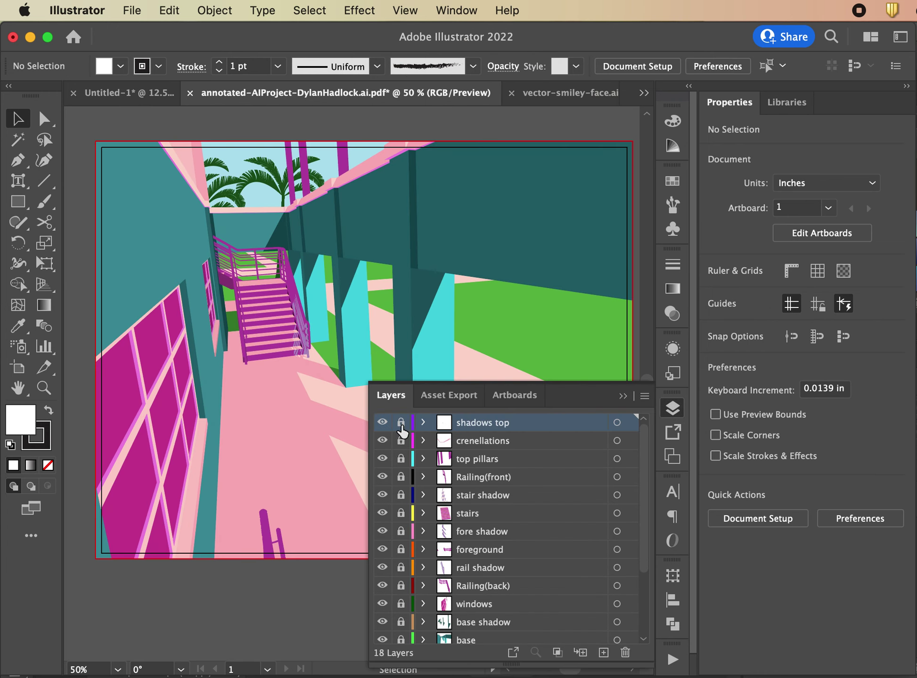
# Toggle visibility of the shadows top, top pillars and stairs layers off and back on
pyautogui.click(382, 423)
pyautogui.click(383, 459)
pyautogui.click(382, 460)
pyautogui.click(383, 460)
pyautogui.click(382, 460)
pyautogui.click(383, 459)
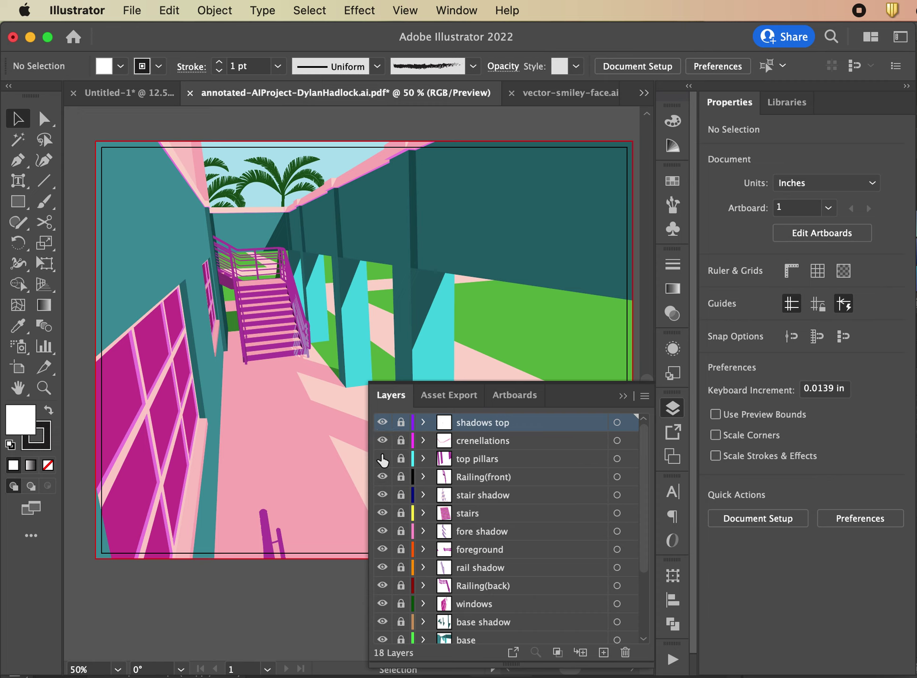
pyautogui.click(382, 459)
pyautogui.click(383, 513)
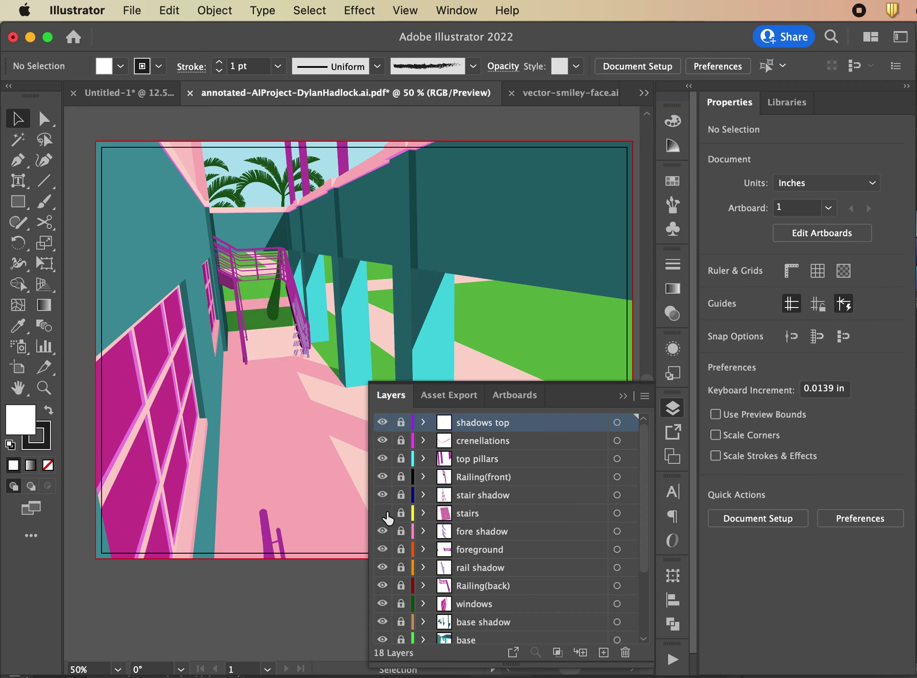
pyautogui.click(383, 514)
pyautogui.click(383, 513)
pyautogui.click(383, 514)
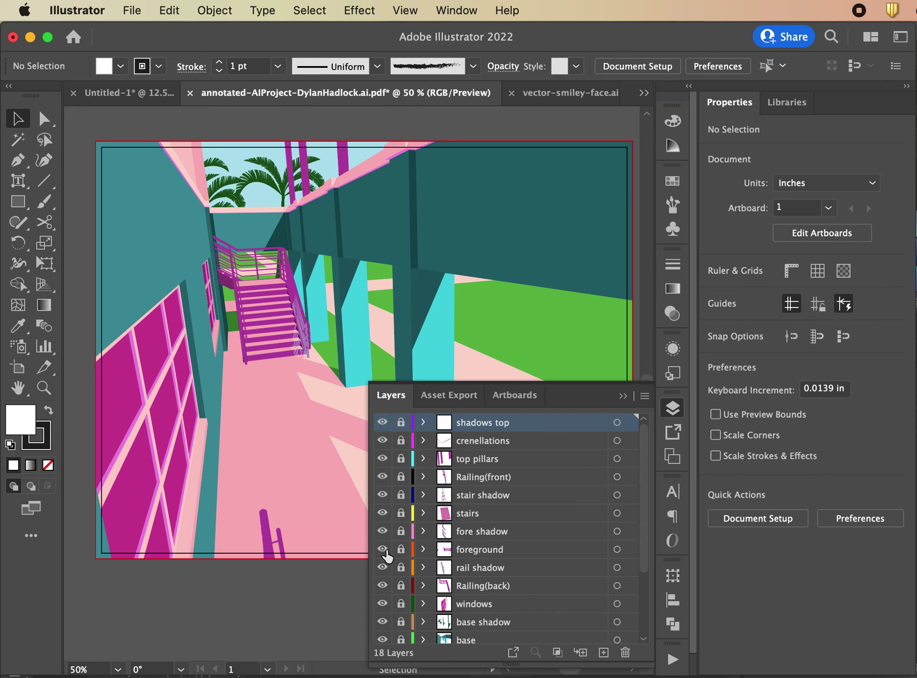
# Hide the fore shadow layer and zoom out to fit the whole artboard
pyautogui.click(384, 532)
pyautogui.click(383, 531)
pyautogui.scroll(-6, 287, 511)
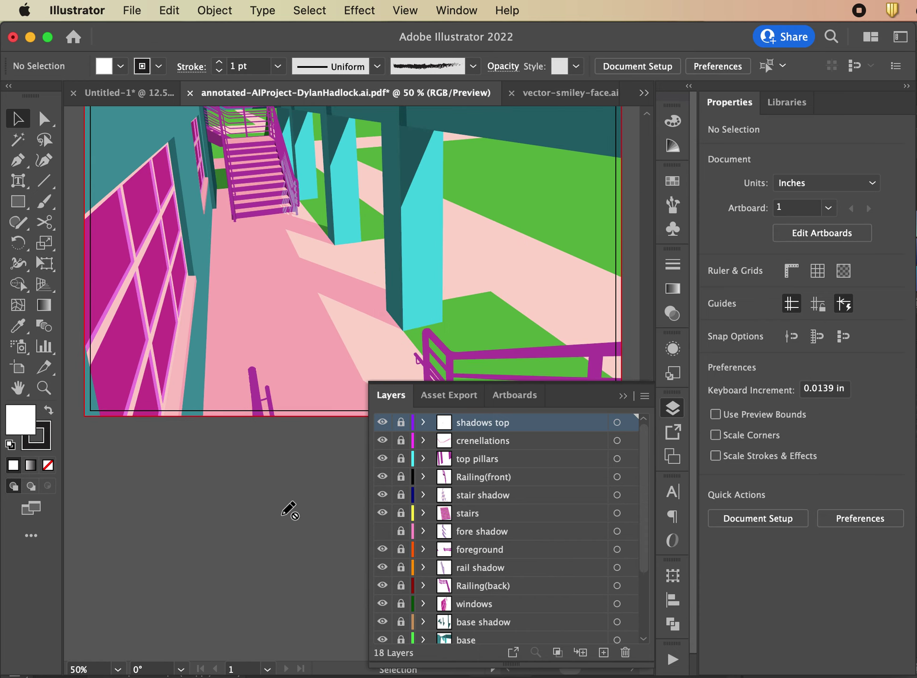
pyautogui.press('super+minus')
pyautogui.hscroll(3, 288, 510)
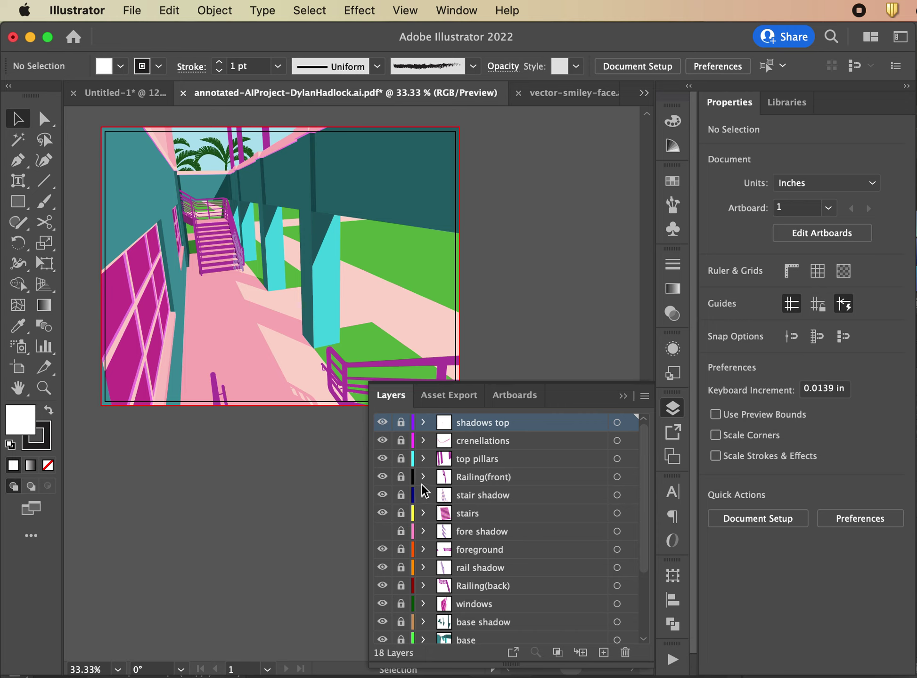
# Toggle Railing(back) off and on twice, then show the fore shadow layer again
pyautogui.click(383, 586)
pyautogui.click(382, 585)
pyautogui.click(382, 585)
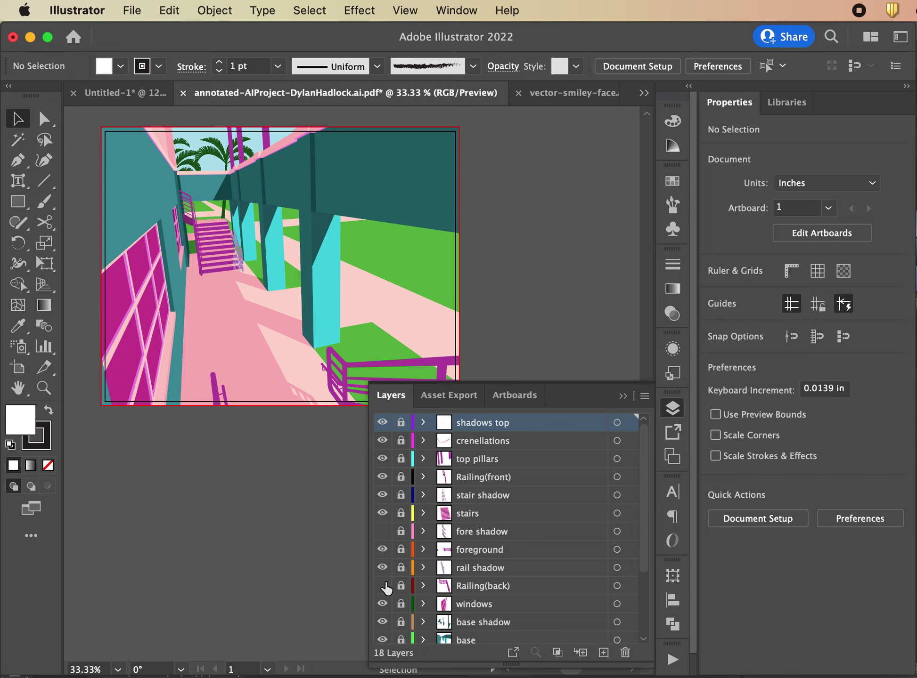
pyautogui.click(383, 585)
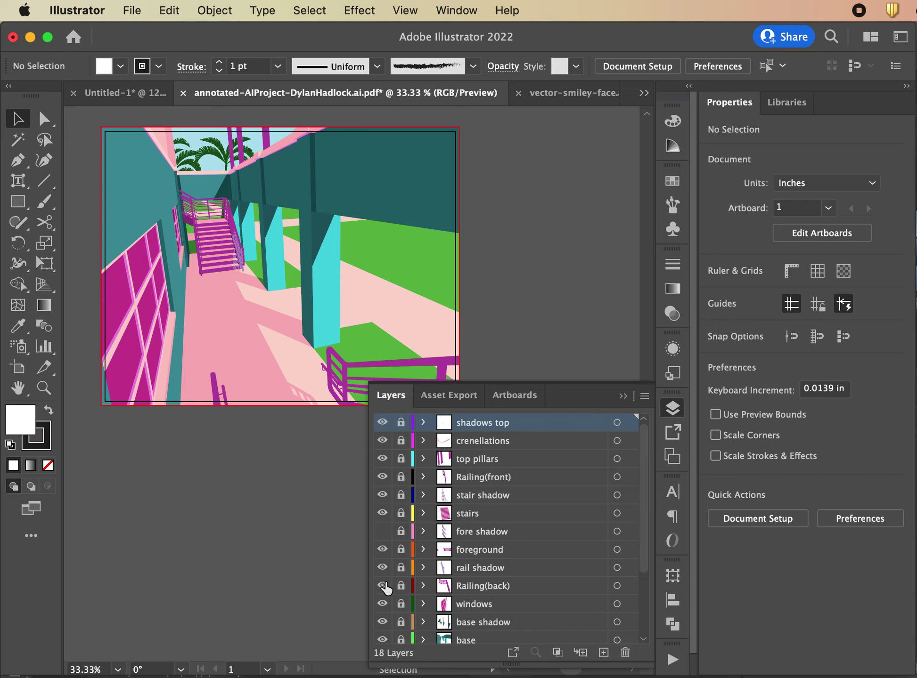
pyautogui.click(383, 531)
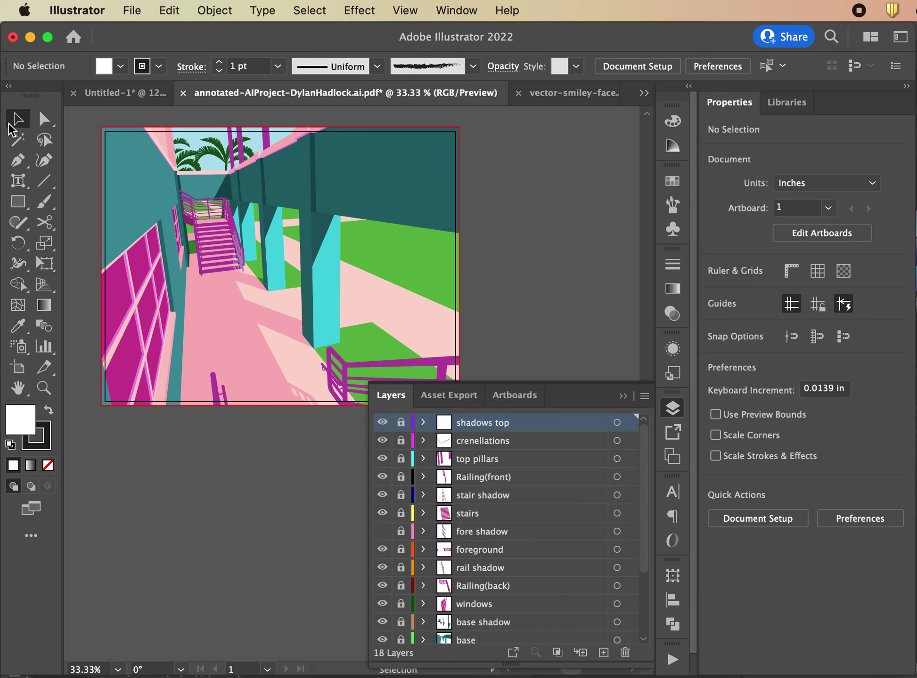
pyautogui.click(382, 531)
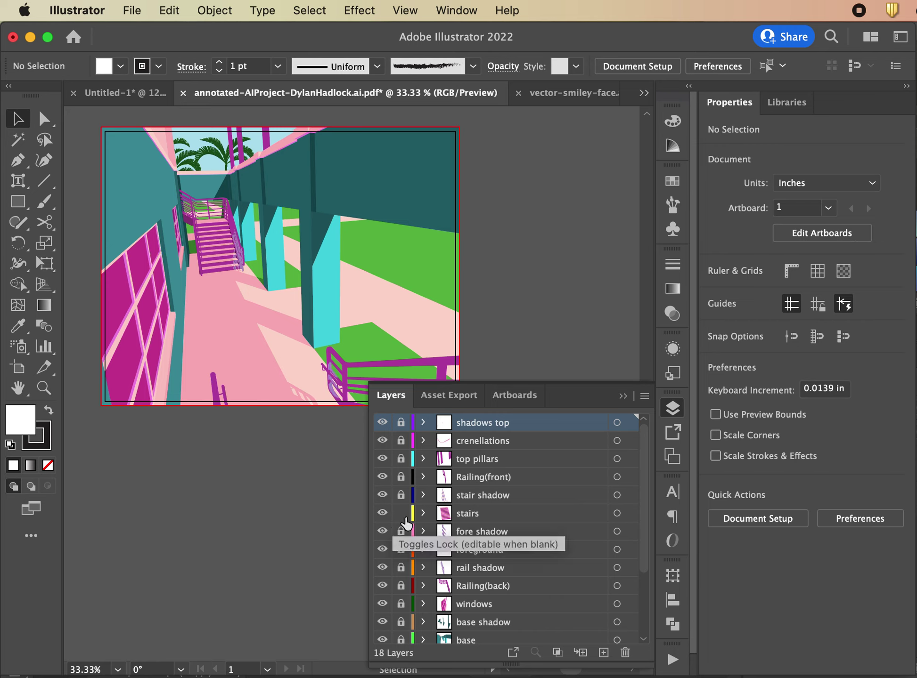
# Unlock the top pillars layer, select a pillar to inspect its anchor points, then deselect
pyautogui.click(382, 459)
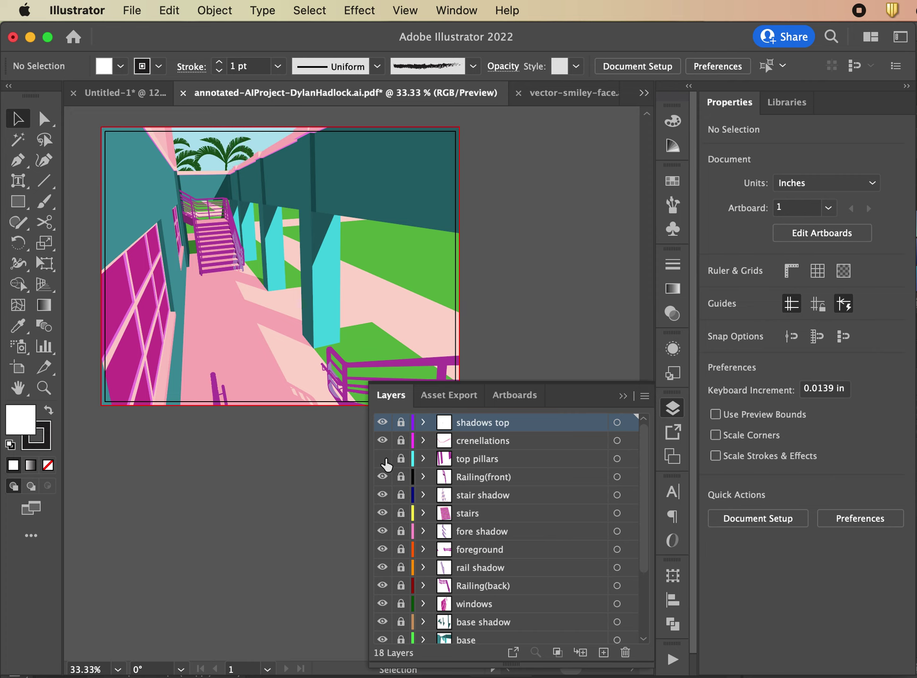
pyautogui.click(382, 459)
pyautogui.click(400, 458)
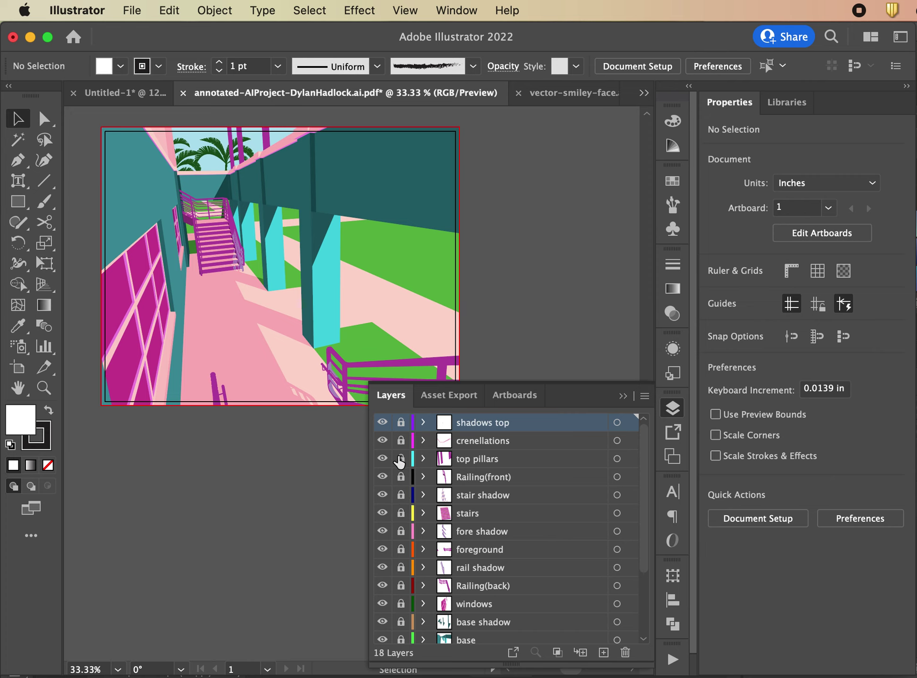
pyautogui.click(231, 152)
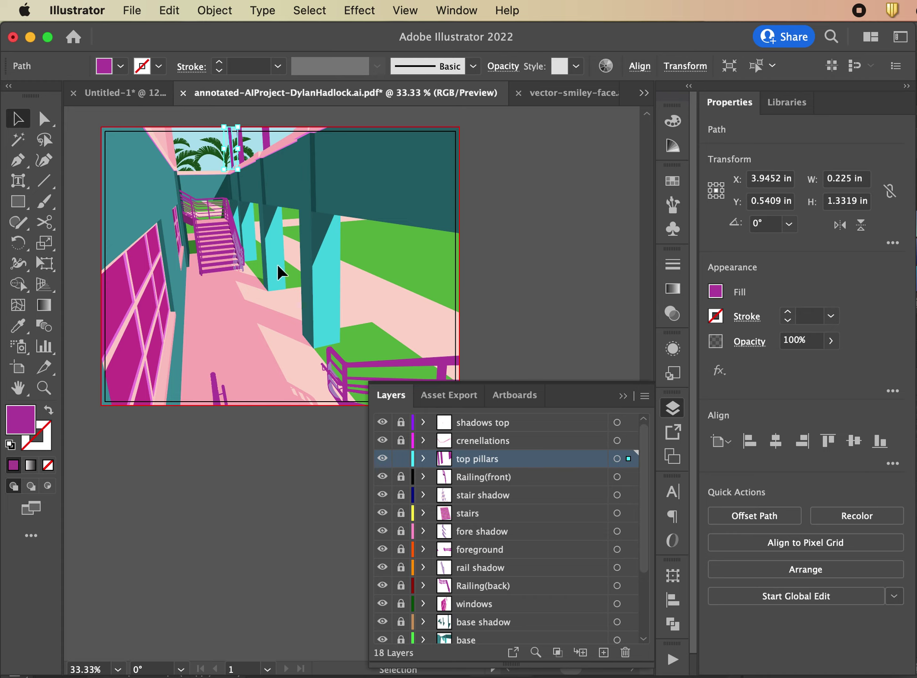
pyautogui.press('a')
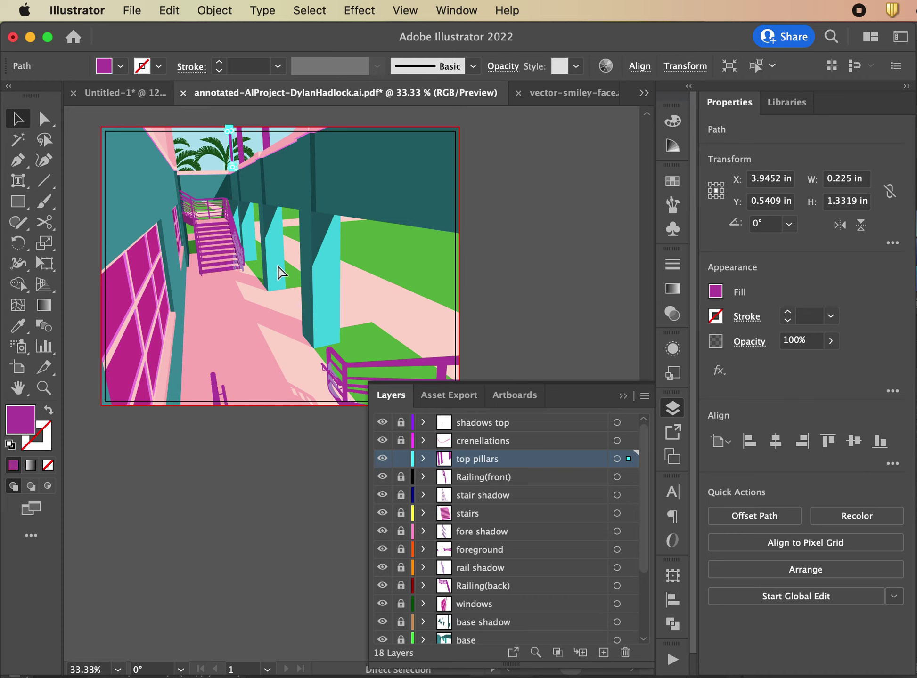
pyautogui.press('super+shift+a')
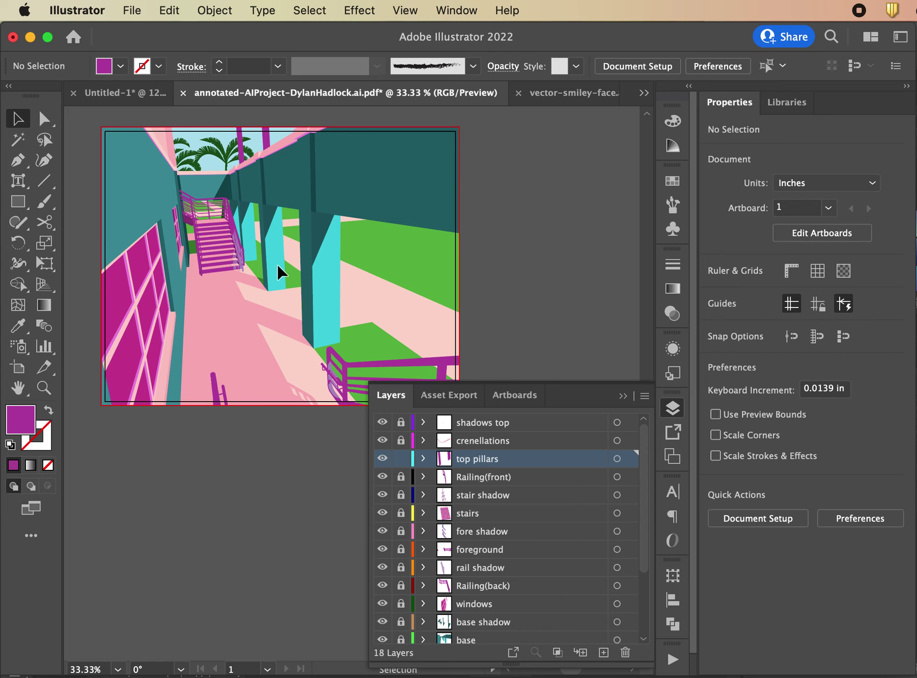
# Create Layer 19 above top pillars and Paste in Front the pillar path onto it
pyautogui.click(603, 652)
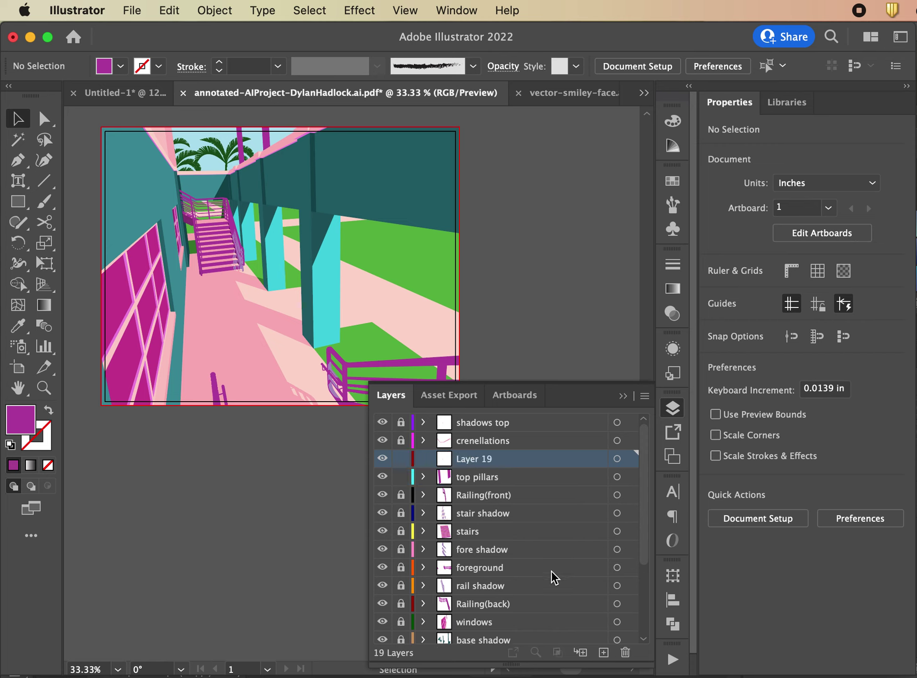
pyautogui.moveTo(476, 459)
pyautogui.mouseDown()
pyautogui.moveTo(467, 426)
pyautogui.moveTo(483, 625)
pyautogui.moveTo(483, 464)
pyautogui.moveTo(474, 460)
pyautogui.mouseUp()
pyautogui.press('super')
pyautogui.press('super+f')
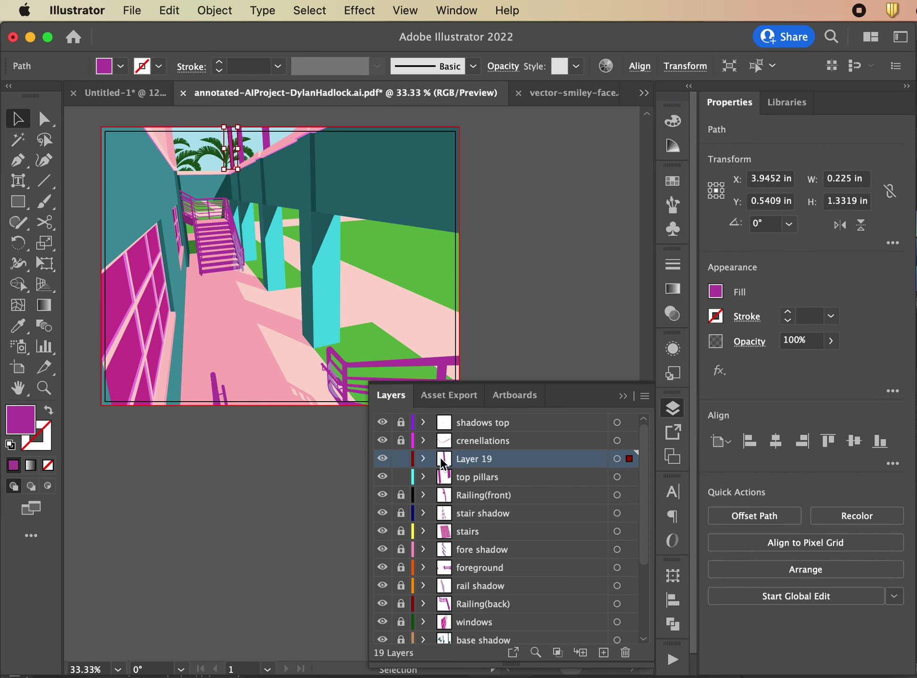
pyautogui.click(380, 461)
pyautogui.click(379, 462)
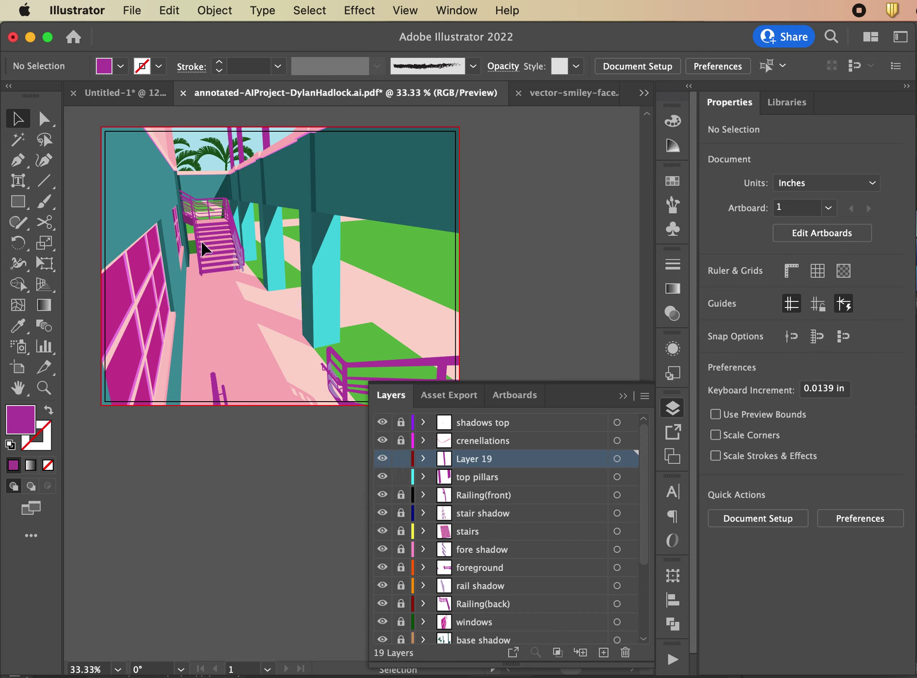
# Unlock the trees layer and select a palm-tree path on the canvas
pyautogui.scroll(-5, 443, 446)
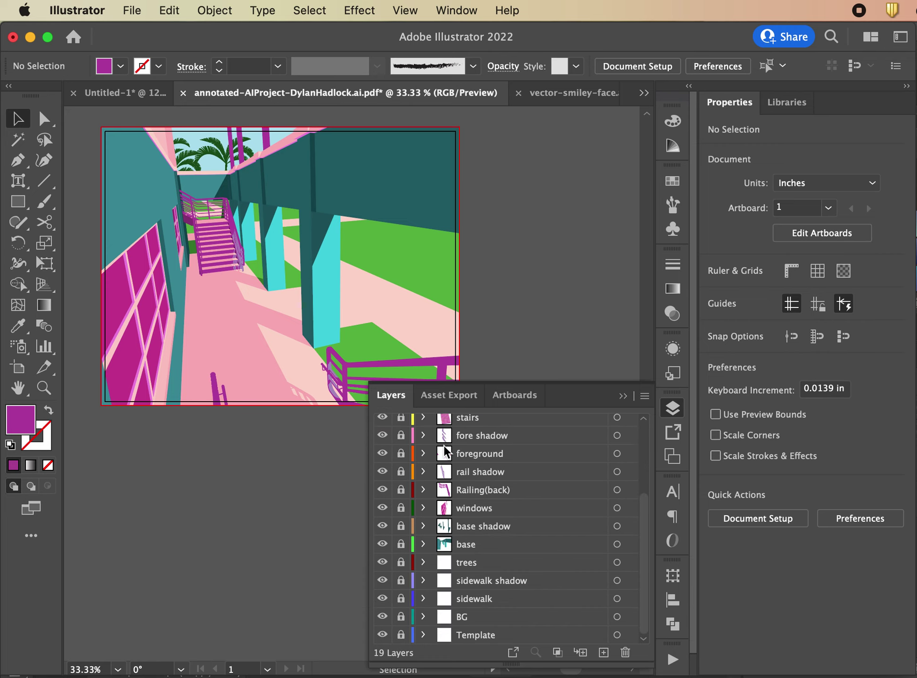
pyautogui.click(400, 562)
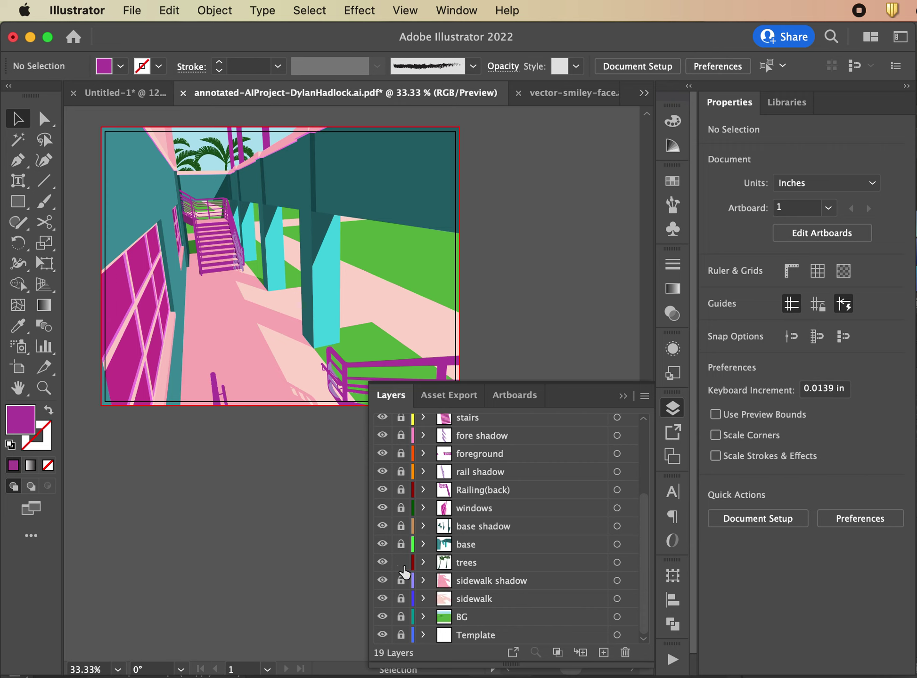
pyautogui.click(218, 152)
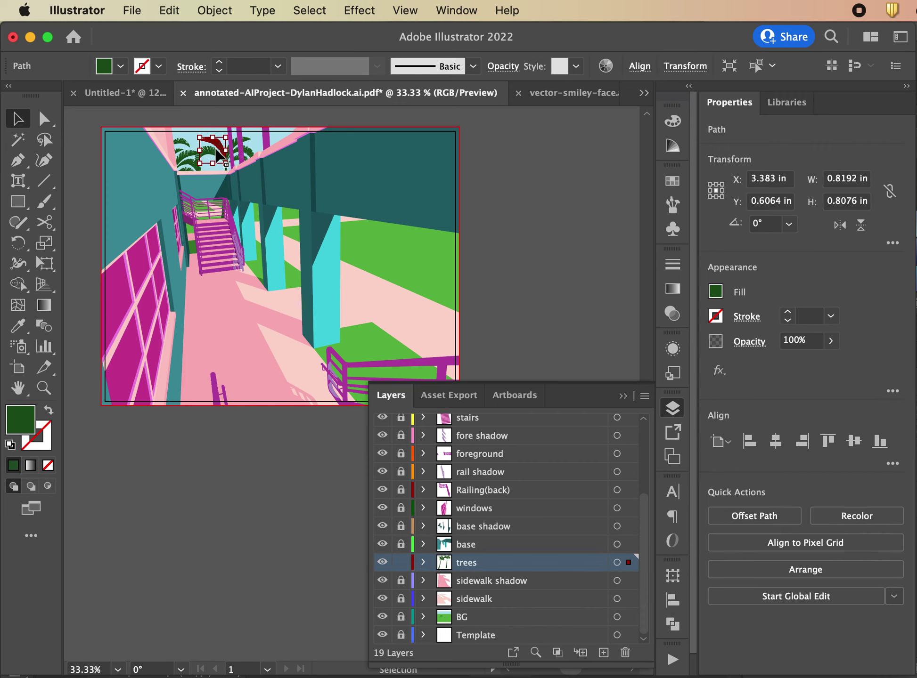
pyautogui.scroll(6, 403, 507)
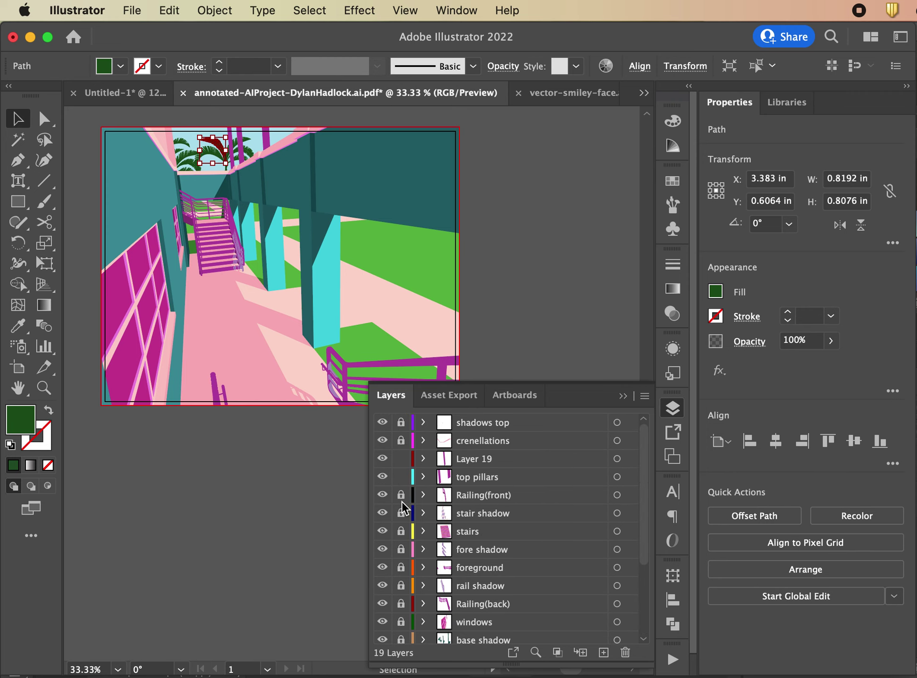
pyautogui.scroll(-1, 403, 489)
pyautogui.scroll(-5, 402, 489)
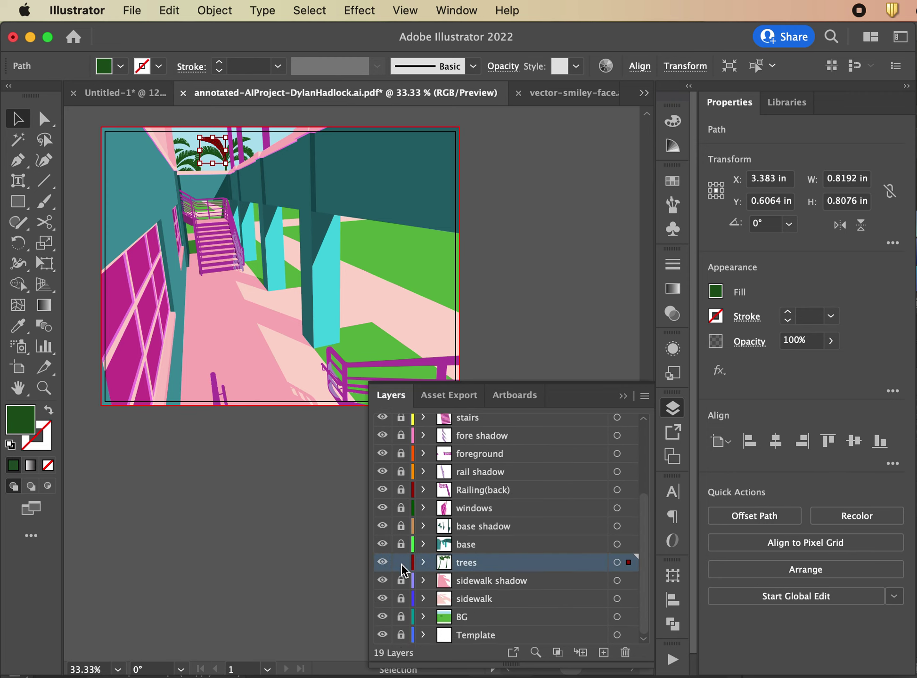
# Marquee-select only the tall right palm tree as a whole object
pyautogui.click(200, 129)
pyautogui.moveTo(182, 122); pyautogui.dragTo(249, 172)
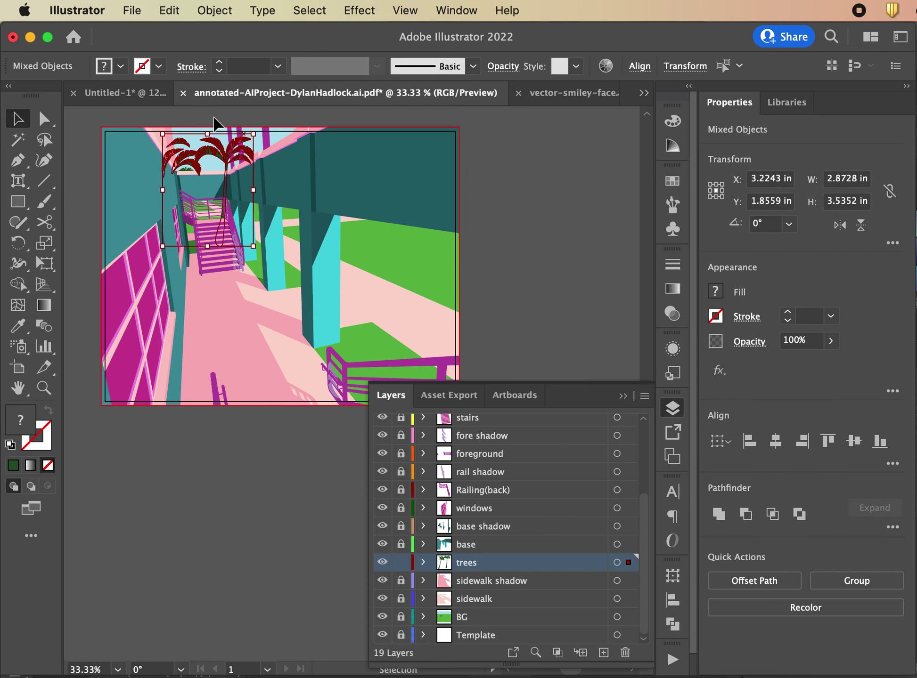
pyautogui.moveTo(213, 116); pyautogui.dragTo(245, 221)
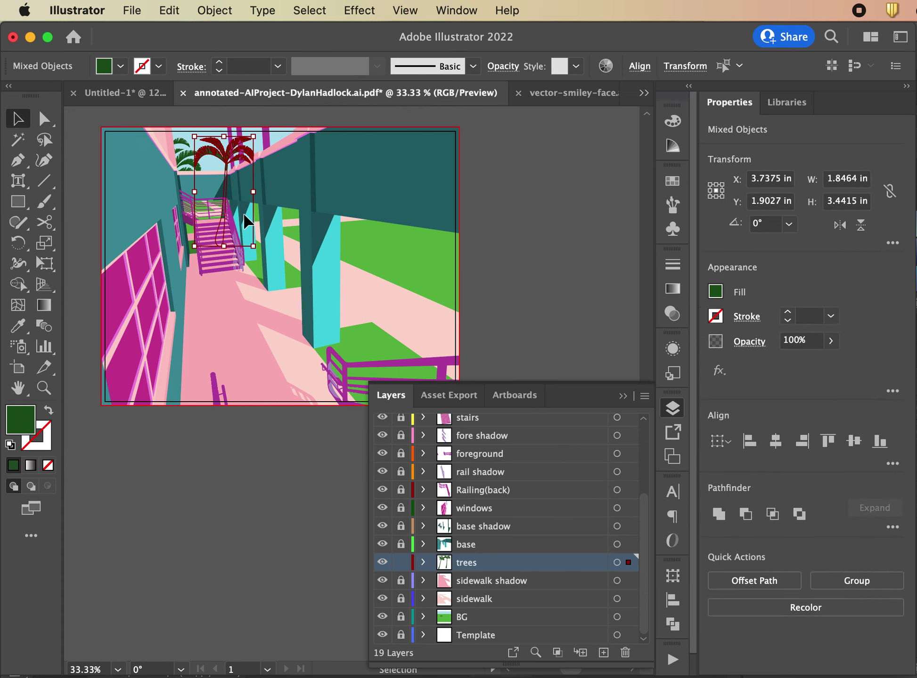
pyautogui.press('a')
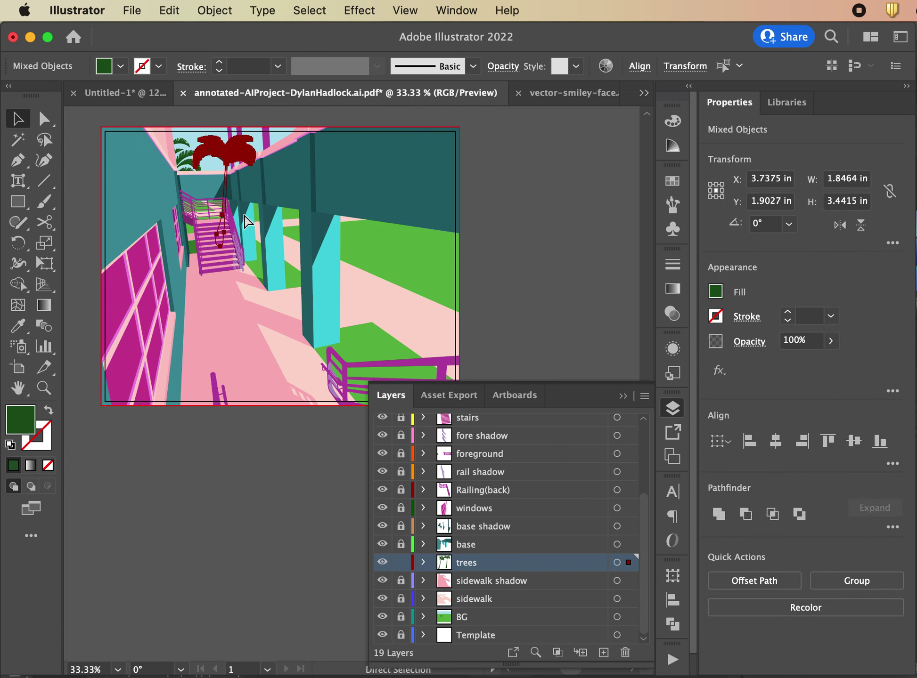
pyautogui.press('v')
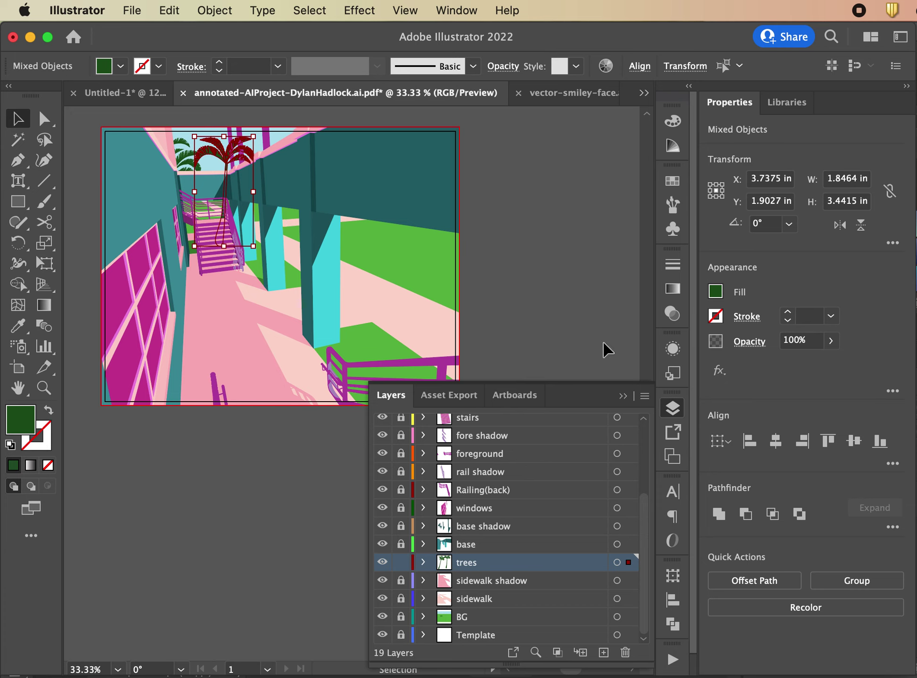
pyautogui.scroll(5, 501, 530)
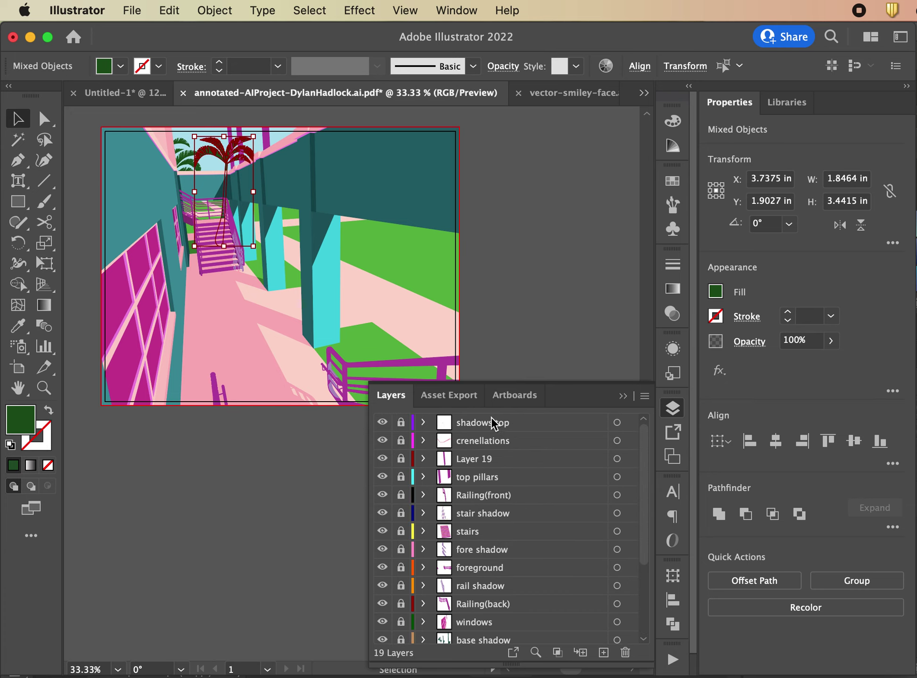
# Add a top layer named 'my copied tree', paste the palm copy and drag it onto the lawn
pyautogui.click(604, 653)
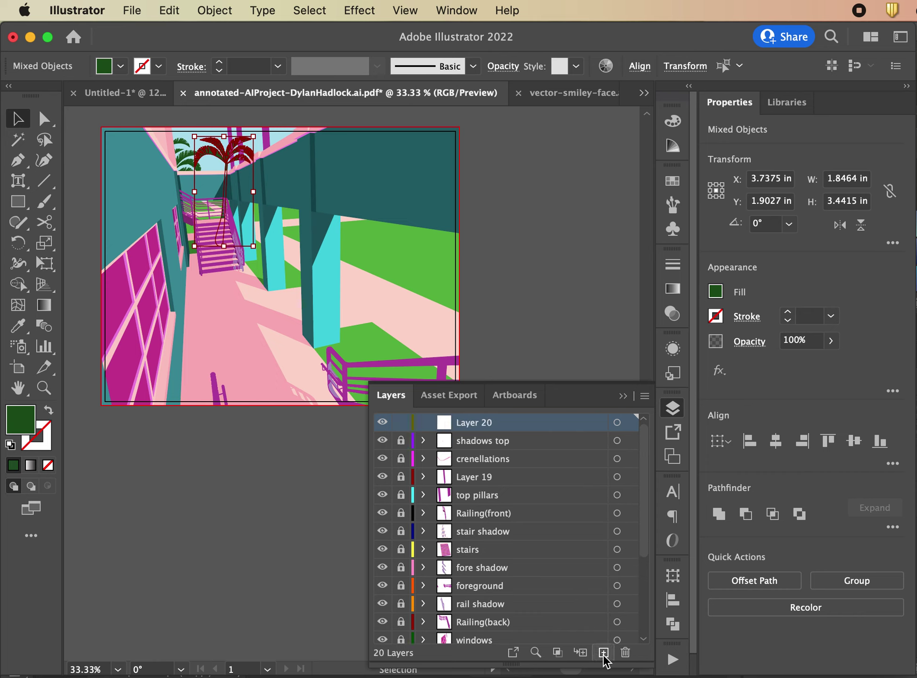
pyautogui.doubleClick(469, 421)
pyautogui.write('my copy')
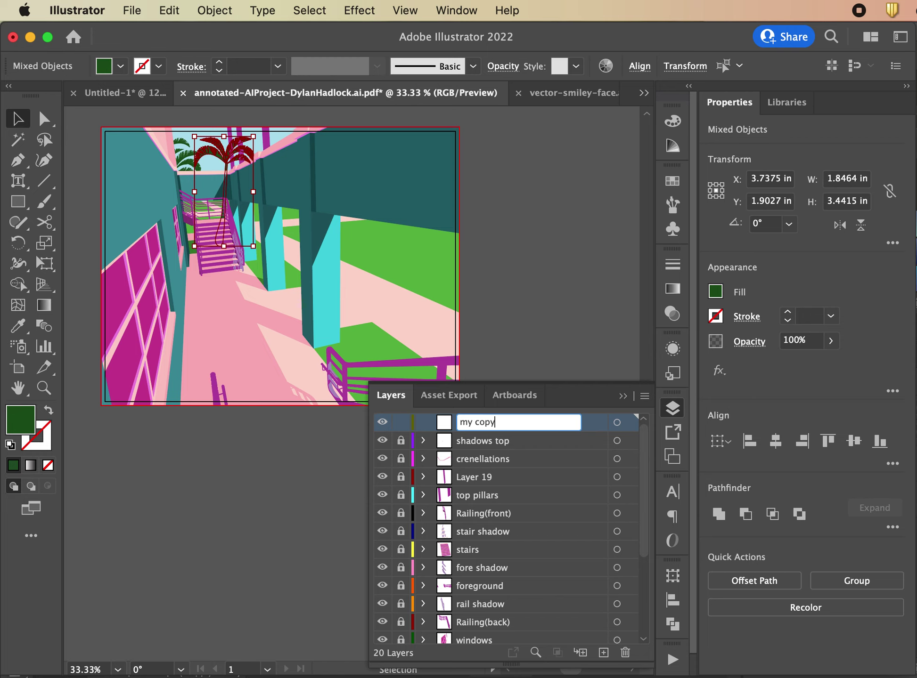
pyautogui.press('BackSpace')
pyautogui.write('ied tree')
pyautogui.press('Return')
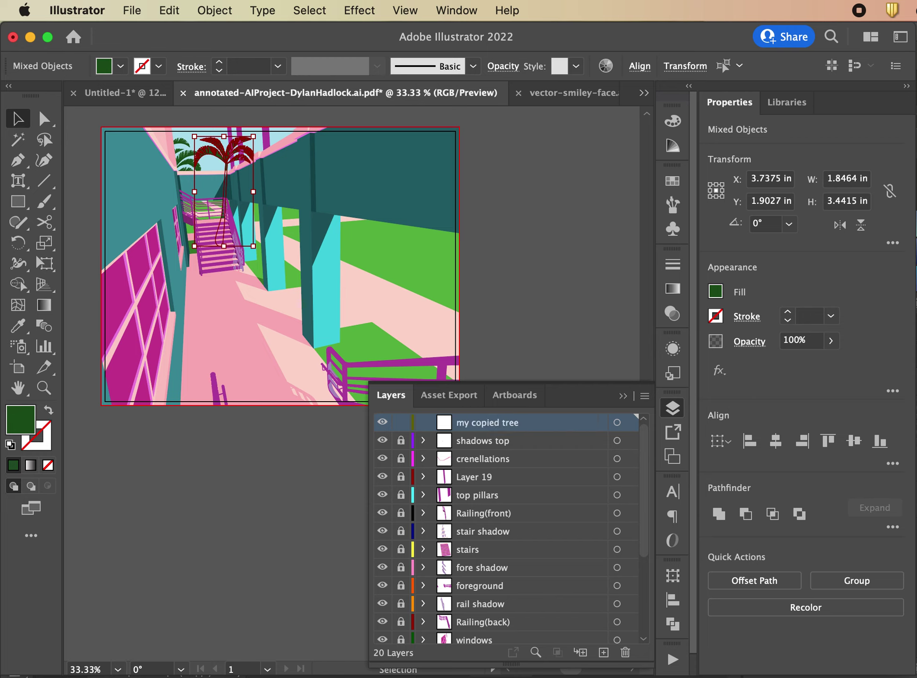
pyautogui.press('cmd+v')
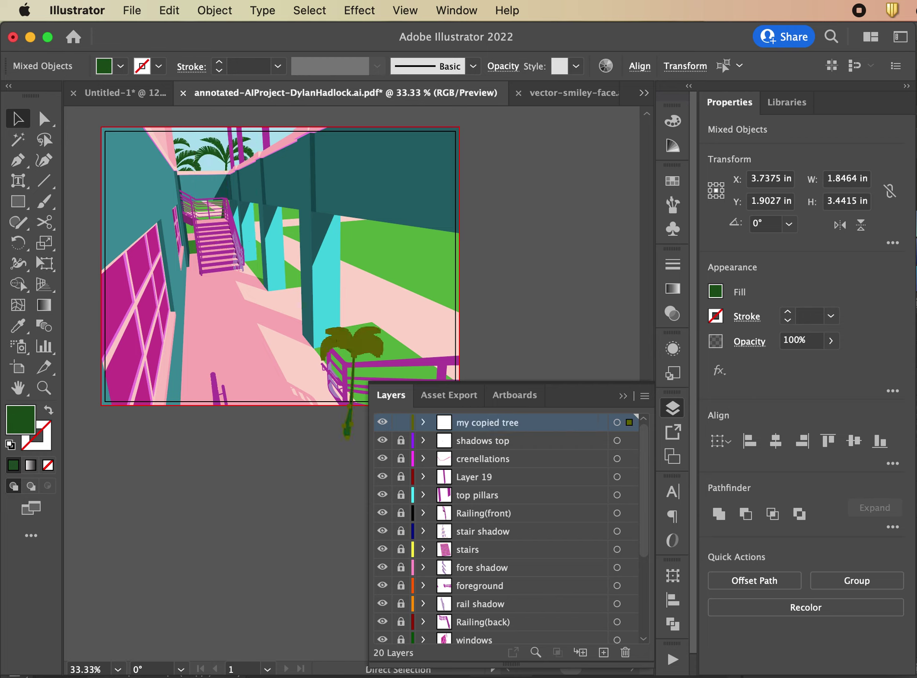
pyautogui.moveTo(352, 350); pyautogui.dragTo(431, 240)
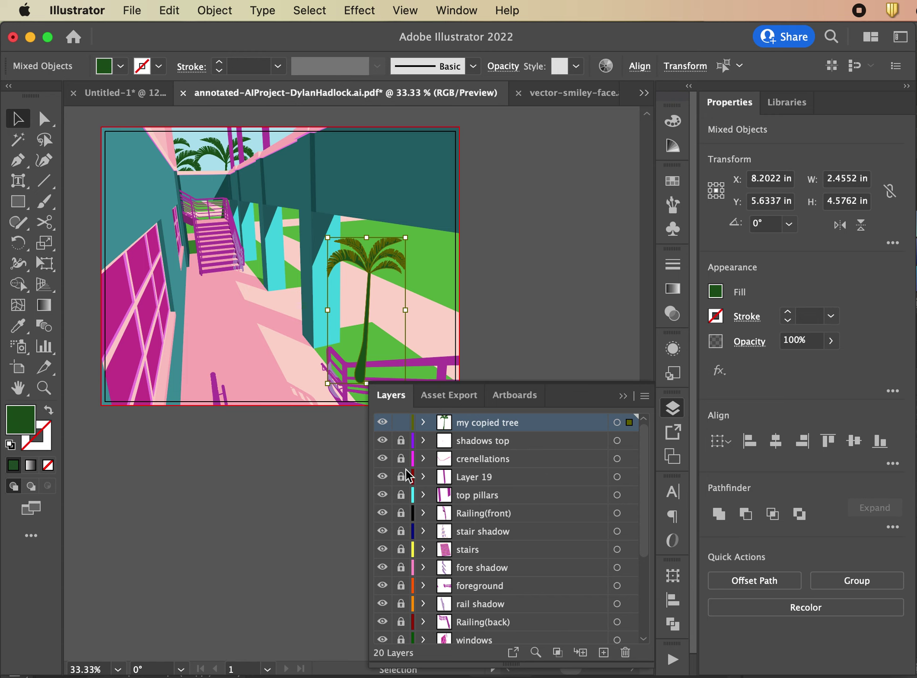
# Drag the 'my copied tree' layer down below 'foreground', just above 'rail shadow'
pyautogui.click(442, 361)
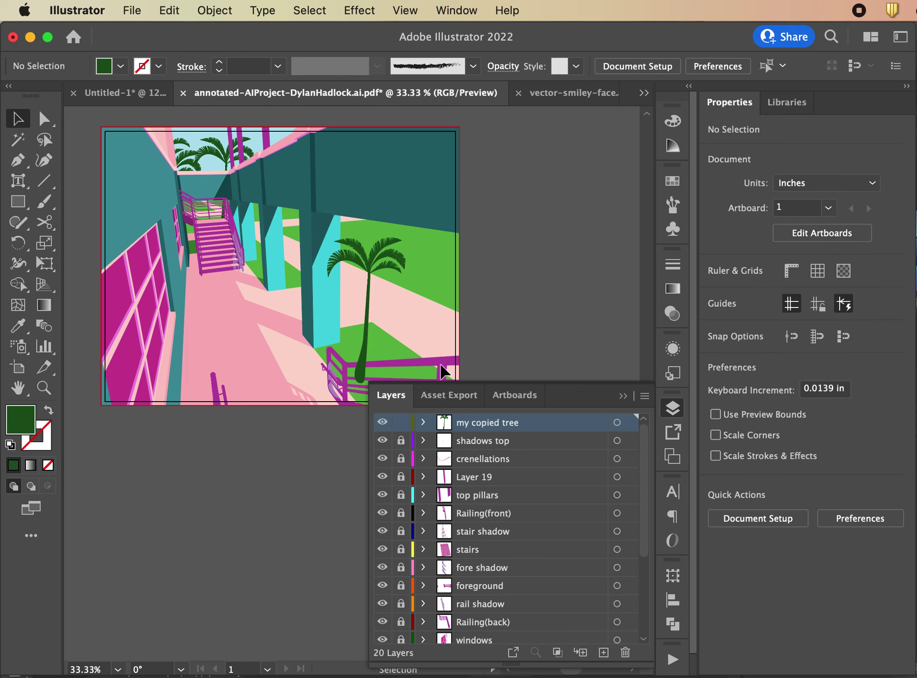
pyautogui.scroll(-2, 523, 547)
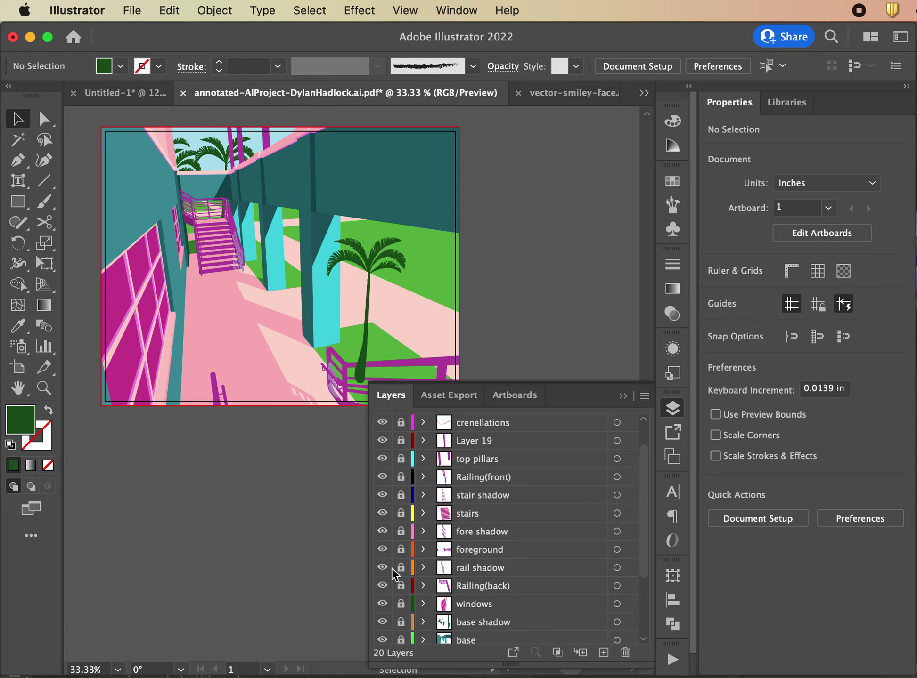
pyautogui.scroll(-5, 395, 608)
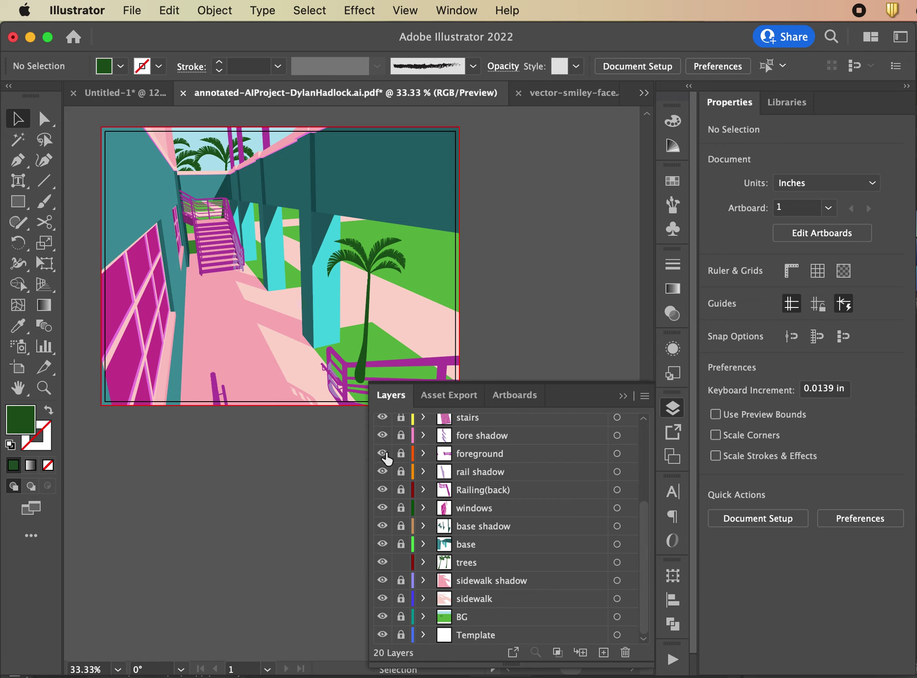
pyautogui.click(496, 454)
pyautogui.scroll(3, 495, 455)
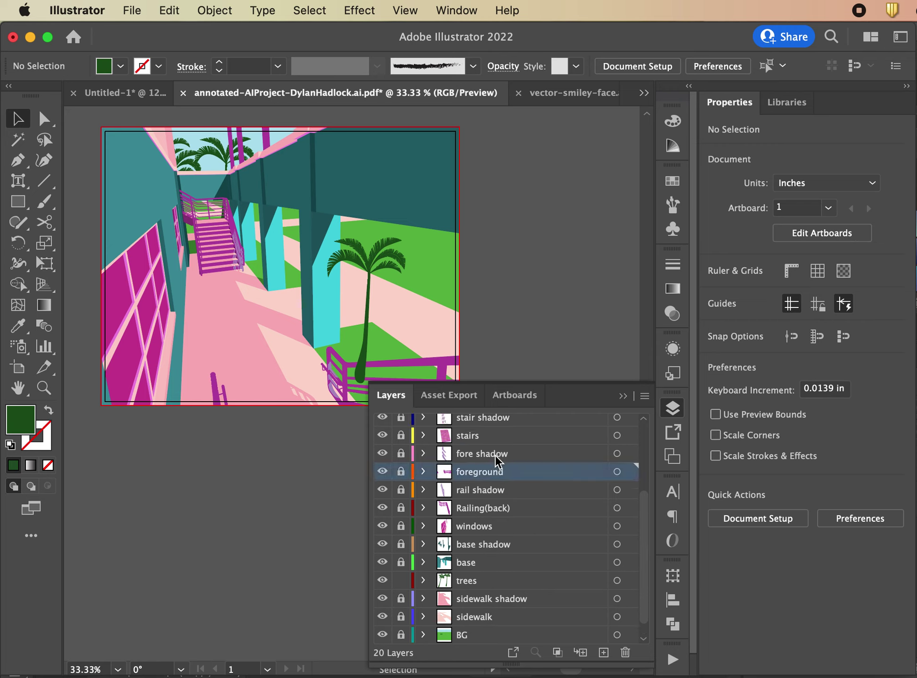
pyautogui.scroll(3, 495, 455)
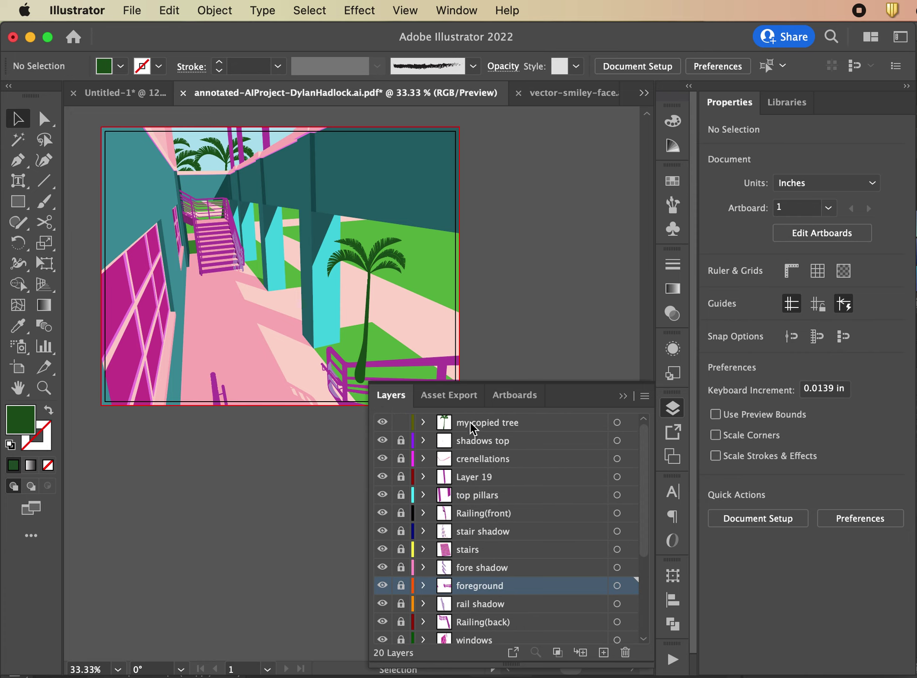
pyautogui.moveTo(470, 422); pyautogui.dragTo(471, 596)
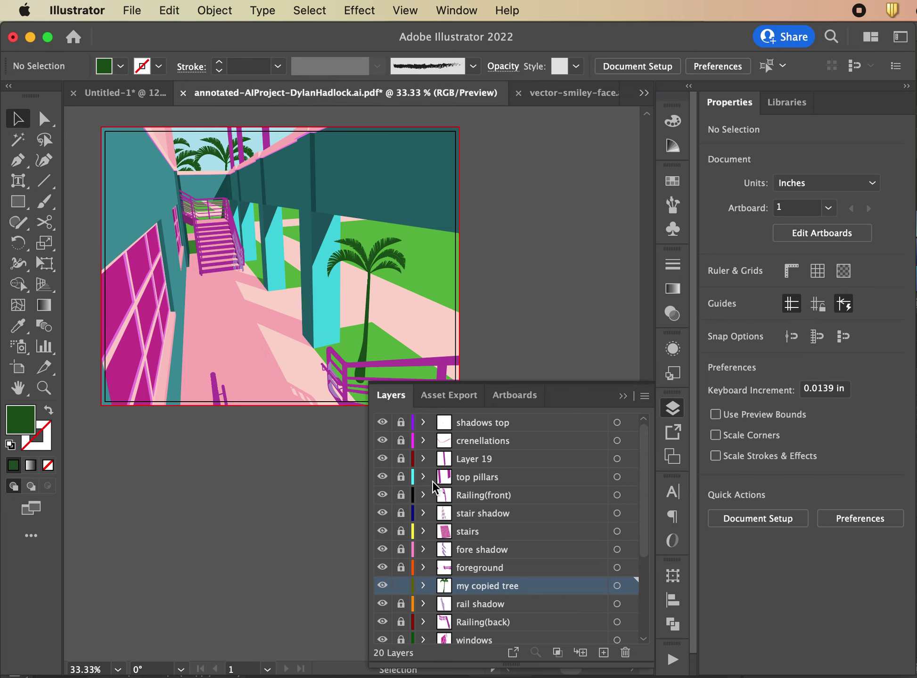
pyautogui.click(504, 481)
pyautogui.click(499, 495)
pyautogui.click(499, 516)
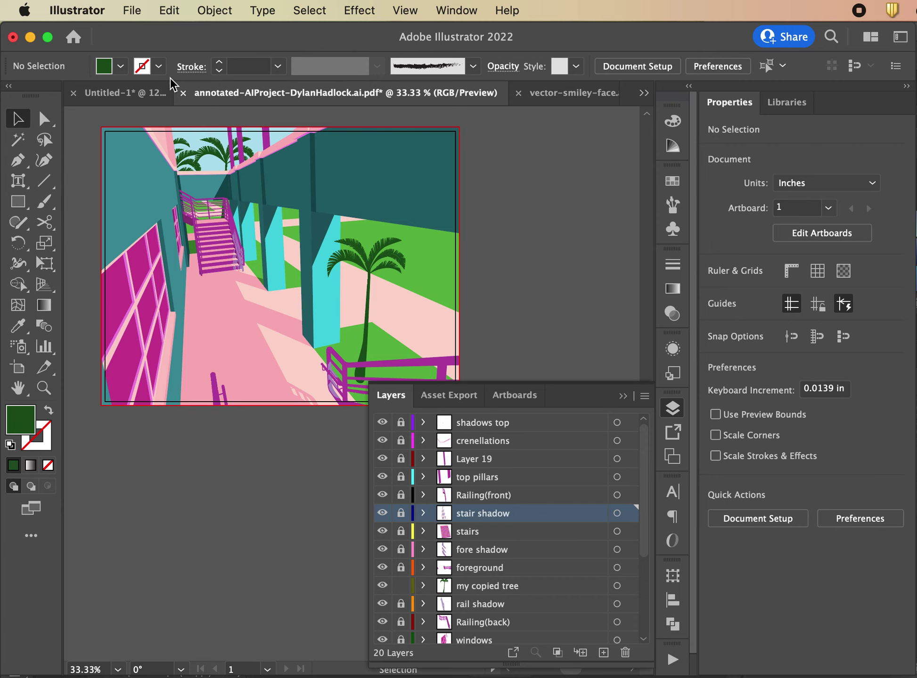
# Switch to the Untitled-1 DANCE CLASS poster and close the Layers panel
pyautogui.click(113, 94)
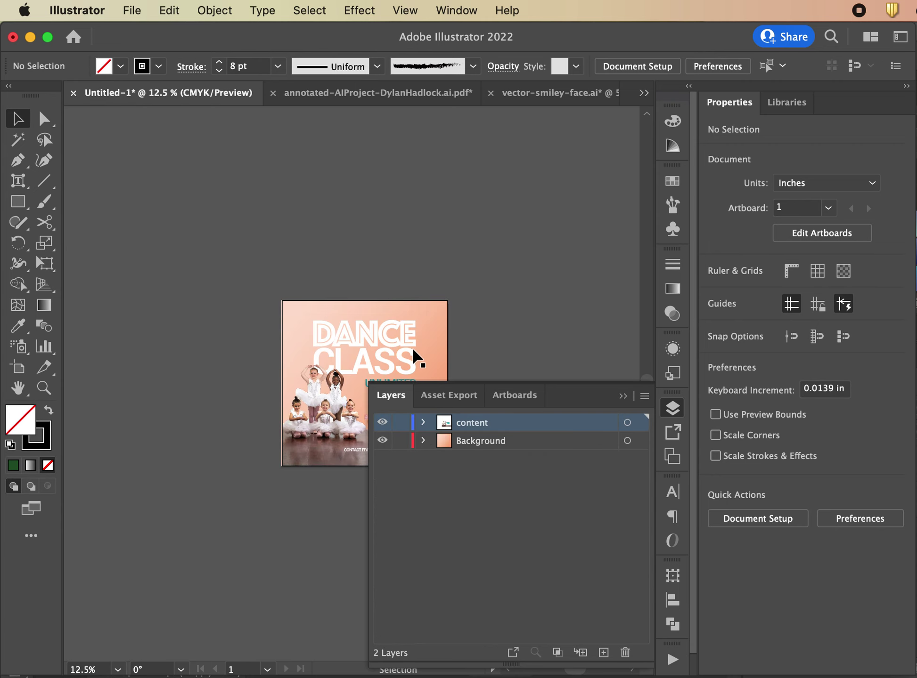
pyautogui.press('super+equal')
pyautogui.press('super+equal')
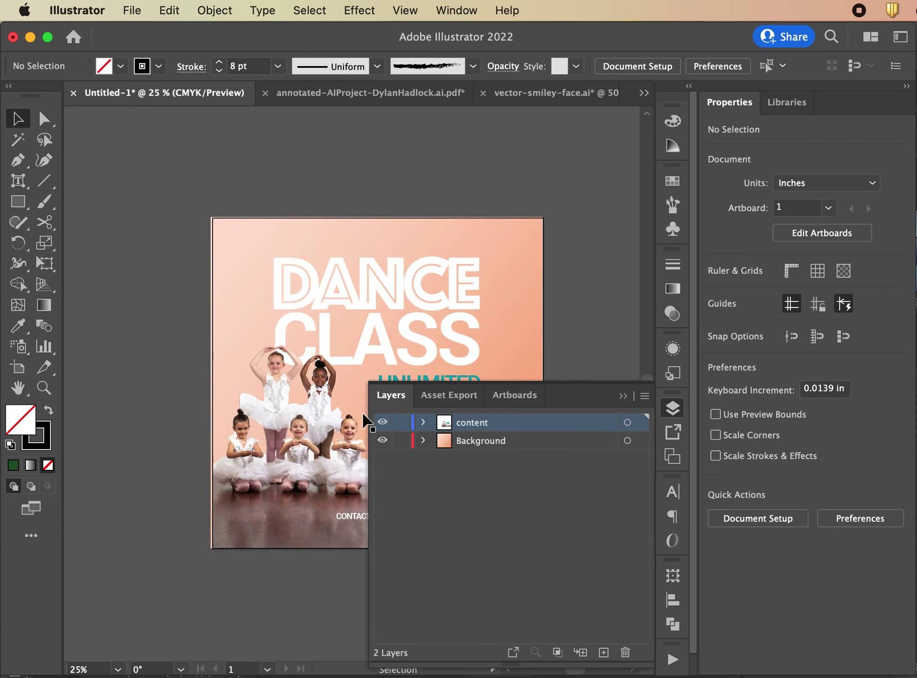
pyautogui.scroll(-3, 366, 423)
pyautogui.hscroll(4, 365, 423)
pyautogui.click(621, 397)
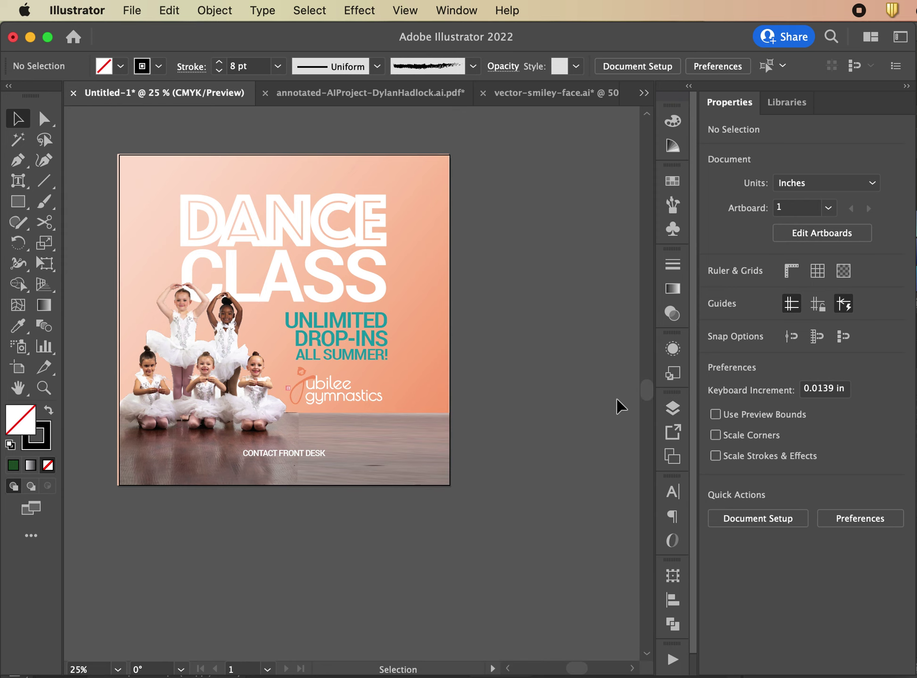
# Zoom to 200% on the Jubilee gymnastics logo, then back out to the whole artboard
pyautogui.press('super+equal')
pyautogui.press('super+equal')
pyautogui.press('super+equal')
pyautogui.press('super+equal')
pyautogui.press('super+equal')
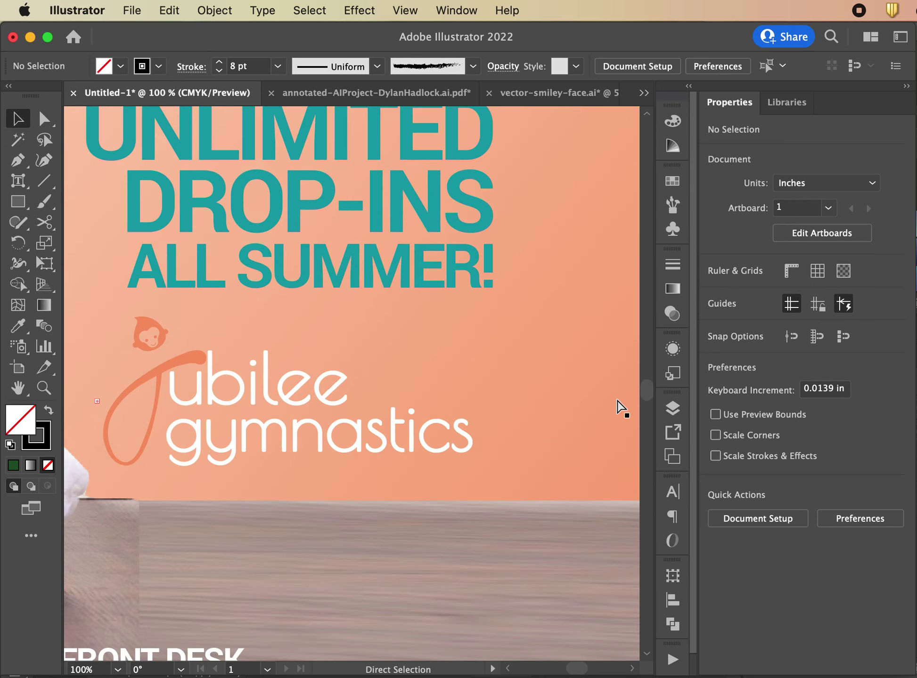
pyautogui.hscroll(-10, 554, 481)
pyautogui.scroll(1, 553, 481)
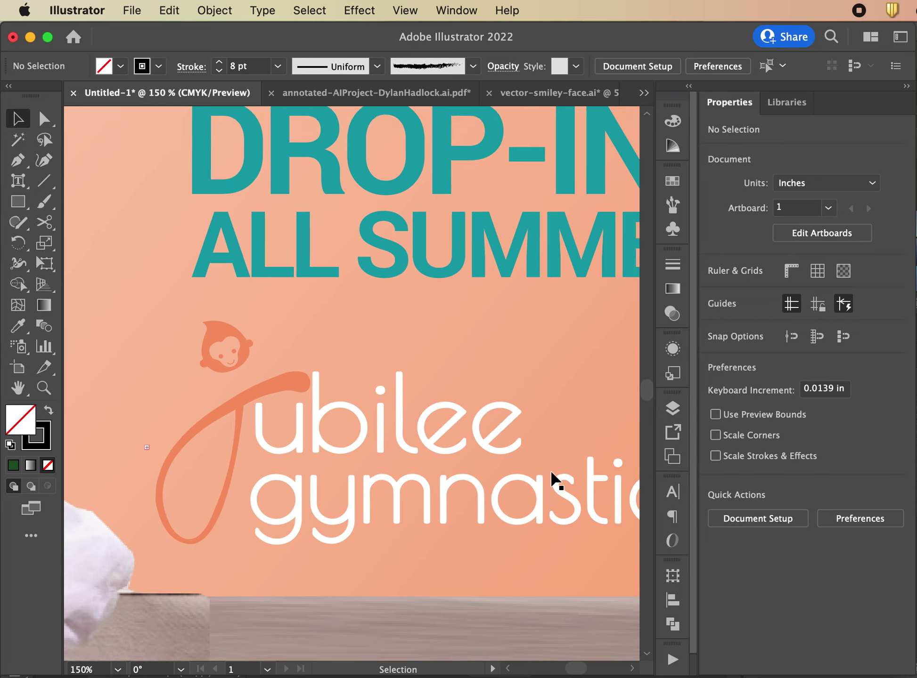
pyautogui.hscroll(-5, 553, 482)
pyautogui.hscroll(4, 554, 482)
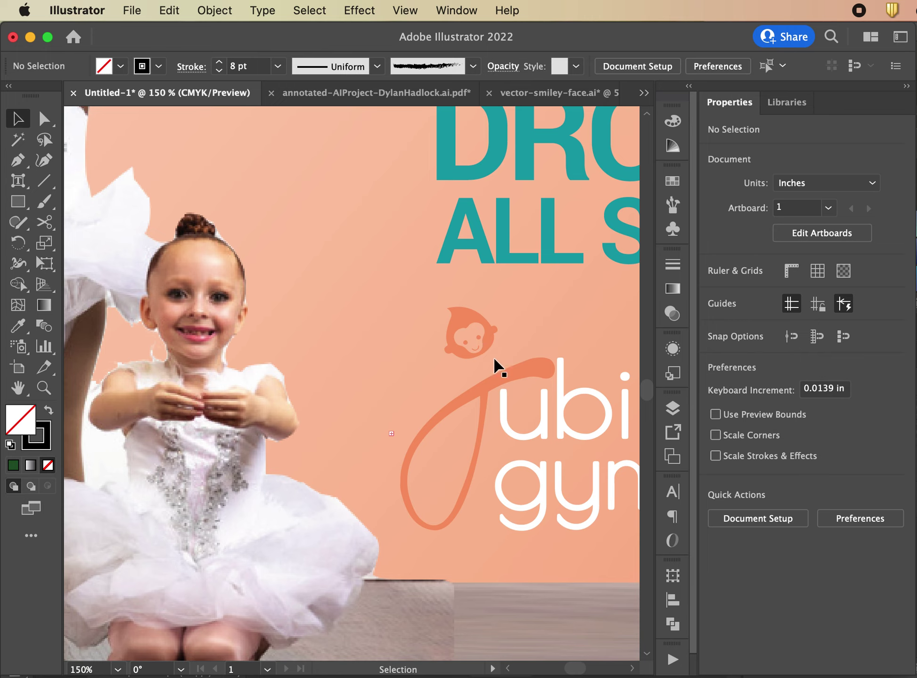
pyautogui.press('super+equal')
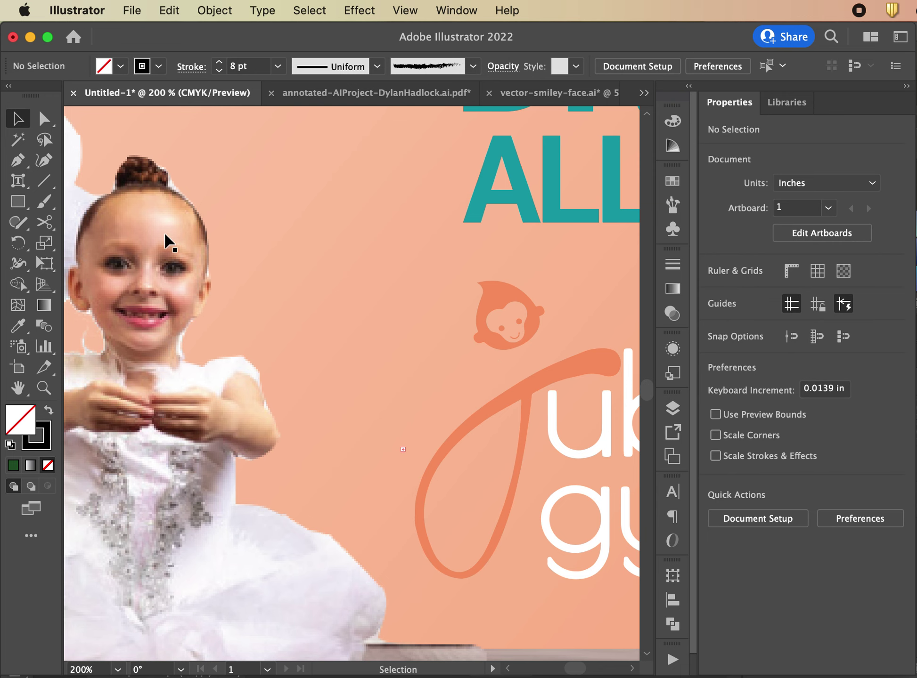
pyautogui.press('super+1')
pyautogui.press('super+minus')
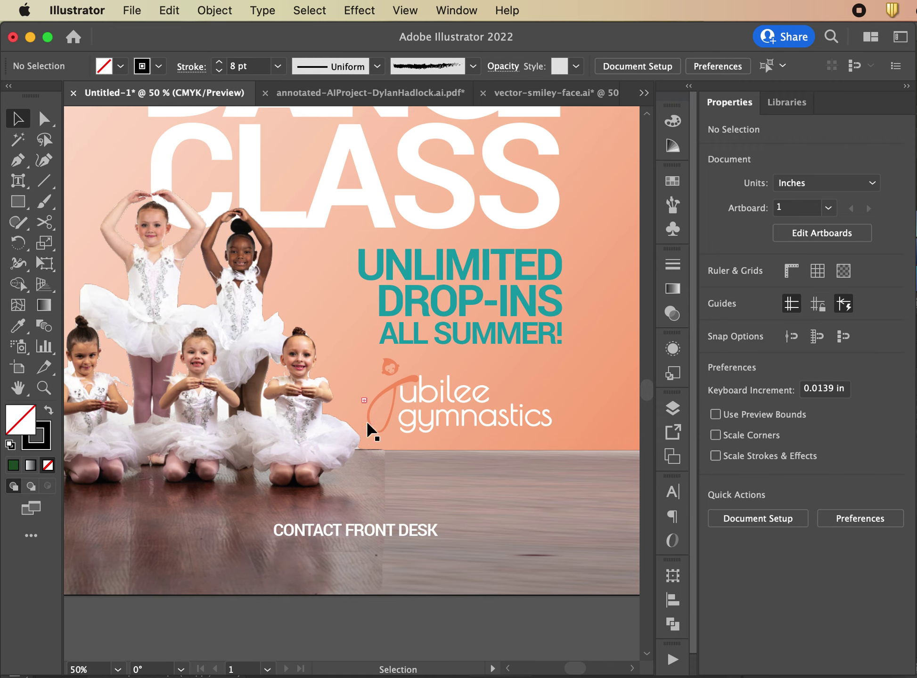
pyautogui.scroll(1, 284, 290)
pyautogui.scroll(3, 284, 291)
pyautogui.press('super+minus')
pyautogui.press('super+minus')
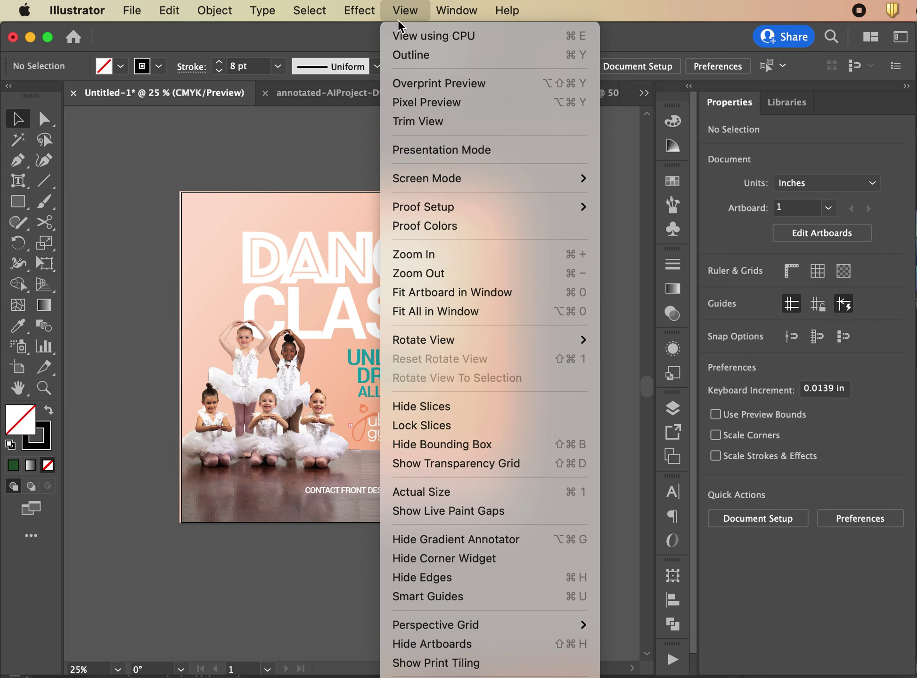
pyautogui.click(406, 55)
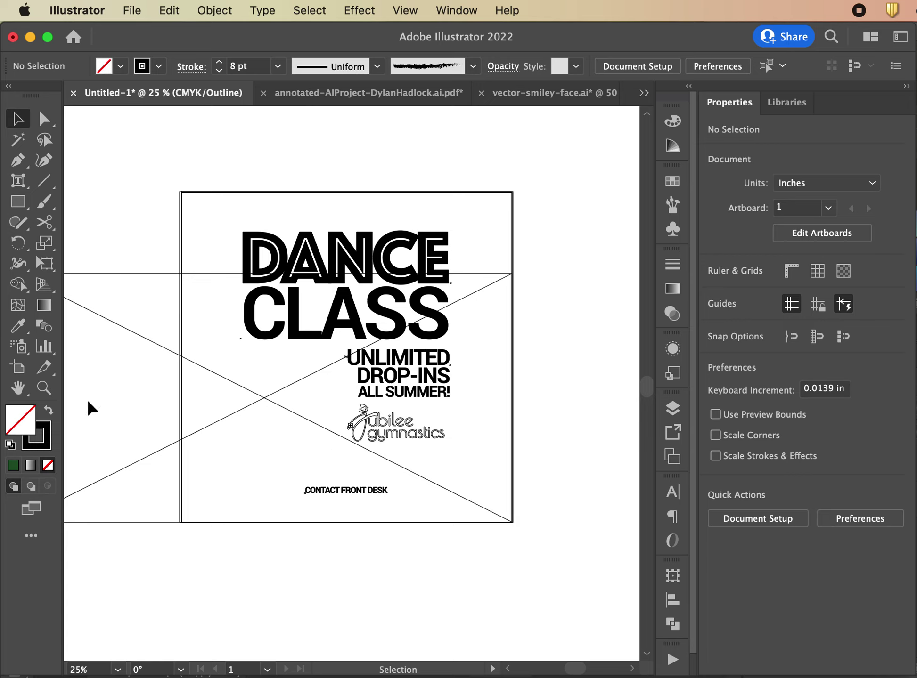
pyautogui.hscroll(-3, 375, 482)
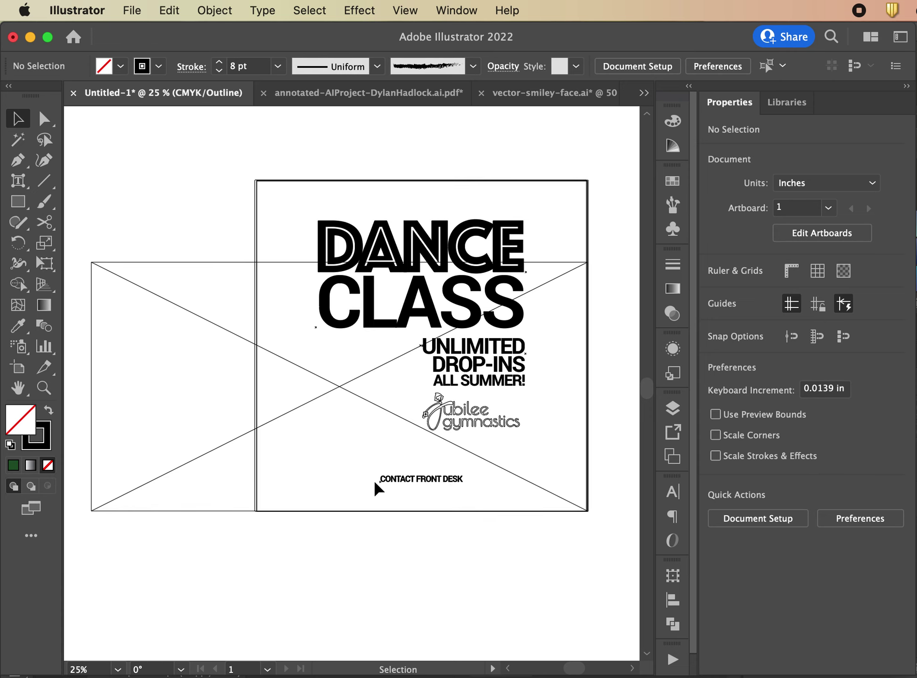
pyautogui.hscroll(2, 374, 480)
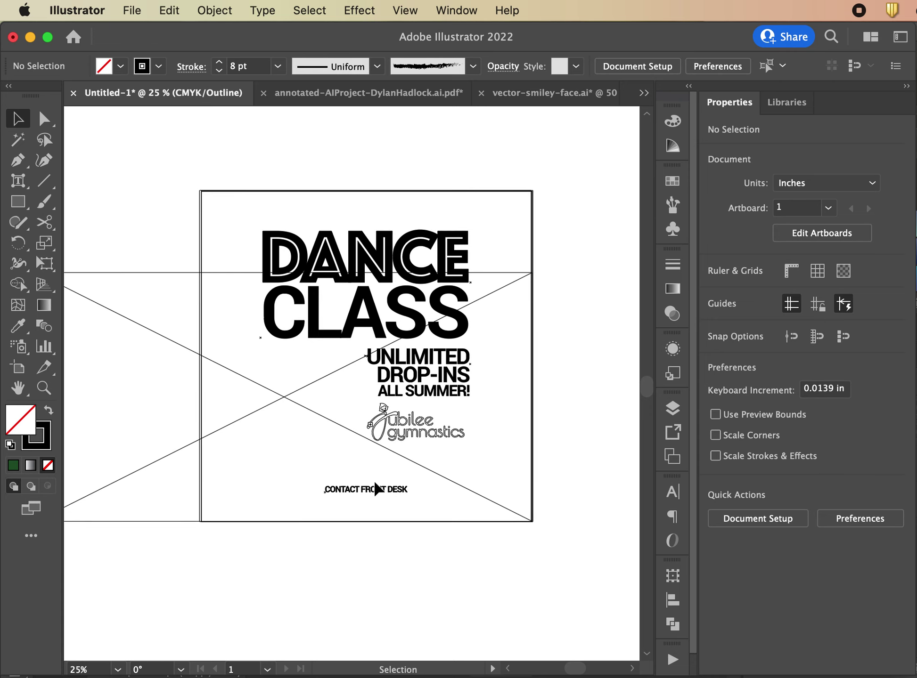
pyautogui.click(395, 11)
pyautogui.click(400, 54)
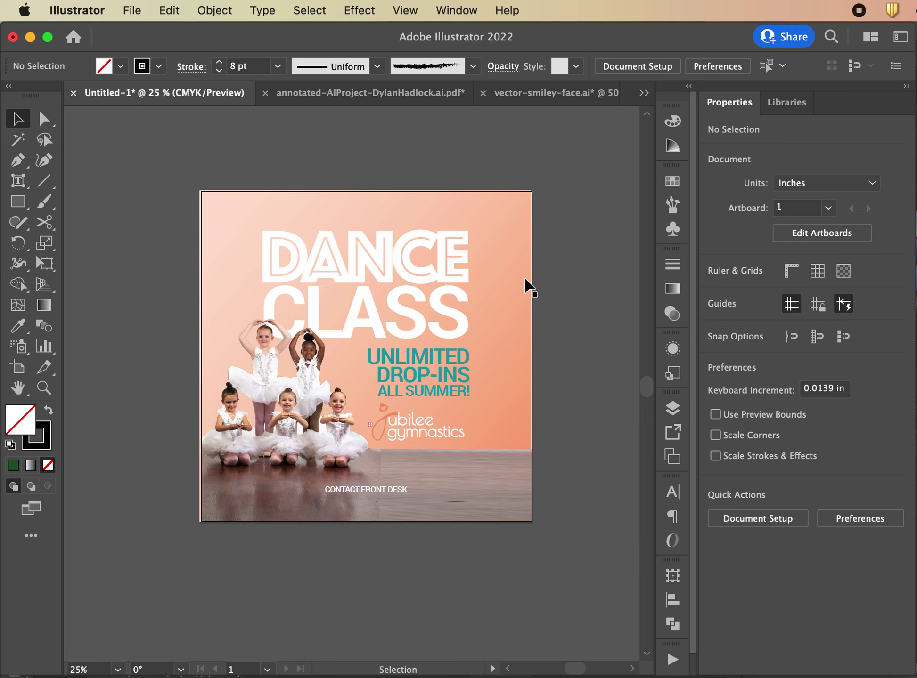
# Switch to the vector-smiley-face.ai document and browse the Window menu without choosing anything
pyautogui.click(333, 94)
pyautogui.click(544, 101)
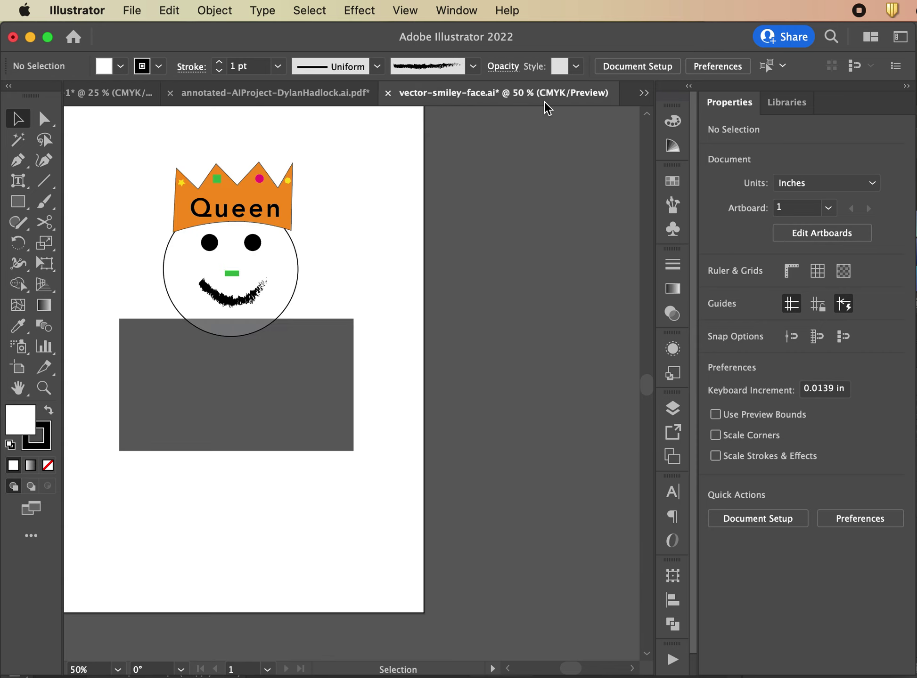
pyautogui.scroll(2, 448, 345)
pyautogui.hscroll(-2, 448, 345)
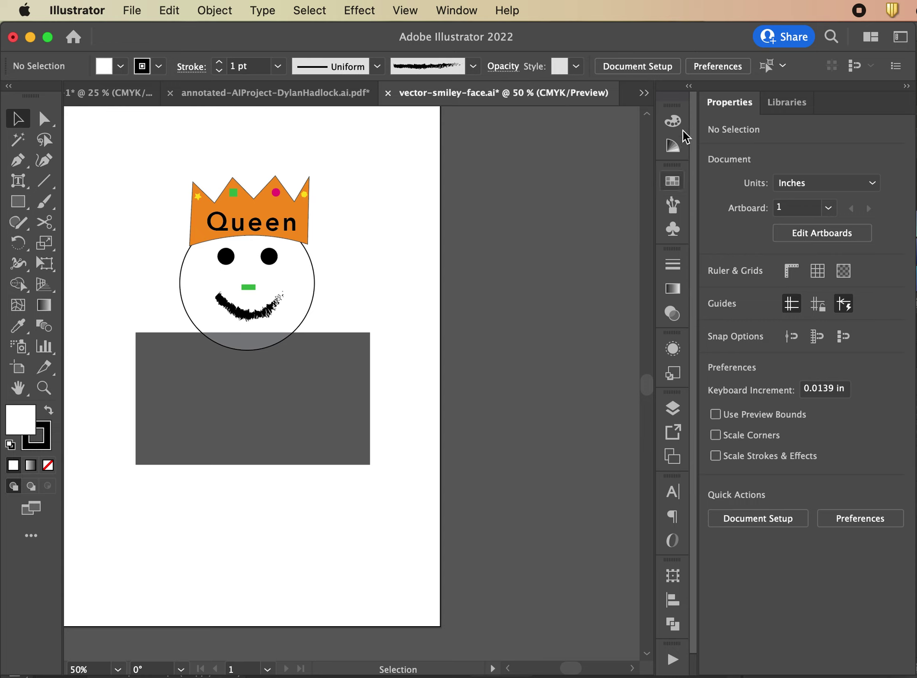
pyautogui.click(450, 10)
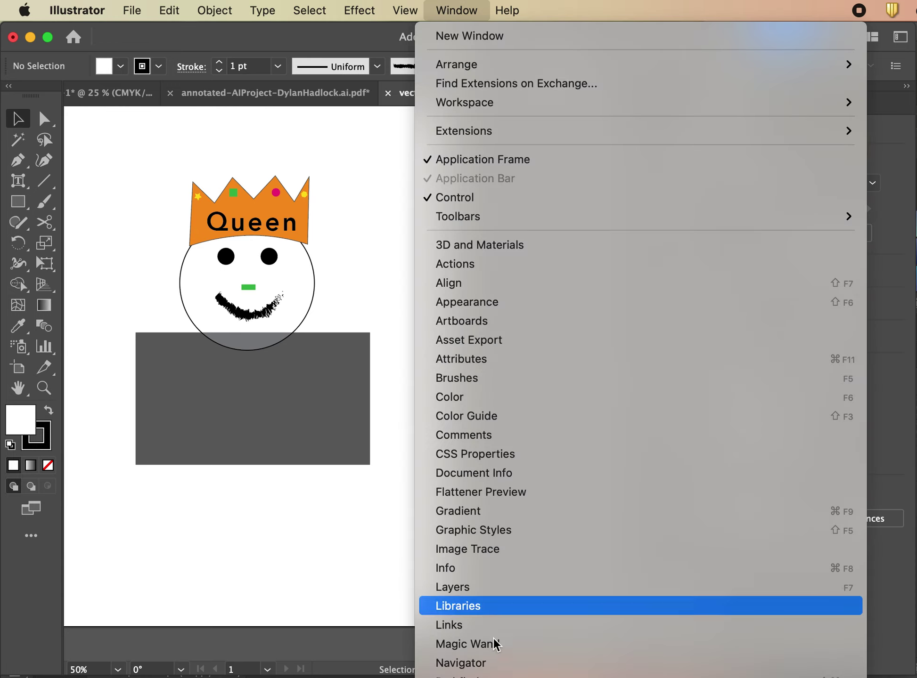
pyautogui.scroll(-10, 497, 659)
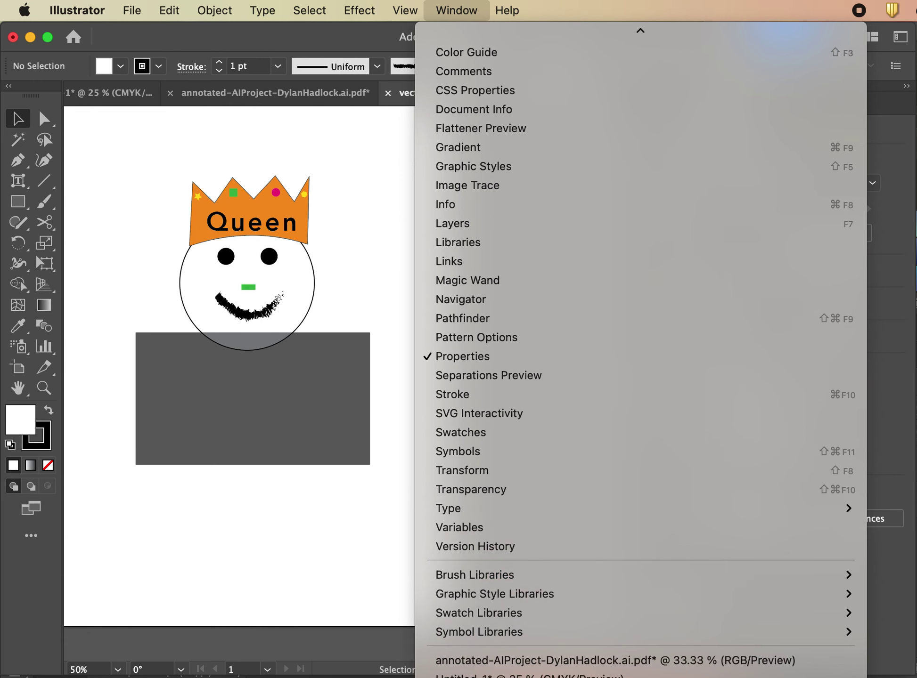
pyautogui.click(320, 542)
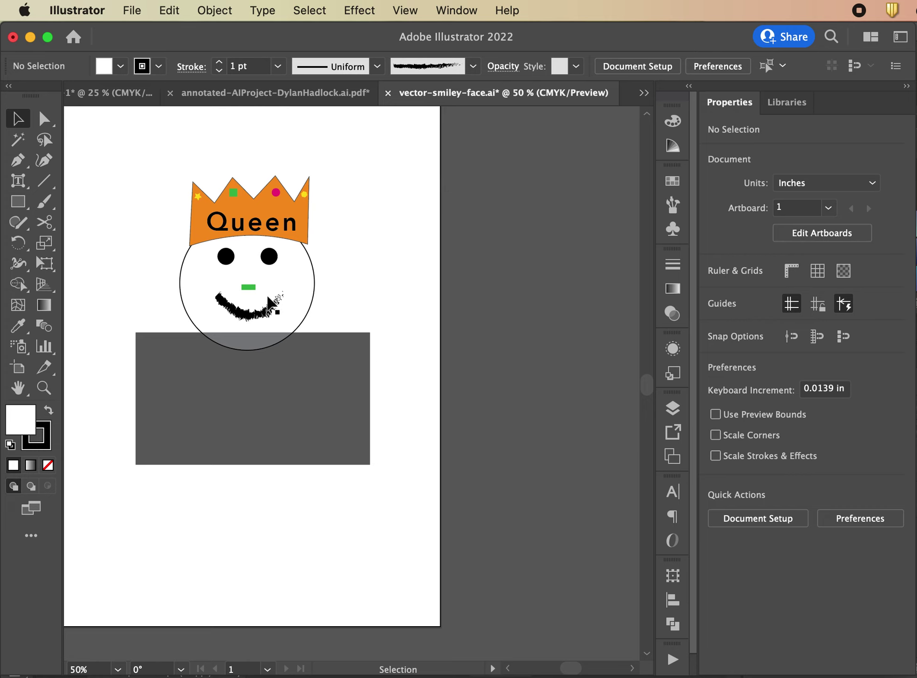
# Select and deselect the Queen text, then show the Layers panel for the smiley document
pyautogui.click(213, 222)
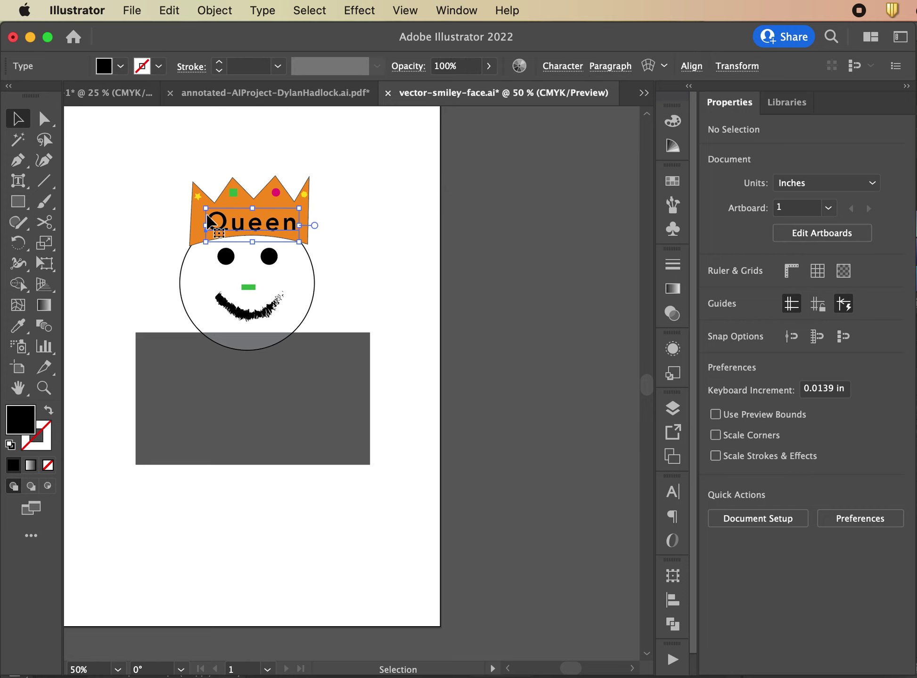
pyautogui.click(146, 227)
pyautogui.click(672, 408)
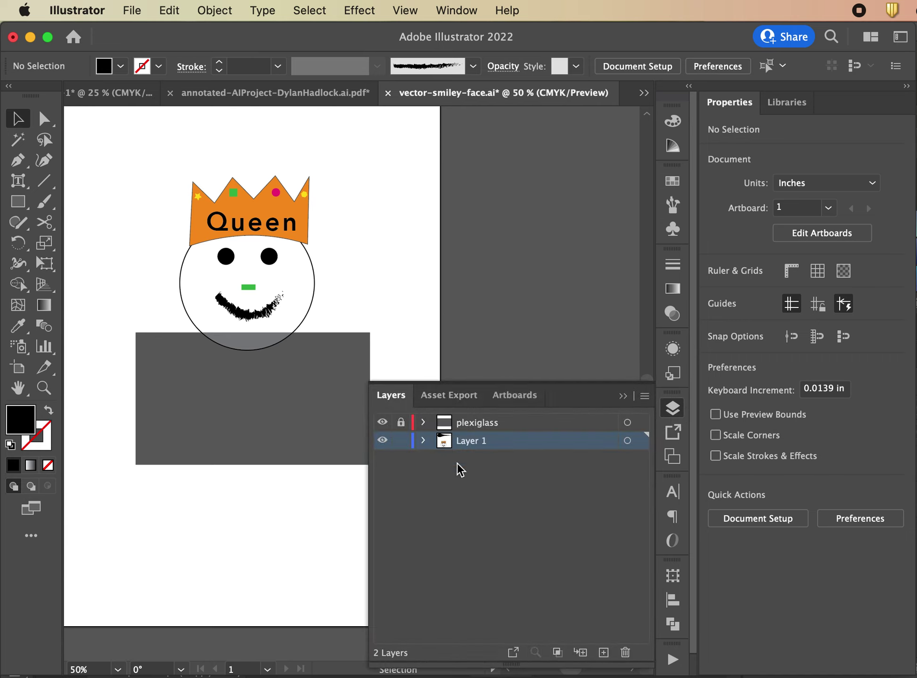